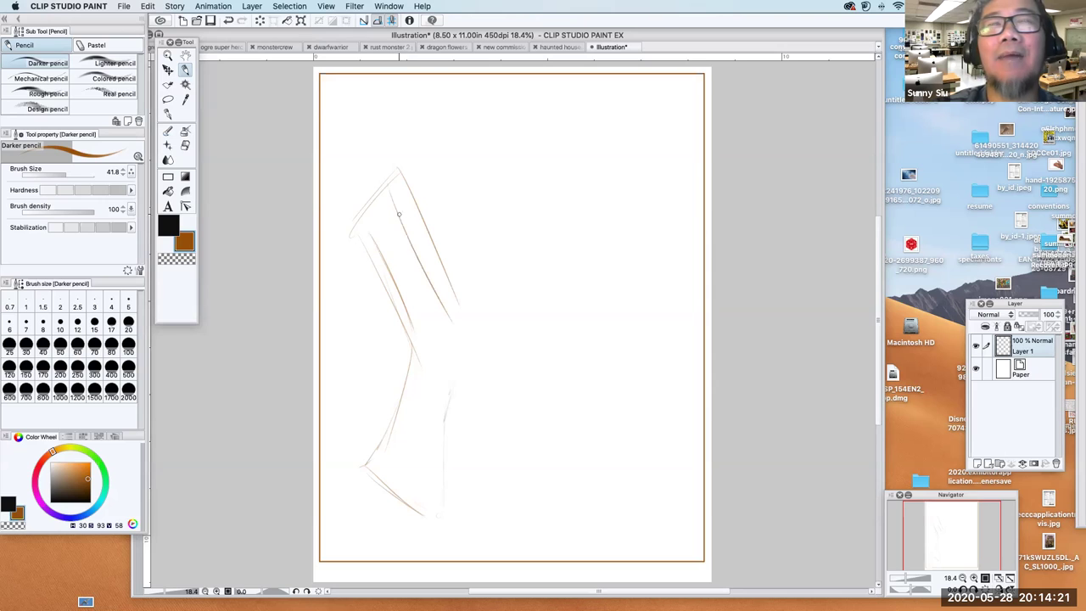
# - Sketch the control panel as a thick slab in perspective, projecting forward from the middle of the cabinet
pyautogui.moveTo(458, 337)
pyautogui.mouseDown()
pyautogui.moveTo(560, 320)
pyautogui.moveTo(619, 358)
pyautogui.mouseUp()
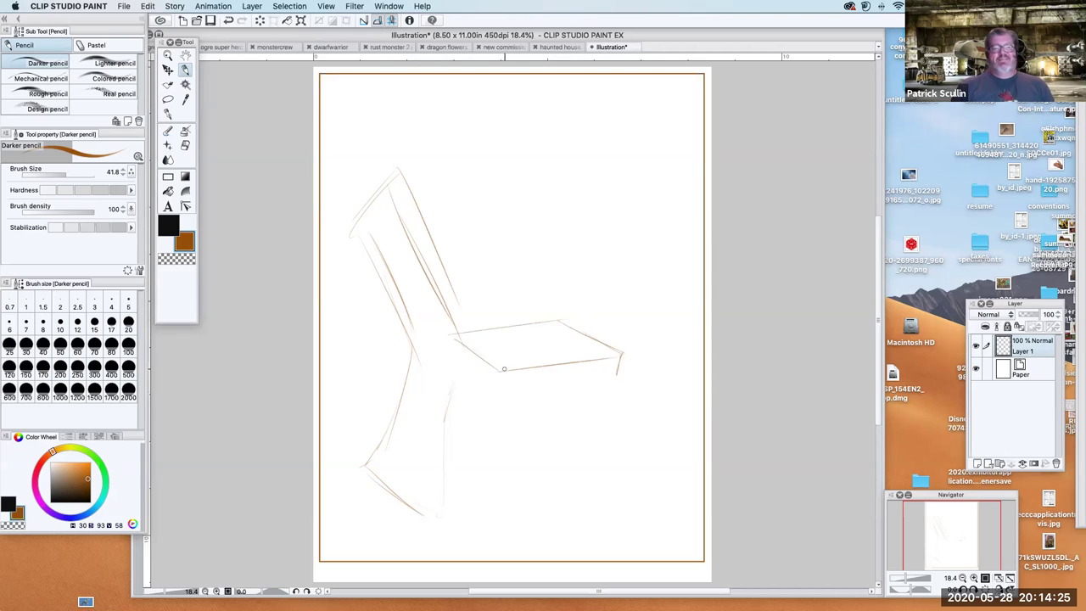
pyautogui.moveTo(504, 368); pyautogui.dragTo(505, 391)
pyautogui.moveTo(454, 357)
pyautogui.mouseDown()
pyautogui.moveTo(503, 392)
pyautogui.moveTo(623, 370)
pyautogui.mouseUp()
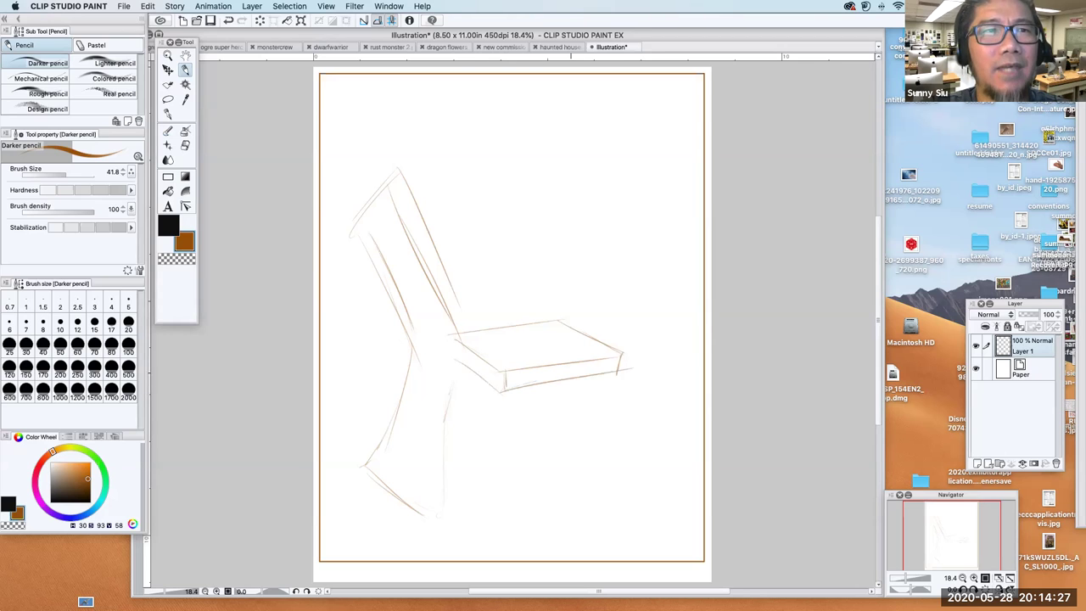
# - Rough in the lower cabinet's front face with its two upright edges and the angled base lines
pyautogui.moveTo(587, 435); pyautogui.dragTo(592, 494)
pyautogui.moveTo(490, 395); pyautogui.dragTo(498, 515)
pyautogui.moveTo(404, 494)
pyautogui.mouseDown()
pyautogui.moveTo(457, 537)
pyautogui.moveTo(494, 552)
pyautogui.mouseUp()
pyautogui.moveTo(488, 415)
pyautogui.mouseDown()
pyautogui.moveTo(495, 531)
pyautogui.moveTo(604, 499)
pyautogui.mouseUp()
pyautogui.moveTo(509, 537); pyautogui.dragTo(621, 492)
pyautogui.moveTo(594, 399); pyautogui.dragTo(595, 497)
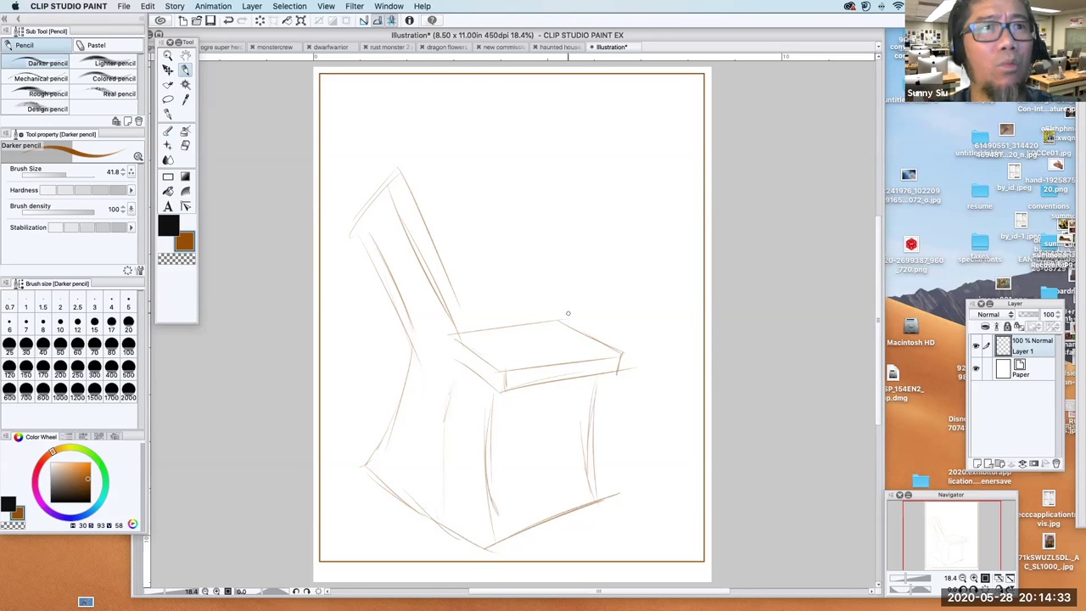
# - Sketch the upper cabinet's far edge, the inner screen edge and the header box across the top
pyautogui.moveTo(522, 181); pyautogui.dragTo(561, 321)
pyautogui.moveTo(375, 162); pyautogui.dragTo(498, 160)
pyautogui.moveTo(399, 170)
pyautogui.mouseDown()
pyautogui.moveTo(347, 240)
pyautogui.moveTo(394, 153)
pyautogui.moveTo(398, 162)
pyautogui.mouseUp()
pyautogui.moveTo(394, 142)
pyautogui.mouseDown()
pyautogui.moveTo(543, 135)
pyautogui.moveTo(522, 160)
pyautogui.mouseUp()
pyautogui.moveTo(412, 174); pyautogui.dragTo(468, 327)
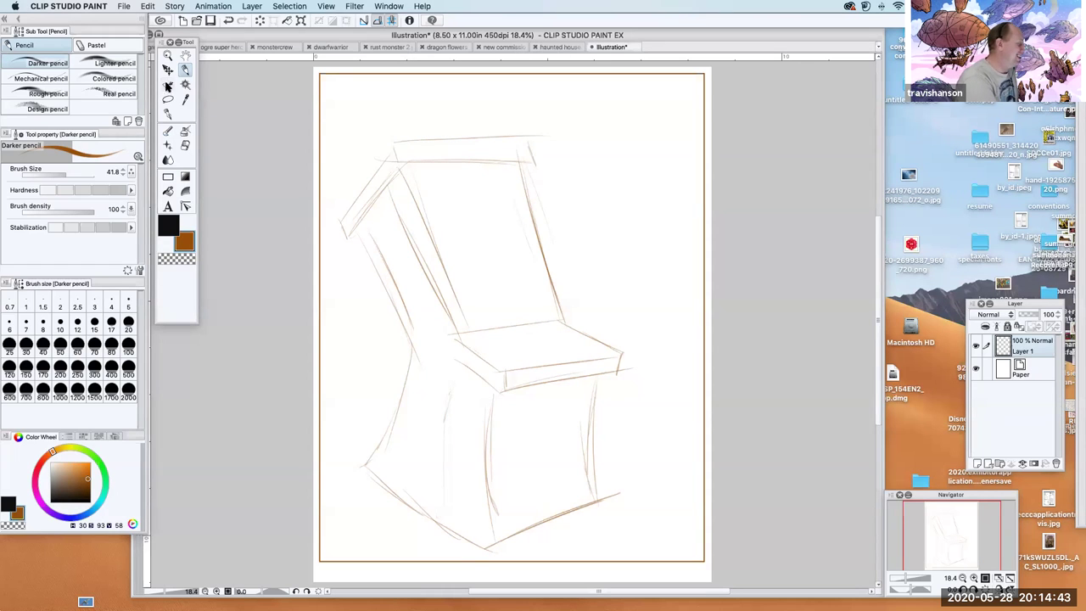
# - Lasso the whole cabinet sketch, scale it to 75% width and 81% height toward the page's lower left, apply it, and deselect
pyautogui.click(168, 100)
pyautogui.moveTo(368, 131)
pyautogui.mouseDown()
pyautogui.moveTo(337, 273)
pyautogui.moveTo(370, 386)
pyautogui.moveTo(355, 459)
pyautogui.moveTo(368, 499)
pyautogui.moveTo(537, 550)
pyautogui.moveTo(614, 508)
pyautogui.moveTo(645, 399)
pyautogui.moveTo(650, 217)
pyautogui.moveTo(518, 111)
pyautogui.moveTo(388, 128)
pyautogui.mouseUp()
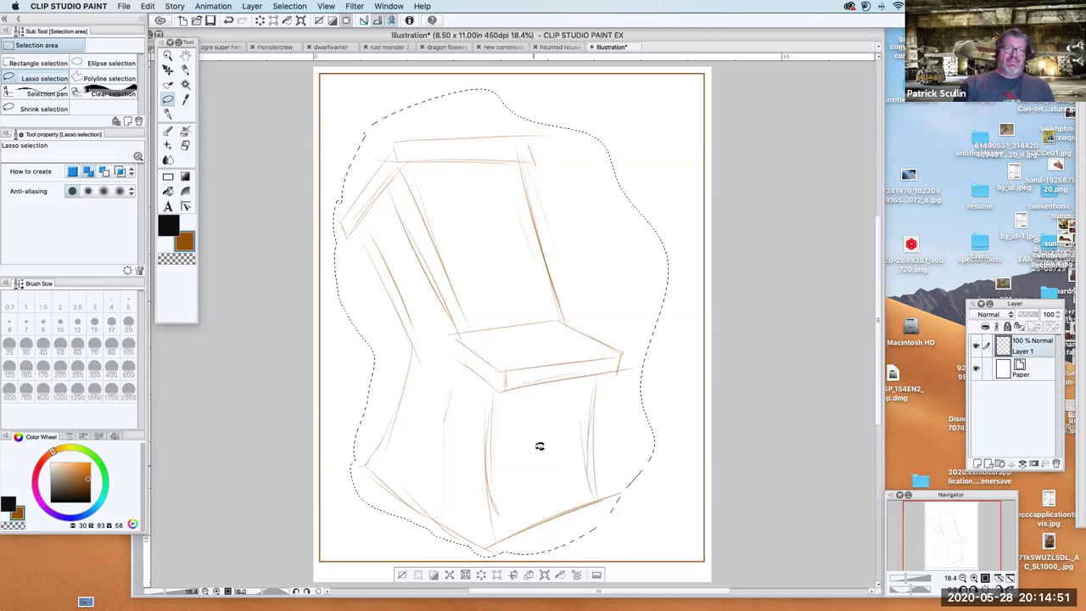
pyautogui.press('super+t')
pyautogui.moveTo(672, 89); pyautogui.dragTo(602, 155)
pyautogui.moveTo(532, 368); pyautogui.dragTo(520, 329)
pyautogui.moveTo(592, 116); pyautogui.dragTo(573, 140)
pyautogui.moveTo(526, 308); pyautogui.dragTo(531, 303)
pyautogui.click(185, 69)
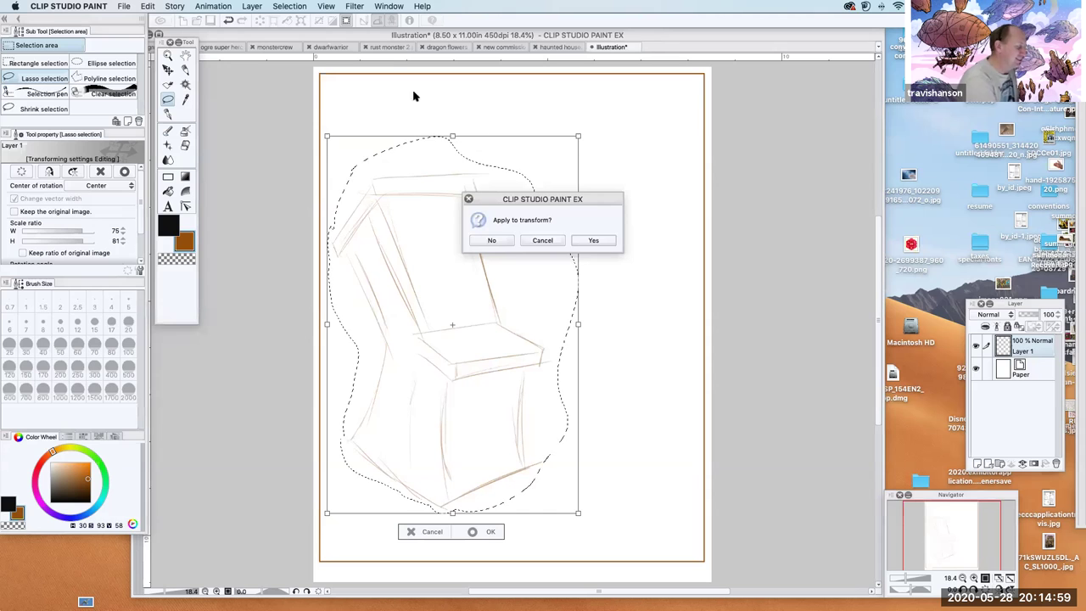
pyautogui.click(590, 239)
pyautogui.click(592, 240)
pyautogui.click(293, 7)
pyautogui.click(297, 31)
# - Darken the upper cabinet with the Darker pencil, restating the header, the screen's edges and the curved side profile
pyautogui.click(185, 69)
pyautogui.moveTo(378, 197)
pyautogui.mouseDown()
pyautogui.moveTo(479, 192)
pyautogui.moveTo(456, 180)
pyautogui.moveTo(475, 182)
pyautogui.moveTo(496, 278)
pyautogui.mouseUp()
pyautogui.moveTo(475, 204); pyautogui.dragTo(499, 307)
pyautogui.moveTo(487, 255); pyautogui.dragTo(508, 333)
pyautogui.moveTo(383, 212); pyautogui.dragTo(419, 311)
pyautogui.moveTo(397, 263); pyautogui.dragTo(420, 337)
pyautogui.moveTo(385, 219)
pyautogui.mouseDown()
pyautogui.moveTo(419, 334)
pyautogui.moveTo(497, 324)
pyautogui.mouseUp()
pyautogui.moveTo(371, 183); pyautogui.dragTo(331, 253)
pyautogui.moveTo(377, 207)
pyautogui.mouseDown()
pyautogui.moveTo(340, 263)
pyautogui.moveTo(385, 348)
pyautogui.moveTo(357, 442)
pyautogui.moveTo(395, 476)
pyautogui.mouseUp()
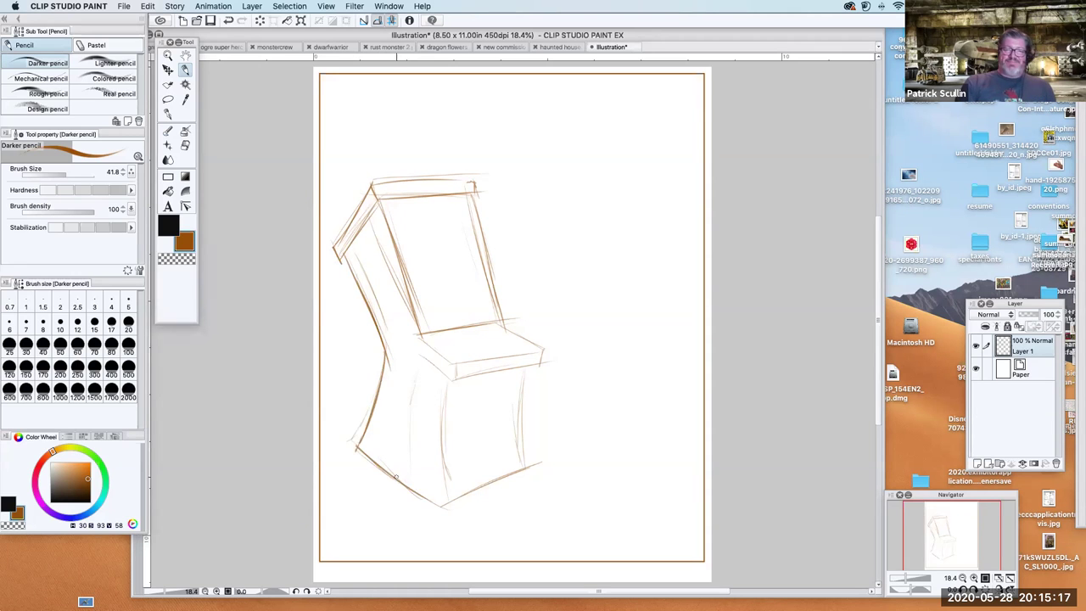
# - Darken the lower cabinet's upright front edges and add a plinth band around its base
pyautogui.moveTo(447, 381); pyautogui.dragTo(438, 506)
pyautogui.moveTo(443, 422); pyautogui.dragTo(441, 438)
pyautogui.moveTo(527, 363); pyautogui.dragTo(519, 469)
pyautogui.moveTo(523, 416); pyautogui.dragTo(519, 465)
pyautogui.moveTo(439, 504)
pyautogui.mouseDown()
pyautogui.moveTo(542, 463)
pyautogui.moveTo(513, 472)
pyautogui.mouseUp()
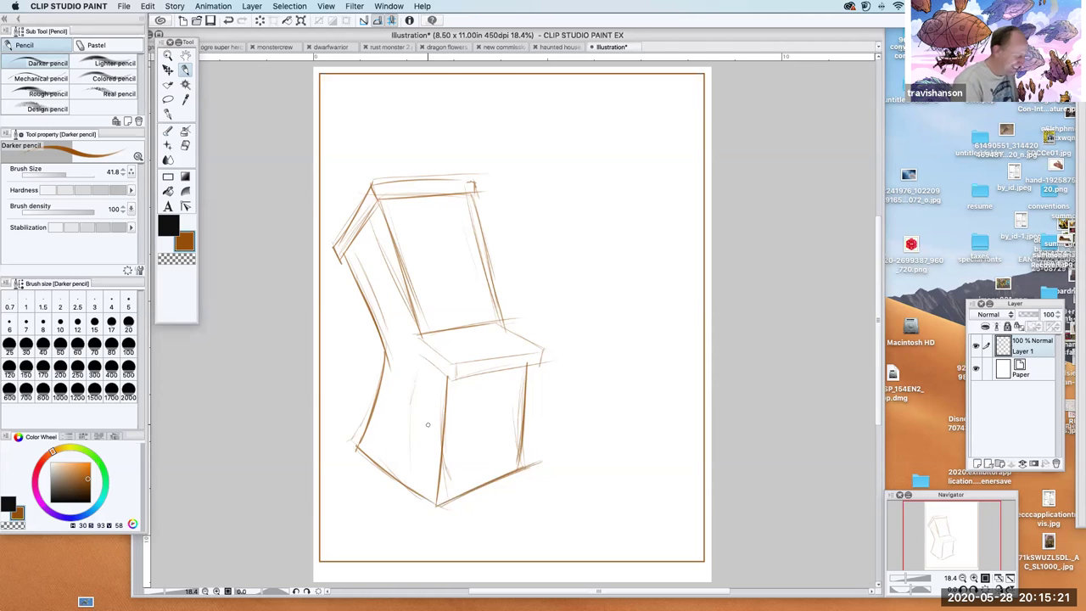
pyautogui.moveTo(351, 438)
pyautogui.mouseDown()
pyautogui.moveTo(429, 518)
pyautogui.moveTo(419, 510)
pyautogui.moveTo(476, 499)
pyautogui.moveTo(520, 479)
pyautogui.mouseUp()
pyautogui.moveTo(458, 511)
pyautogui.mouseDown()
pyautogui.moveTo(523, 475)
pyautogui.moveTo(523, 487)
pyautogui.mouseUp()
# - Darken the control panel's edges and draw two ball-topped joysticks and several buttons on its surface
pyautogui.moveTo(414, 346); pyautogui.dragTo(450, 378)
pyautogui.moveTo(449, 374); pyautogui.dragTo(545, 356)
pyautogui.moveTo(450, 370)
pyautogui.mouseDown()
pyautogui.moveTo(534, 363)
pyautogui.moveTo(504, 326)
pyautogui.mouseUp()
pyautogui.moveTo(504, 320)
pyautogui.mouseDown()
pyautogui.moveTo(505, 339)
pyautogui.moveTo(515, 316)
pyautogui.mouseUp()
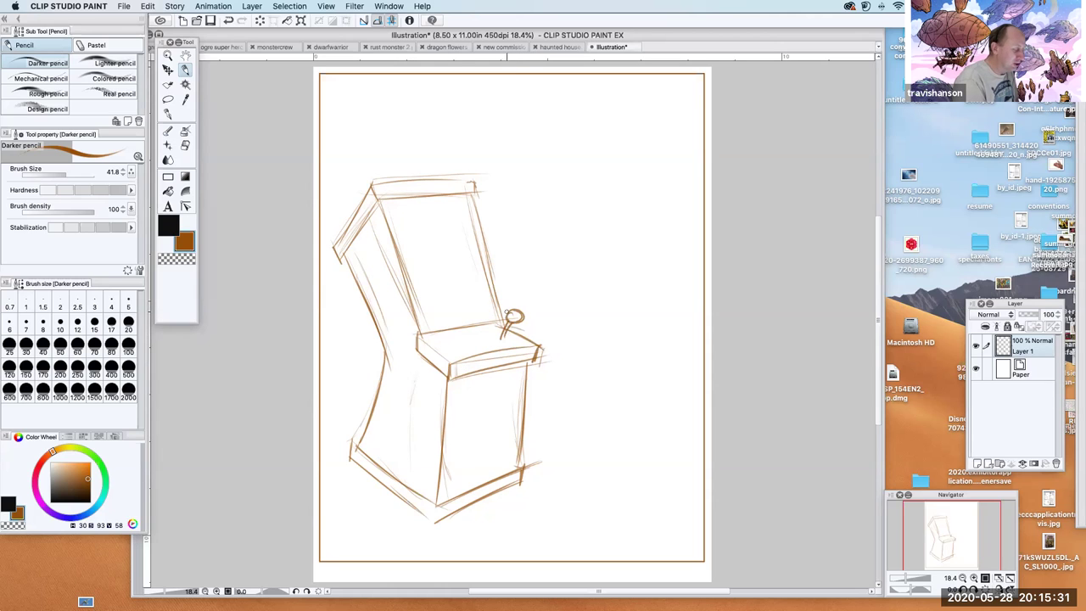
pyautogui.moveTo(450, 333)
pyautogui.mouseDown()
pyautogui.moveTo(472, 346)
pyautogui.moveTo(455, 336)
pyautogui.moveTo(508, 338)
pyautogui.mouseUp()
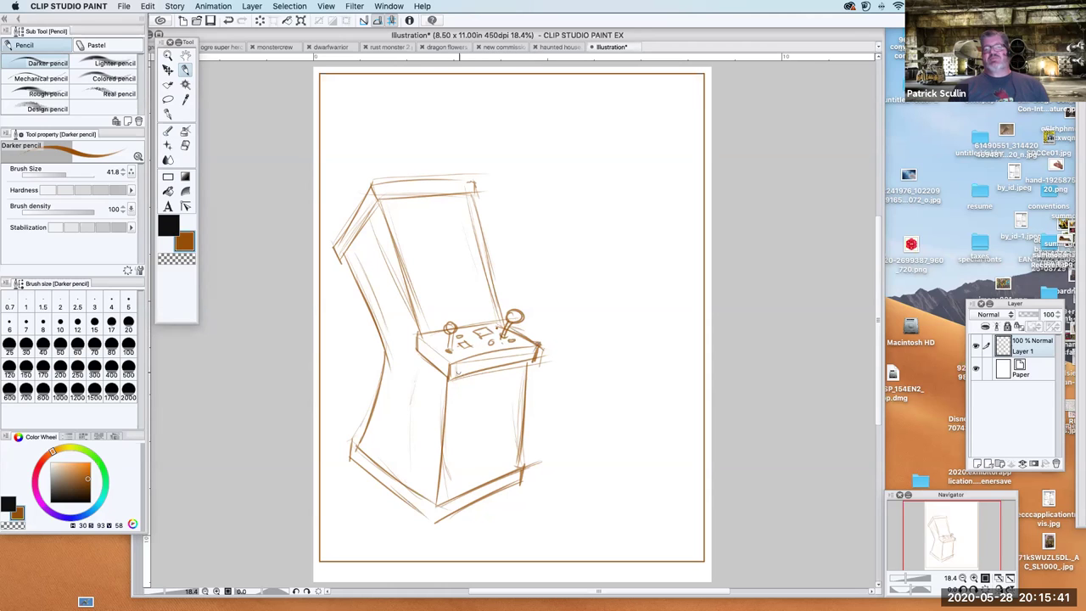
# - Draw an inset door with a small oval handle on the lower cabinet's front face
pyautogui.moveTo(463, 381); pyautogui.dragTo(455, 462)
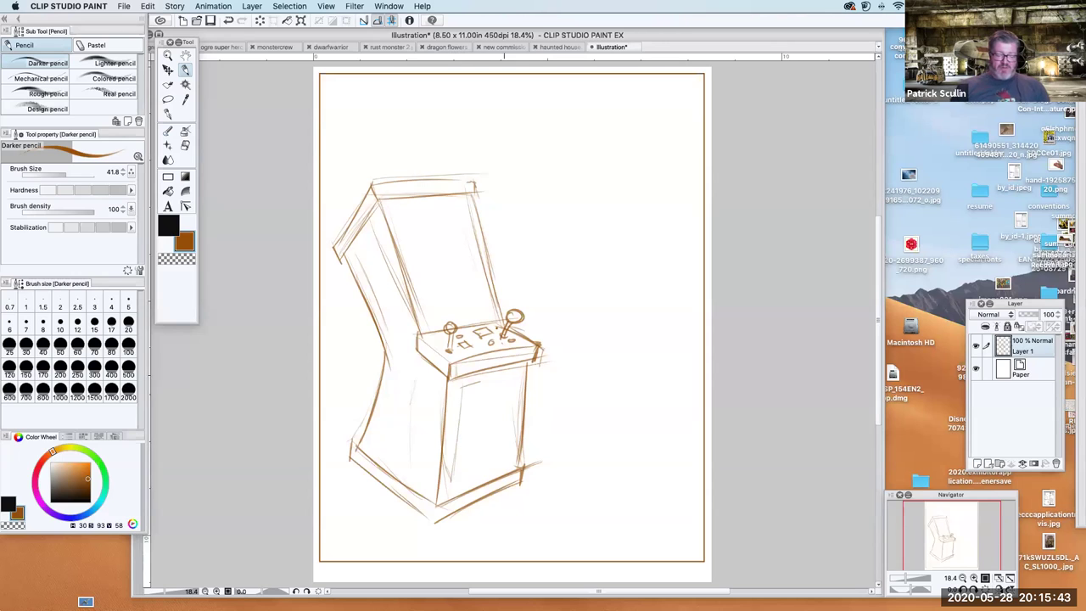
pyautogui.moveTo(518, 377); pyautogui.dragTo(514, 463)
pyautogui.moveTo(446, 493); pyautogui.dragTo(516, 462)
pyautogui.moveTo(512, 413); pyautogui.dragTo(513, 417)
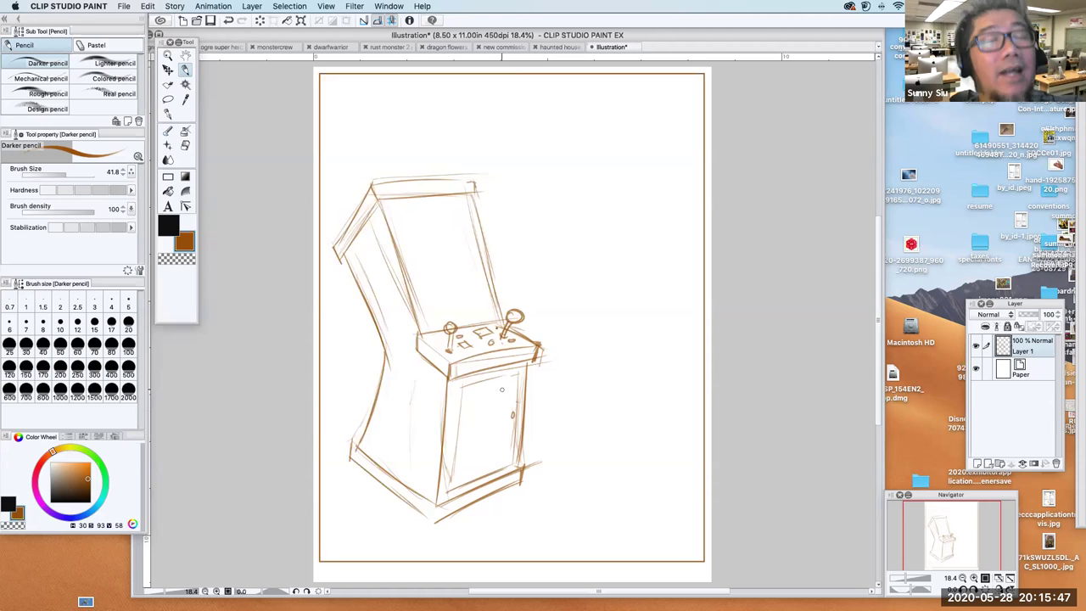
# - Draw the inner bezel lines around the arcade screen and strengthen the upper cabinet's back edge
pyautogui.moveTo(388, 214)
pyautogui.mouseDown()
pyautogui.moveTo(484, 206)
pyautogui.moveTo(462, 215)
pyautogui.mouseUp()
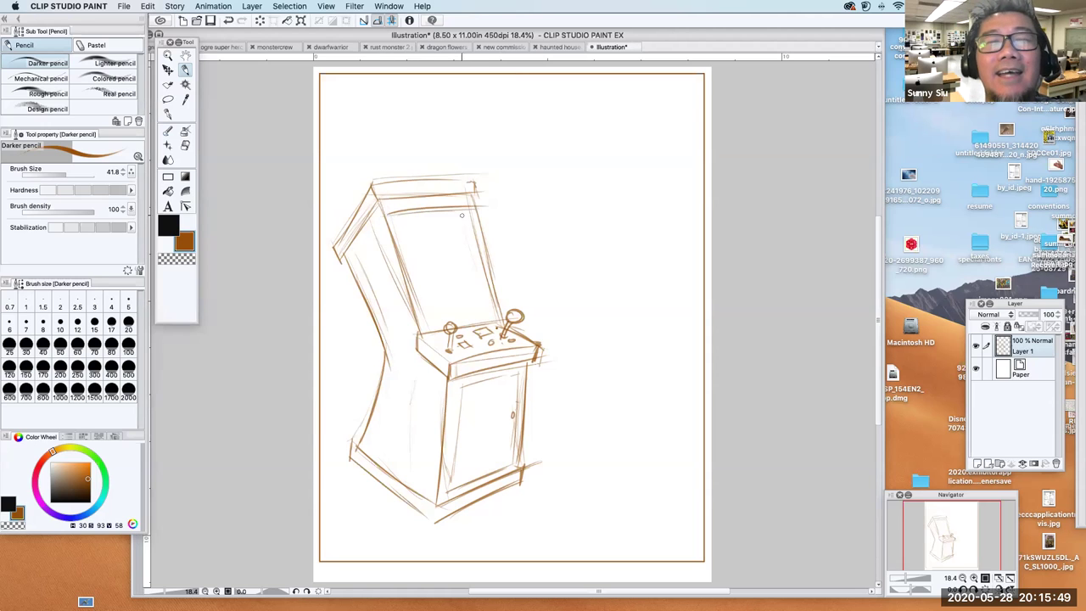
pyautogui.moveTo(338, 260); pyautogui.dragTo(387, 355)
pyautogui.moveTo(388, 212); pyautogui.dragTo(431, 333)
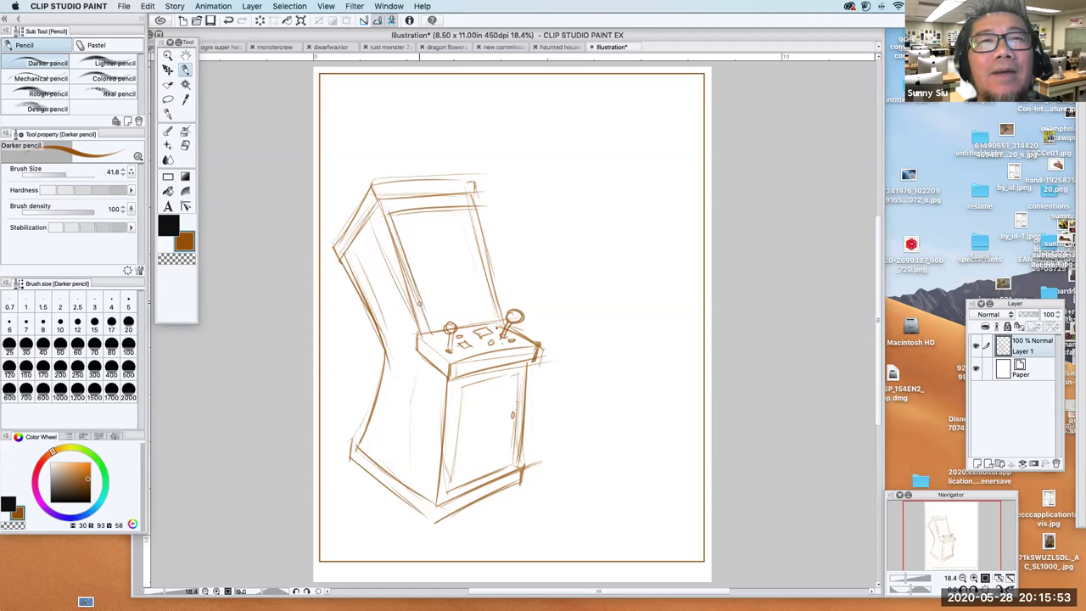
pyautogui.moveTo(470, 201); pyautogui.dragTo(491, 307)
pyautogui.moveTo(422, 328); pyautogui.dragTo(501, 318)
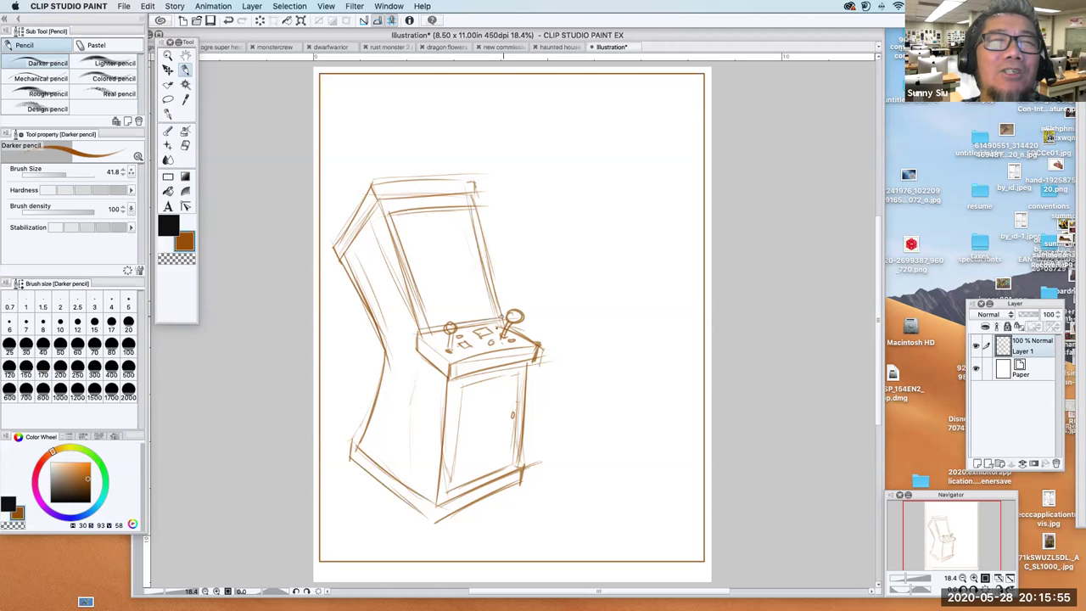
# - Rough in a muscular figure bursting from the screen, with a round head, broad torso, raised arms and circles for fists
pyautogui.moveTo(458, 92)
pyautogui.mouseDown()
pyautogui.moveTo(437, 147)
pyautogui.moveTo(455, 92)
pyautogui.mouseUp()
pyautogui.moveTo(438, 167)
pyautogui.mouseDown()
pyautogui.moveTo(536, 107)
pyautogui.moveTo(556, 174)
pyautogui.moveTo(553, 216)
pyautogui.moveTo(438, 251)
pyautogui.moveTo(466, 309)
pyautogui.moveTo(563, 192)
pyautogui.moveTo(569, 160)
pyautogui.mouseUp()
pyautogui.moveTo(539, 109)
pyautogui.mouseDown()
pyautogui.moveTo(624, 114)
pyautogui.moveTo(650, 99)
pyautogui.moveTo(628, 88)
pyautogui.moveTo(638, 107)
pyautogui.moveTo(613, 187)
pyautogui.mouseUp()
pyautogui.moveTo(458, 164); pyautogui.dragTo(380, 169)
pyautogui.moveTo(364, 117)
pyautogui.mouseDown()
pyautogui.moveTo(352, 129)
pyautogui.moveTo(365, 111)
pyautogui.mouseUp()
pyautogui.moveTo(353, 137)
pyautogui.mouseDown()
pyautogui.moveTo(360, 218)
pyautogui.moveTo(432, 241)
pyautogui.mouseUp()
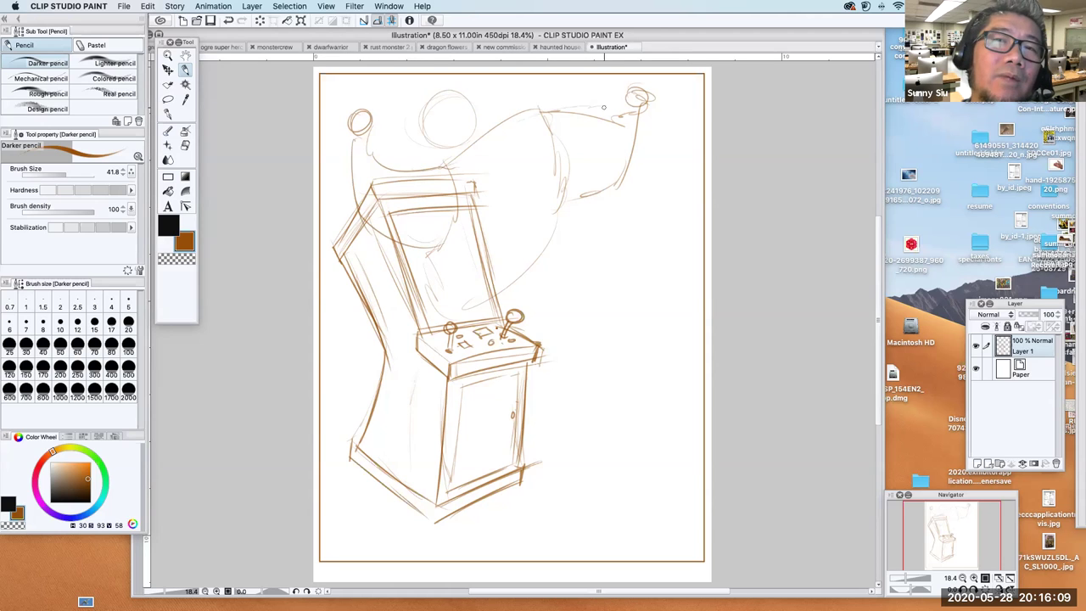
pyautogui.moveTo(642, 86)
pyautogui.mouseDown()
pyautogui.moveTo(682, 90)
pyautogui.moveTo(636, 105)
pyautogui.moveTo(595, 197)
pyautogui.mouseUp()
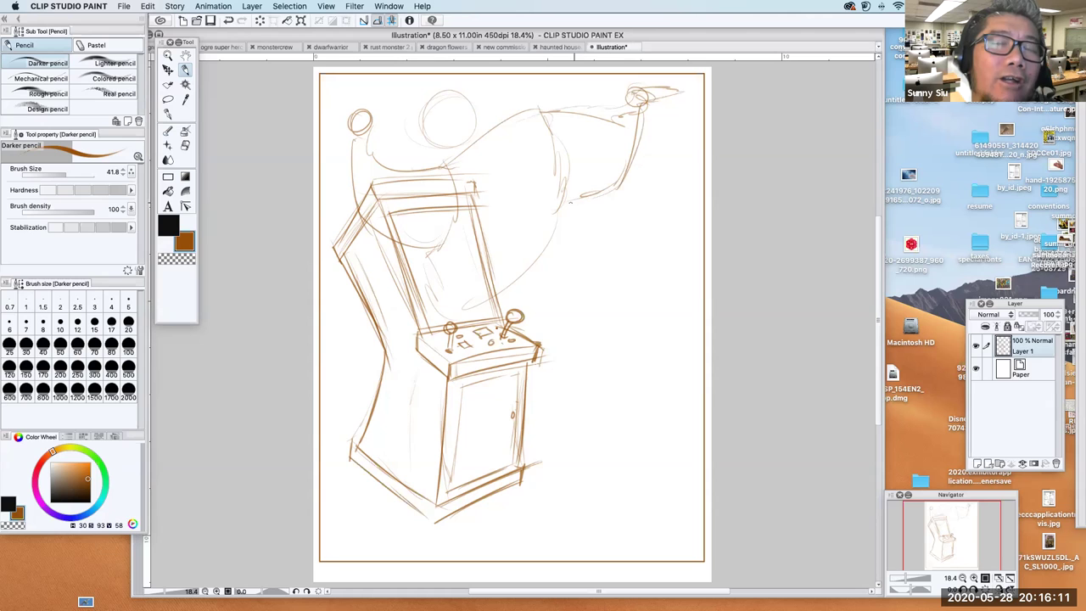
# - Sketch the figure's blocky tilted head over the circle, with face guidelines and a square jaw
pyautogui.moveTo(457, 147)
pyautogui.mouseDown()
pyautogui.moveTo(436, 120)
pyautogui.moveTo(479, 91)
pyautogui.moveTo(503, 121)
pyautogui.mouseUp()
pyautogui.moveTo(501, 123); pyautogui.dragTo(452, 143)
pyautogui.moveTo(485, 92); pyautogui.dragTo(509, 127)
pyautogui.moveTo(431, 130); pyautogui.dragTo(438, 117)
pyautogui.moveTo(452, 151)
pyautogui.mouseDown()
pyautogui.moveTo(448, 125)
pyautogui.moveTo(483, 93)
pyautogui.moveTo(441, 119)
pyautogui.moveTo(492, 134)
pyautogui.mouseUp()
# - Build up the figure's chest, shoulders and both raised arms, including the forearm shapes and the waist's edge
pyautogui.moveTo(449, 162)
pyautogui.mouseDown()
pyautogui.moveTo(516, 145)
pyautogui.moveTo(543, 238)
pyautogui.moveTo(512, 288)
pyautogui.mouseUp()
pyautogui.moveTo(453, 230)
pyautogui.mouseDown()
pyautogui.moveTo(572, 203)
pyautogui.moveTo(575, 188)
pyautogui.mouseUp()
pyautogui.moveTo(548, 109); pyautogui.dragTo(579, 188)
pyautogui.moveTo(512, 124); pyautogui.dragTo(561, 109)
pyautogui.moveTo(433, 166)
pyautogui.mouseDown()
pyautogui.moveTo(449, 155)
pyautogui.moveTo(464, 233)
pyautogui.mouseUp()
pyautogui.moveTo(351, 161); pyautogui.dragTo(387, 168)
pyautogui.moveTo(352, 136)
pyautogui.mouseDown()
pyautogui.moveTo(380, 146)
pyautogui.moveTo(390, 168)
pyautogui.mouseUp()
pyautogui.moveTo(626, 108); pyautogui.dragTo(633, 141)
pyautogui.moveTo(615, 115)
pyautogui.mouseDown()
pyautogui.moveTo(647, 129)
pyautogui.moveTo(648, 141)
pyautogui.moveTo(551, 115)
pyautogui.mouseUp()
pyautogui.moveTo(551, 114)
pyautogui.mouseDown()
pyautogui.moveTo(636, 110)
pyautogui.moveTo(601, 200)
pyautogui.moveTo(555, 207)
pyautogui.mouseUp()
pyautogui.moveTo(385, 231)
pyautogui.mouseDown()
pyautogui.moveTo(463, 219)
pyautogui.moveTo(434, 265)
pyautogui.mouseUp()
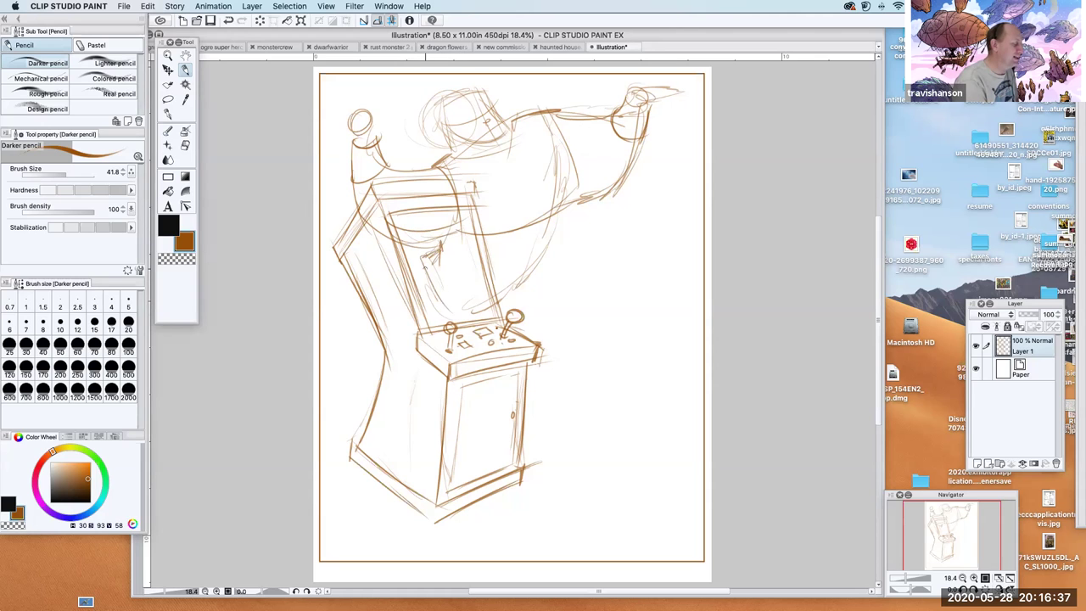
# - Erase the header and screen lines overlapping the figure's arm and torso using the Snap eraser at size 133.3
pyautogui.click(185, 146)
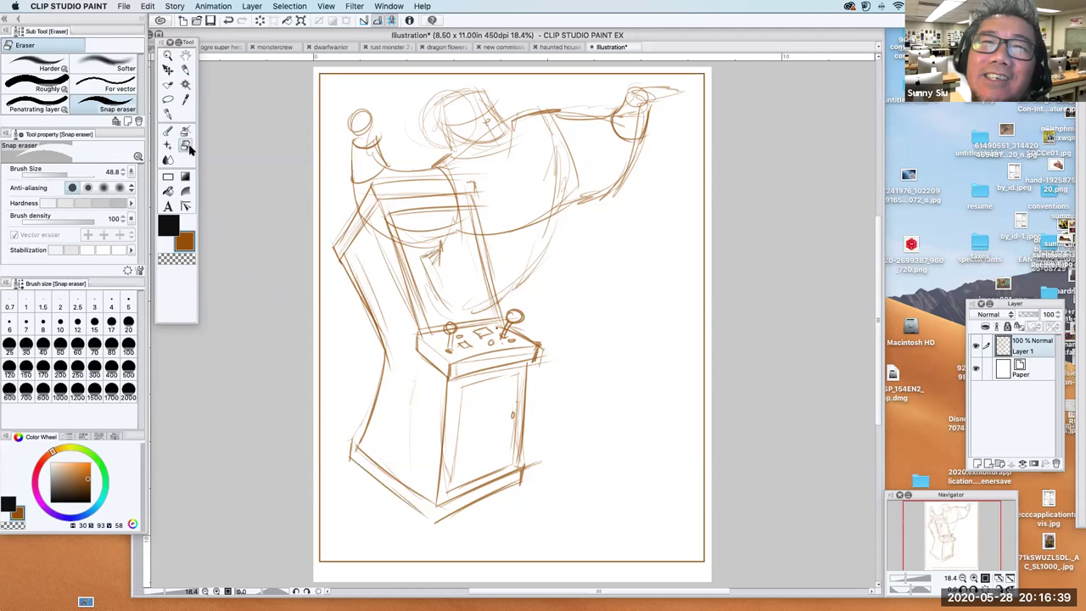
pyautogui.moveTo(377, 190); pyautogui.dragTo(370, 190)
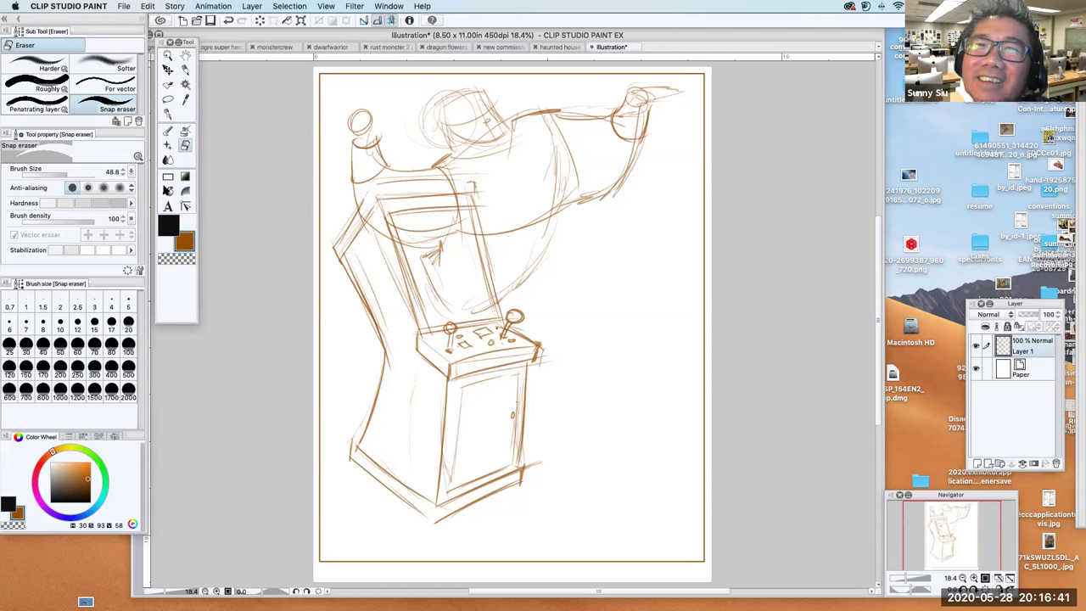
pyautogui.click(74, 174)
pyautogui.moveTo(422, 176)
pyautogui.mouseDown()
pyautogui.moveTo(373, 187)
pyautogui.moveTo(370, 211)
pyautogui.moveTo(427, 201)
pyautogui.moveTo(443, 213)
pyautogui.moveTo(389, 202)
pyautogui.moveTo(392, 180)
pyautogui.mouseUp()
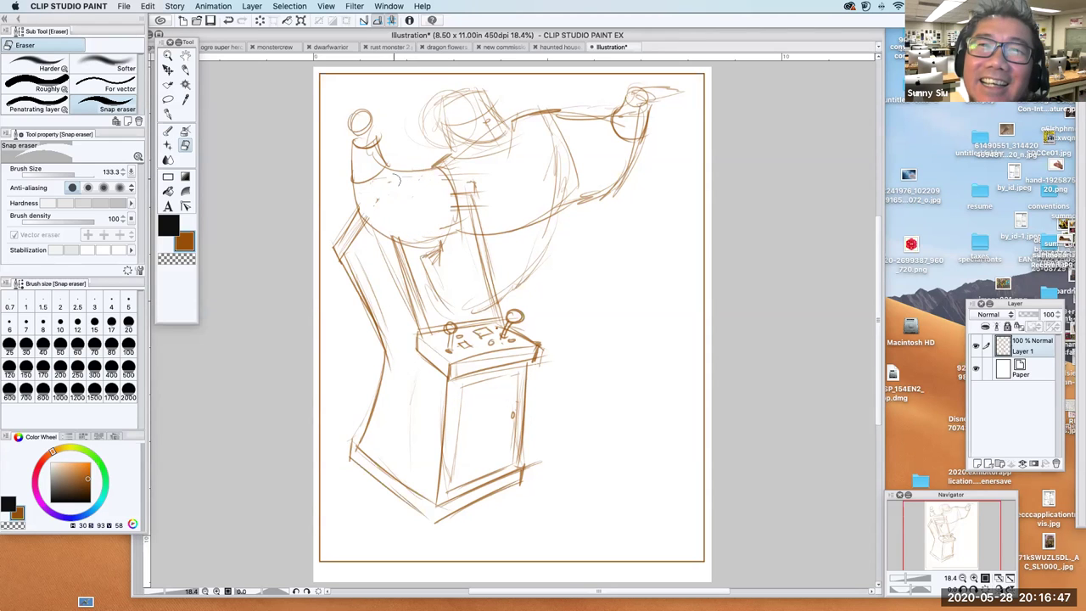
pyautogui.moveTo(464, 209)
pyautogui.mouseDown()
pyautogui.moveTo(468, 257)
pyautogui.moveTo(472, 188)
pyautogui.moveTo(444, 179)
pyautogui.moveTo(492, 165)
pyautogui.moveTo(490, 279)
pyautogui.moveTo(519, 280)
pyautogui.moveTo(543, 242)
pyautogui.moveTo(478, 230)
pyautogui.moveTo(487, 204)
pyautogui.mouseUp()
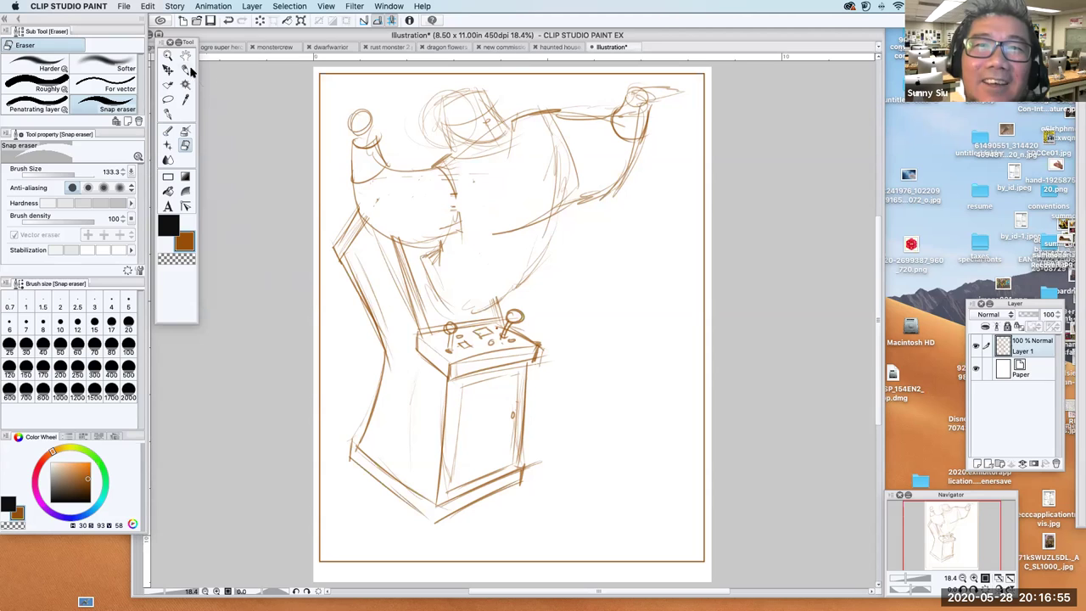
# - Draw the figure's neckline and a curved centre line down the torso to the waist with the Darker pencil
pyautogui.press('p')
pyautogui.moveTo(441, 156); pyautogui.dragTo(518, 157)
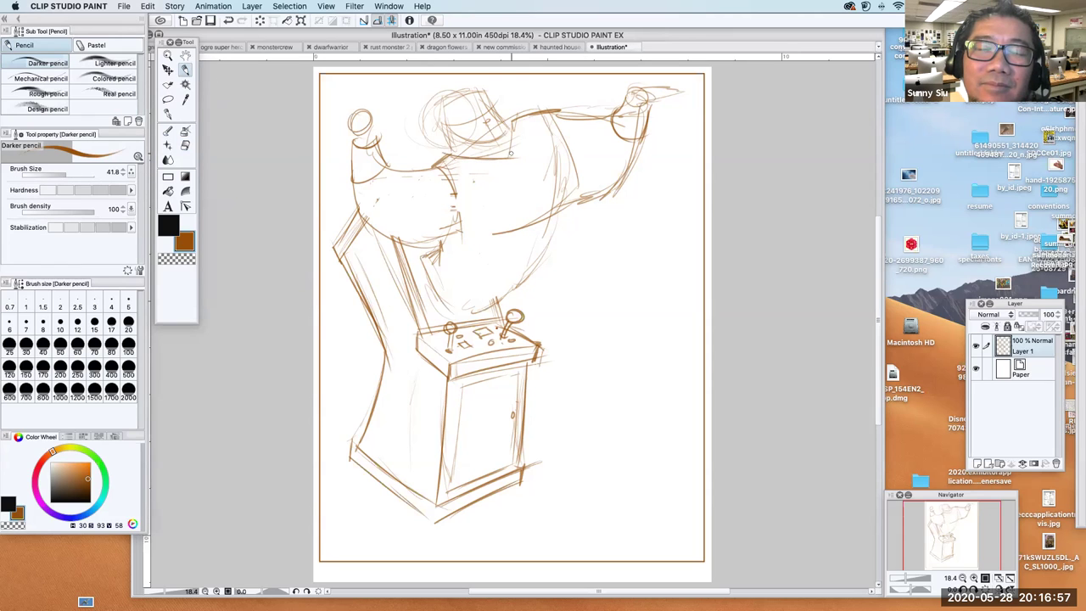
pyautogui.moveTo(511, 113); pyautogui.dragTo(525, 285)
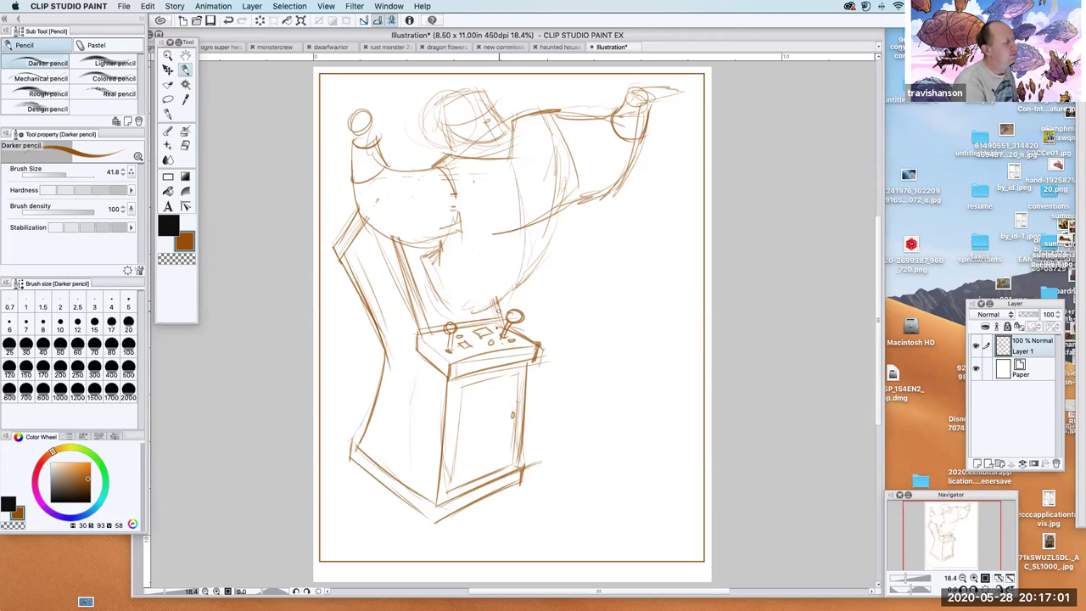
pyautogui.moveTo(521, 231); pyautogui.dragTo(500, 302)
pyautogui.moveTo(519, 254); pyautogui.dragTo(503, 301)
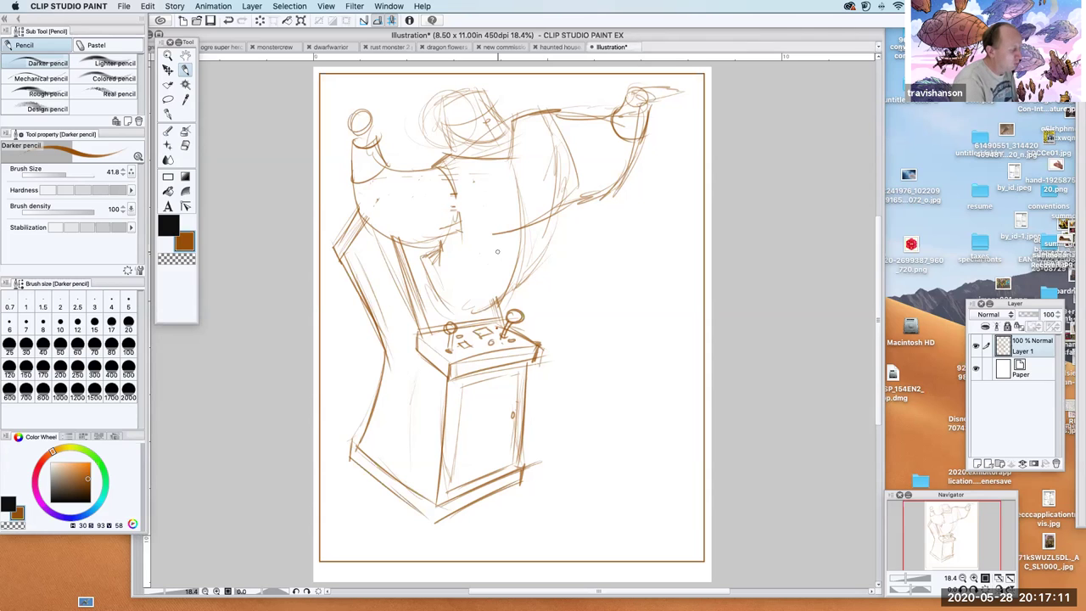
# - Draw the fingers and hand shapes over the fist circles on both raised arms
pyautogui.moveTo(351, 144)
pyautogui.mouseDown()
pyautogui.moveTo(373, 105)
pyautogui.moveTo(389, 122)
pyautogui.moveTo(374, 130)
pyautogui.mouseUp()
pyautogui.moveTo(392, 111)
pyautogui.mouseDown()
pyautogui.moveTo(390, 129)
pyautogui.moveTo(365, 145)
pyautogui.moveTo(387, 122)
pyautogui.mouseUp()
pyautogui.moveTo(639, 93)
pyautogui.mouseDown()
pyautogui.moveTo(624, 100)
pyautogui.moveTo(670, 78)
pyautogui.moveTo(679, 86)
pyautogui.moveTo(652, 110)
pyautogui.mouseUp()
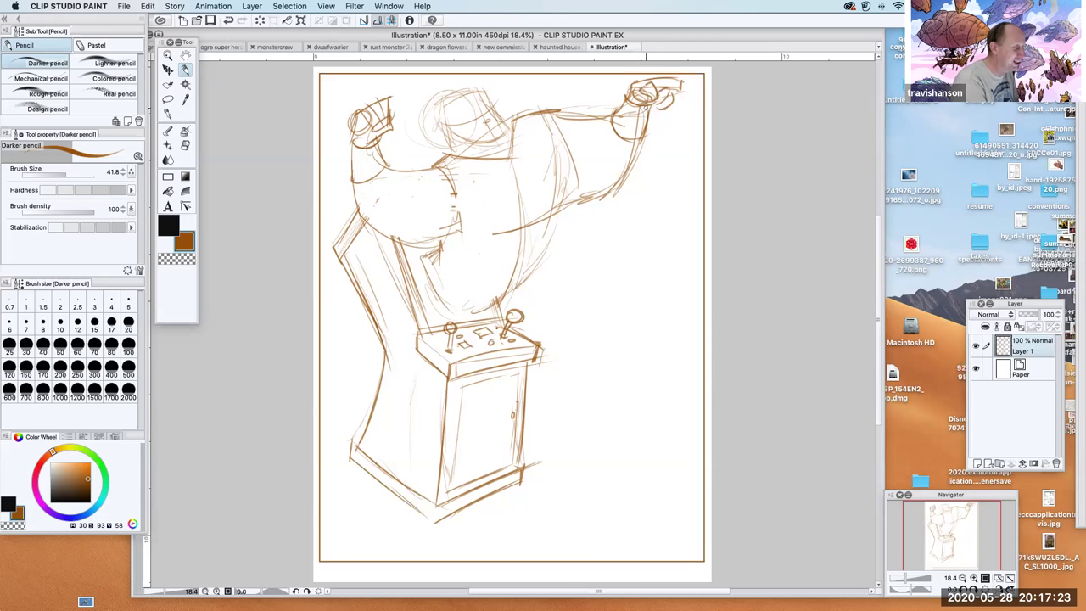
# - Draw the figure's face with eyes, nose and a wide toothy grin, and add dark hair and an ear
pyautogui.moveTo(437, 110)
pyautogui.mouseDown()
pyautogui.moveTo(448, 156)
pyautogui.moveTo(471, 92)
pyautogui.moveTo(490, 96)
pyautogui.moveTo(512, 129)
pyautogui.mouseUp()
pyautogui.moveTo(443, 128)
pyautogui.mouseDown()
pyautogui.moveTo(459, 154)
pyautogui.moveTo(512, 144)
pyautogui.moveTo(516, 129)
pyautogui.moveTo(496, 105)
pyautogui.moveTo(463, 105)
pyautogui.moveTo(477, 152)
pyautogui.moveTo(514, 133)
pyautogui.mouseUp()
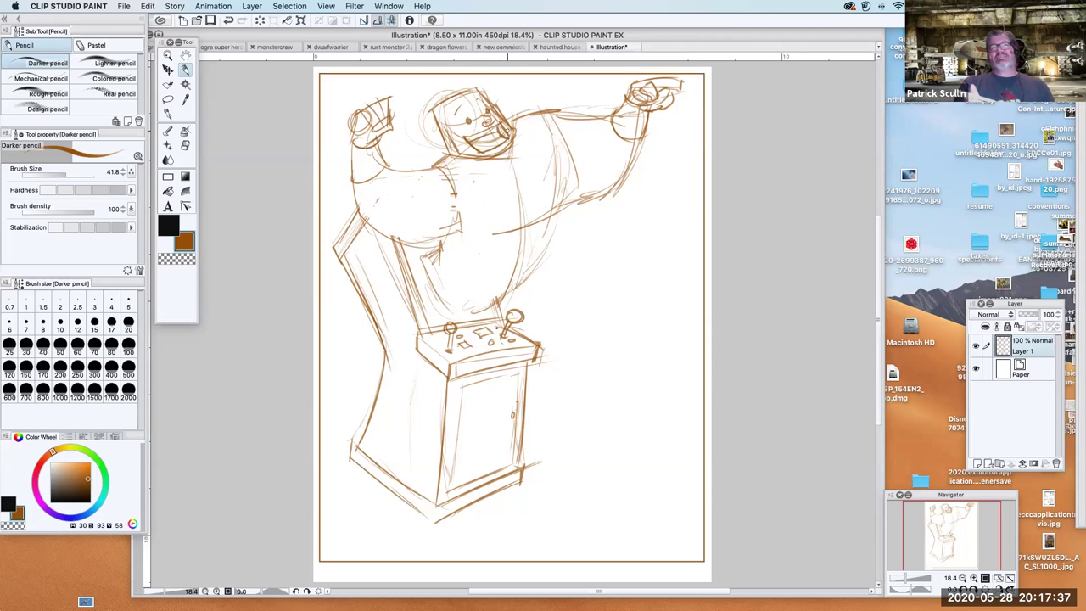
pyautogui.moveTo(513, 123); pyautogui.dragTo(559, 118)
pyautogui.moveTo(463, 92)
pyautogui.mouseDown()
pyautogui.moveTo(468, 109)
pyautogui.moveTo(479, 83)
pyautogui.moveTo(421, 101)
pyautogui.mouseUp()
pyautogui.moveTo(423, 105)
pyautogui.mouseDown()
pyautogui.moveTo(439, 137)
pyautogui.moveTo(429, 101)
pyautogui.moveTo(480, 86)
pyautogui.moveTo(489, 103)
pyautogui.mouseUp()
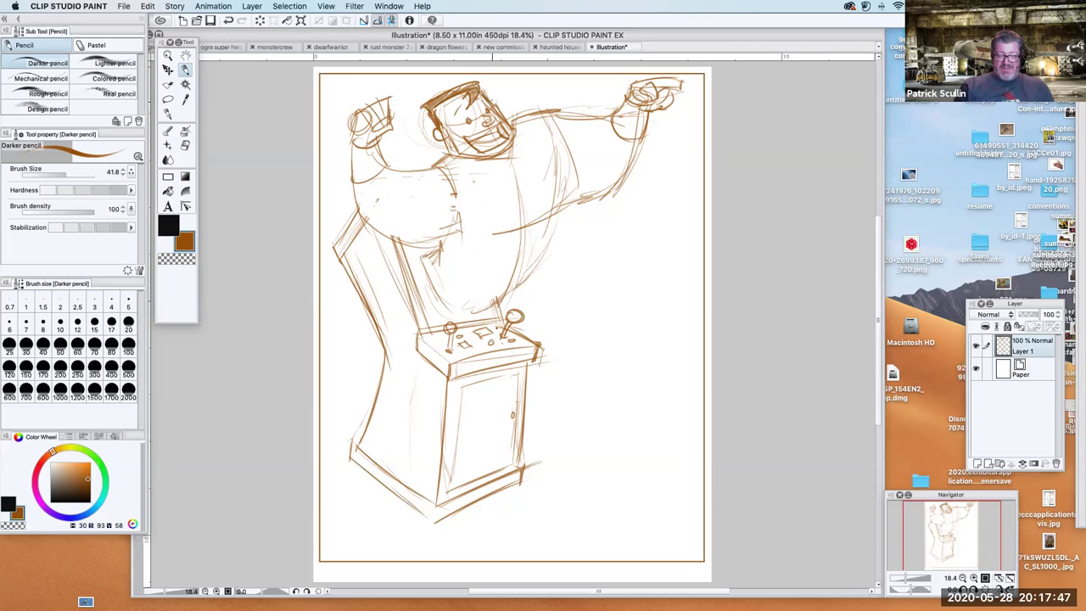
# - Define the figure's neck, the oval shoulder shapes on both sides and the neckline across the upper chest
pyautogui.moveTo(450, 136); pyautogui.dragTo(449, 159)
pyautogui.moveTo(446, 153)
pyautogui.mouseDown()
pyautogui.moveTo(414, 163)
pyautogui.moveTo(443, 173)
pyautogui.mouseUp()
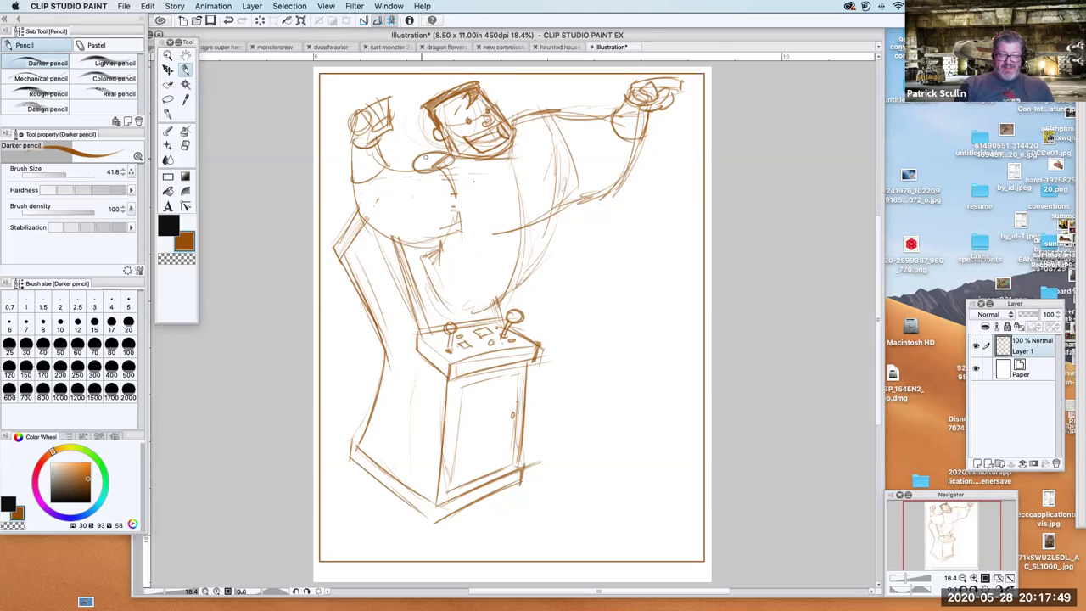
pyautogui.moveTo(513, 115)
pyautogui.mouseDown()
pyautogui.moveTo(559, 100)
pyautogui.moveTo(514, 128)
pyautogui.mouseUp()
pyautogui.moveTo(413, 166); pyautogui.dragTo(515, 158)
pyautogui.moveTo(514, 132)
pyautogui.mouseDown()
pyautogui.moveTo(521, 160)
pyautogui.moveTo(507, 163)
pyautogui.moveTo(519, 171)
pyautogui.moveTo(521, 198)
pyautogui.mouseUp()
# - Darken the torso's outline along the near armpit, the far side and the tapering waist above the control panel
pyautogui.moveTo(451, 170); pyautogui.dragTo(469, 233)
pyautogui.moveTo(465, 197)
pyautogui.mouseDown()
pyautogui.moveTo(467, 228)
pyautogui.moveTo(439, 245)
pyautogui.mouseUp()
pyautogui.moveTo(543, 122); pyautogui.dragTo(568, 203)
pyautogui.moveTo(550, 150); pyautogui.dragTo(563, 215)
pyautogui.moveTo(568, 174); pyautogui.dragTo(560, 222)
pyautogui.moveTo(563, 209)
pyautogui.mouseDown()
pyautogui.moveTo(557, 229)
pyautogui.moveTo(473, 310)
pyautogui.mouseUp()
pyautogui.moveTo(434, 242)
pyautogui.mouseDown()
pyautogui.moveTo(419, 285)
pyautogui.moveTo(463, 313)
pyautogui.mouseUp()
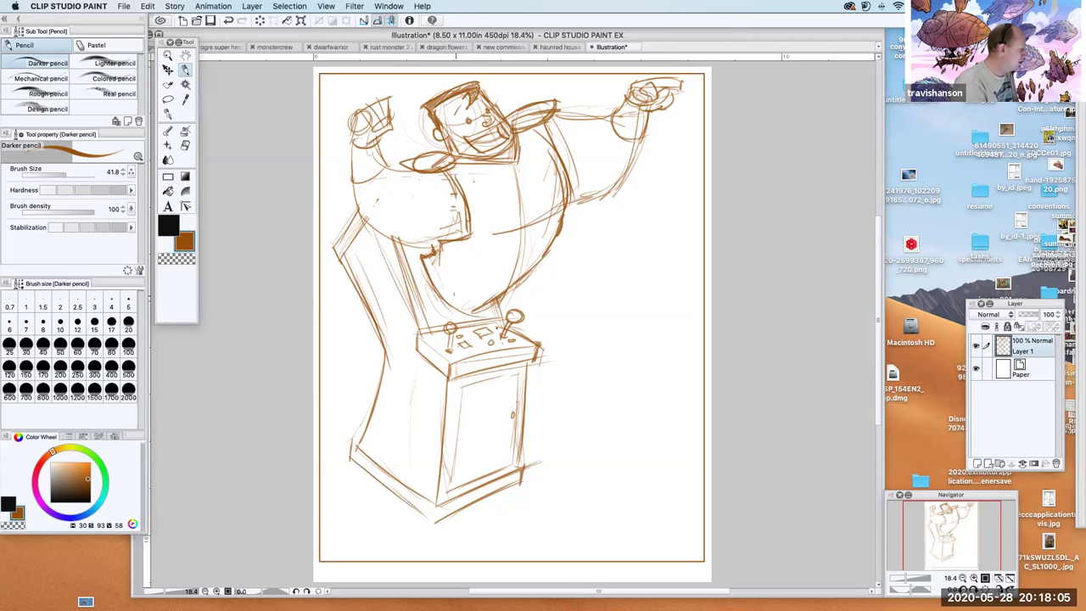
# - Add contour lines across the figure's chest and belly and along the torso's far side
pyautogui.moveTo(455, 293); pyautogui.dragTo(554, 236)
pyautogui.moveTo(474, 226)
pyautogui.mouseDown()
pyautogui.moveTo(538, 222)
pyautogui.moveTo(528, 222)
pyautogui.mouseUp()
pyautogui.moveTo(547, 156); pyautogui.dragTo(521, 239)
pyautogui.moveTo(546, 193); pyautogui.dragTo(533, 275)
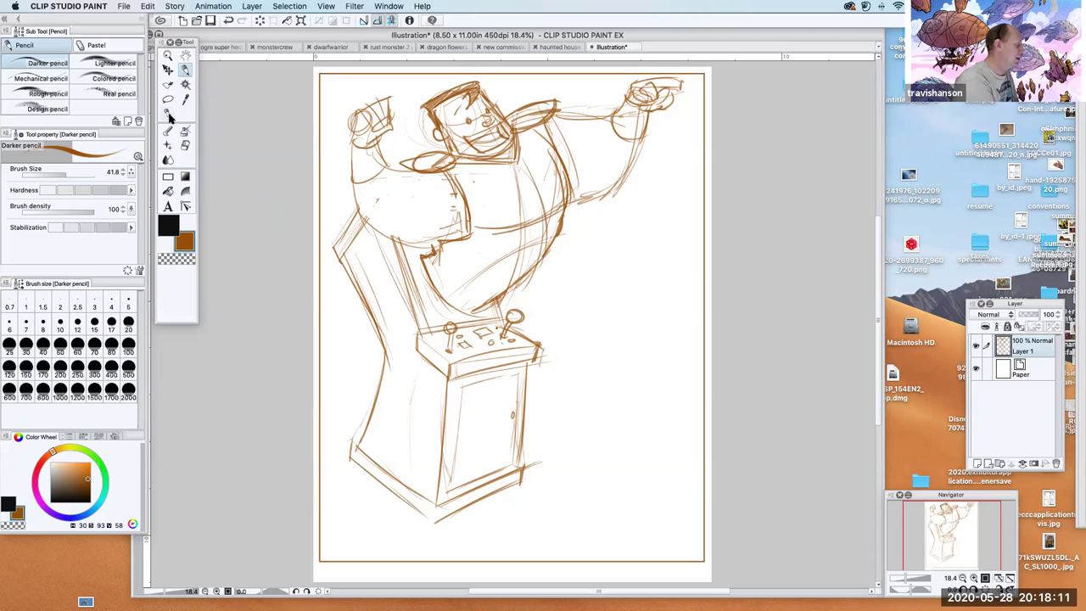
# - Darken the outlines of both raised arms with the Darker pencil and scatter small debris bits beside the waist
pyautogui.click(185, 145)
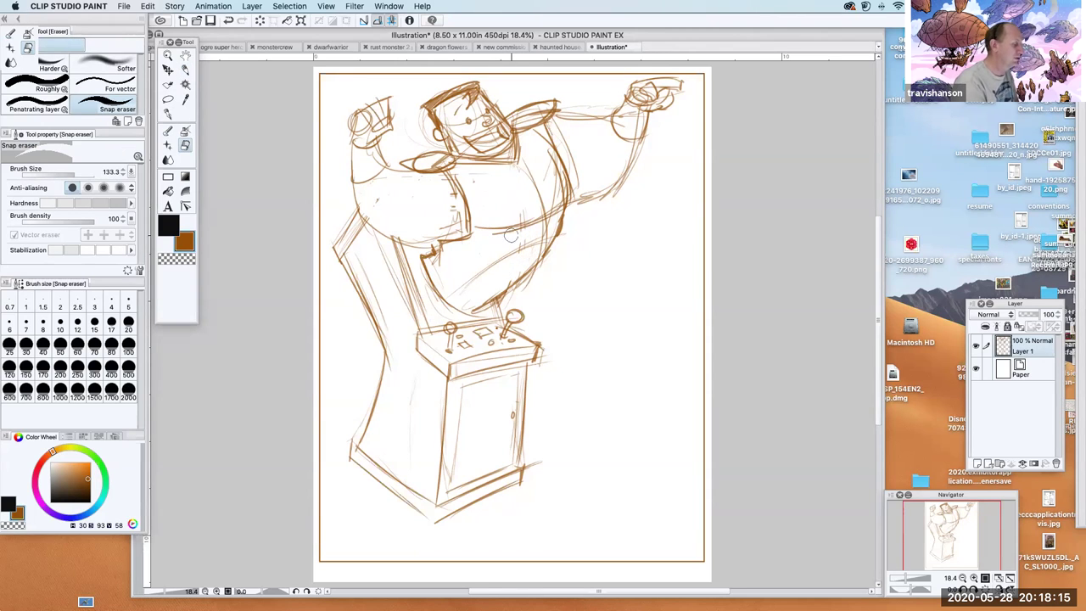
pyautogui.click(185, 71)
pyautogui.moveTo(349, 140)
pyautogui.mouseDown()
pyautogui.moveTo(354, 200)
pyautogui.moveTo(379, 245)
pyautogui.moveTo(458, 238)
pyautogui.moveTo(414, 177)
pyautogui.moveTo(430, 165)
pyautogui.mouseUp()
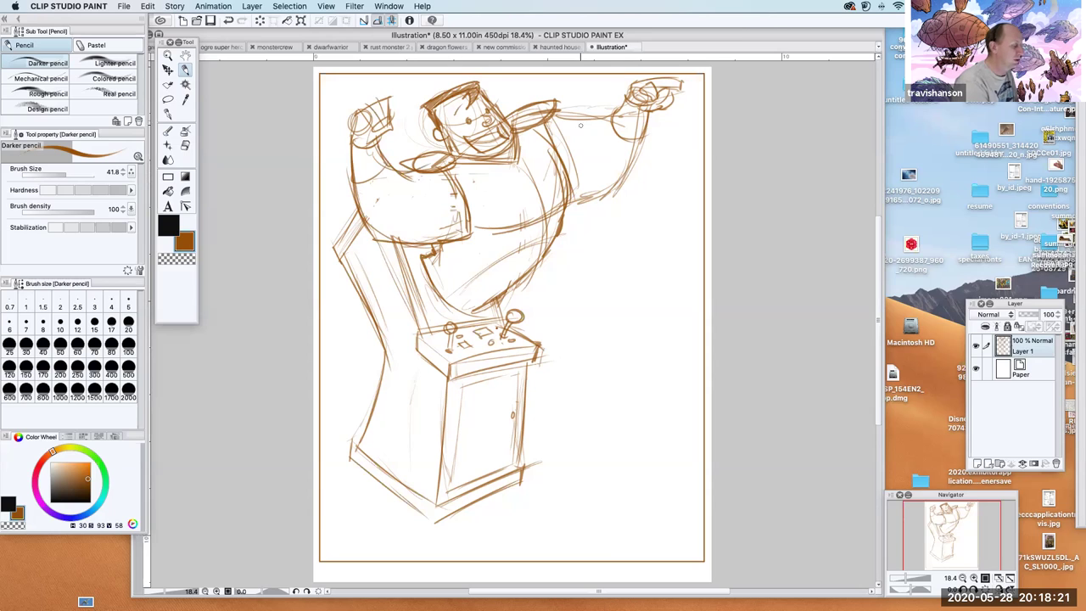
pyautogui.moveTo(549, 118)
pyautogui.mouseDown()
pyautogui.moveTo(609, 120)
pyautogui.moveTo(614, 108)
pyautogui.moveTo(580, 161)
pyautogui.moveTo(602, 187)
pyautogui.mouseUp()
pyautogui.moveTo(585, 180)
pyautogui.mouseDown()
pyautogui.moveTo(637, 143)
pyautogui.moveTo(622, 183)
pyautogui.mouseUp()
pyautogui.moveTo(643, 144)
pyautogui.mouseDown()
pyautogui.moveTo(603, 193)
pyautogui.moveTo(572, 195)
pyautogui.moveTo(609, 191)
pyautogui.mouseUp()
pyautogui.moveTo(540, 124); pyautogui.dragTo(587, 117)
pyautogui.moveTo(358, 110); pyautogui.dragTo(350, 136)
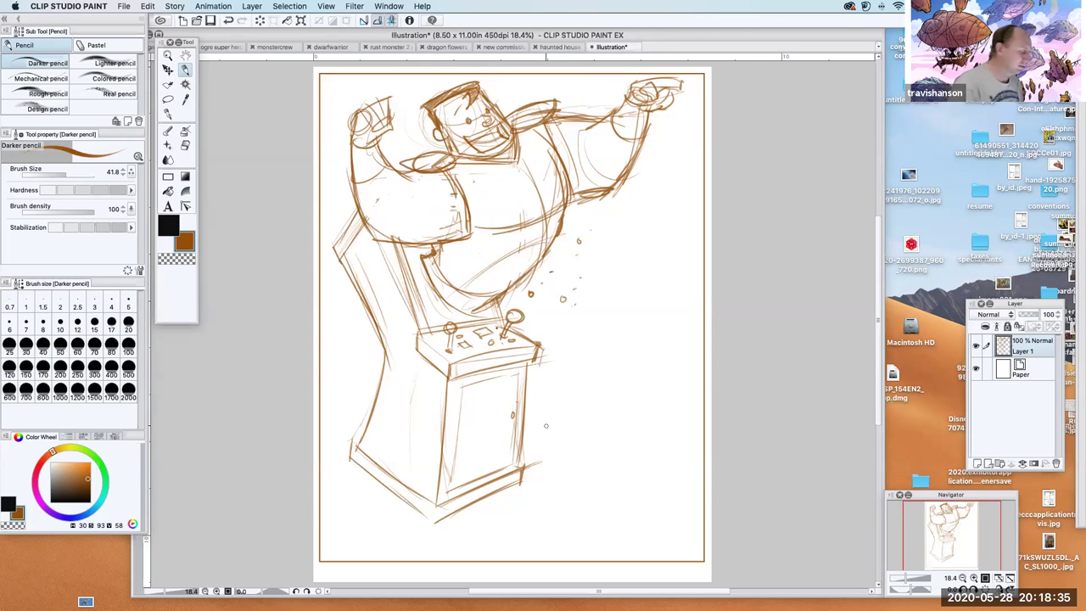
# - Draw an inset panel on the lower cabinet's side and add another debris chunk beside the figure's waist
pyautogui.moveTo(394, 387)
pyautogui.mouseDown()
pyautogui.moveTo(426, 405)
pyautogui.moveTo(373, 446)
pyautogui.moveTo(413, 471)
pyautogui.mouseUp()
pyautogui.moveTo(428, 406); pyautogui.dragTo(424, 473)
pyautogui.moveTo(547, 271); pyautogui.dragTo(549, 278)
# - Add muscle lines to both arms, shaded wristbands and short abdominal marks on the figure
pyautogui.moveTo(394, 170)
pyautogui.mouseDown()
pyautogui.moveTo(413, 194)
pyautogui.moveTo(378, 217)
pyautogui.moveTo(404, 220)
pyautogui.mouseUp()
pyautogui.moveTo(384, 212); pyautogui.dragTo(406, 219)
pyautogui.moveTo(401, 178)
pyautogui.mouseDown()
pyautogui.moveTo(411, 206)
pyautogui.moveTo(392, 227)
pyautogui.moveTo(464, 224)
pyautogui.moveTo(444, 215)
pyautogui.mouseUp()
pyautogui.moveTo(571, 172)
pyautogui.mouseDown()
pyautogui.moveTo(590, 162)
pyautogui.moveTo(604, 117)
pyautogui.moveTo(614, 168)
pyautogui.moveTo(623, 151)
pyautogui.mouseUp()
pyautogui.moveTo(621, 173)
pyautogui.mouseDown()
pyautogui.moveTo(641, 134)
pyautogui.moveTo(615, 132)
pyautogui.mouseUp()
pyautogui.moveTo(651, 100)
pyautogui.mouseDown()
pyautogui.moveTo(617, 114)
pyautogui.moveTo(643, 112)
pyautogui.moveTo(647, 122)
pyautogui.mouseUp()
pyautogui.moveTo(357, 158)
pyautogui.mouseDown()
pyautogui.moveTo(387, 145)
pyautogui.moveTo(387, 156)
pyautogui.moveTo(365, 154)
pyautogui.moveTo(381, 154)
pyautogui.moveTo(372, 167)
pyautogui.moveTo(386, 161)
pyautogui.moveTo(374, 142)
pyautogui.mouseUp()
pyautogui.moveTo(481, 206)
pyautogui.mouseDown()
pyautogui.moveTo(495, 223)
pyautogui.moveTo(492, 249)
pyautogui.moveTo(463, 262)
pyautogui.mouseUp()
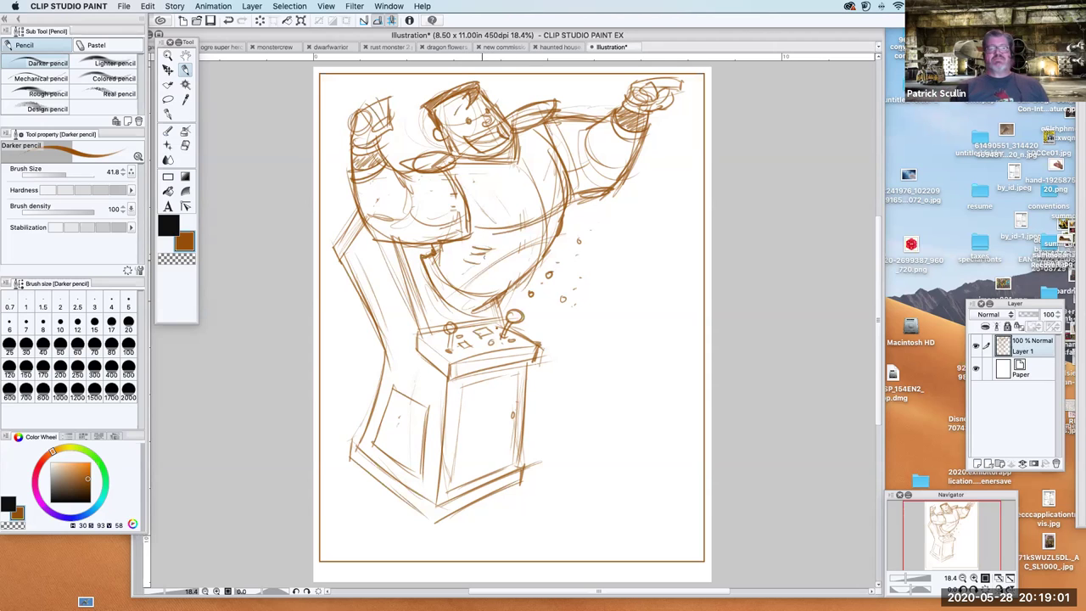
# - Reinforce the edges of the cabinet's screen opening with repeated lines beside and below the figure's waist
pyautogui.moveTo(537, 244)
pyautogui.mouseDown()
pyautogui.moveTo(511, 282)
pyautogui.moveTo(534, 264)
pyautogui.mouseUp()
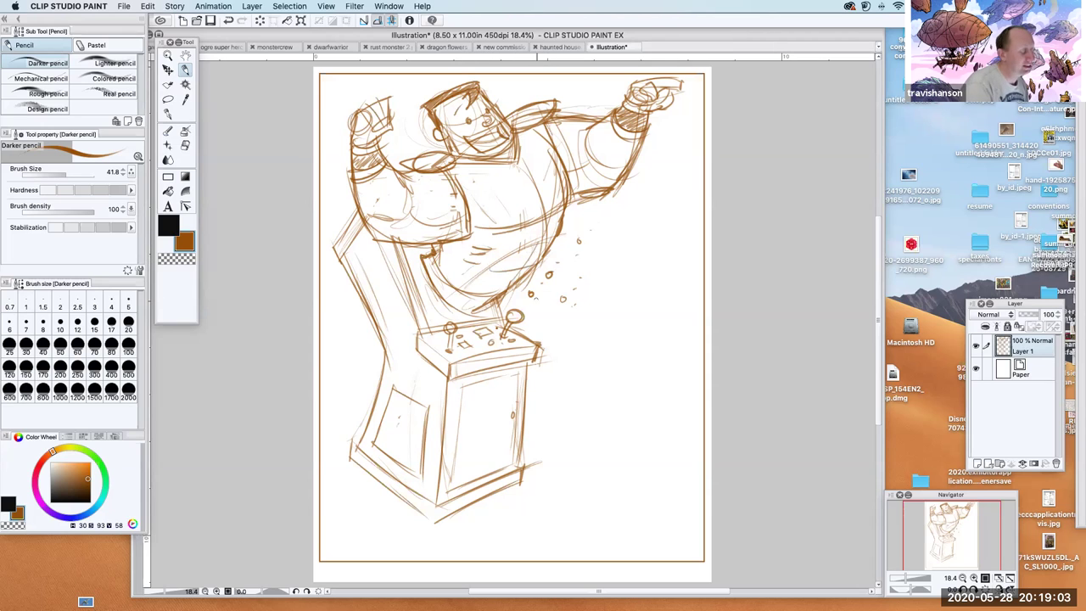
pyautogui.moveTo(414, 251); pyautogui.dragTo(446, 319)
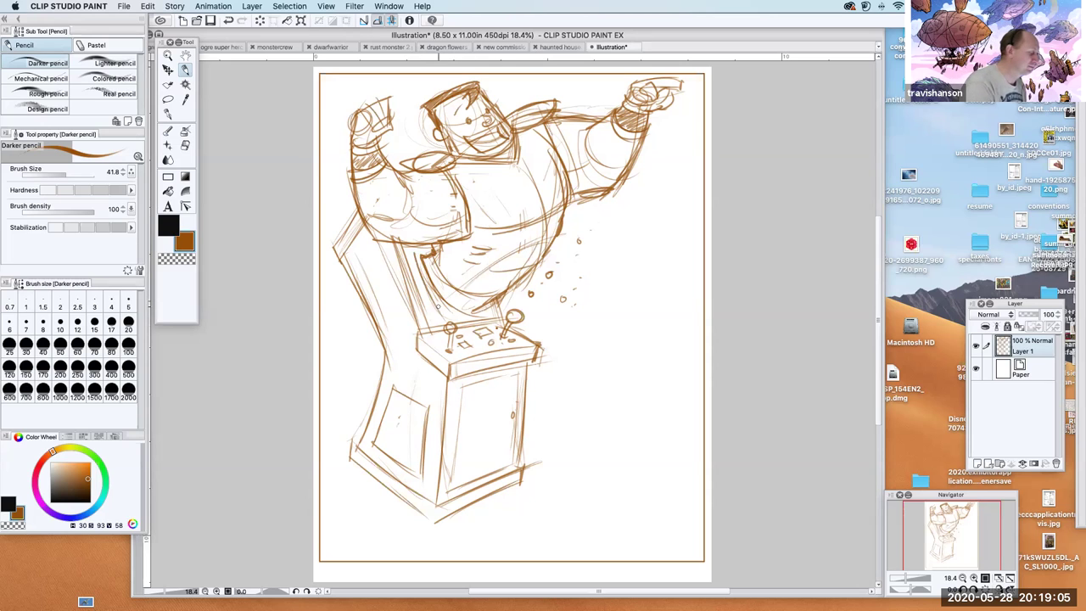
pyautogui.moveTo(393, 243); pyautogui.dragTo(423, 325)
pyautogui.moveTo(403, 269); pyautogui.dragTo(426, 334)
pyautogui.moveTo(401, 246); pyautogui.dragTo(429, 325)
pyautogui.moveTo(407, 268)
pyautogui.mouseDown()
pyautogui.moveTo(428, 324)
pyautogui.moveTo(497, 314)
pyautogui.mouseUp()
# - Draw a striped vest band curving from the collar down the near side of the figure's chest to the waist
pyautogui.moveTo(459, 178); pyautogui.dragTo(448, 191)
pyautogui.moveTo(495, 161)
pyautogui.mouseDown()
pyautogui.moveTo(467, 192)
pyautogui.moveTo(454, 177)
pyautogui.moveTo(511, 210)
pyautogui.mouseUp()
pyautogui.moveTo(470, 187); pyautogui.dragTo(480, 215)
pyautogui.moveTo(514, 204)
pyautogui.mouseDown()
pyautogui.moveTo(485, 218)
pyautogui.moveTo(504, 231)
pyautogui.moveTo(499, 244)
pyautogui.mouseUp()
pyautogui.moveTo(486, 215)
pyautogui.mouseDown()
pyautogui.moveTo(457, 255)
pyautogui.moveTo(478, 276)
pyautogui.moveTo(494, 262)
pyautogui.mouseUp()
pyautogui.moveTo(470, 246); pyautogui.dragTo(492, 258)
pyautogui.moveTo(491, 261); pyautogui.dragTo(501, 248)
pyautogui.moveTo(480, 225); pyautogui.dragTo(505, 235)
# - Draw the matching striped vest band across the far side of the chest, from the collar to the armpit
pyautogui.moveTo(545, 138); pyautogui.dragTo(566, 215)
pyautogui.moveTo(524, 124)
pyautogui.mouseDown()
pyautogui.moveTo(586, 198)
pyautogui.moveTo(575, 212)
pyautogui.mouseUp()
pyautogui.moveTo(582, 209); pyautogui.dragTo(565, 225)
pyautogui.moveTo(586, 186)
pyautogui.mouseDown()
pyautogui.moveTo(568, 216)
pyautogui.moveTo(565, 199)
pyautogui.mouseUp()
pyautogui.moveTo(573, 161)
pyautogui.mouseDown()
pyautogui.moveTo(552, 192)
pyautogui.moveTo(532, 160)
pyautogui.mouseUp()
pyautogui.moveTo(544, 134)
pyautogui.mouseDown()
pyautogui.moveTo(523, 151)
pyautogui.moveTo(521, 141)
pyautogui.mouseUp()
# - Add a shaded vest flap below the far armpit and strengthen the inner edge of the far vest band
pyautogui.moveTo(570, 221); pyautogui.dragTo(565, 236)
pyautogui.moveTo(570, 226); pyautogui.dragTo(563, 247)
pyautogui.moveTo(591, 215)
pyautogui.mouseDown()
pyautogui.moveTo(566, 243)
pyautogui.moveTo(583, 222)
pyautogui.moveTo(570, 233)
pyautogui.mouseUp()
pyautogui.moveTo(581, 219); pyautogui.dragTo(555, 246)
pyautogui.moveTo(567, 238); pyautogui.dragTo(552, 246)
pyautogui.moveTo(564, 230); pyautogui.dragTo(553, 241)
pyautogui.moveTo(565, 201); pyautogui.dragTo(557, 237)
pyautogui.moveTo(517, 140); pyautogui.dragTo(560, 200)
# - Hatch the vest at the near waist, and darken both shoulder pads and the lower belly curve
pyautogui.moveTo(451, 258); pyautogui.dragTo(458, 265)
pyautogui.moveTo(446, 255)
pyautogui.mouseDown()
pyautogui.moveTo(456, 263)
pyautogui.moveTo(437, 282)
pyautogui.moveTo(480, 270)
pyautogui.moveTo(463, 287)
pyautogui.moveTo(470, 279)
pyautogui.mouseUp()
pyautogui.moveTo(439, 256)
pyautogui.mouseDown()
pyautogui.moveTo(444, 279)
pyautogui.moveTo(423, 275)
pyautogui.mouseUp()
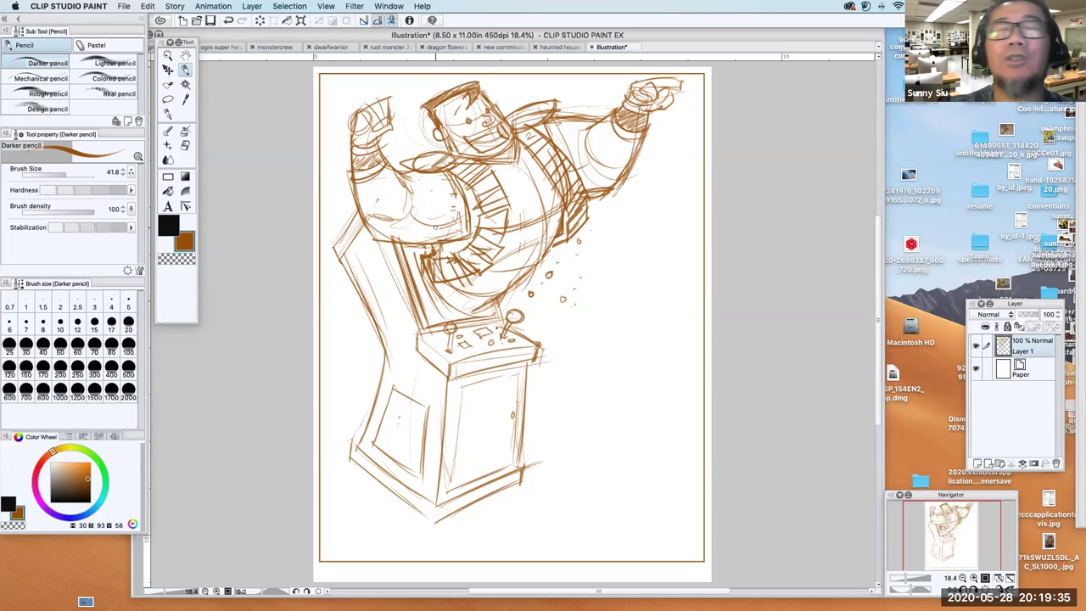
pyautogui.moveTo(403, 163)
pyautogui.mouseDown()
pyautogui.moveTo(450, 163)
pyautogui.moveTo(447, 152)
pyautogui.mouseUp()
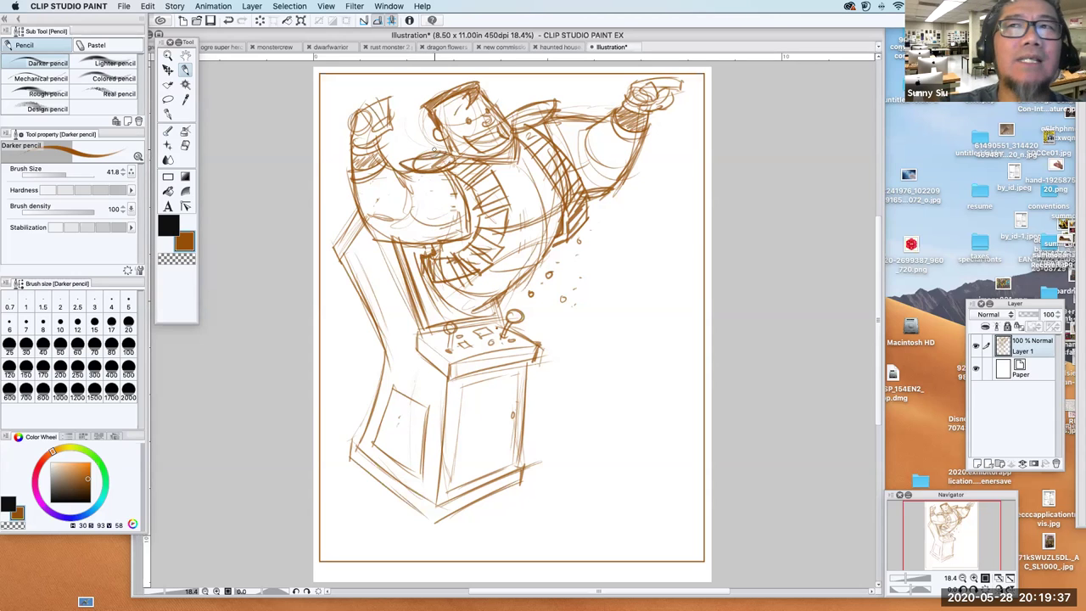
pyautogui.moveTo(508, 121); pyautogui.dragTo(567, 92)
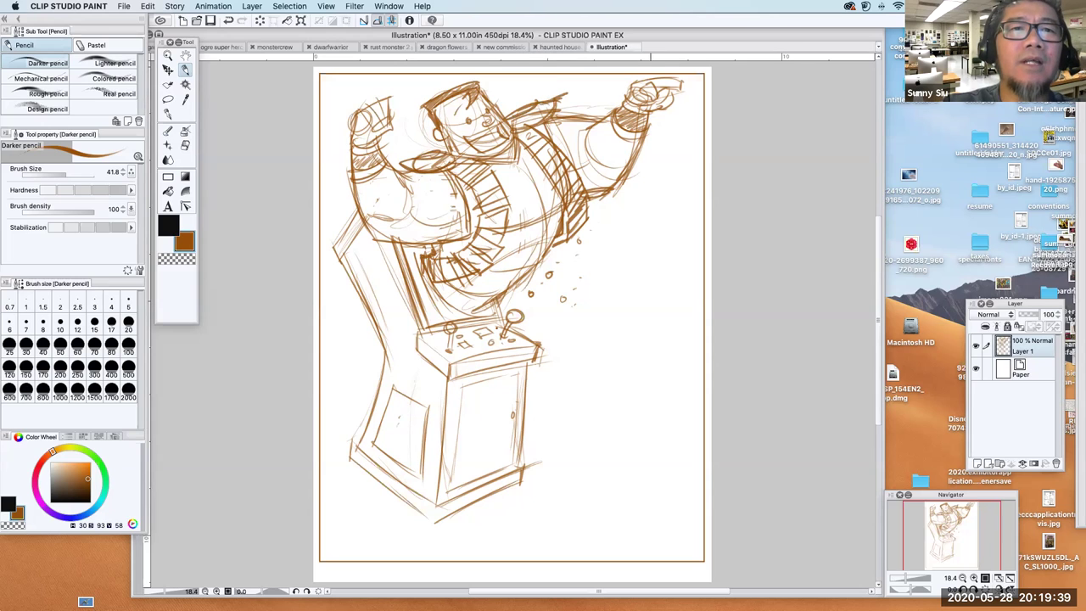
pyautogui.moveTo(539, 267); pyautogui.dragTo(493, 304)
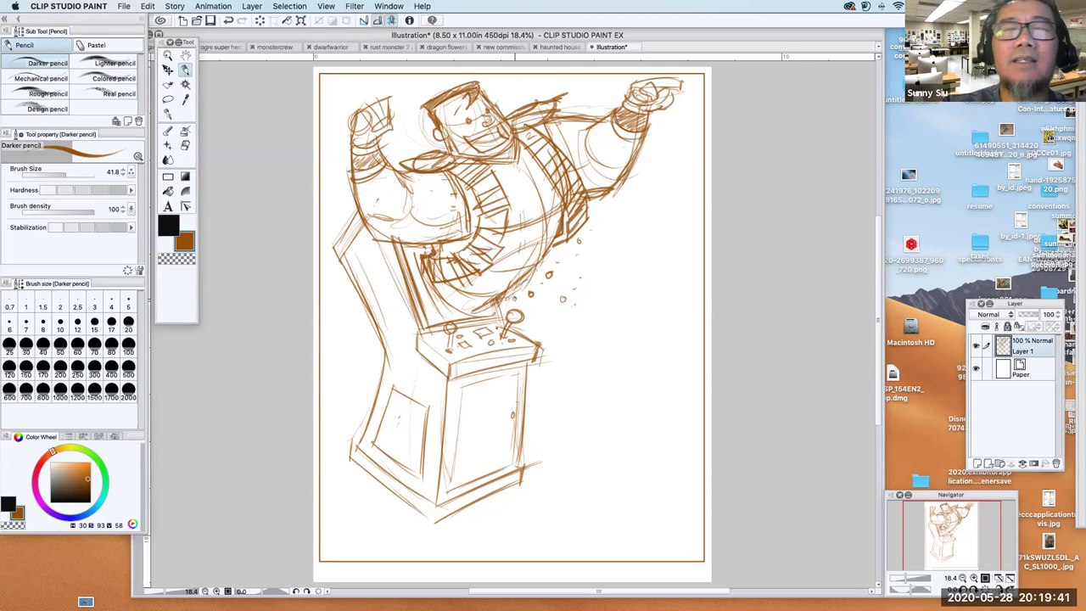
# - Sketch an angular floor outline under the cabinet and curved spiky shapes behind its base
pyautogui.moveTo(387, 485)
pyautogui.mouseDown()
pyautogui.moveTo(329, 503)
pyautogui.moveTo(407, 521)
pyautogui.moveTo(454, 518)
pyautogui.moveTo(496, 493)
pyautogui.moveTo(455, 516)
pyautogui.mouseUp()
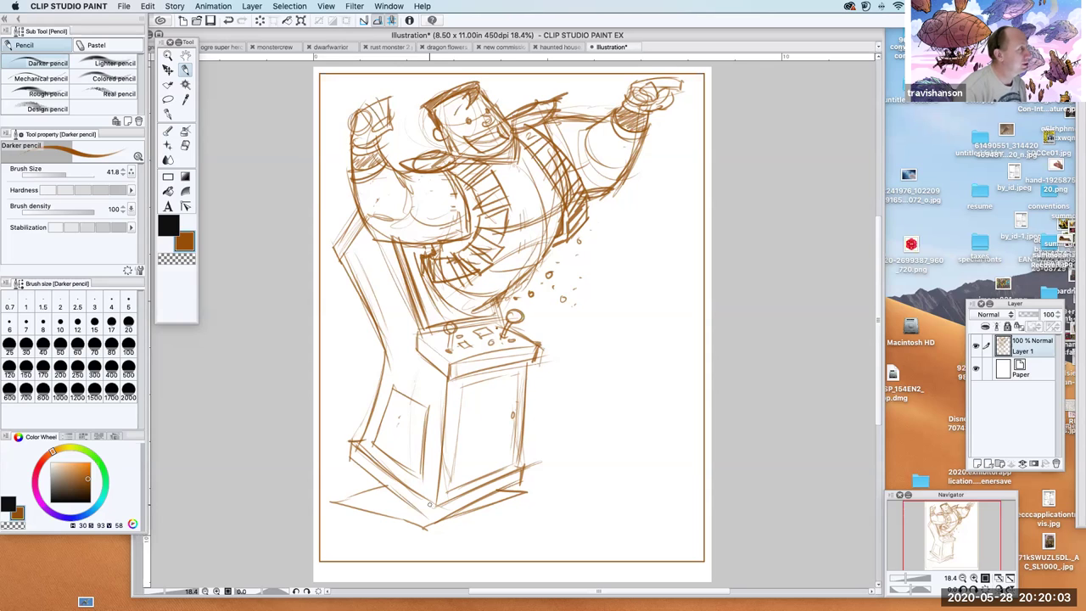
pyautogui.moveTo(369, 424)
pyautogui.mouseDown()
pyautogui.moveTo(363, 406)
pyautogui.moveTo(324, 423)
pyautogui.moveTo(352, 403)
pyautogui.moveTo(364, 427)
pyautogui.mouseUp()
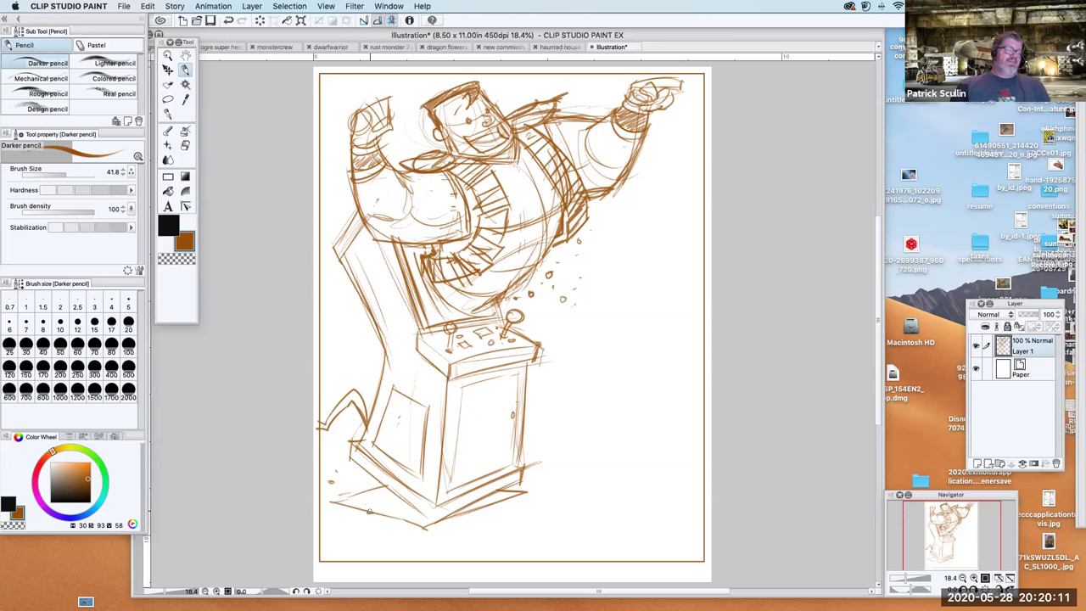
# - Darken the cabinet's back edge and outline the inset panel on its lower front
pyautogui.moveTo(523, 375); pyautogui.dragTo(460, 390)
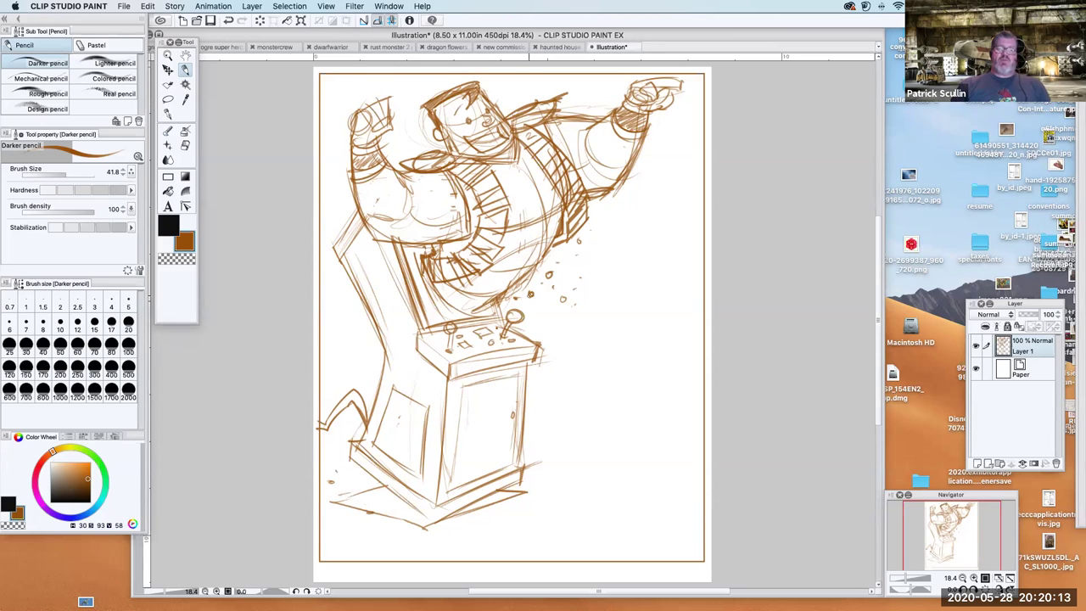
pyautogui.moveTo(333, 252)
pyautogui.mouseDown()
pyautogui.moveTo(360, 214)
pyautogui.moveTo(345, 251)
pyautogui.moveTo(369, 220)
pyautogui.moveTo(388, 388)
pyautogui.mouseUp()
pyautogui.moveTo(465, 387); pyautogui.dragTo(447, 484)
pyautogui.moveTo(514, 370)
pyautogui.mouseDown()
pyautogui.moveTo(461, 387)
pyautogui.moveTo(510, 452)
pyautogui.mouseUp()
pyautogui.moveTo(517, 402); pyautogui.dragTo(512, 463)
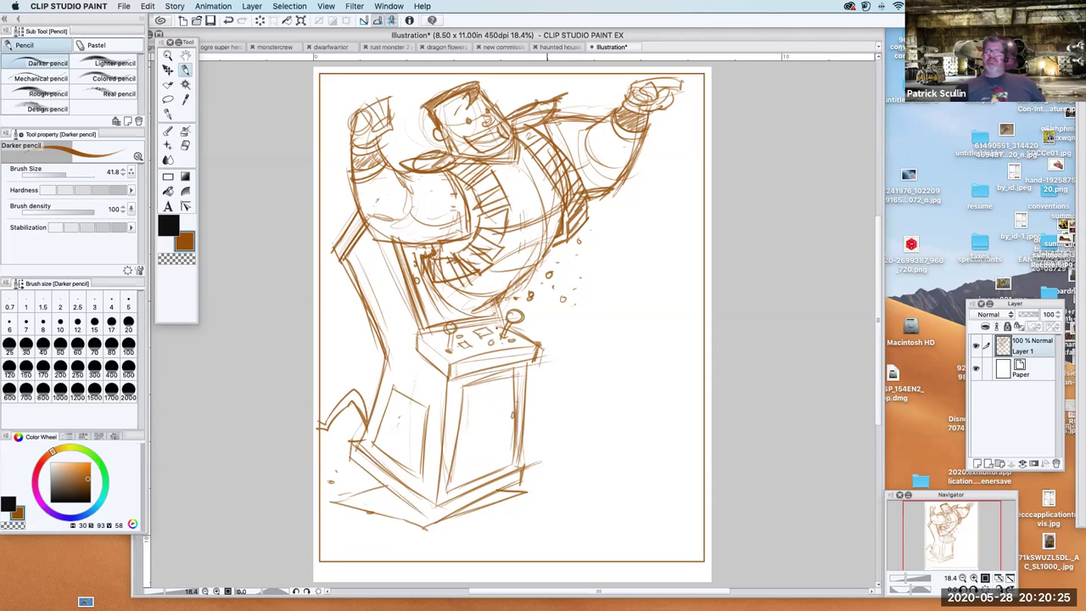
# - Draw a long background line extending from the control panel and a larger curved shape behind the cabinet
pyautogui.moveTo(539, 355); pyautogui.dragTo(646, 335)
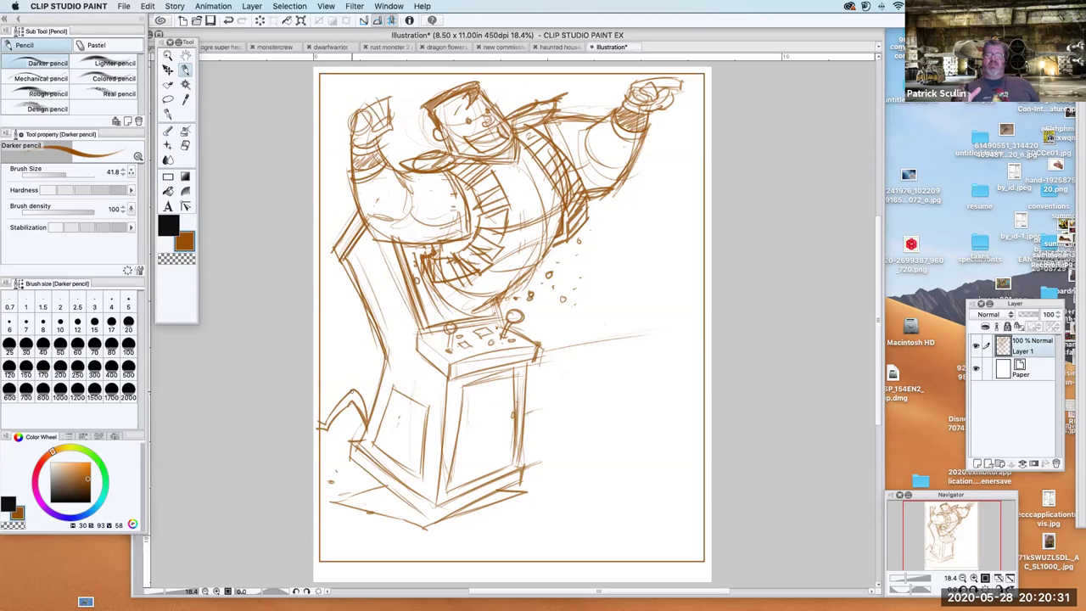
pyautogui.moveTo(319, 382); pyautogui.dragTo(387, 345)
pyautogui.moveTo(325, 380)
pyautogui.mouseDown()
pyautogui.moveTo(371, 352)
pyautogui.moveTo(383, 372)
pyautogui.mouseUp()
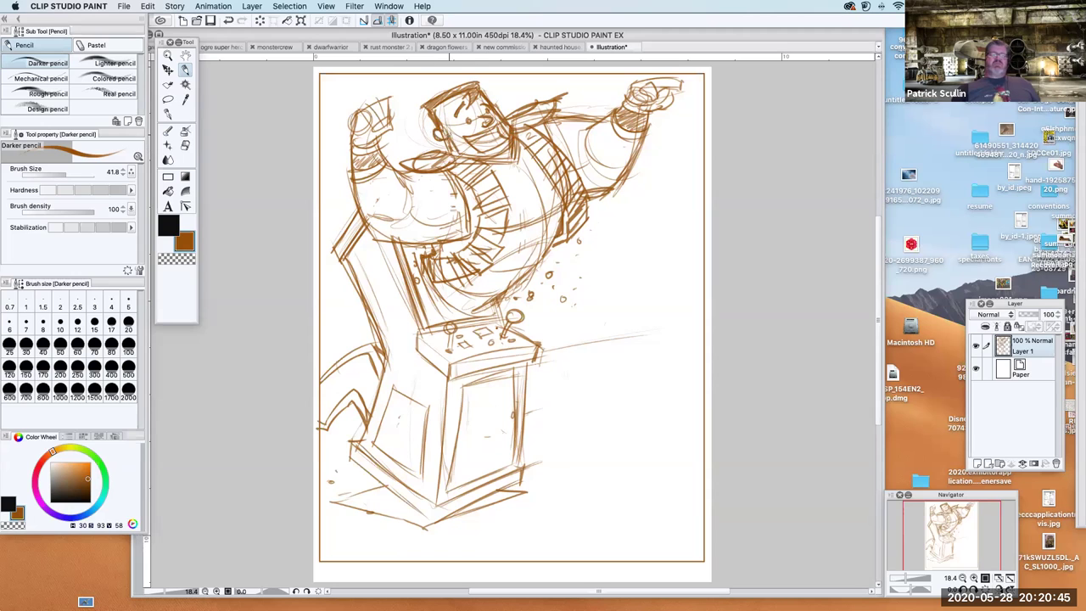
# - Strengthen the neckline and vest edges, and draw the vest's lower hem across the figure's belly
pyautogui.moveTo(484, 161)
pyautogui.mouseDown()
pyautogui.moveTo(520, 167)
pyautogui.moveTo(522, 140)
pyautogui.mouseUp()
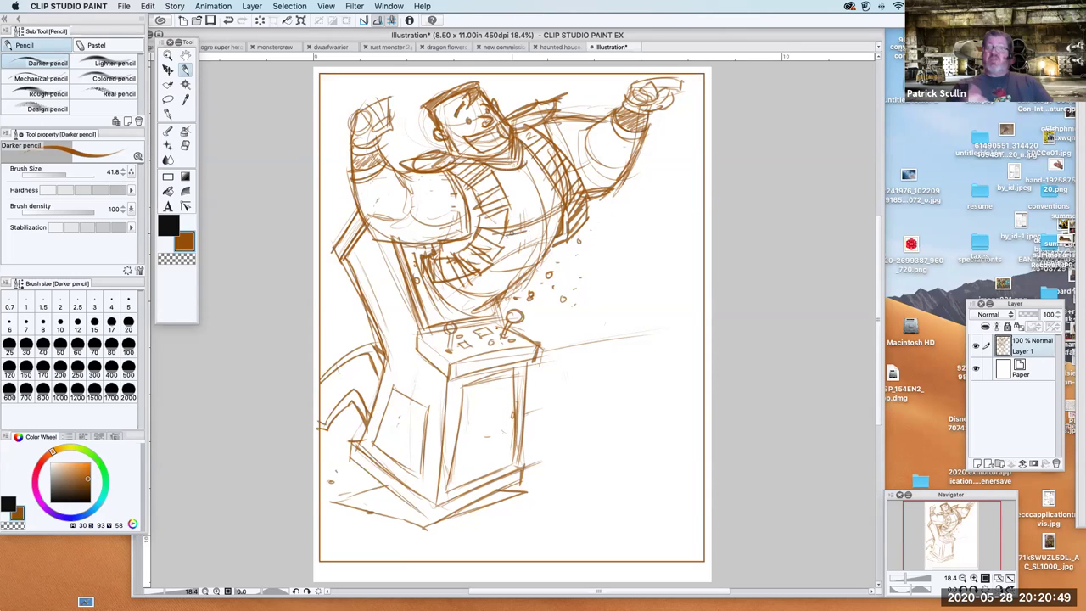
pyautogui.moveTo(466, 281)
pyautogui.mouseDown()
pyautogui.moveTo(479, 290)
pyautogui.moveTo(531, 276)
pyautogui.moveTo(561, 210)
pyautogui.mouseUp()
pyautogui.moveTo(452, 177)
pyautogui.mouseDown()
pyautogui.moveTo(469, 229)
pyautogui.moveTo(439, 259)
pyautogui.moveTo(460, 290)
pyautogui.moveTo(482, 288)
pyautogui.mouseUp()
pyautogui.moveTo(523, 150); pyautogui.dragTo(530, 165)
pyautogui.moveTo(551, 120); pyautogui.dragTo(568, 155)
pyautogui.moveTo(466, 304); pyautogui.dragTo(469, 308)
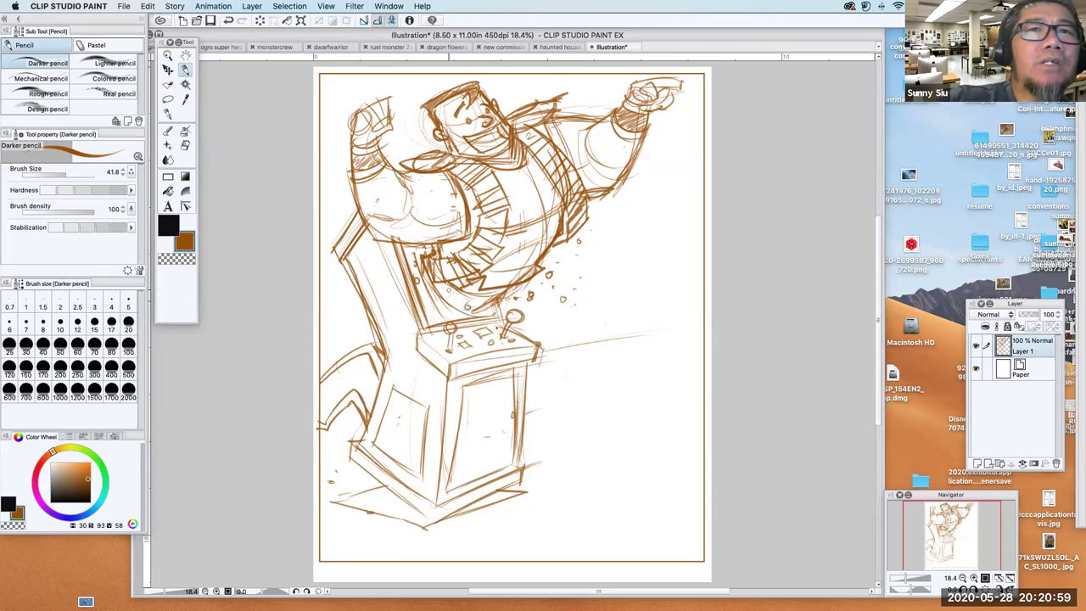
# - Add small round debris along the bottom of the screen opening and burst lines trailing from the figure's waist
pyautogui.moveTo(437, 299)
pyautogui.mouseDown()
pyautogui.moveTo(449, 317)
pyautogui.moveTo(498, 302)
pyautogui.moveTo(498, 320)
pyautogui.mouseUp()
pyautogui.moveTo(451, 492); pyautogui.dragTo(515, 466)
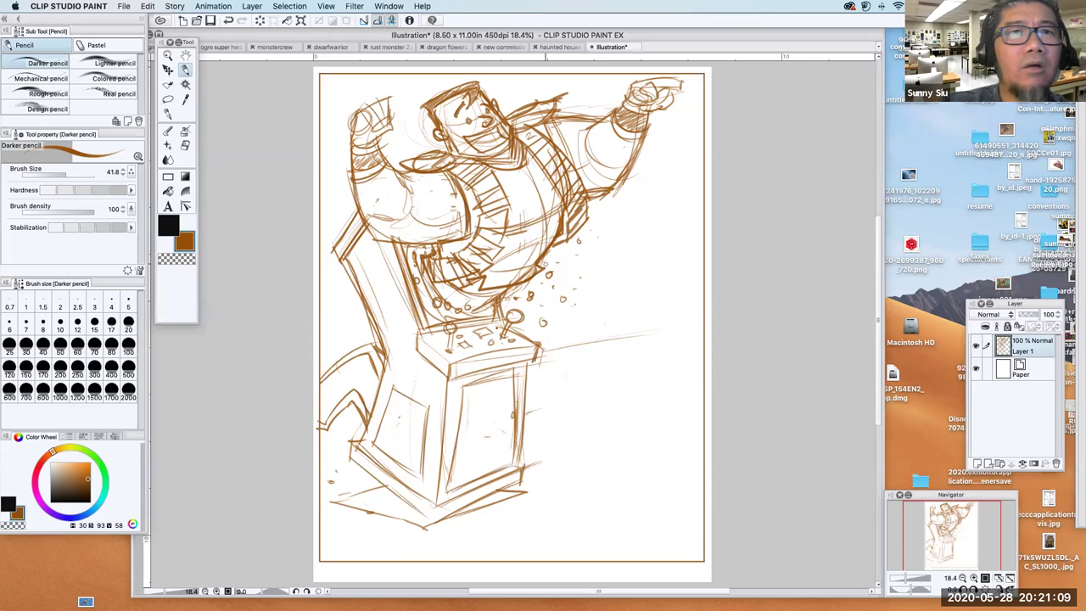
pyautogui.moveTo(572, 257); pyautogui.dragTo(605, 242)
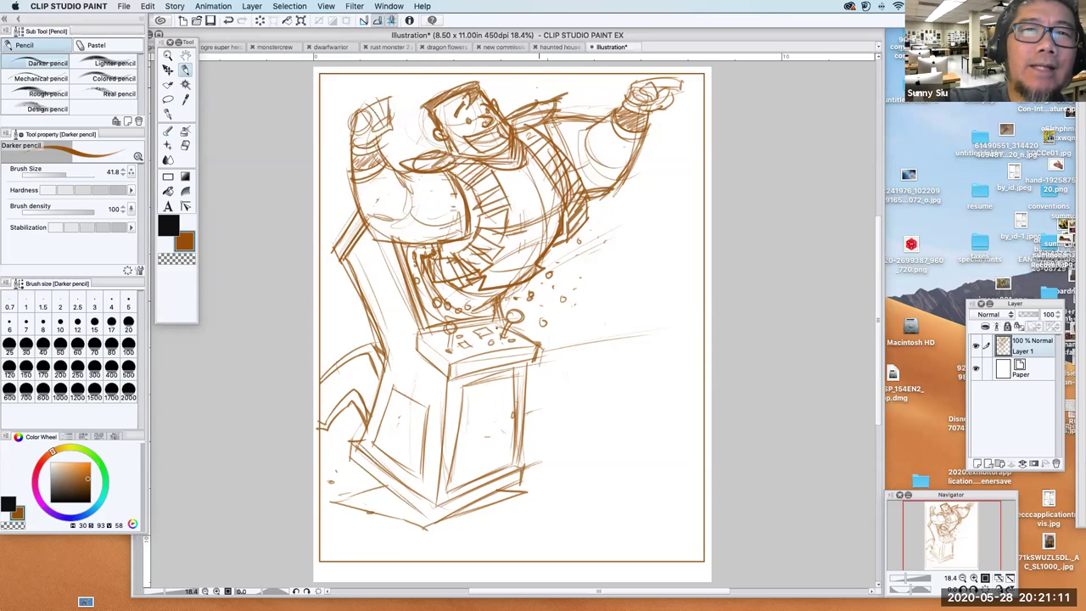
# - Lasso the figure and cabinet, scale them to 79% width and 88% height, apply the transform and deselect
pyautogui.click(168, 96)
pyautogui.moveTo(365, 88)
pyautogui.mouseDown()
pyautogui.moveTo(475, 77)
pyautogui.moveTo(688, 78)
pyautogui.moveTo(643, 209)
pyautogui.moveTo(639, 400)
pyautogui.moveTo(491, 548)
pyautogui.moveTo(375, 539)
pyautogui.moveTo(338, 514)
pyautogui.moveTo(322, 426)
pyautogui.moveTo(328, 205)
pyautogui.moveTo(357, 86)
pyautogui.mouseUp()
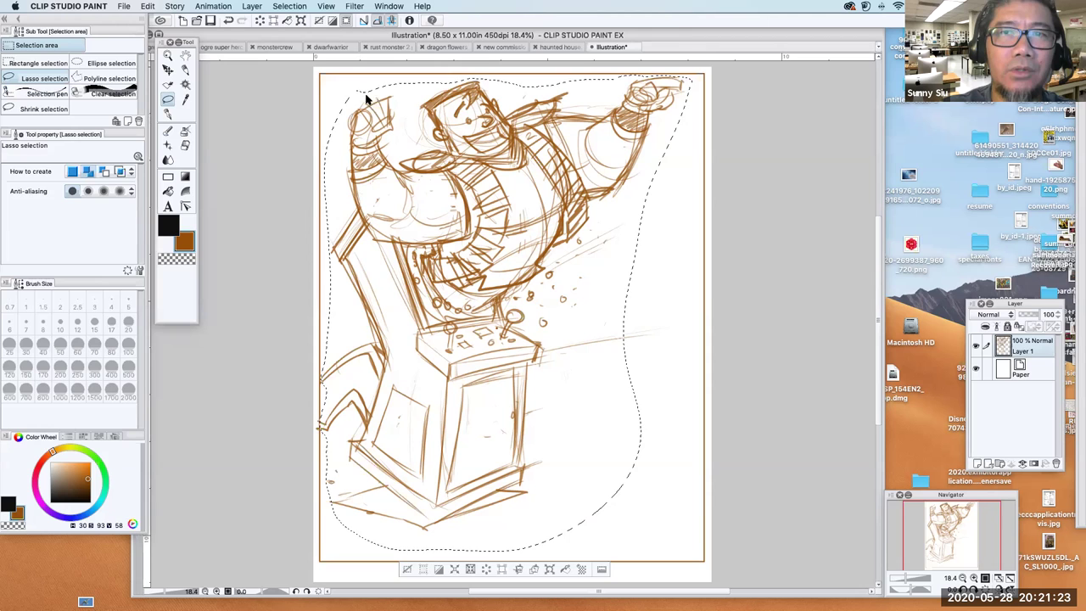
pyautogui.click(298, 21)
pyautogui.moveTo(692, 76); pyautogui.dragTo(614, 137)
pyautogui.moveTo(468, 356); pyautogui.dragTo(472, 355)
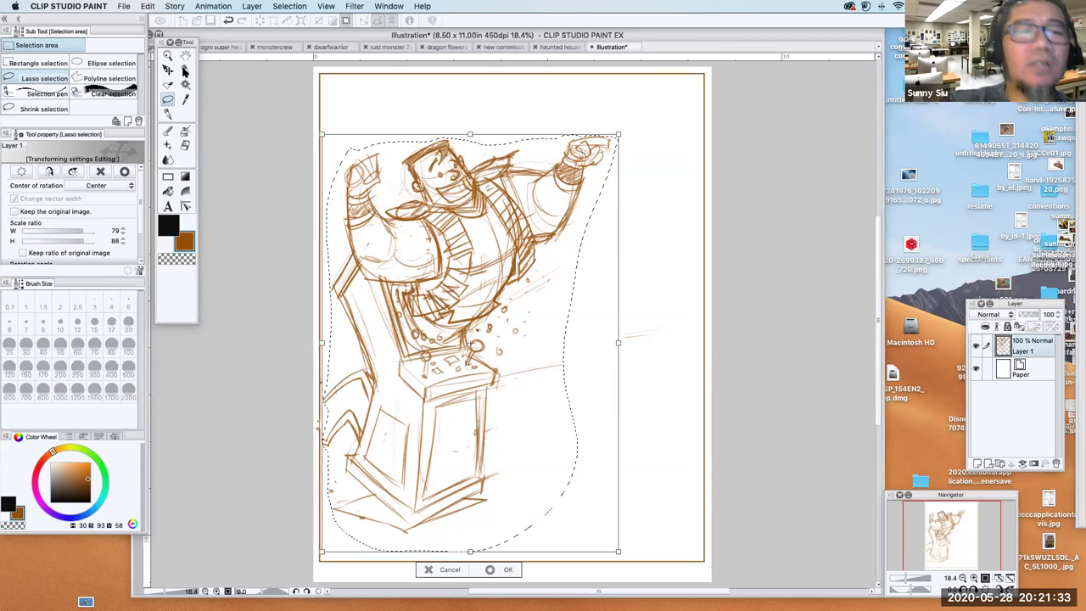
pyautogui.click(168, 100)
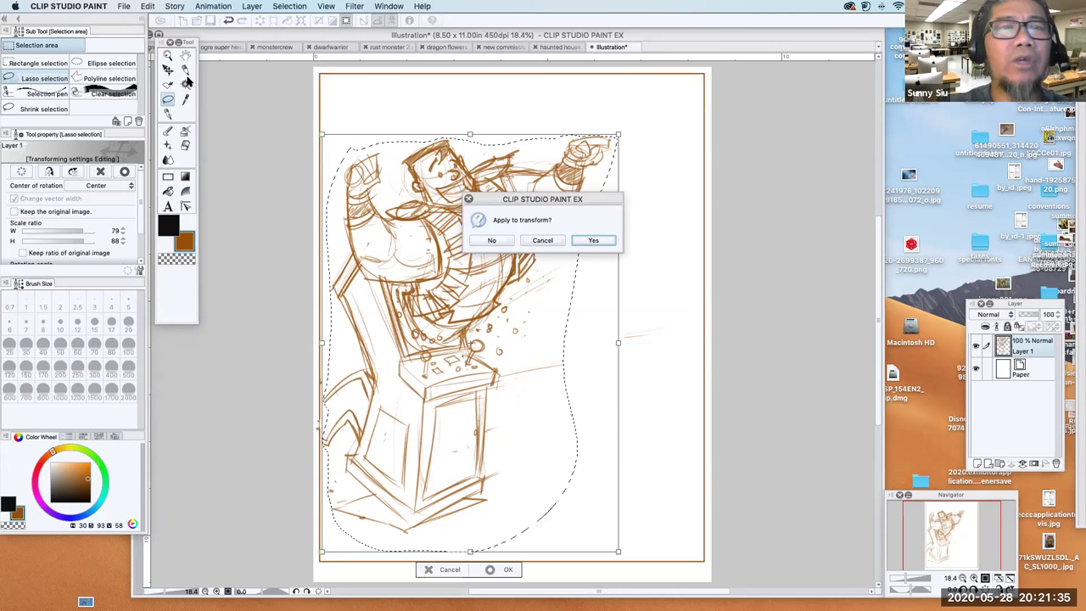
pyautogui.click(595, 239)
pyautogui.click(289, 6)
pyautogui.click(301, 33)
# - Rough in a second arcade cabinet with the Darker pencil beside the first, including its body, control deck and angled top
pyautogui.click(185, 69)
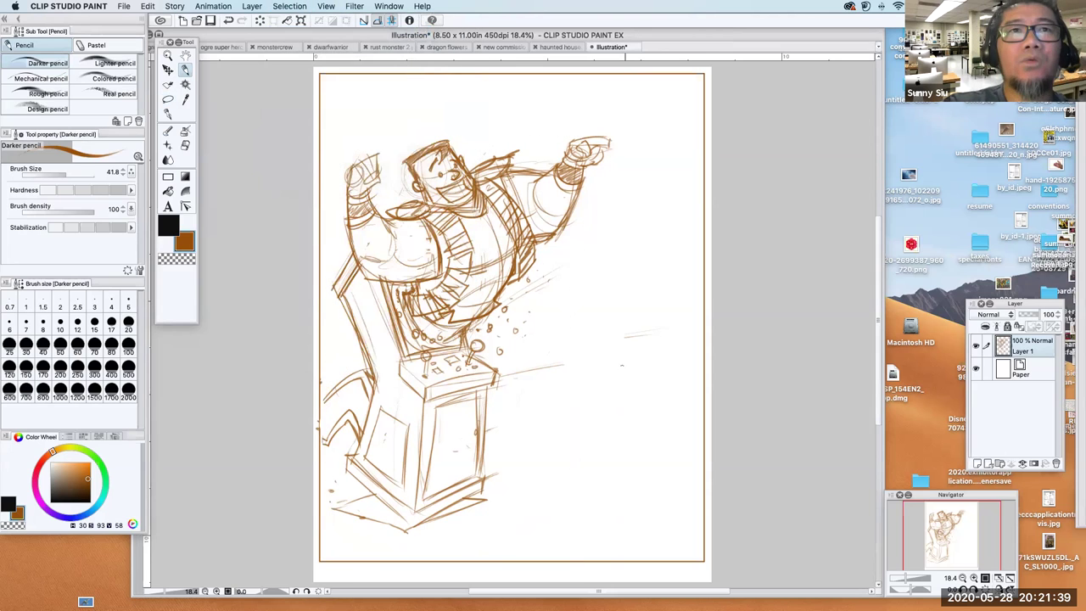
pyautogui.moveTo(543, 370)
pyautogui.mouseDown()
pyautogui.moveTo(550, 477)
pyautogui.moveTo(675, 363)
pyautogui.moveTo(639, 446)
pyautogui.mouseUp()
pyautogui.moveTo(627, 377); pyautogui.dragTo(641, 495)
pyautogui.moveTo(531, 480); pyautogui.dragTo(648, 492)
pyautogui.moveTo(570, 483); pyautogui.dragTo(635, 490)
pyautogui.moveTo(626, 365)
pyautogui.mouseDown()
pyautogui.moveTo(643, 336)
pyautogui.moveTo(626, 362)
pyautogui.mouseUp()
pyautogui.moveTo(534, 369)
pyautogui.mouseDown()
pyautogui.moveTo(564, 335)
pyautogui.moveTo(670, 327)
pyautogui.mouseUp()
pyautogui.moveTo(571, 233)
pyautogui.mouseDown()
pyautogui.moveTo(561, 334)
pyautogui.moveTo(677, 202)
pyautogui.moveTo(650, 326)
pyautogui.mouseUp()
pyautogui.moveTo(567, 227)
pyautogui.mouseDown()
pyautogui.moveTo(643, 190)
pyautogui.moveTo(664, 204)
pyautogui.mouseUp()
pyautogui.moveTo(642, 146)
pyautogui.mouseDown()
pyautogui.moveTo(642, 191)
pyautogui.moveTo(643, 152)
pyautogui.mouseUp()
pyautogui.moveTo(595, 175)
pyautogui.mouseDown()
pyautogui.moveTo(649, 144)
pyautogui.moveTo(708, 180)
pyautogui.moveTo(677, 166)
pyautogui.mouseUp()
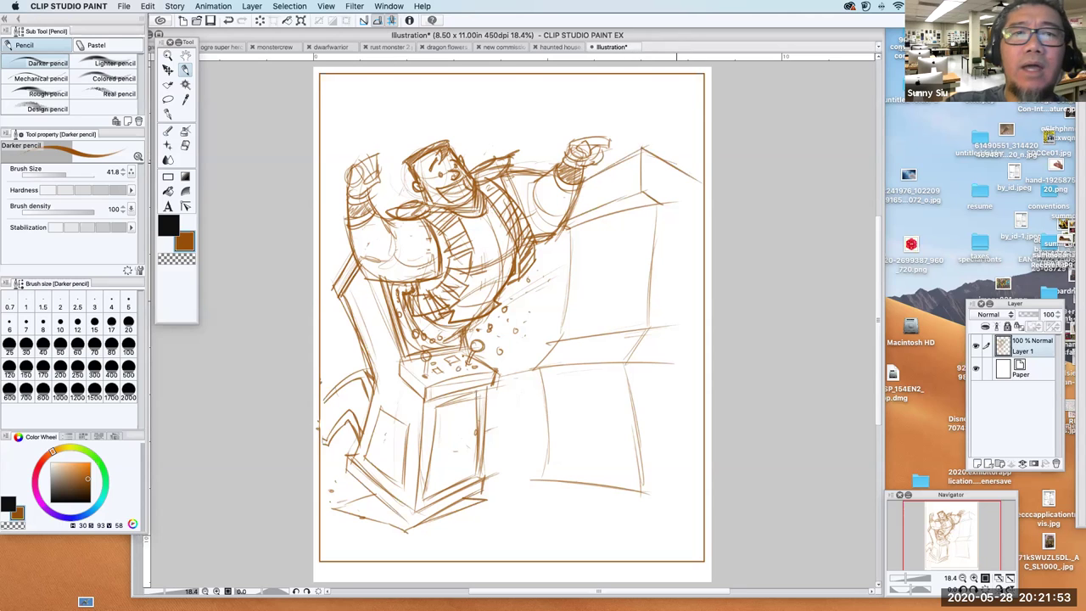
# - Draw the base plinth of the second cabinet and darken the near edge of its lower body
pyautogui.moveTo(636, 498); pyautogui.dragTo(699, 470)
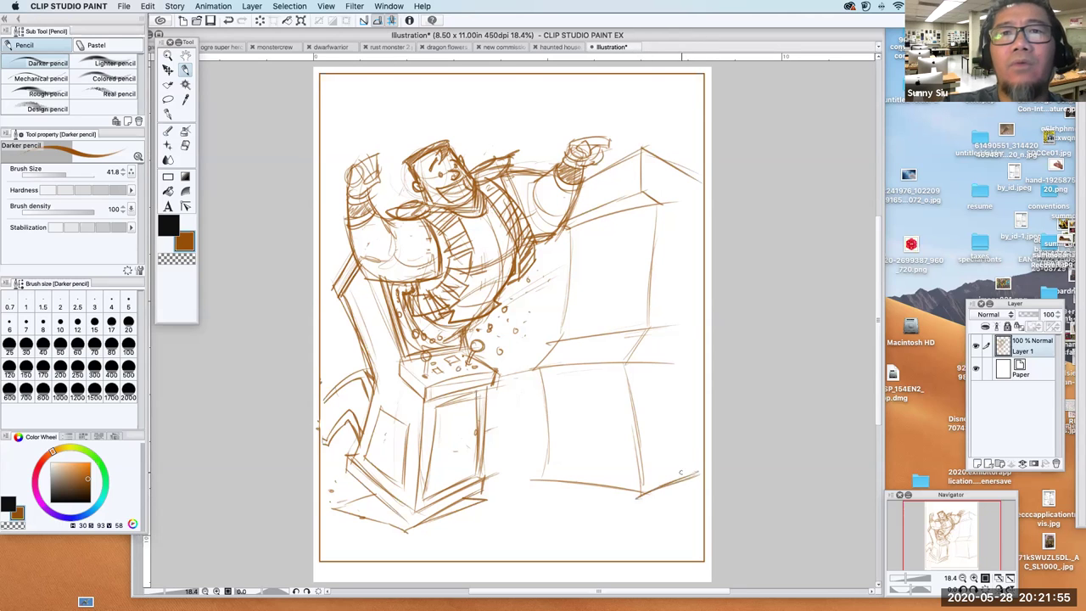
pyautogui.moveTo(533, 481)
pyautogui.mouseDown()
pyautogui.moveTo(639, 513)
pyautogui.moveTo(640, 491)
pyautogui.moveTo(694, 471)
pyautogui.mouseUp()
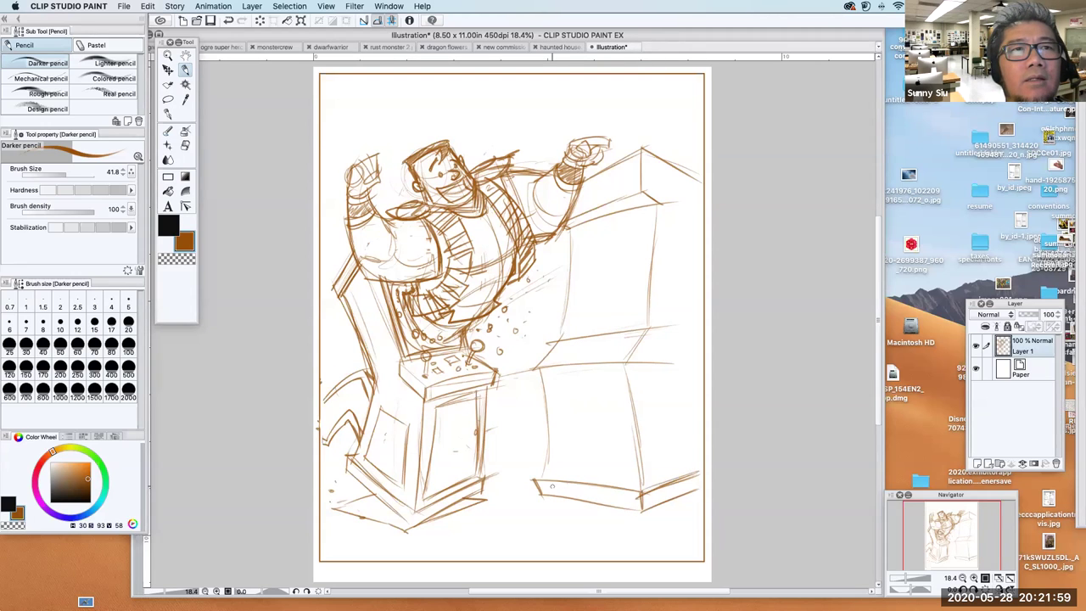
pyautogui.moveTo(540, 478); pyautogui.dragTo(644, 489)
pyautogui.moveTo(535, 371)
pyautogui.mouseDown()
pyautogui.moveTo(625, 355)
pyautogui.moveTo(550, 461)
pyautogui.mouseUp()
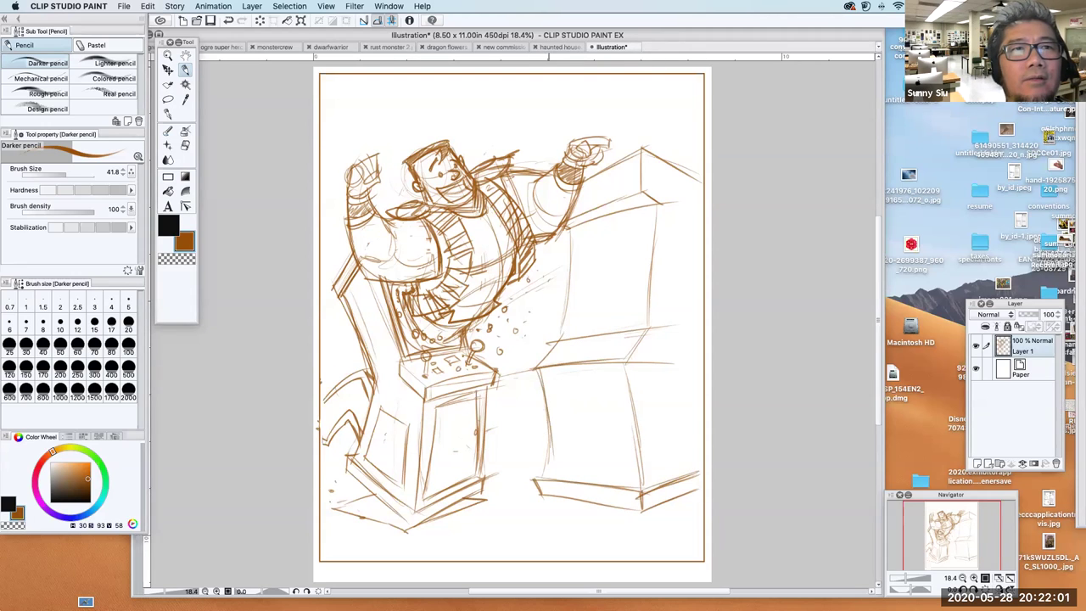
# - Draw the inset screen frame on the second cabinet's upper front
pyautogui.moveTo(577, 225)
pyautogui.mouseDown()
pyautogui.moveTo(571, 325)
pyautogui.moveTo(644, 245)
pyautogui.moveTo(579, 229)
pyautogui.moveTo(648, 209)
pyautogui.moveTo(643, 278)
pyautogui.mouseUp()
pyautogui.moveTo(644, 240); pyautogui.dragTo(641, 319)
pyautogui.moveTo(640, 260); pyautogui.dragTo(639, 322)
pyautogui.moveTo(567, 333); pyautogui.dragTo(643, 321)
pyautogui.moveTo(579, 227)
pyautogui.mouseDown()
pyautogui.moveTo(574, 265)
pyautogui.moveTo(638, 215)
pyautogui.moveTo(641, 288)
pyautogui.mouseUp()
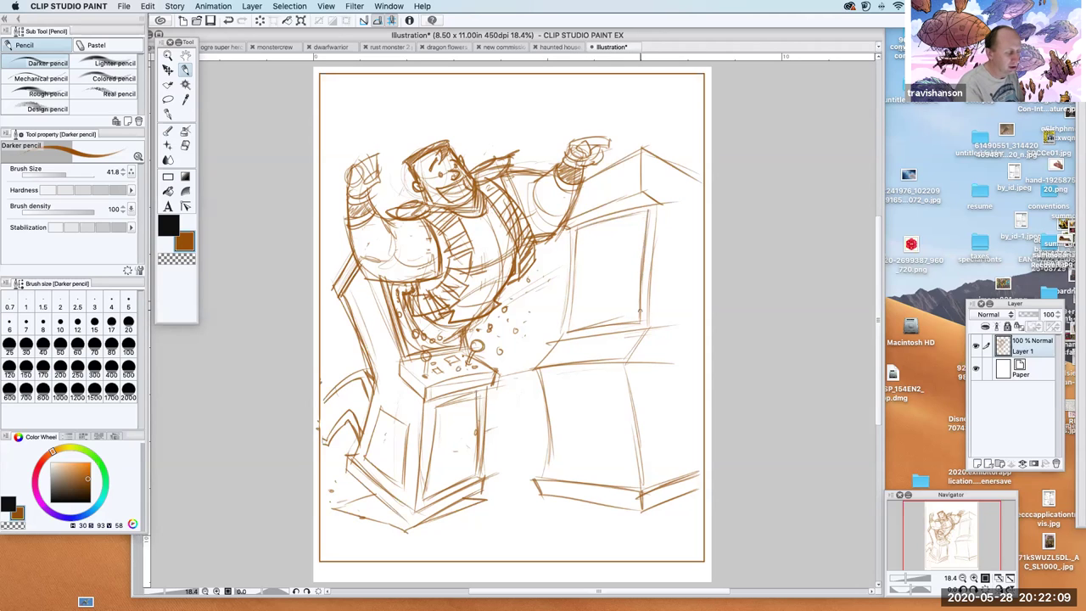
pyautogui.moveTo(567, 229); pyautogui.dragTo(637, 212)
# - Give the second cabinet's control deck a thick front edge and draw an inset panel on its lower front
pyautogui.moveTo(535, 376); pyautogui.dragTo(629, 371)
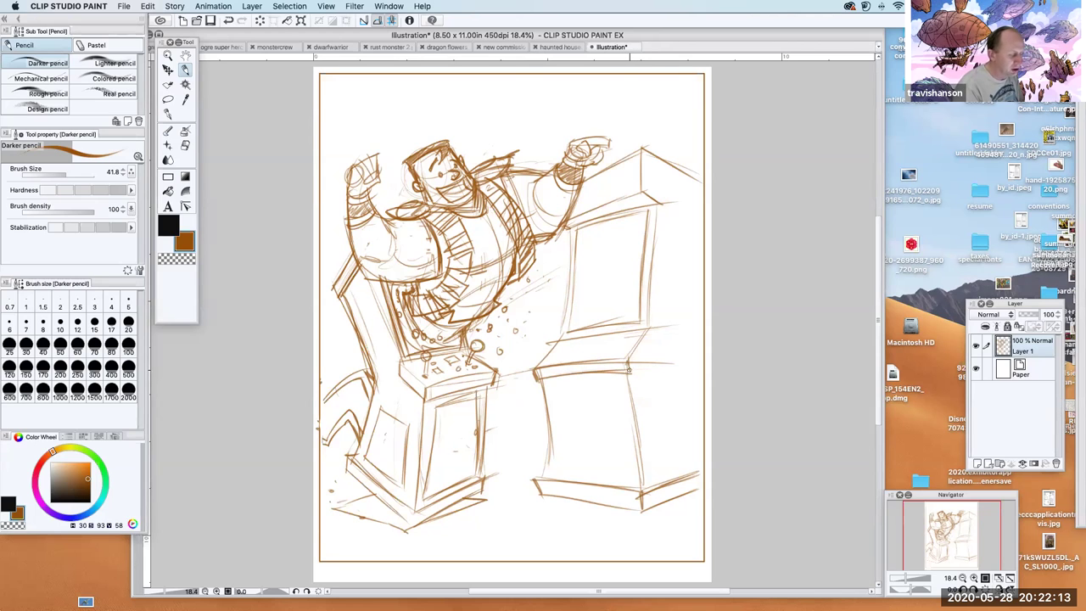
pyautogui.moveTo(650, 324)
pyautogui.mouseDown()
pyautogui.moveTo(654, 348)
pyautogui.moveTo(631, 368)
pyautogui.mouseUp()
pyautogui.moveTo(557, 387)
pyautogui.mouseDown()
pyautogui.moveTo(647, 370)
pyautogui.moveTo(627, 448)
pyautogui.moveTo(559, 393)
pyautogui.moveTo(580, 453)
pyautogui.moveTo(565, 420)
pyautogui.moveTo(556, 470)
pyautogui.moveTo(631, 476)
pyautogui.mouseUp()
pyautogui.moveTo(611, 397); pyautogui.dragTo(629, 475)
pyautogui.moveTo(643, 512); pyautogui.dragTo(698, 477)
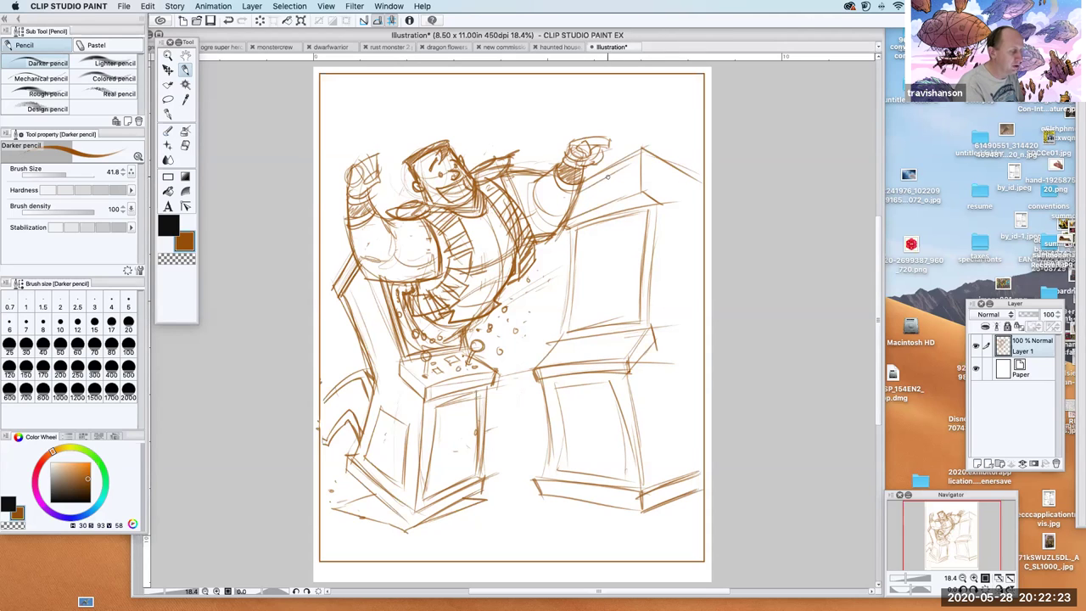
# - Add the second cabinet's top trim and back edge, and draw two joysticks and buttons on its control deck
pyautogui.moveTo(640, 159); pyautogui.dragTo(700, 192)
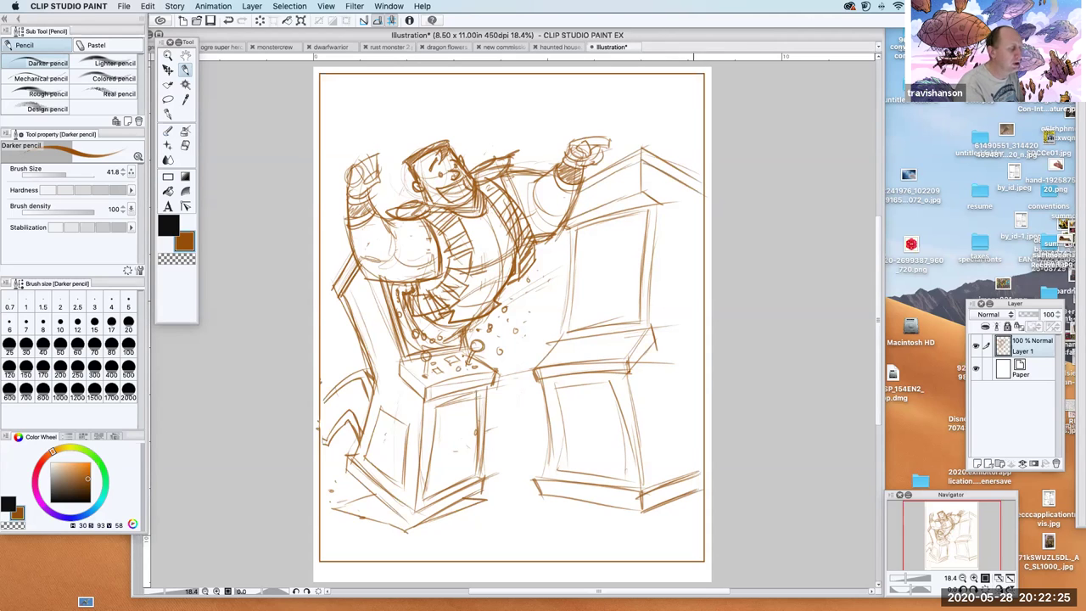
pyautogui.moveTo(698, 302); pyautogui.dragTo(701, 373)
pyautogui.moveTo(698, 320); pyautogui.dragTo(701, 382)
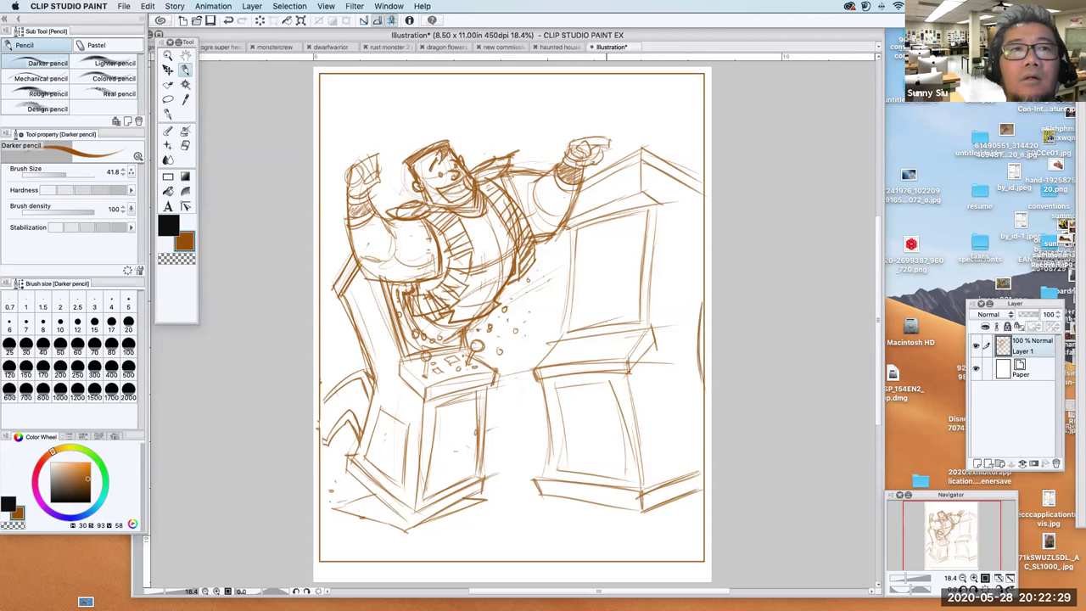
pyautogui.moveTo(604, 317)
pyautogui.mouseDown()
pyautogui.moveTo(616, 351)
pyautogui.moveTo(623, 343)
pyautogui.mouseUp()
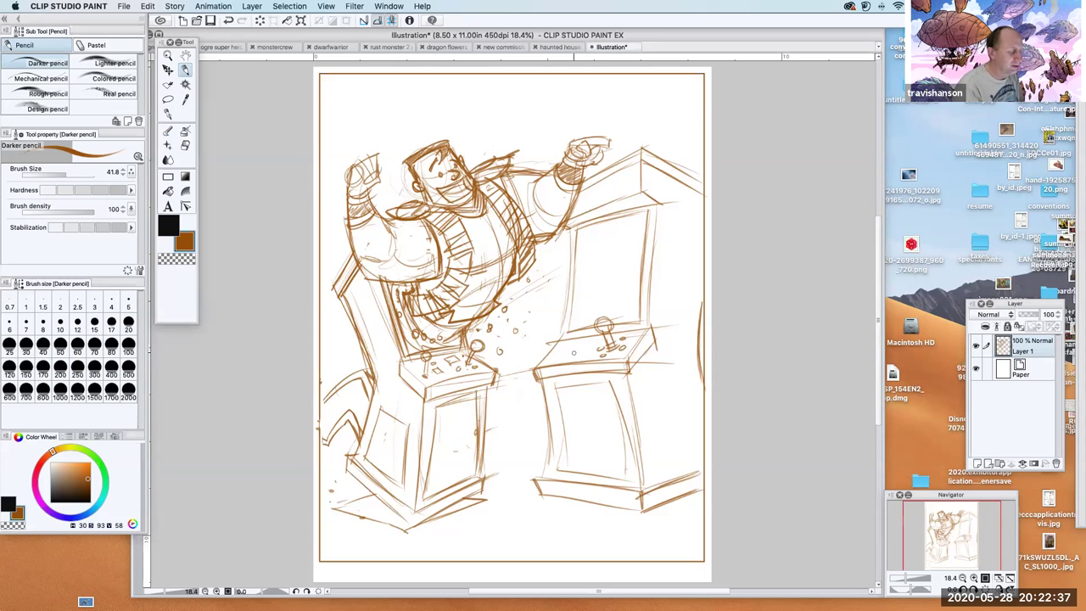
pyautogui.moveTo(576, 349)
pyautogui.mouseDown()
pyautogui.moveTo(560, 356)
pyautogui.moveTo(550, 335)
pyautogui.moveTo(553, 353)
pyautogui.moveTo(596, 343)
pyautogui.mouseUp()
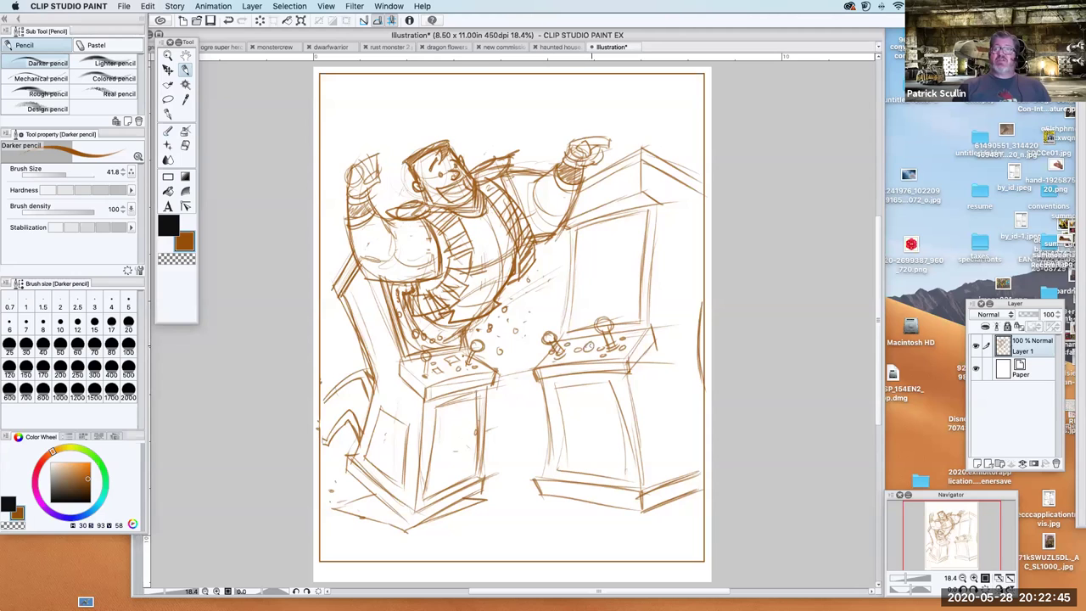
# - Rough in a second character with a large round belly over the second cabinet's screen and an oval head above
pyautogui.moveTo(579, 227); pyautogui.dragTo(570, 318)
pyautogui.moveTo(521, 289); pyautogui.dragTo(574, 315)
pyautogui.moveTo(563, 235)
pyautogui.mouseDown()
pyautogui.moveTo(630, 237)
pyautogui.moveTo(643, 281)
pyautogui.moveTo(590, 316)
pyautogui.mouseUp()
pyautogui.moveTo(513, 91)
pyautogui.mouseDown()
pyautogui.moveTo(521, 139)
pyautogui.moveTo(580, 92)
pyautogui.moveTo(535, 83)
pyautogui.moveTo(586, 95)
pyautogui.moveTo(598, 121)
pyautogui.moveTo(536, 153)
pyautogui.mouseUp()
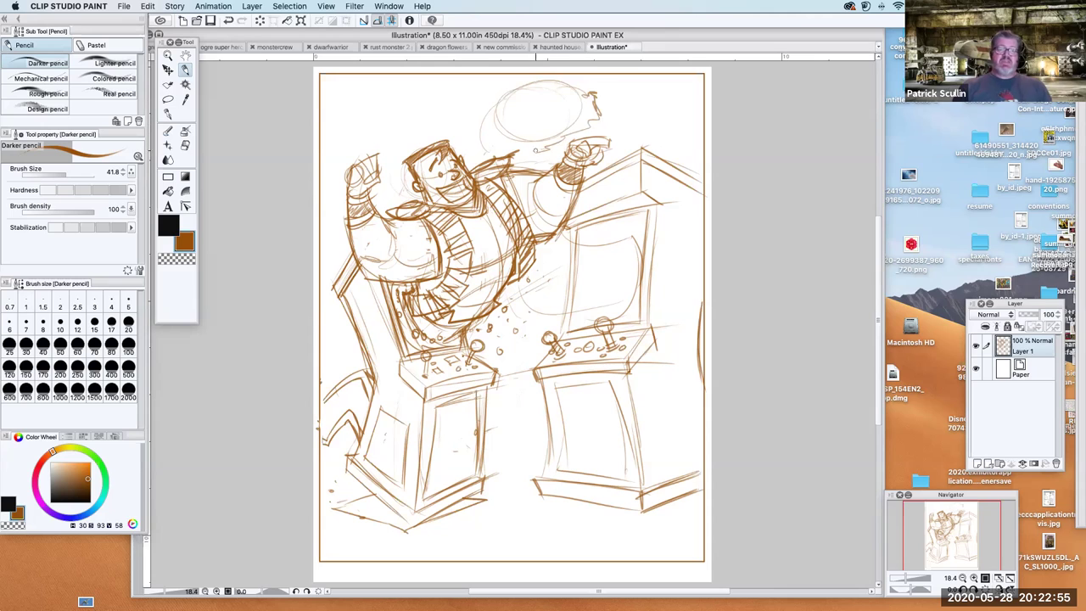
pyautogui.moveTo(560, 248)
pyautogui.mouseDown()
pyautogui.moveTo(625, 238)
pyautogui.moveTo(635, 312)
pyautogui.mouseUp()
pyautogui.moveTo(520, 282); pyautogui.dragTo(578, 329)
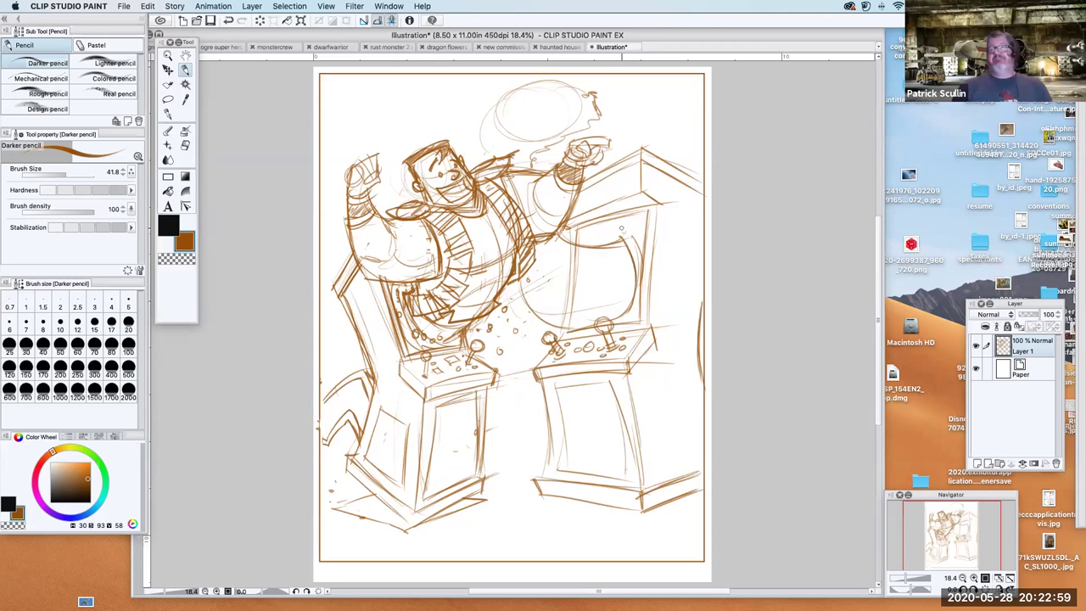
# - Draw the second character's bent arm reaching up to the cabinet's top corner, and outline a limb beside the control deck
pyautogui.moveTo(614, 231)
pyautogui.mouseDown()
pyautogui.moveTo(600, 214)
pyautogui.moveTo(625, 149)
pyautogui.moveTo(621, 175)
pyautogui.moveTo(601, 167)
pyautogui.moveTo(609, 183)
pyautogui.mouseUp()
pyautogui.moveTo(614, 182)
pyautogui.mouseDown()
pyautogui.moveTo(644, 218)
pyautogui.moveTo(619, 240)
pyautogui.moveTo(648, 216)
pyautogui.mouseUp()
pyautogui.moveTo(643, 214); pyautogui.dragTo(622, 240)
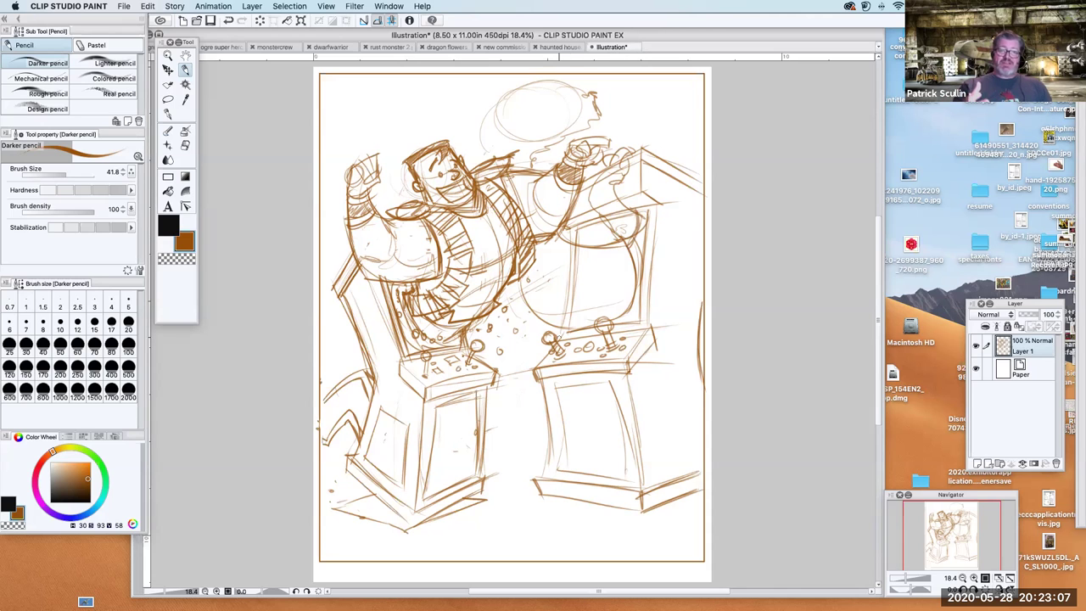
pyautogui.moveTo(548, 321)
pyautogui.mouseDown()
pyautogui.moveTo(515, 348)
pyautogui.moveTo(538, 384)
pyautogui.mouseUp()
pyautogui.moveTo(542, 345); pyautogui.dragTo(546, 361)
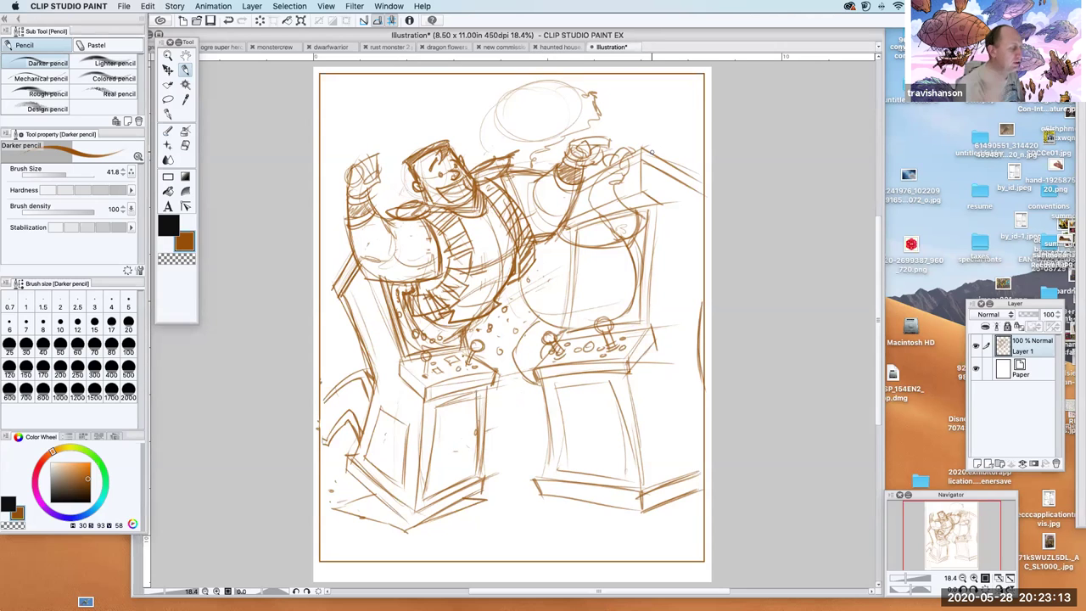
pyautogui.moveTo(602, 166)
pyautogui.mouseDown()
pyautogui.moveTo(586, 204)
pyautogui.moveTo(619, 244)
pyautogui.mouseUp()
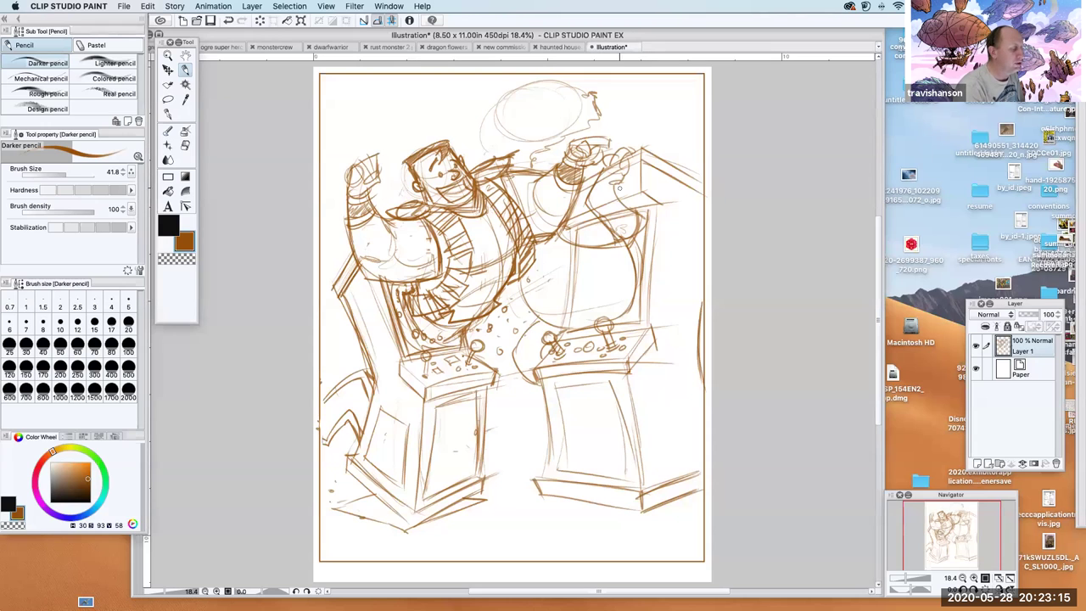
pyautogui.moveTo(615, 194)
pyautogui.mouseDown()
pyautogui.moveTo(639, 214)
pyautogui.moveTo(636, 241)
pyautogui.mouseUp()
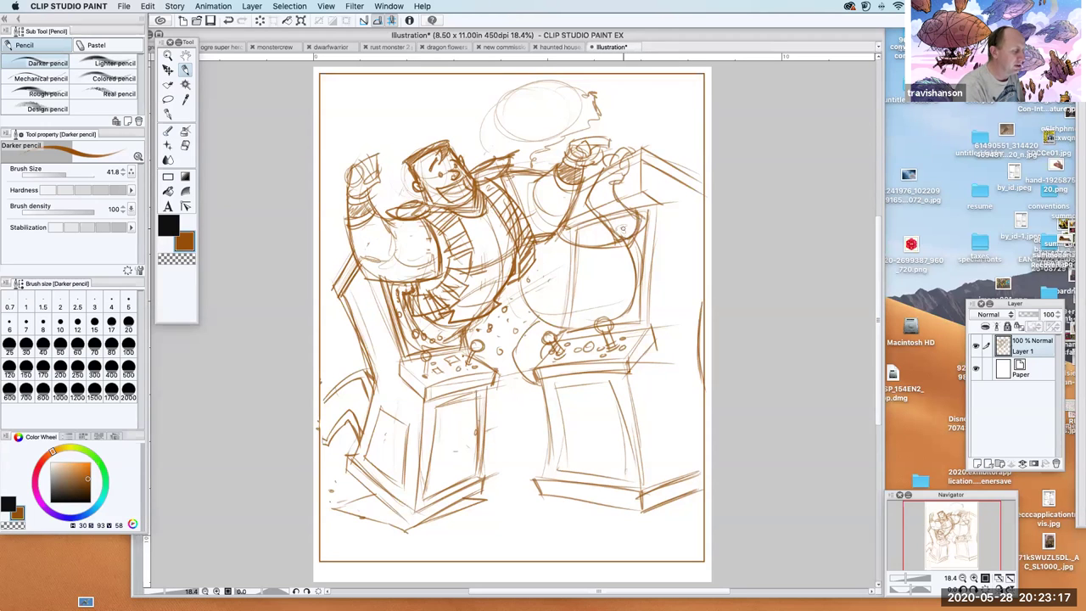
# - Turn the oval head into a reptilian creature's head with back spikes, eyes, a snout and a toothed jaw
pyautogui.moveTo(501, 100)
pyautogui.mouseDown()
pyautogui.moveTo(456, 124)
pyautogui.moveTo(460, 145)
pyautogui.moveTo(479, 141)
pyautogui.moveTo(471, 151)
pyautogui.moveTo(488, 155)
pyautogui.mouseUp()
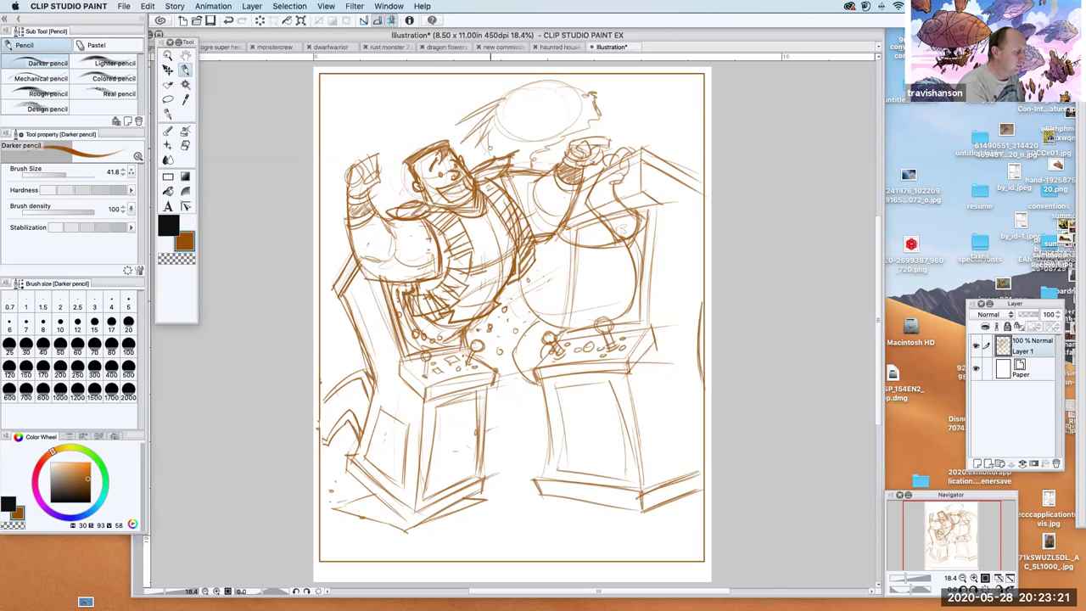
pyautogui.moveTo(509, 106)
pyautogui.mouseDown()
pyautogui.moveTo(518, 100)
pyautogui.moveTo(526, 112)
pyautogui.moveTo(558, 94)
pyautogui.moveTo(519, 77)
pyautogui.moveTo(501, 87)
pyautogui.moveTo(556, 79)
pyautogui.moveTo(581, 93)
pyautogui.mouseUp()
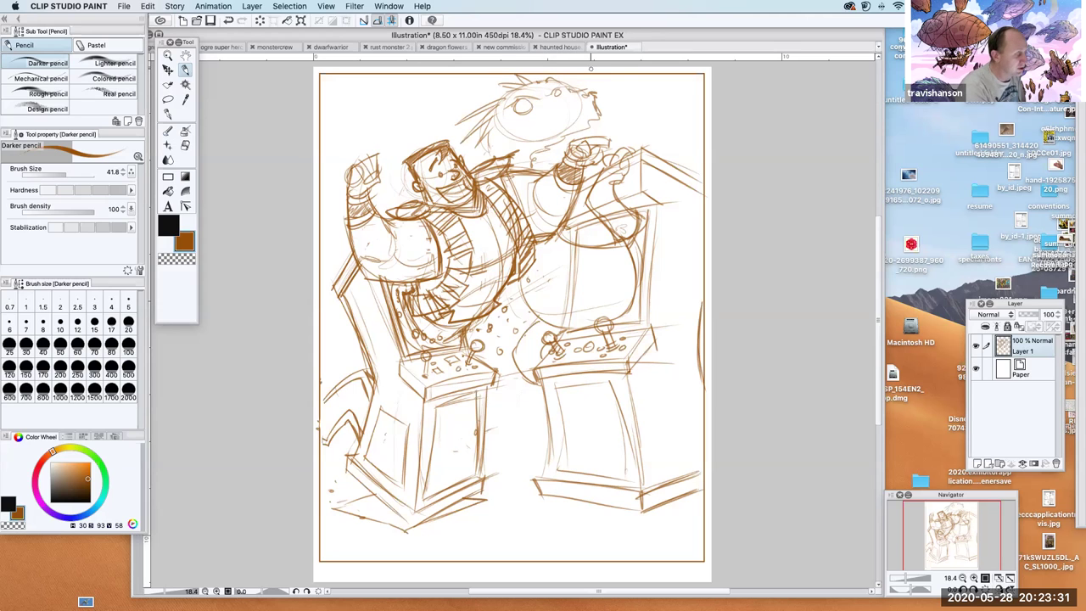
pyautogui.moveTo(536, 153)
pyautogui.mouseDown()
pyautogui.moveTo(603, 120)
pyautogui.moveTo(597, 104)
pyautogui.moveTo(536, 124)
pyautogui.moveTo(566, 97)
pyautogui.moveTo(590, 93)
pyautogui.mouseUp()
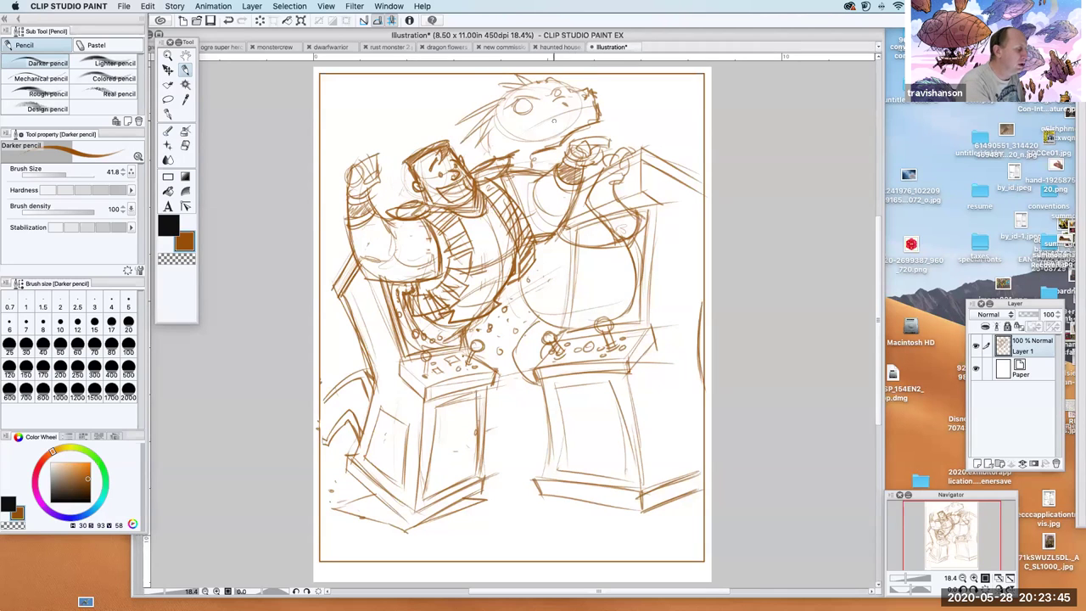
pyautogui.moveTo(561, 120)
pyautogui.mouseDown()
pyautogui.moveTo(588, 106)
pyautogui.moveTo(525, 135)
pyautogui.moveTo(592, 121)
pyautogui.moveTo(584, 112)
pyautogui.moveTo(594, 122)
pyautogui.moveTo(572, 144)
pyautogui.mouseUp()
# - Erase stray sketch lines around the creature's snout and eye
pyautogui.press('e')
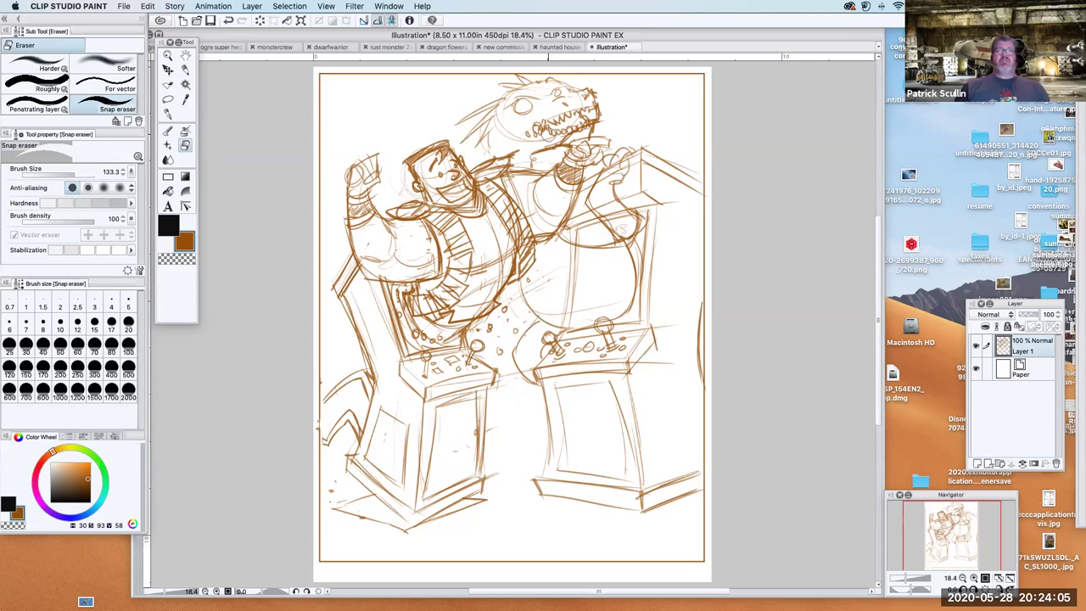
pyautogui.moveTo(604, 108); pyautogui.dragTo(604, 117)
pyautogui.moveTo(530, 122)
pyautogui.mouseDown()
pyautogui.moveTo(543, 106)
pyautogui.moveTo(519, 107)
pyautogui.mouseUp()
# - Darken the creature's eyes, brow, head spikes and neck line with the Darker pencil
pyautogui.click(183, 72)
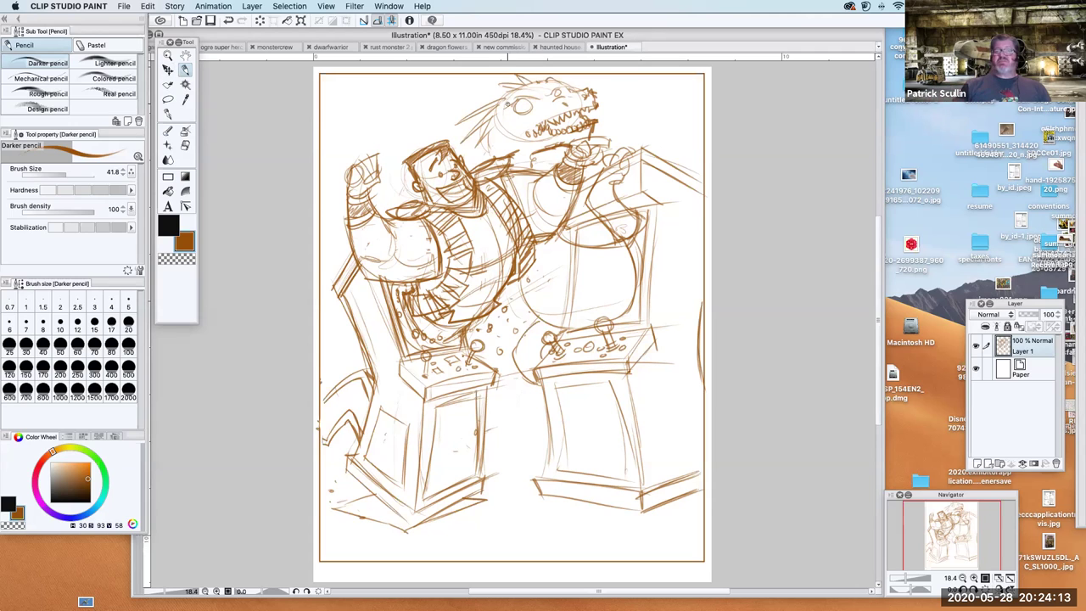
pyautogui.moveTo(516, 106)
pyautogui.mouseDown()
pyautogui.moveTo(540, 106)
pyautogui.moveTo(565, 83)
pyautogui.moveTo(533, 119)
pyautogui.moveTo(514, 117)
pyautogui.moveTo(566, 106)
pyautogui.mouseUp()
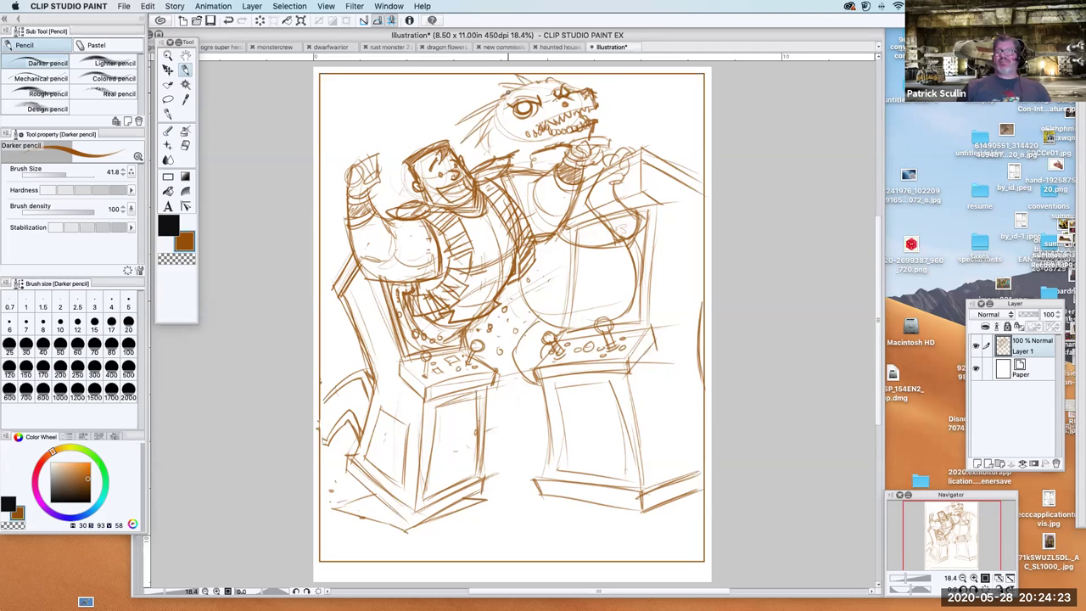
pyautogui.moveTo(509, 89)
pyautogui.mouseDown()
pyautogui.moveTo(476, 97)
pyautogui.moveTo(540, 77)
pyautogui.moveTo(574, 90)
pyautogui.moveTo(536, 95)
pyautogui.moveTo(545, 83)
pyautogui.moveTo(541, 121)
pyautogui.mouseUp()
pyautogui.moveTo(545, 119)
pyautogui.mouseDown()
pyautogui.moveTo(486, 157)
pyautogui.moveTo(503, 144)
pyautogui.moveTo(490, 140)
pyautogui.moveTo(497, 133)
pyautogui.moveTo(462, 140)
pyautogui.mouseUp()
pyautogui.moveTo(496, 105)
pyautogui.mouseDown()
pyautogui.moveTo(460, 139)
pyautogui.moveTo(461, 124)
pyautogui.mouseUp()
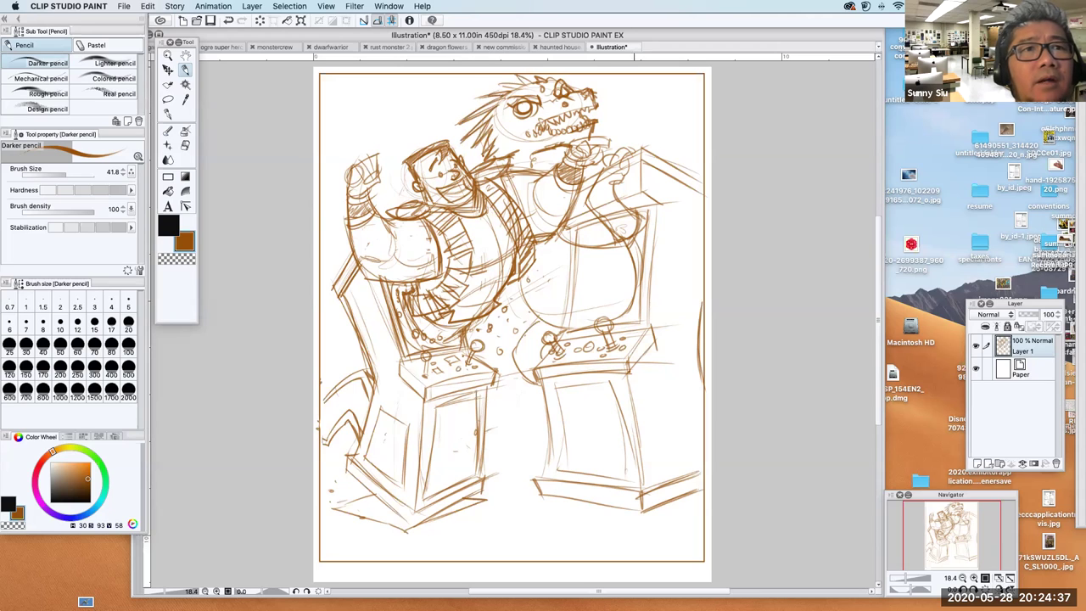
pyautogui.moveTo(549, 80); pyautogui.dragTo(542, 93)
pyautogui.moveTo(560, 146)
pyautogui.mouseDown()
pyautogui.moveTo(550, 170)
pyautogui.moveTo(533, 161)
pyautogui.mouseUp()
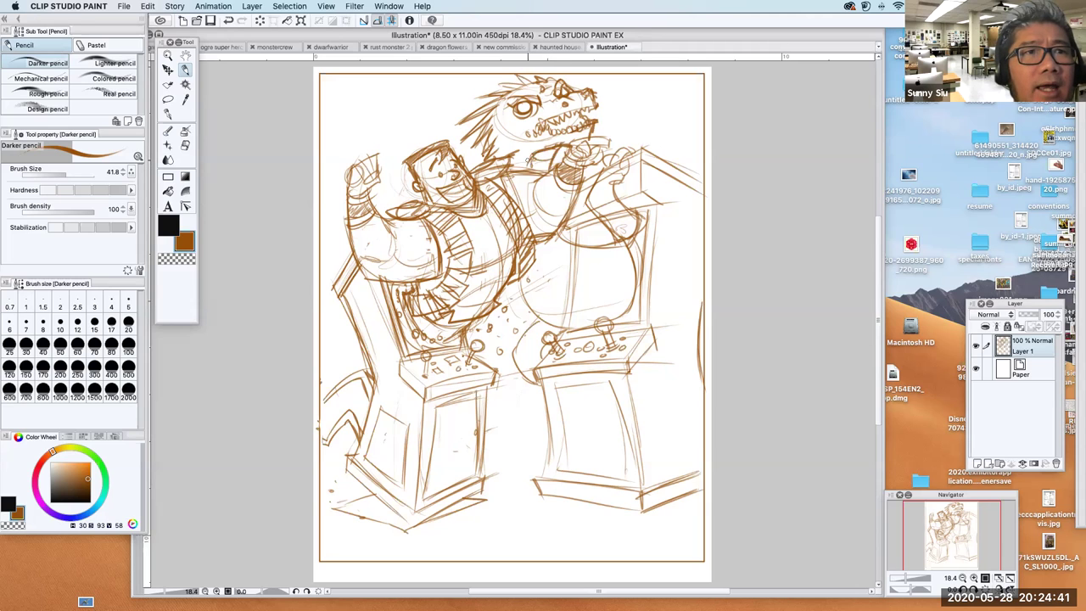
# - Add contour lines to the creature's belly, and erase the construction lines crossing its belly and arm
pyautogui.moveTo(559, 243)
pyautogui.mouseDown()
pyautogui.moveTo(523, 285)
pyautogui.moveTo(584, 250)
pyautogui.moveTo(552, 268)
pyautogui.moveTo(526, 319)
pyautogui.moveTo(551, 324)
pyautogui.mouseUp()
pyautogui.moveTo(635, 263); pyautogui.dragTo(624, 316)
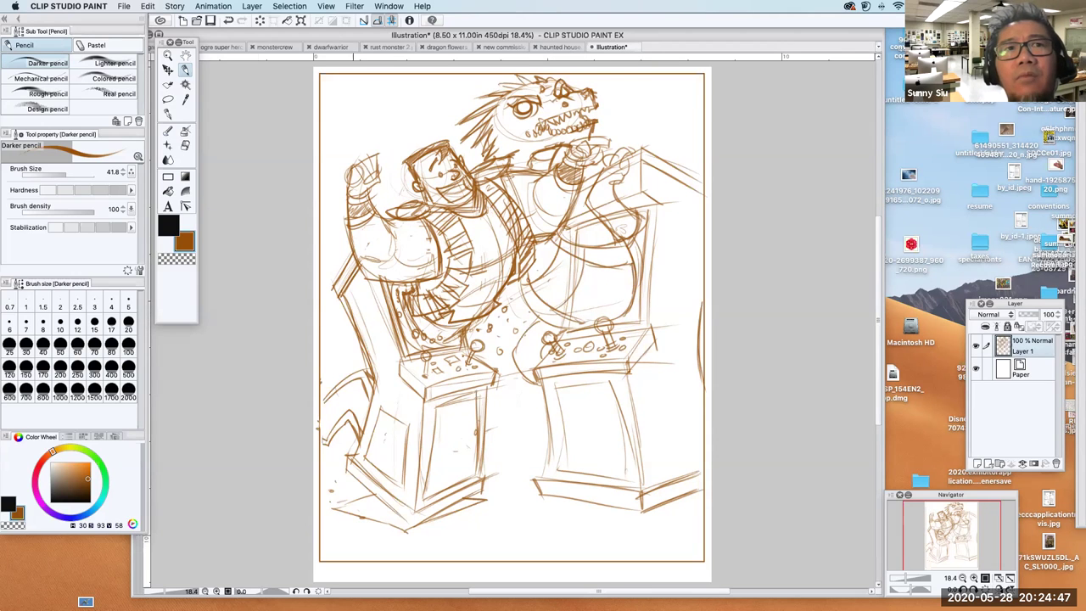
pyautogui.click(185, 146)
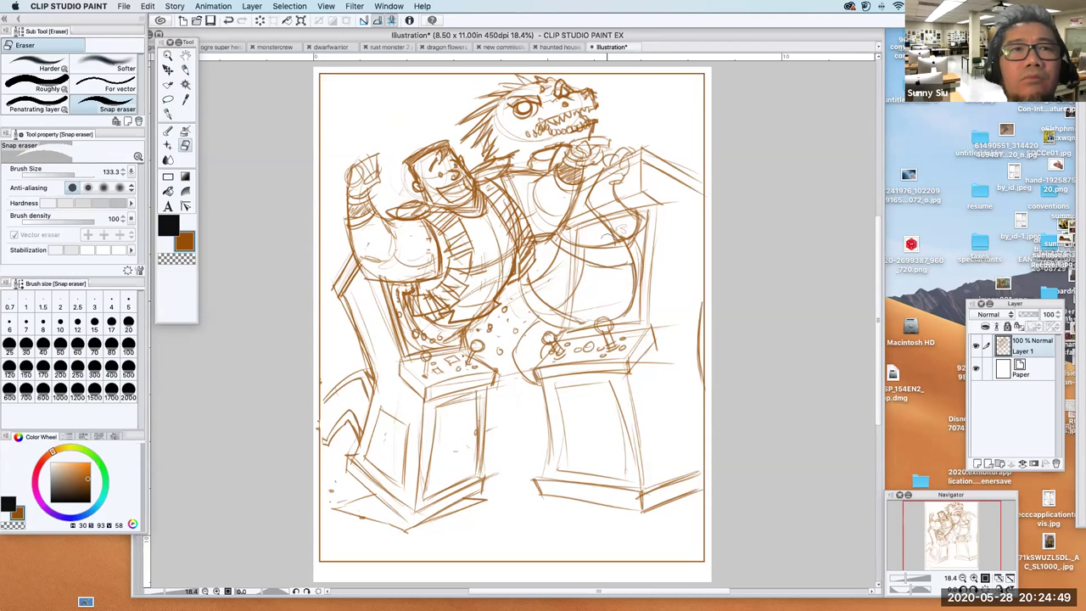
pyautogui.moveTo(559, 240)
pyautogui.mouseDown()
pyautogui.moveTo(585, 252)
pyautogui.moveTo(567, 271)
pyautogui.moveTo(565, 307)
pyautogui.moveTo(581, 294)
pyautogui.moveTo(574, 323)
pyautogui.mouseUp()
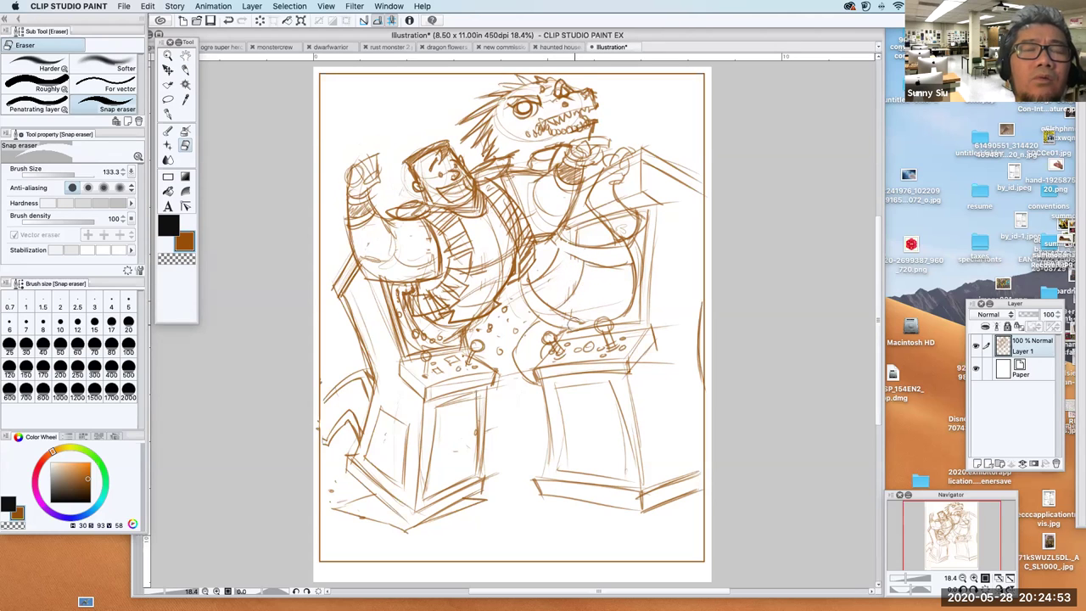
pyautogui.moveTo(613, 209)
pyautogui.mouseDown()
pyautogui.moveTo(602, 214)
pyautogui.moveTo(611, 195)
pyautogui.mouseUp()
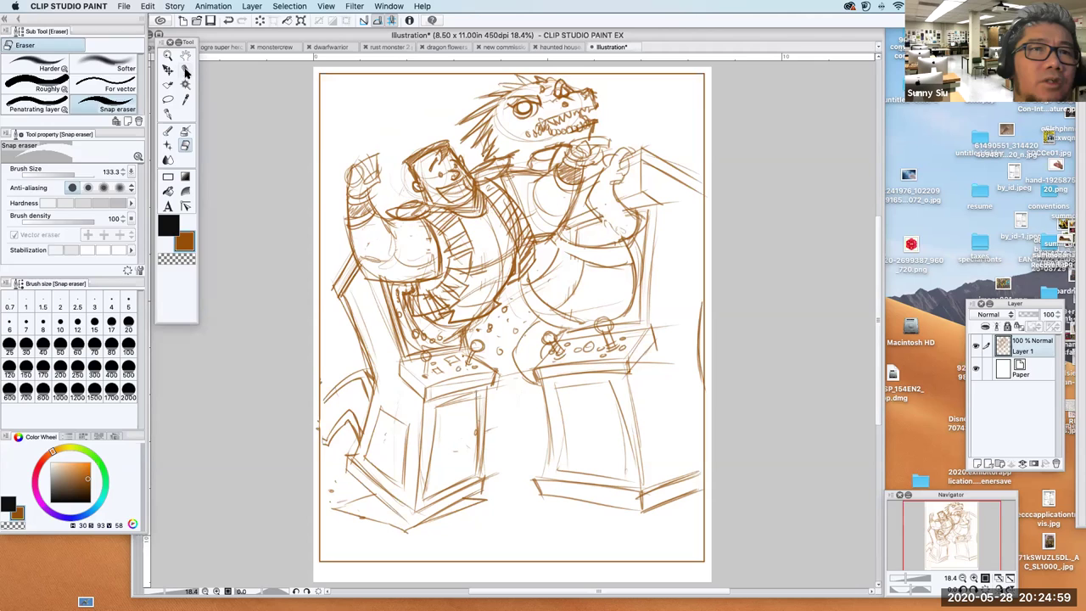
# - Redraw the creature's arm with clawed fingers gripping the second cabinet's top corner
pyautogui.click(185, 70)
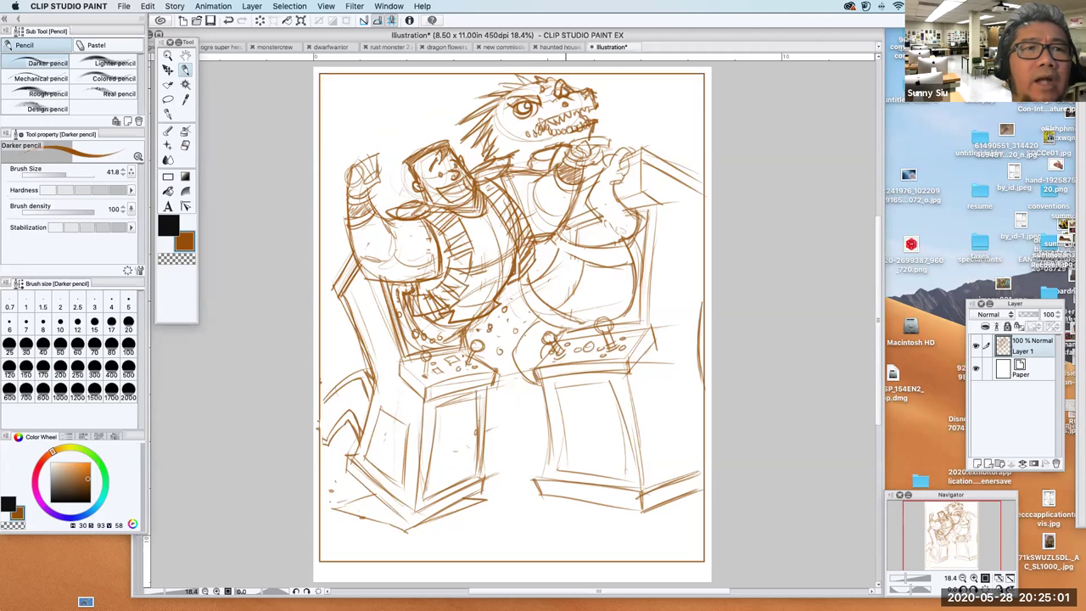
pyautogui.moveTo(599, 172)
pyautogui.mouseDown()
pyautogui.moveTo(584, 198)
pyautogui.moveTo(621, 237)
pyautogui.moveTo(613, 192)
pyautogui.moveTo(635, 215)
pyautogui.moveTo(623, 141)
pyautogui.moveTo(604, 163)
pyautogui.mouseUp()
pyautogui.moveTo(621, 199)
pyautogui.mouseDown()
pyautogui.moveTo(644, 192)
pyautogui.moveTo(644, 157)
pyautogui.mouseUp()
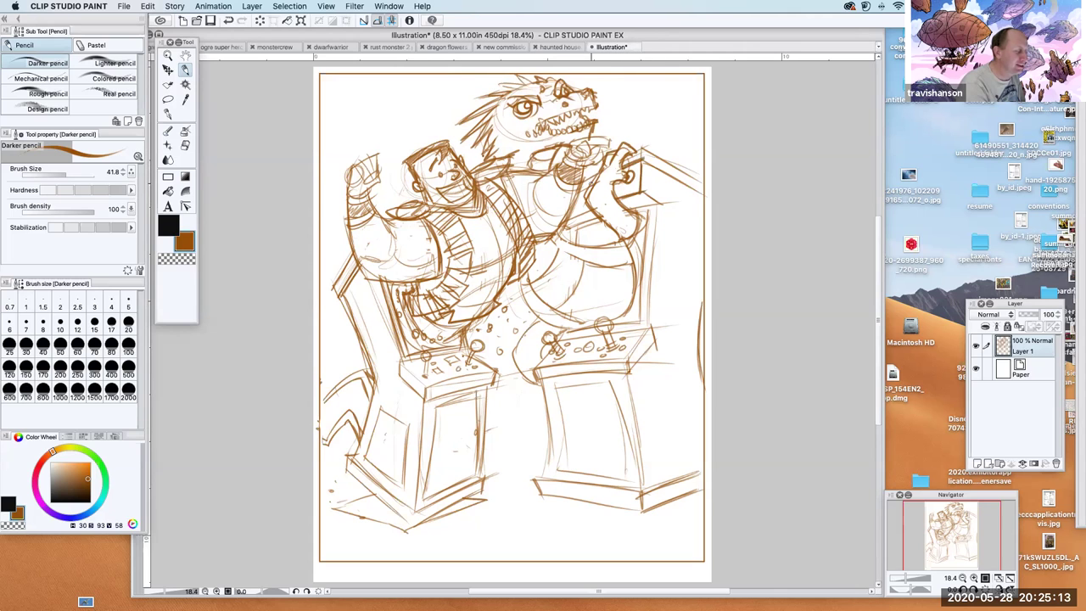
# - Darken the second cabinet's top edges around the creature's arm, and sharpen the teeth in its jaw
pyautogui.moveTo(579, 180)
pyautogui.mouseDown()
pyautogui.moveTo(608, 168)
pyautogui.moveTo(696, 178)
pyautogui.moveTo(703, 197)
pyautogui.mouseUp()
pyautogui.moveTo(569, 220)
pyautogui.mouseDown()
pyautogui.moveTo(662, 201)
pyautogui.moveTo(565, 240)
pyautogui.moveTo(626, 241)
pyautogui.mouseUp()
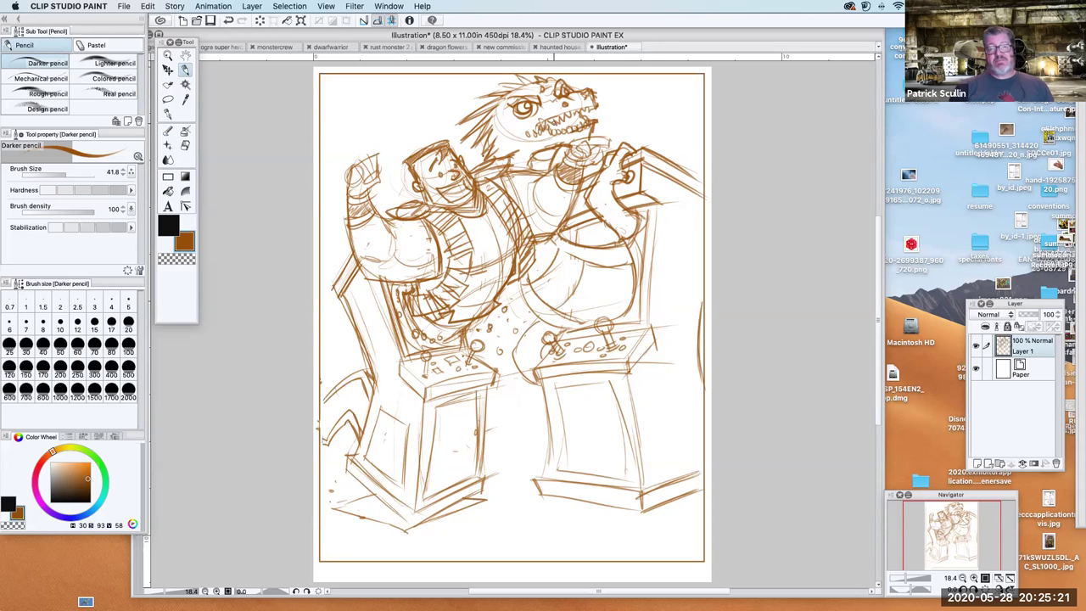
pyautogui.moveTo(552, 129); pyautogui.dragTo(579, 120)
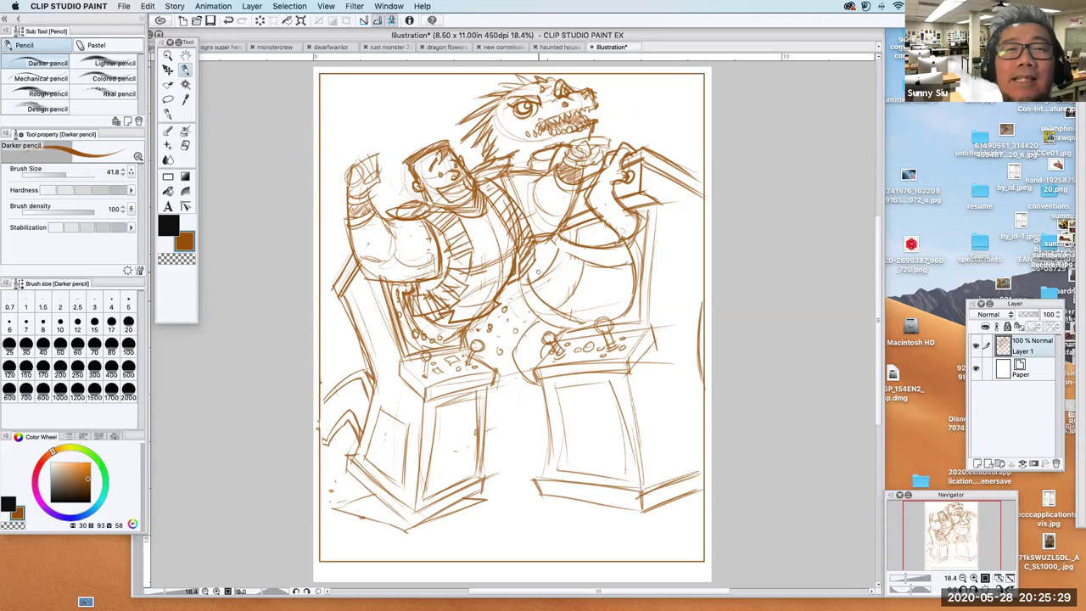
# - Draw curved bands across the creature's belly, and darken the limb beside the control deck, giving it a coiled end
pyautogui.moveTo(521, 278); pyautogui.dragTo(539, 322)
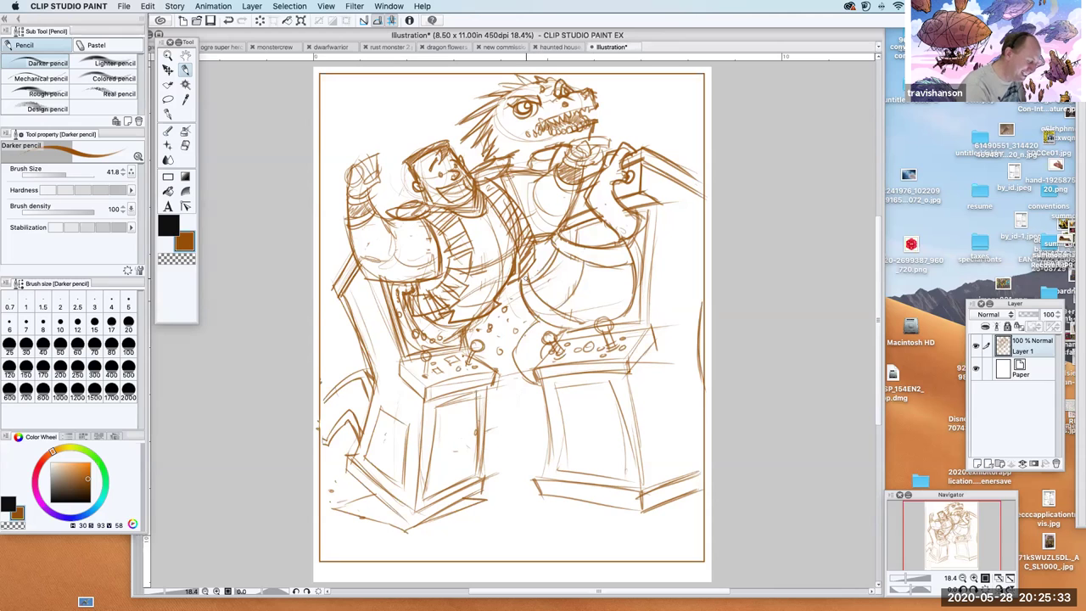
pyautogui.moveTo(553, 307)
pyautogui.mouseDown()
pyautogui.moveTo(581, 282)
pyautogui.moveTo(584, 319)
pyautogui.mouseUp()
pyautogui.moveTo(610, 271)
pyautogui.mouseDown()
pyautogui.moveTo(582, 321)
pyautogui.moveTo(626, 305)
pyautogui.mouseUp()
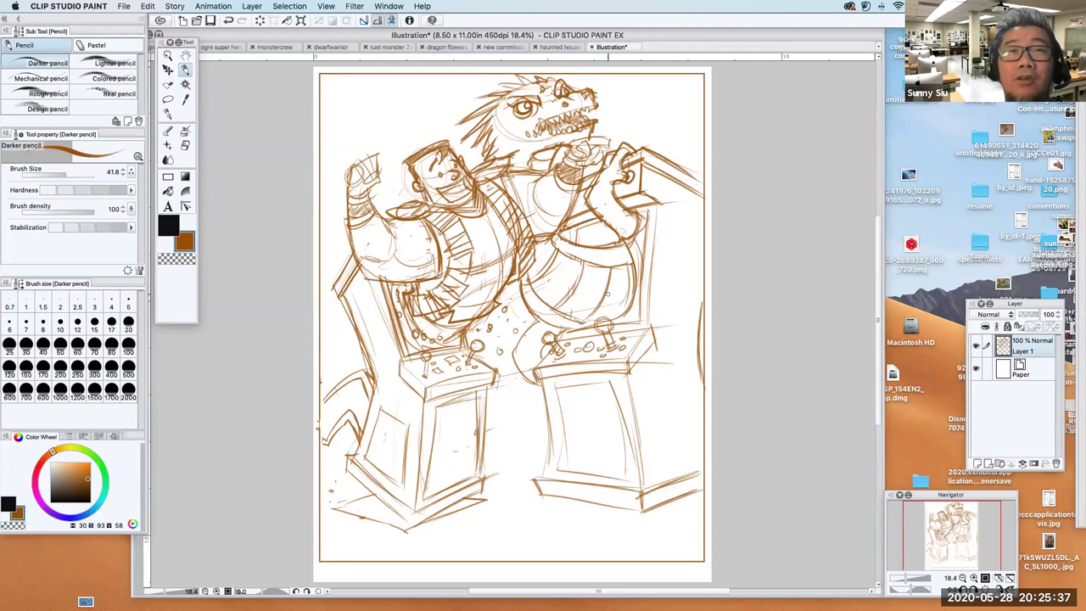
pyautogui.moveTo(540, 317)
pyautogui.mouseDown()
pyautogui.moveTo(513, 355)
pyautogui.moveTo(537, 385)
pyautogui.moveTo(545, 347)
pyautogui.mouseUp()
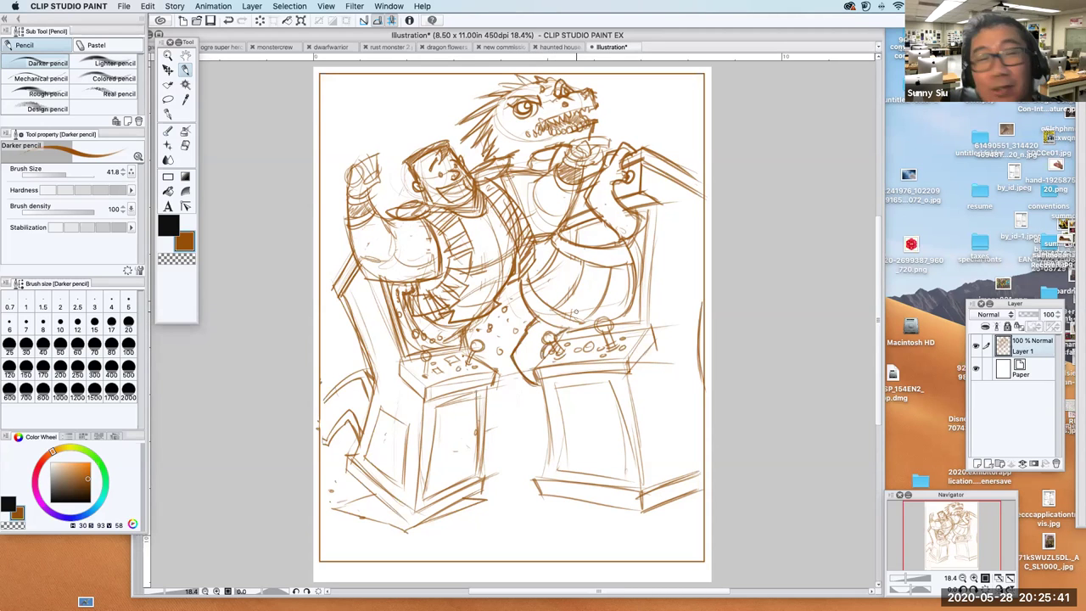
pyautogui.moveTo(536, 386)
pyautogui.mouseDown()
pyautogui.moveTo(535, 402)
pyautogui.moveTo(561, 403)
pyautogui.moveTo(533, 384)
pyautogui.moveTo(560, 386)
pyautogui.moveTo(539, 375)
pyautogui.mouseUp()
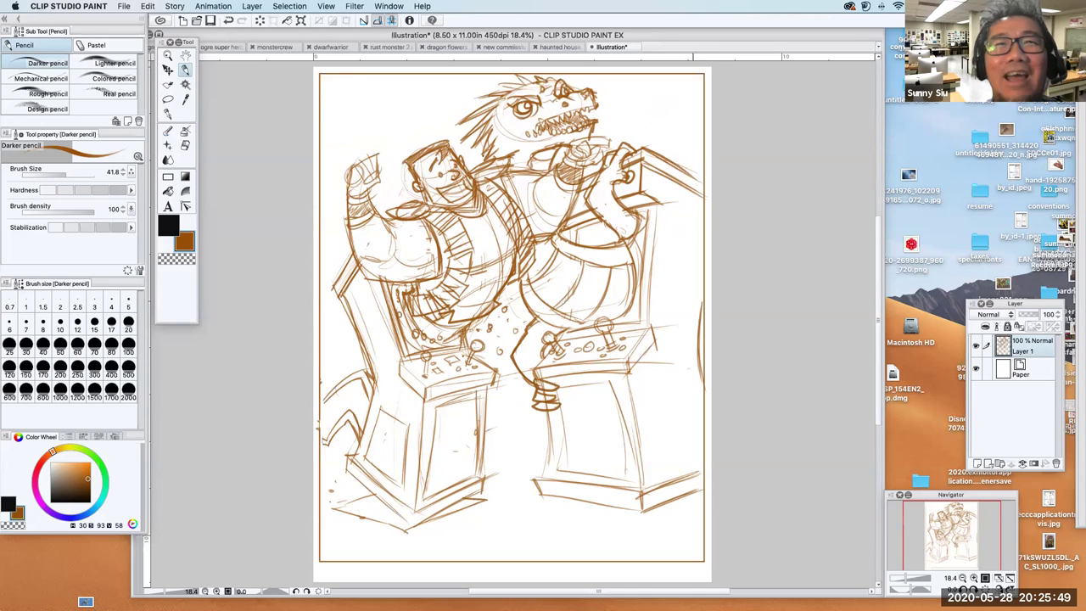
# - Draw a broken opening in the second cabinet's side with a long pointed tail curling out of it across the floor
pyautogui.moveTo(672, 426)
pyautogui.mouseDown()
pyautogui.moveTo(693, 412)
pyautogui.moveTo(698, 447)
pyautogui.moveTo(678, 423)
pyautogui.moveTo(688, 468)
pyautogui.mouseUp()
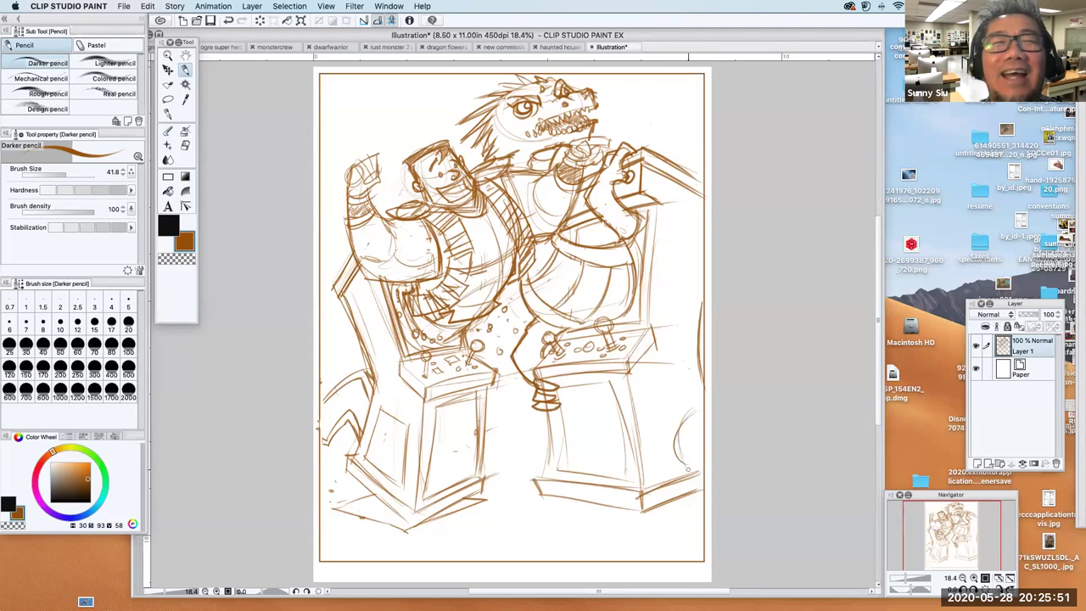
pyautogui.moveTo(653, 411)
pyautogui.mouseDown()
pyautogui.moveTo(662, 472)
pyautogui.moveTo(694, 390)
pyautogui.moveTo(662, 471)
pyautogui.moveTo(685, 466)
pyautogui.mouseUp()
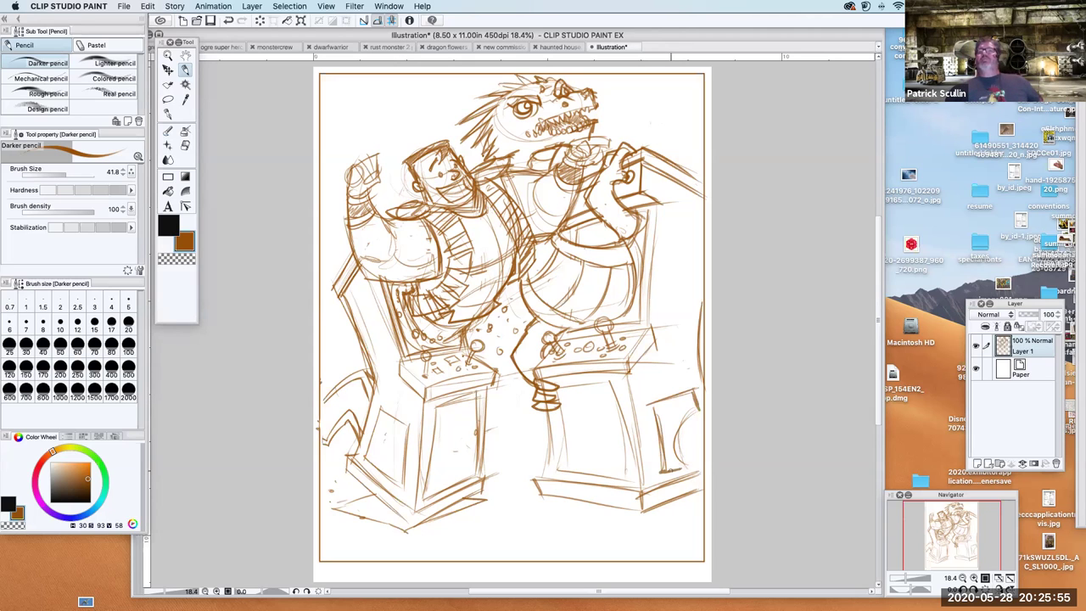
pyautogui.moveTo(664, 409); pyautogui.dragTo(706, 416)
pyautogui.moveTo(663, 458)
pyautogui.mouseDown()
pyautogui.moveTo(696, 488)
pyautogui.moveTo(688, 514)
pyautogui.mouseUp()
pyautogui.moveTo(693, 509)
pyautogui.mouseDown()
pyautogui.moveTo(568, 515)
pyautogui.moveTo(525, 547)
pyautogui.moveTo(519, 532)
pyautogui.moveTo(544, 557)
pyautogui.moveTo(545, 545)
pyautogui.moveTo(569, 539)
pyautogui.moveTo(689, 548)
pyautogui.mouseUp()
pyautogui.moveTo(653, 419)
pyautogui.mouseDown()
pyautogui.moveTo(689, 397)
pyautogui.moveTo(664, 397)
pyautogui.mouseUp()
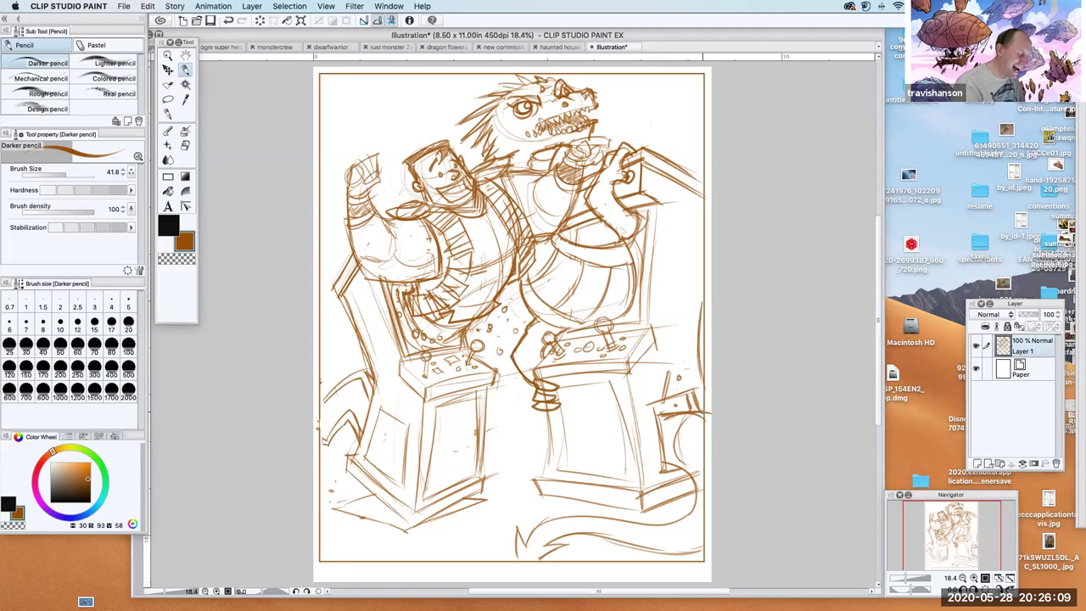
pyautogui.moveTo(664, 444)
pyautogui.mouseDown()
pyautogui.moveTo(694, 498)
pyautogui.moveTo(675, 464)
pyautogui.mouseUp()
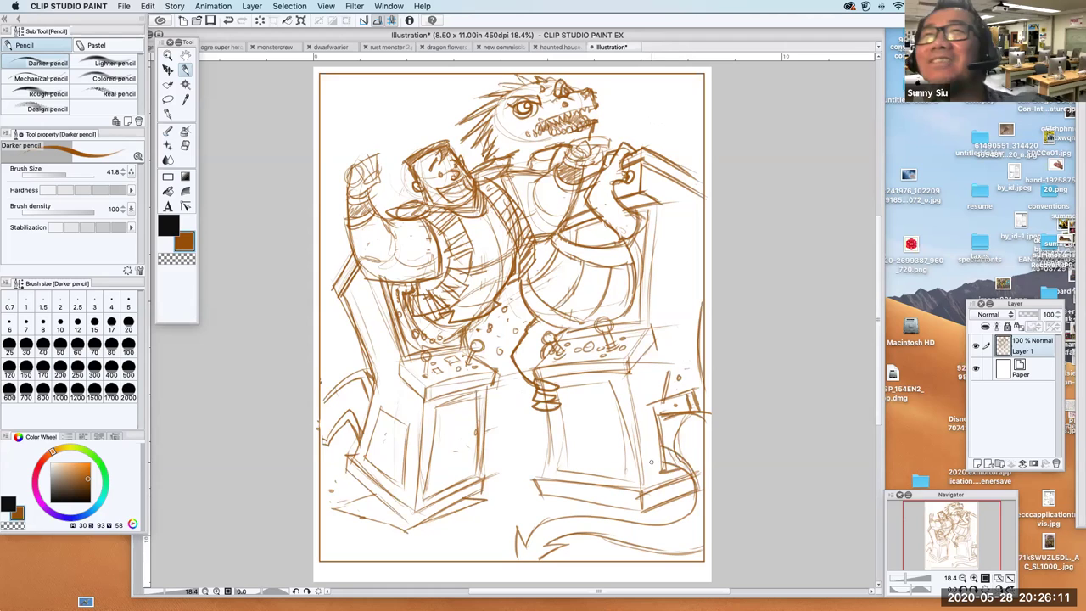
pyautogui.moveTo(660, 405)
pyautogui.mouseDown()
pyautogui.moveTo(691, 405)
pyautogui.moveTo(684, 394)
pyautogui.mouseUp()
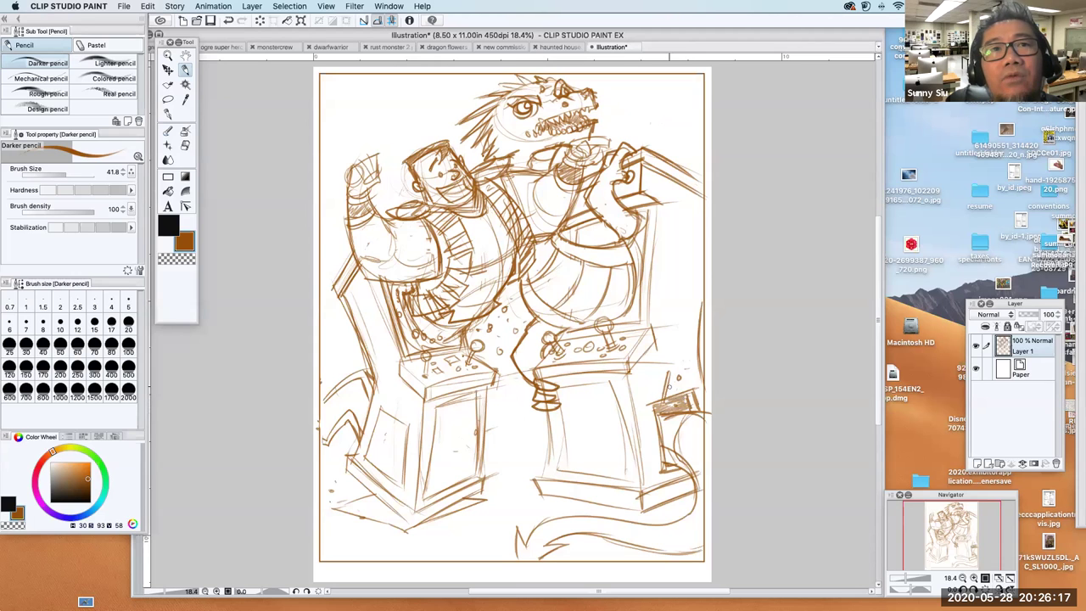
# - Darken the second cabinet's front corner edge and the outlines of its control deck
pyautogui.moveTo(624, 372); pyautogui.dragTo(644, 460)
pyautogui.moveTo(635, 409); pyautogui.dragTo(645, 487)
pyautogui.moveTo(628, 375)
pyautogui.mouseDown()
pyautogui.moveTo(659, 338)
pyautogui.moveTo(647, 327)
pyautogui.mouseUp()
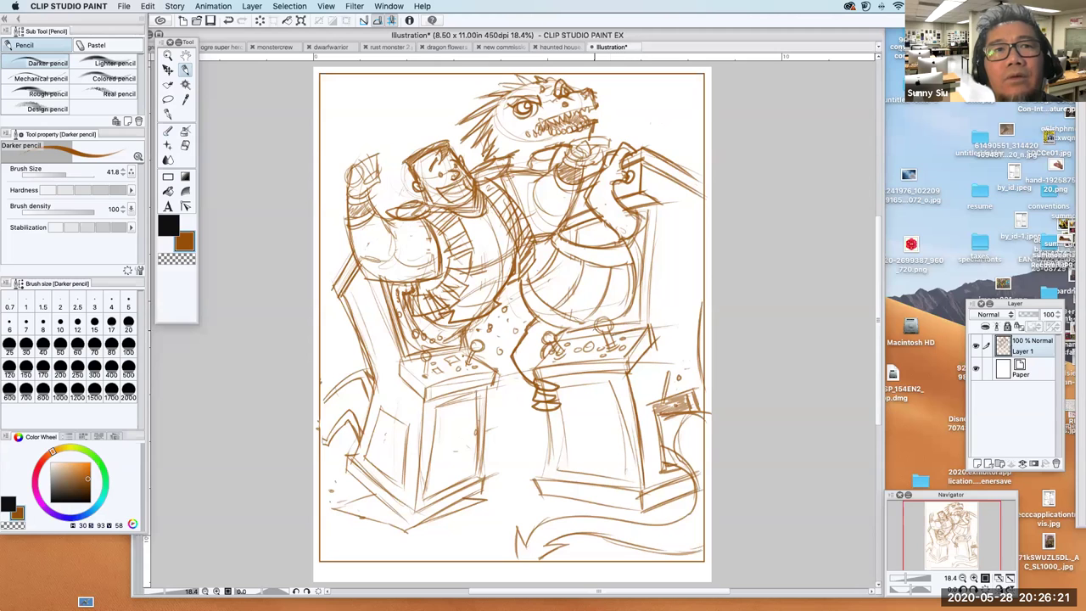
pyautogui.moveTo(565, 338); pyautogui.dragTo(602, 333)
pyautogui.moveTo(532, 370); pyautogui.dragTo(626, 362)
pyautogui.moveTo(537, 367)
pyautogui.mouseDown()
pyautogui.moveTo(552, 345)
pyautogui.moveTo(539, 379)
pyautogui.mouseUp()
pyautogui.moveTo(538, 379); pyautogui.dragTo(633, 367)
pyautogui.moveTo(587, 372); pyautogui.dragTo(626, 367)
# - Darken the second cabinet's lower front outline and its base edges
pyautogui.moveTo(548, 412)
pyautogui.mouseDown()
pyautogui.moveTo(548, 475)
pyautogui.moveTo(646, 487)
pyautogui.mouseUp()
pyautogui.moveTo(536, 476); pyautogui.dragTo(657, 493)
pyautogui.moveTo(575, 483); pyautogui.dragTo(647, 496)
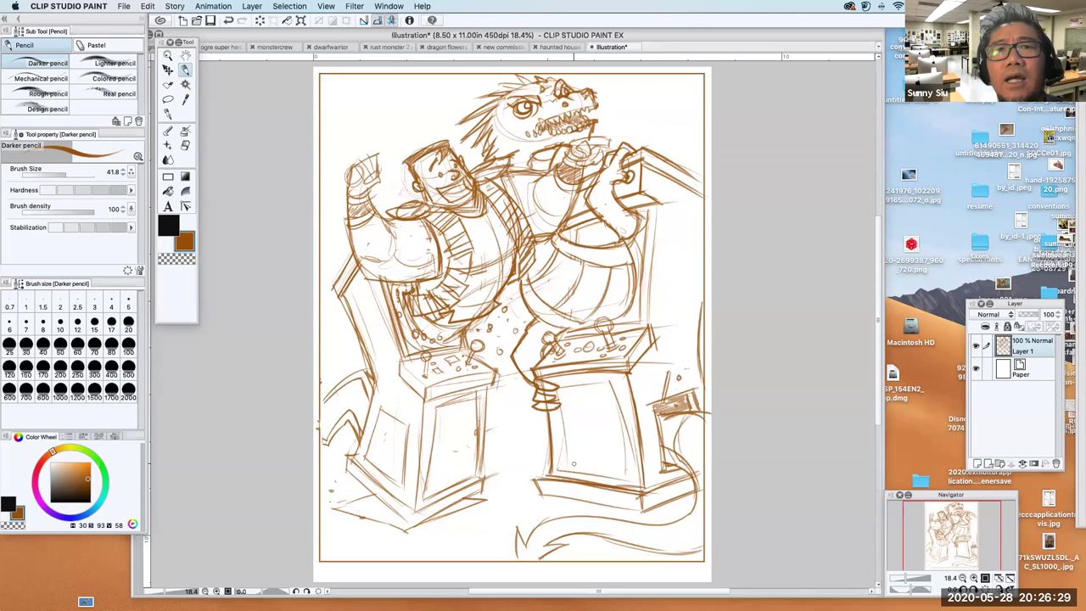
pyautogui.moveTo(530, 480); pyautogui.dragTo(605, 493)
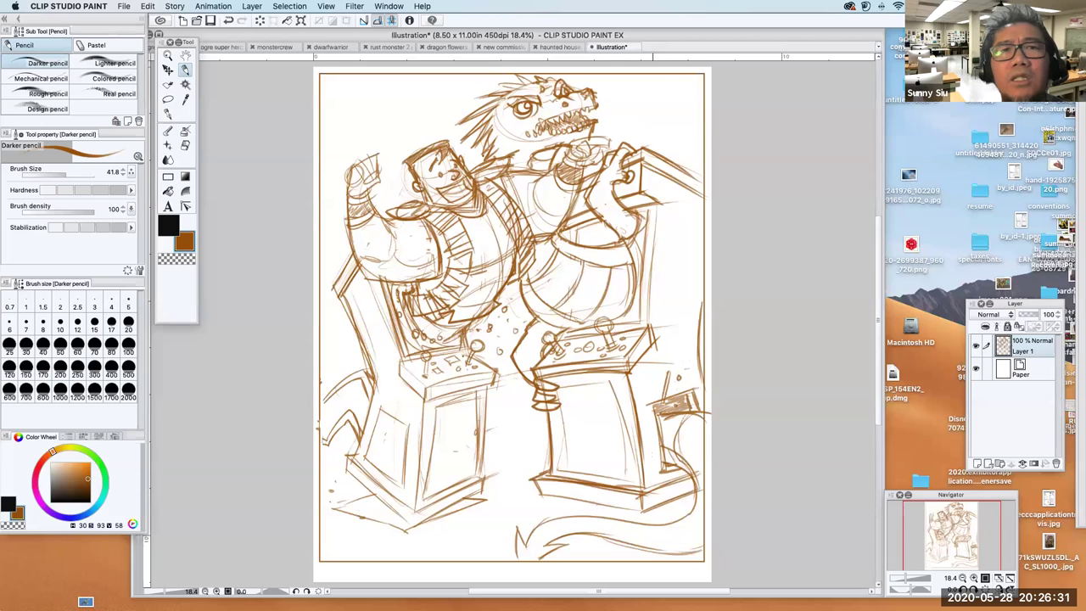
# - Darken the inset panel on the second cabinet's lower front and add a small knob to it
pyautogui.moveTo(566, 387)
pyautogui.mouseDown()
pyautogui.moveTo(622, 378)
pyautogui.moveTo(626, 460)
pyautogui.mouseUp()
pyautogui.moveTo(556, 465)
pyautogui.mouseDown()
pyautogui.moveTo(560, 411)
pyautogui.moveTo(563, 463)
pyautogui.moveTo(630, 472)
pyautogui.mouseUp()
pyautogui.moveTo(630, 428); pyautogui.dragTo(631, 476)
pyautogui.moveTo(614, 425); pyautogui.dragTo(616, 429)
# - Darken the second cabinet's upper side edge between the creature's elbow and the control deck
pyautogui.moveTo(660, 200); pyautogui.dragTo(650, 300)
pyautogui.moveTo(654, 231); pyautogui.dragTo(646, 320)
pyautogui.moveTo(650, 273); pyautogui.dragTo(644, 315)
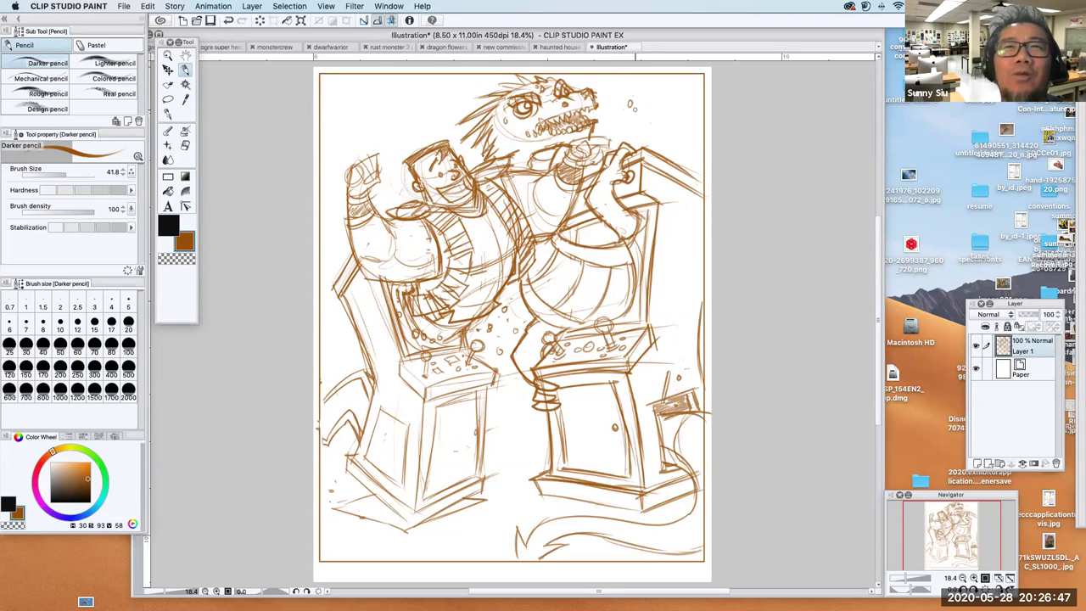
# - Touch up the creature's hand, clean up and darken the second cabinet's upper side edge, and shade its two joysticks
pyautogui.moveTo(573, 139)
pyautogui.mouseDown()
pyautogui.moveTo(614, 135)
pyautogui.moveTo(589, 147)
pyautogui.mouseUp()
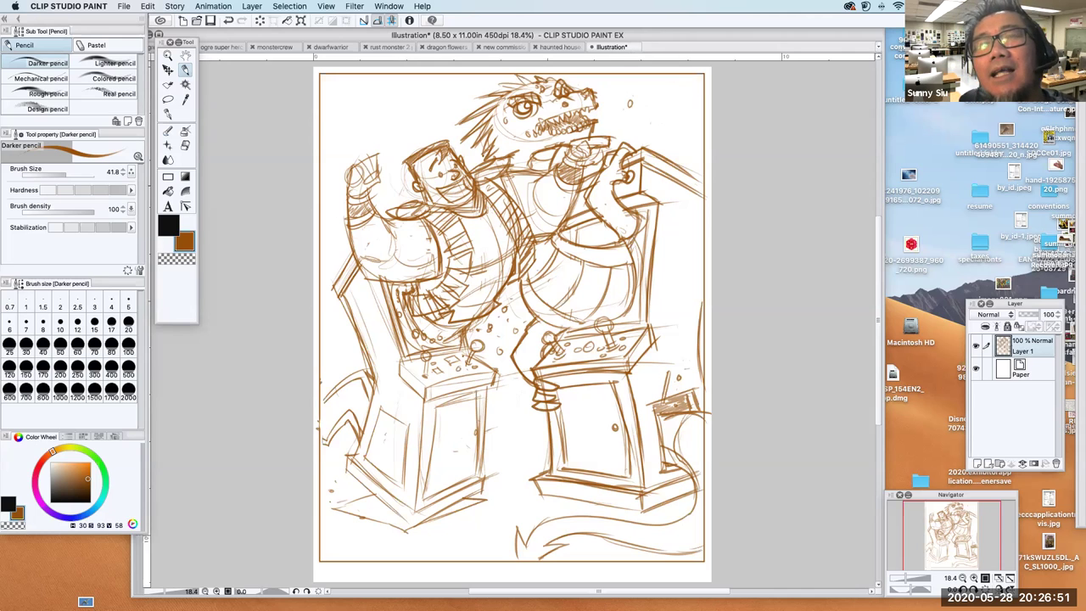
pyautogui.click(185, 146)
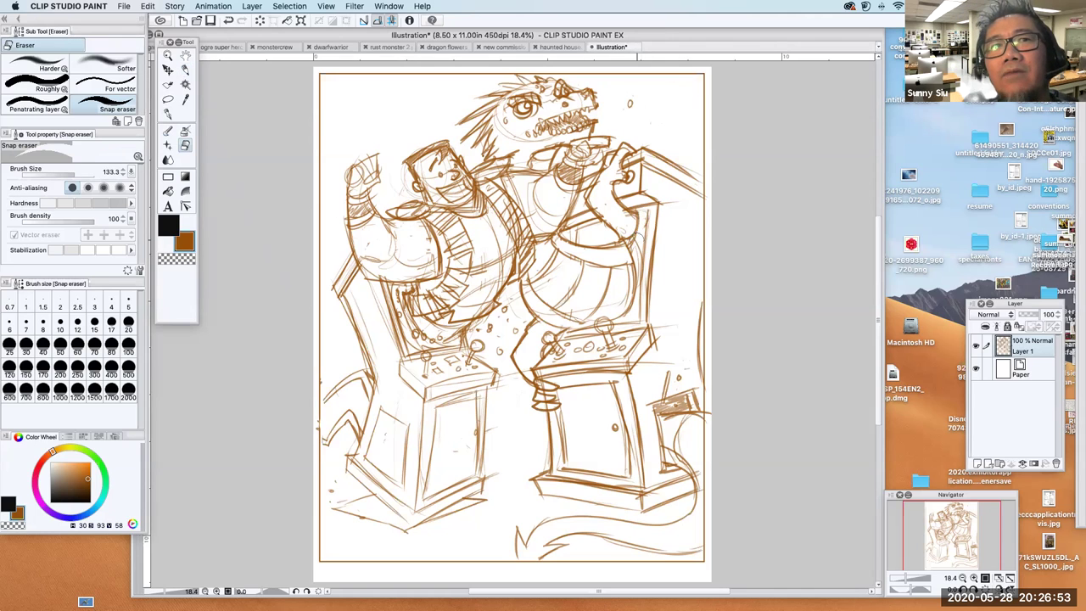
pyautogui.moveTo(635, 241)
pyautogui.mouseDown()
pyautogui.moveTo(638, 281)
pyautogui.moveTo(640, 256)
pyautogui.mouseUp()
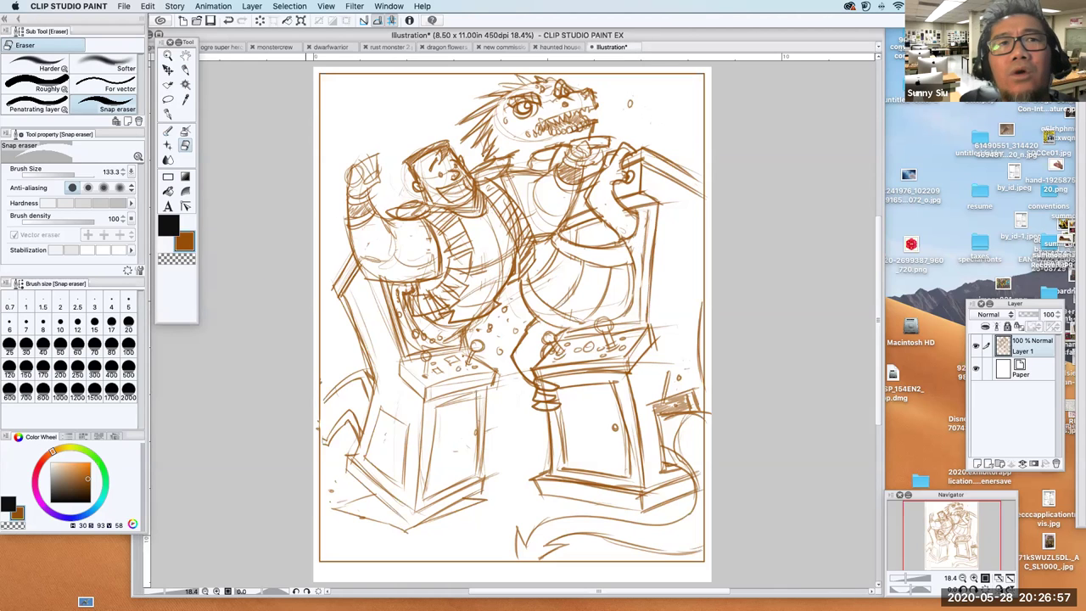
pyautogui.click(185, 70)
pyautogui.moveTo(644, 207); pyautogui.dragTo(638, 314)
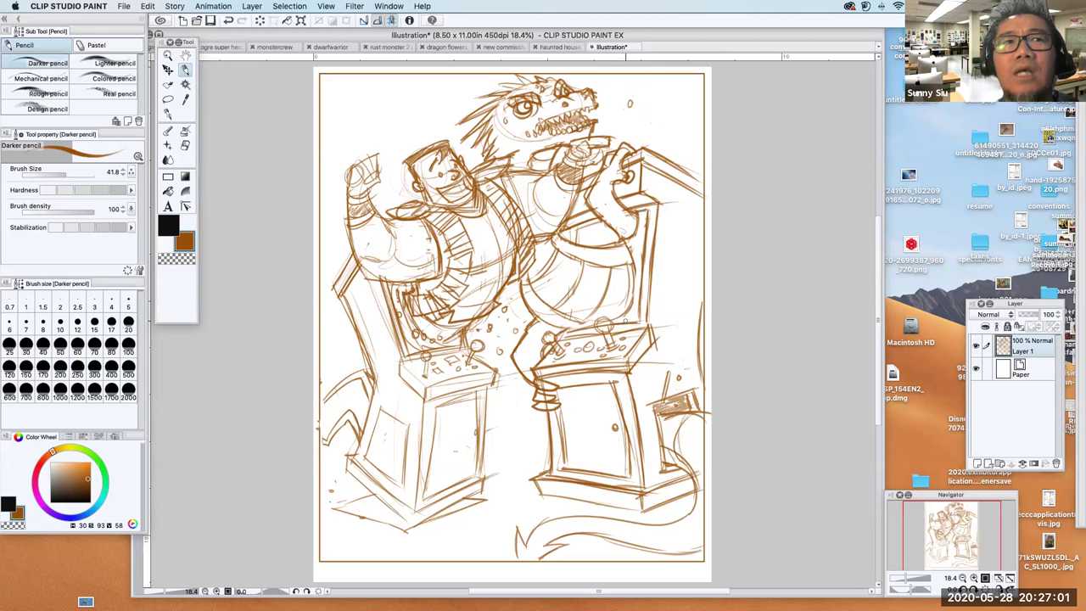
pyautogui.moveTo(575, 332)
pyautogui.mouseDown()
pyautogui.moveTo(611, 326)
pyautogui.moveTo(546, 339)
pyautogui.moveTo(557, 332)
pyautogui.moveTo(553, 358)
pyautogui.moveTo(609, 347)
pyautogui.mouseUp()
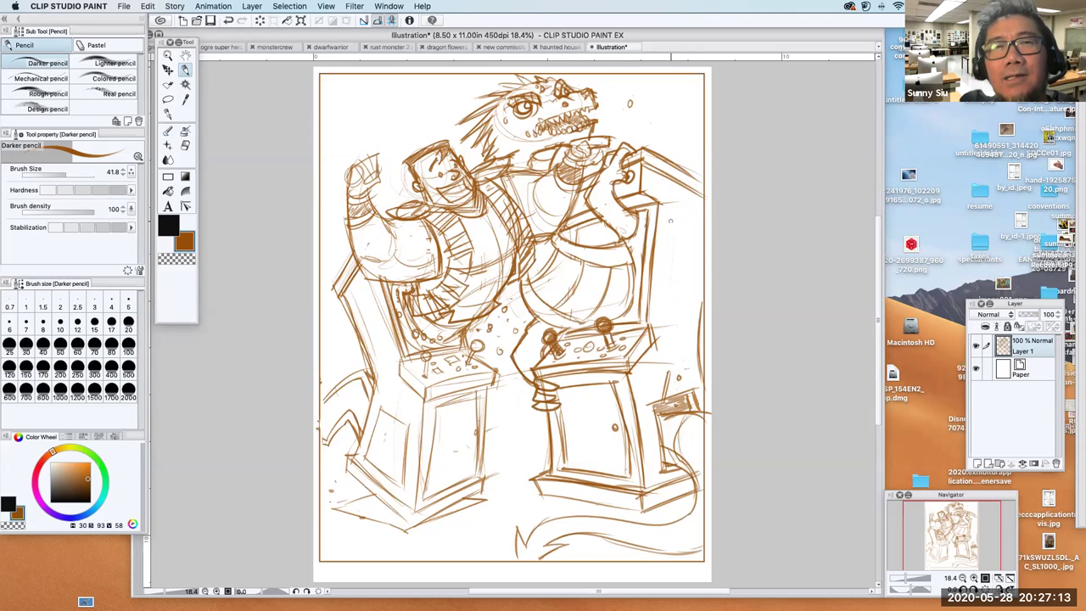
# - Sketch a ghost-like character with round eyes and a zigzag mouth, plus small dots, on the second cabinet's side panel
pyautogui.moveTo(654, 280)
pyautogui.mouseDown()
pyautogui.moveTo(694, 245)
pyautogui.moveTo(699, 263)
pyautogui.moveTo(694, 239)
pyautogui.mouseUp()
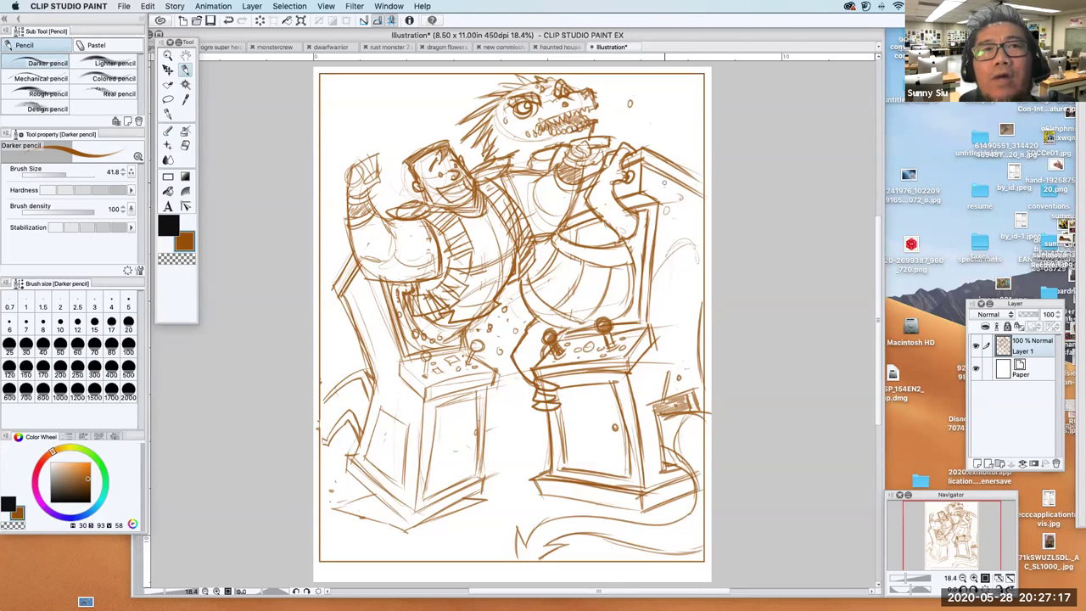
pyautogui.moveTo(688, 195); pyautogui.dragTo(688, 231)
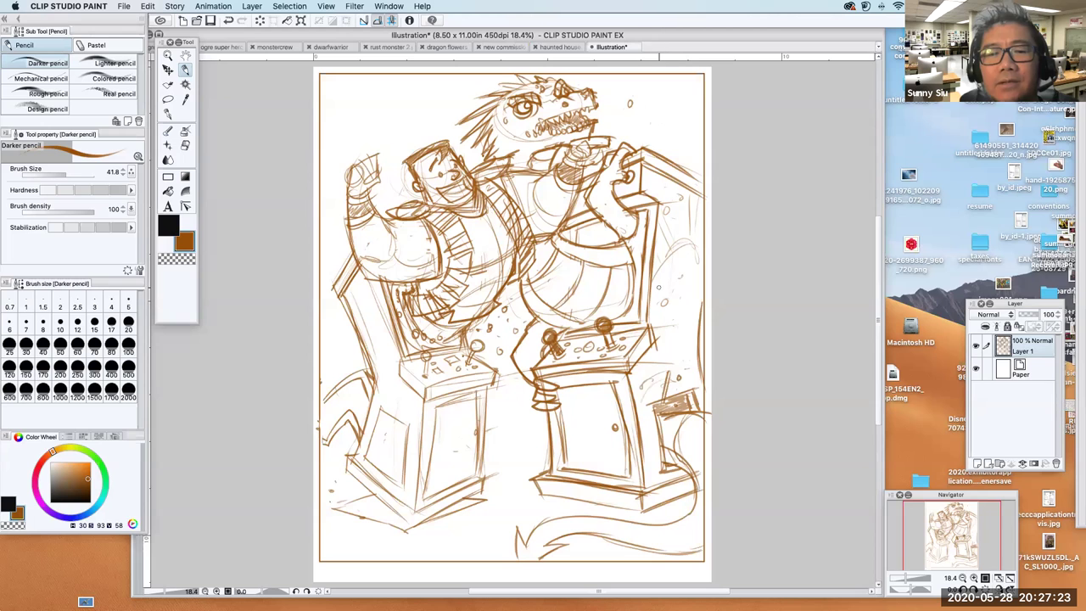
pyautogui.moveTo(656, 290)
pyautogui.mouseDown()
pyautogui.moveTo(676, 280)
pyautogui.moveTo(653, 309)
pyautogui.moveTo(684, 288)
pyautogui.moveTo(688, 329)
pyautogui.mouseUp()
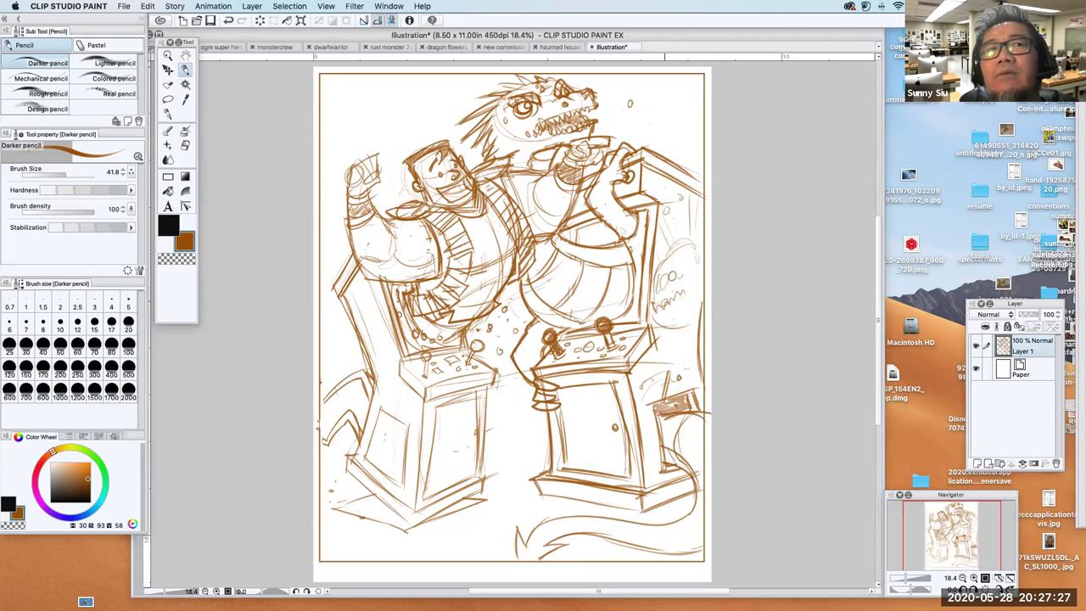
pyautogui.moveTo(670, 251); pyautogui.dragTo(699, 245)
# - Add spikes and speckles to the creature's head and strengthen the lines of its arms and hand
pyautogui.moveTo(528, 84)
pyautogui.mouseDown()
pyautogui.moveTo(518, 76)
pyautogui.moveTo(541, 76)
pyautogui.moveTo(497, 93)
pyautogui.moveTo(560, 72)
pyautogui.mouseUp()
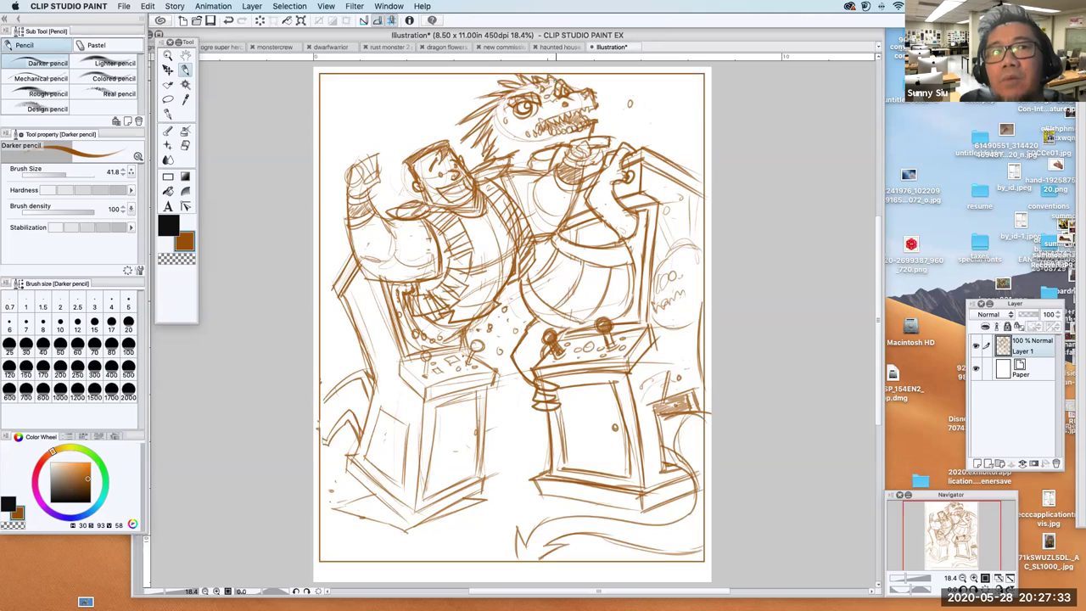
pyautogui.moveTo(498, 115)
pyautogui.mouseDown()
pyautogui.moveTo(506, 108)
pyautogui.moveTo(500, 131)
pyautogui.mouseUp()
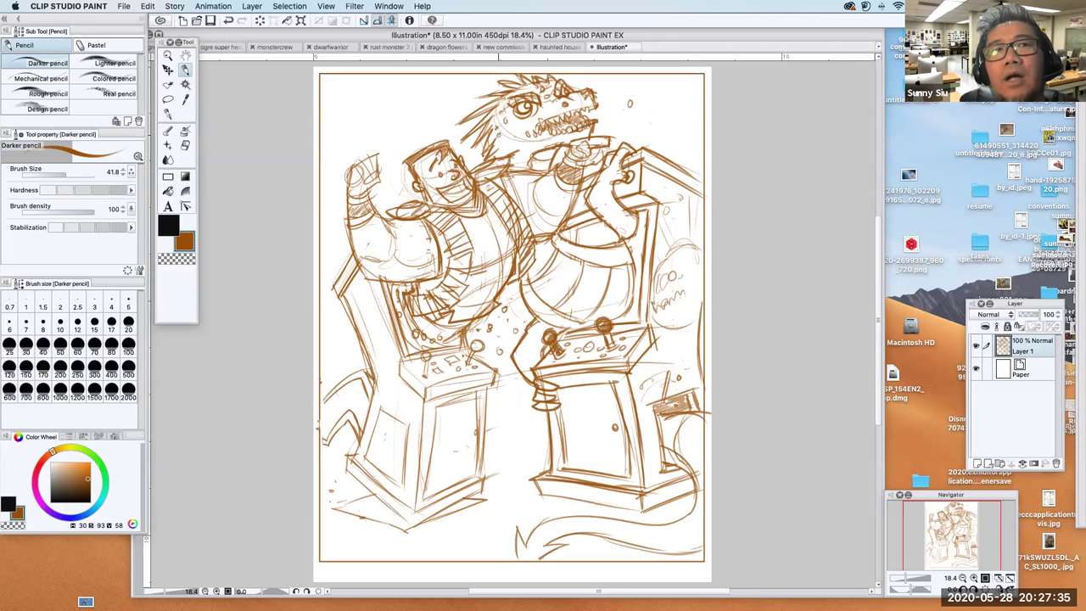
pyautogui.moveTo(597, 213)
pyautogui.mouseDown()
pyautogui.moveTo(622, 201)
pyautogui.moveTo(633, 215)
pyautogui.mouseUp()
pyautogui.moveTo(579, 143)
pyautogui.mouseDown()
pyautogui.moveTo(592, 154)
pyautogui.moveTo(583, 146)
pyautogui.mouseUp()
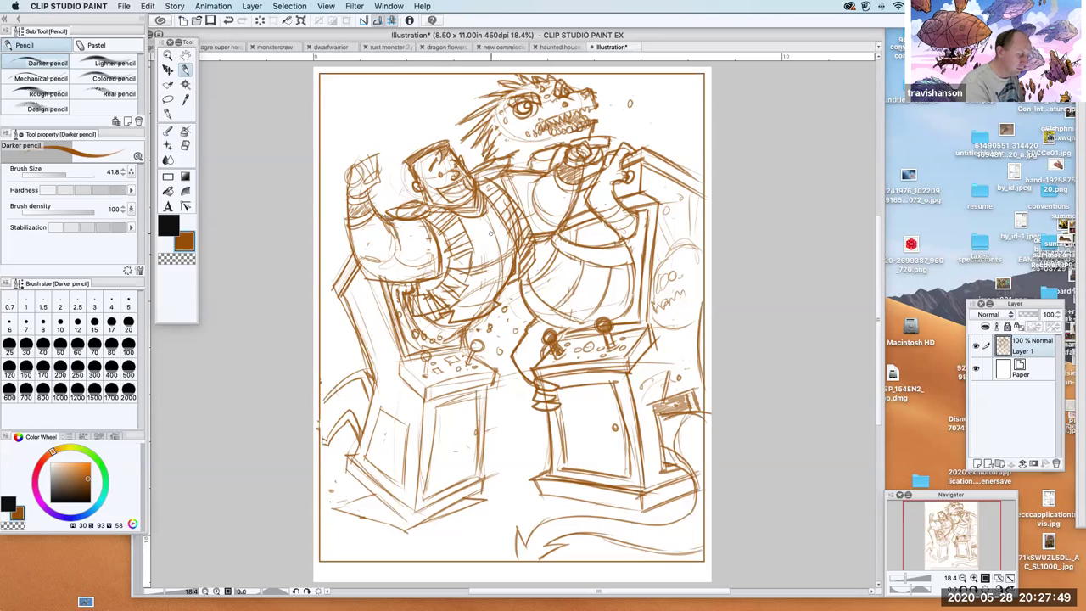
# - Hatch a ground shadow beneath the first cabinet and darken the front edges of its control deck
pyautogui.moveTo(342, 502)
pyautogui.mouseDown()
pyautogui.moveTo(371, 501)
pyautogui.moveTo(362, 509)
pyautogui.moveTo(416, 519)
pyautogui.moveTo(407, 525)
pyautogui.moveTo(479, 500)
pyautogui.mouseUp()
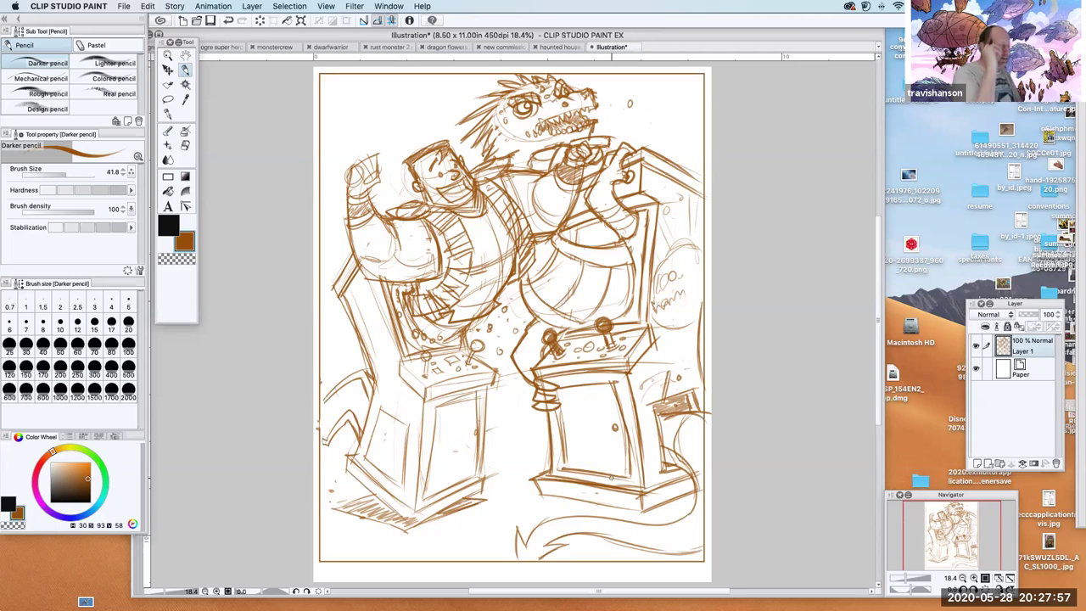
pyautogui.moveTo(646, 214); pyautogui.dragTo(634, 246)
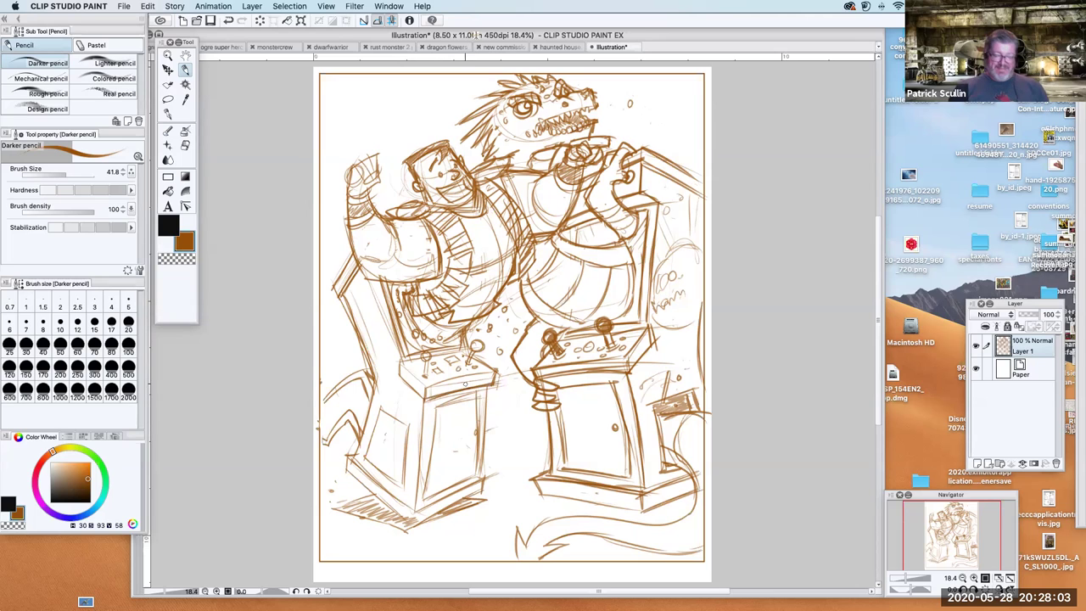
pyautogui.moveTo(439, 386); pyautogui.dragTo(499, 374)
pyautogui.moveTo(400, 360)
pyautogui.mouseDown()
pyautogui.moveTo(426, 389)
pyautogui.moveTo(402, 381)
pyautogui.mouseUp()
pyautogui.moveTo(401, 379); pyautogui.dragTo(425, 397)
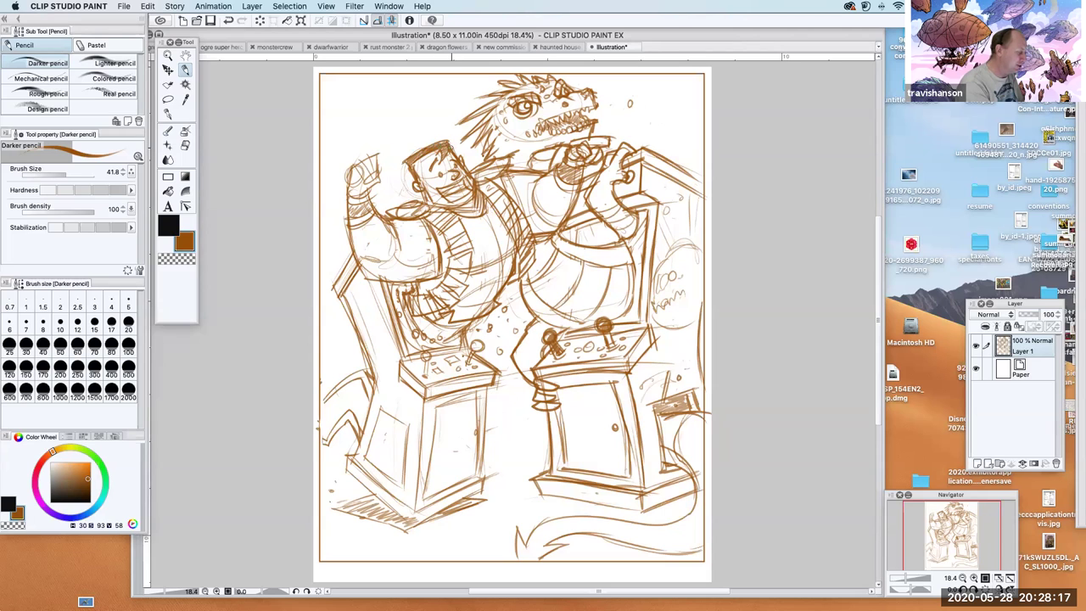
# - Define the muscular character's bent arm and darken the first cabinet's lower side and base outlines
pyautogui.moveTo(391, 224)
pyautogui.mouseDown()
pyautogui.moveTo(411, 264)
pyautogui.moveTo(430, 247)
pyautogui.mouseUp()
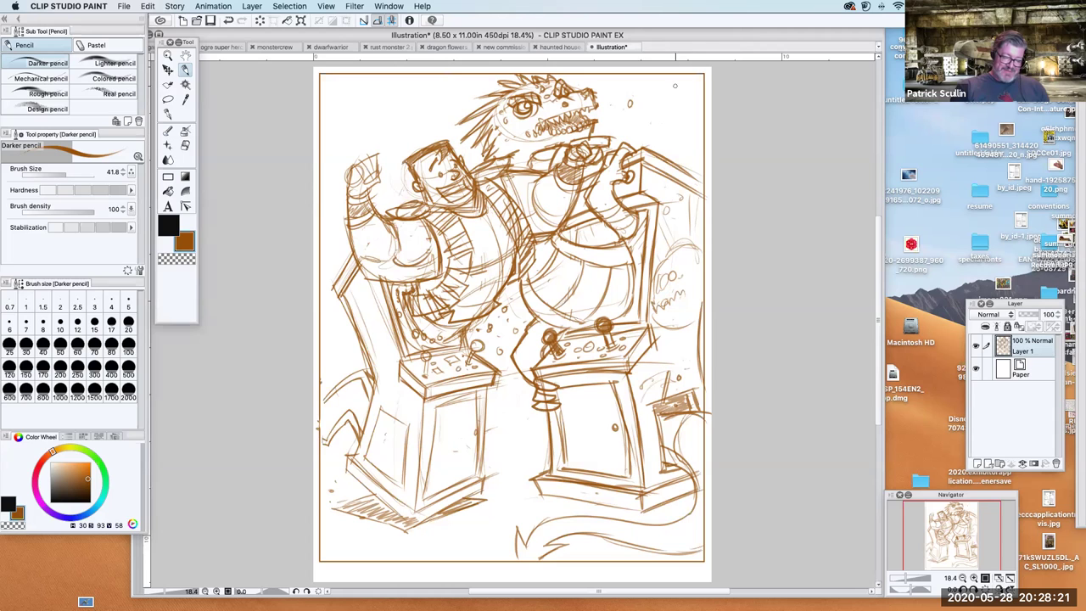
pyautogui.moveTo(682, 83); pyautogui.dragTo(679, 87)
pyautogui.moveTo(487, 382); pyautogui.dragTo(483, 494)
pyautogui.moveTo(414, 517)
pyautogui.mouseDown()
pyautogui.moveTo(480, 479)
pyautogui.moveTo(422, 521)
pyautogui.moveTo(474, 492)
pyautogui.moveTo(348, 469)
pyautogui.moveTo(410, 525)
pyautogui.mouseUp()
pyautogui.moveTo(347, 457); pyautogui.dragTo(408, 514)
pyautogui.moveTo(372, 406); pyautogui.dragTo(355, 458)
# - Darken the curved tube shapes beside the first cabinet and draw a sagging cable between the two cabinets
pyautogui.moveTo(377, 379)
pyautogui.mouseDown()
pyautogui.moveTo(372, 393)
pyautogui.moveTo(337, 416)
pyautogui.moveTo(330, 408)
pyautogui.moveTo(347, 415)
pyautogui.moveTo(322, 405)
pyautogui.mouseUp()
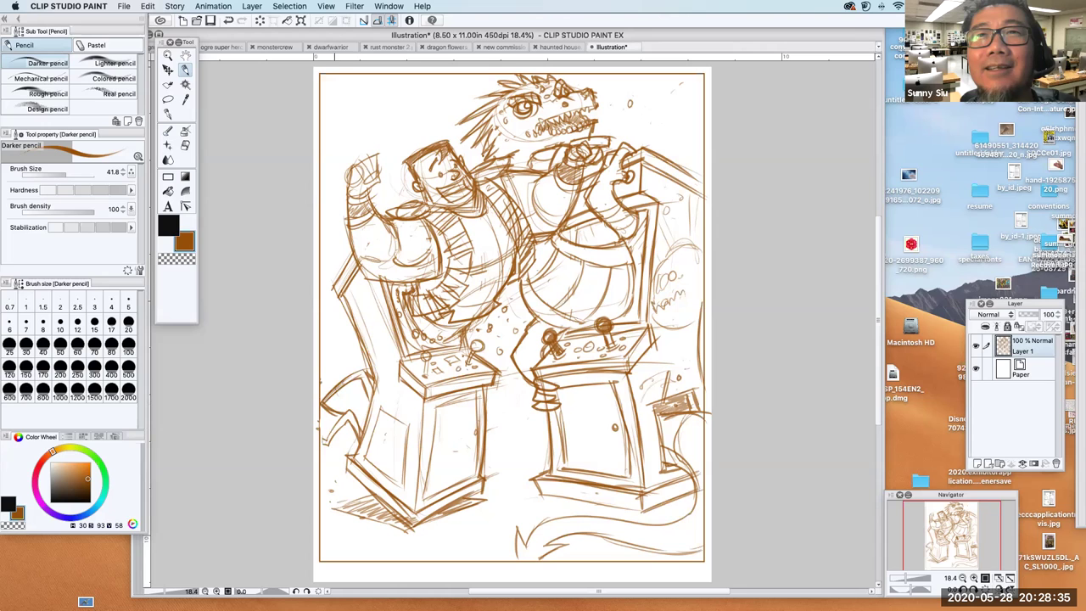
pyautogui.moveTo(363, 372)
pyautogui.mouseDown()
pyautogui.moveTo(353, 376)
pyautogui.moveTo(369, 402)
pyautogui.moveTo(319, 443)
pyautogui.moveTo(355, 414)
pyautogui.moveTo(354, 432)
pyautogui.moveTo(329, 457)
pyautogui.moveTo(319, 451)
pyautogui.mouseUp()
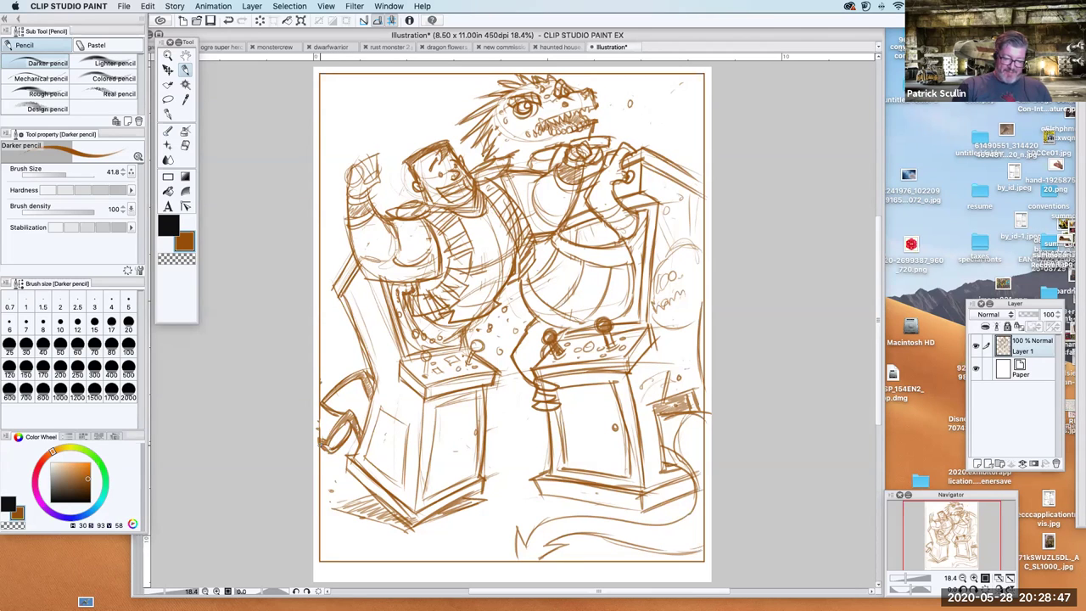
pyautogui.moveTo(550, 441)
pyautogui.mouseDown()
pyautogui.moveTo(507, 459)
pyautogui.moveTo(515, 464)
pyautogui.mouseUp()
pyautogui.moveTo(526, 446)
pyautogui.mouseDown()
pyautogui.moveTo(508, 463)
pyautogui.moveTo(521, 451)
pyautogui.mouseUp()
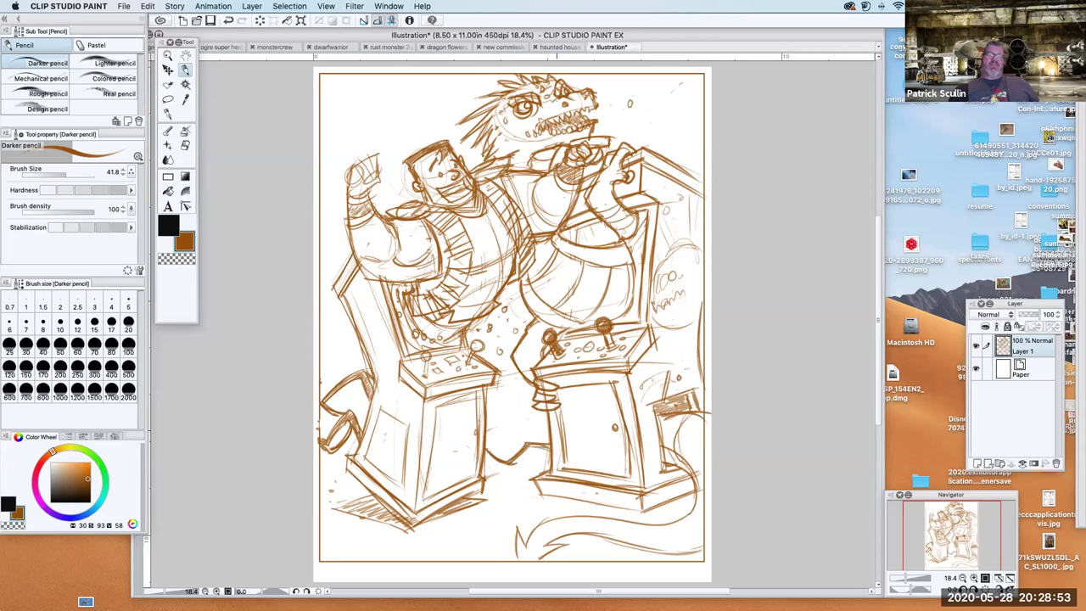
# - Darken the muscular character's raised fist, then shade the creature's tail and the ground below it
pyautogui.moveTo(355, 171)
pyautogui.mouseDown()
pyautogui.moveTo(374, 174)
pyautogui.moveTo(353, 188)
pyautogui.moveTo(380, 173)
pyautogui.moveTo(351, 196)
pyautogui.mouseUp()
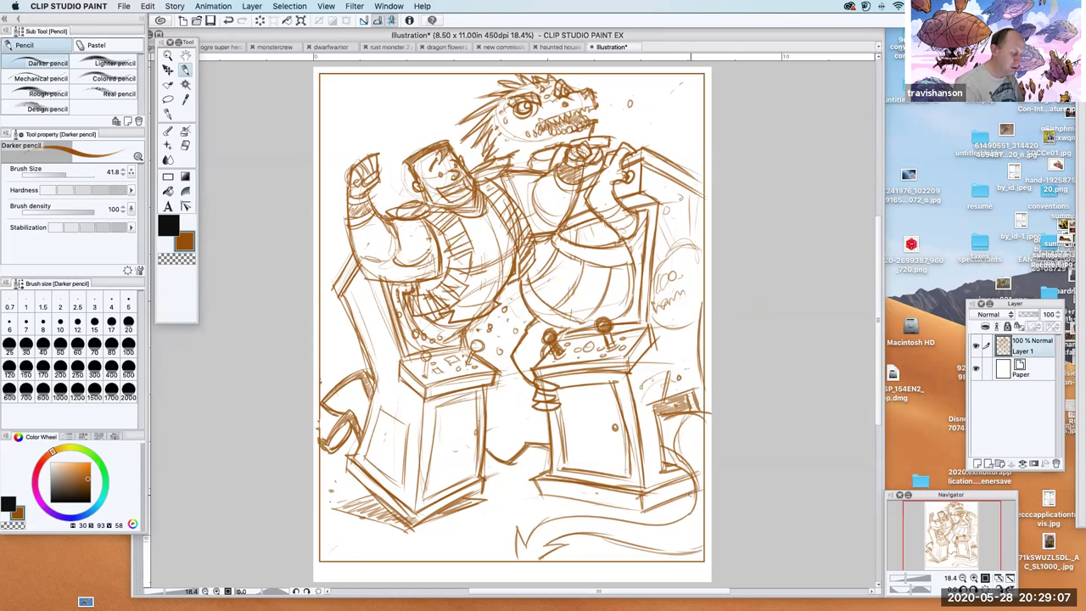
pyautogui.moveTo(670, 473)
pyautogui.mouseDown()
pyautogui.moveTo(674, 482)
pyautogui.moveTo(685, 473)
pyautogui.moveTo(669, 479)
pyautogui.moveTo(679, 487)
pyautogui.moveTo(670, 497)
pyautogui.moveTo(683, 494)
pyautogui.moveTo(675, 507)
pyautogui.mouseUp()
pyautogui.moveTo(698, 498); pyautogui.dragTo(681, 517)
pyautogui.moveTo(689, 512); pyautogui.dragTo(680, 524)
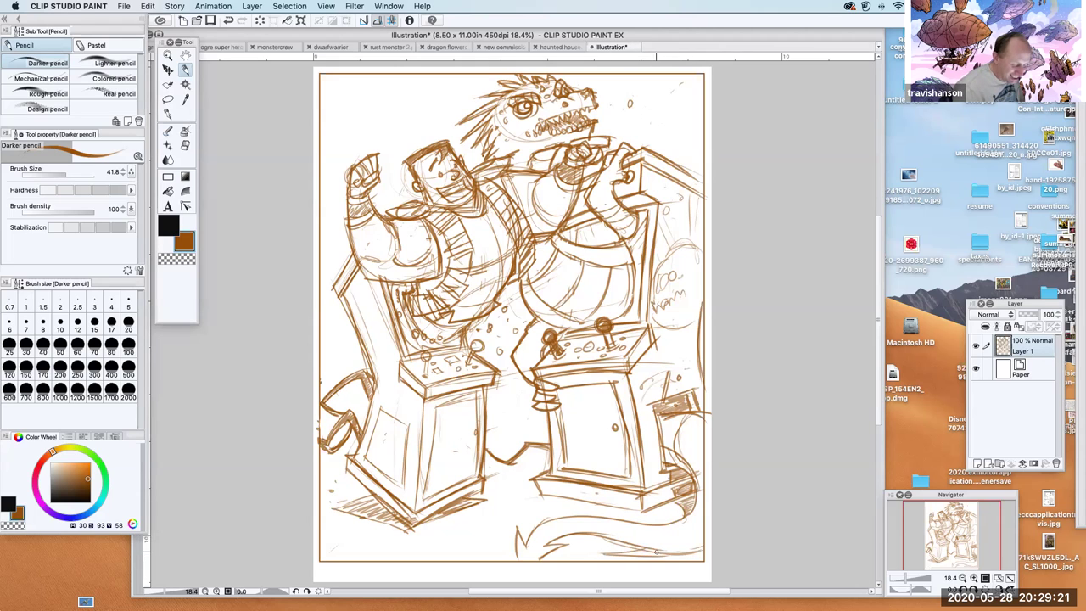
pyautogui.moveTo(607, 554); pyautogui.dragTo(666, 551)
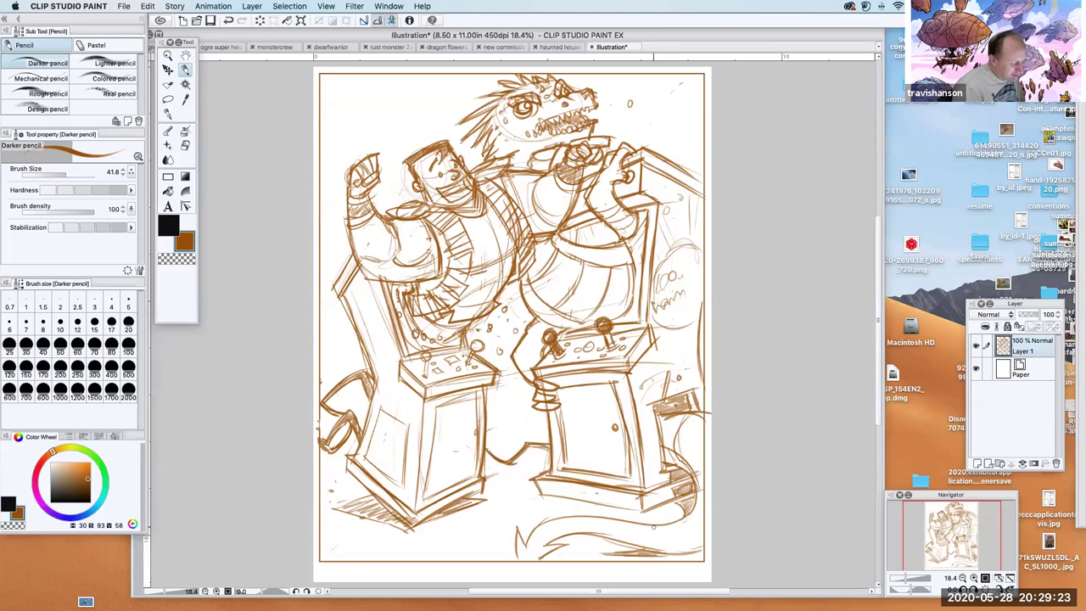
pyautogui.moveTo(571, 496); pyautogui.dragTo(638, 506)
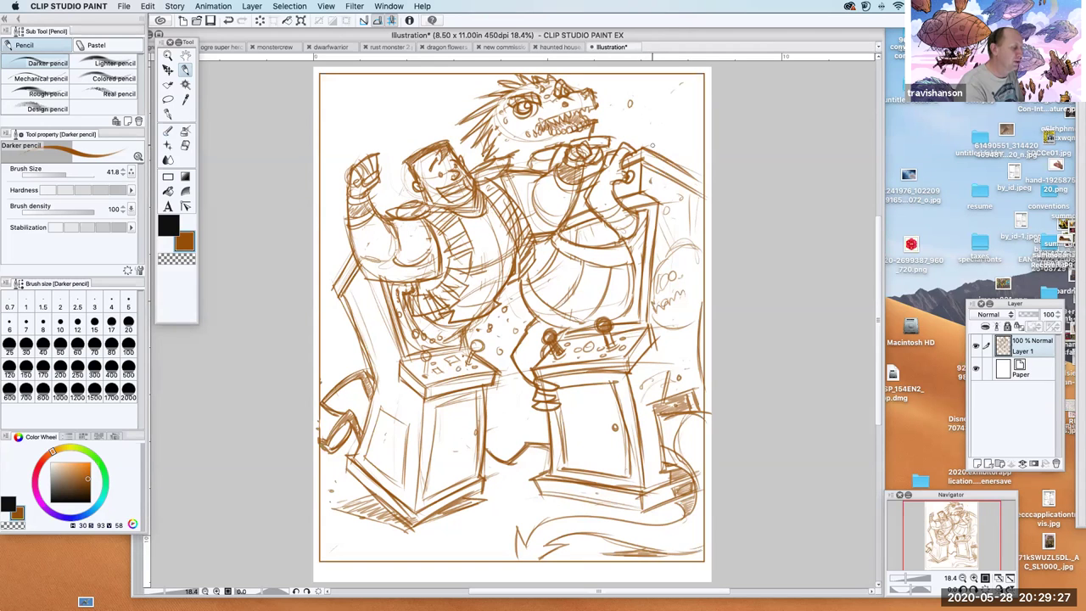
# - Sketch a curling banded tentacle above the second cabinet, with flying debris and dark shading around it
pyautogui.moveTo(645, 149)
pyautogui.mouseDown()
pyautogui.moveTo(665, 93)
pyautogui.moveTo(691, 75)
pyautogui.moveTo(699, 116)
pyautogui.moveTo(667, 155)
pyautogui.mouseUp()
pyautogui.moveTo(688, 113)
pyautogui.mouseDown()
pyautogui.moveTo(685, 159)
pyautogui.moveTo(676, 156)
pyautogui.moveTo(685, 170)
pyautogui.moveTo(644, 134)
pyautogui.moveTo(649, 152)
pyautogui.moveTo(671, 158)
pyautogui.moveTo(683, 135)
pyautogui.moveTo(693, 167)
pyautogui.mouseUp()
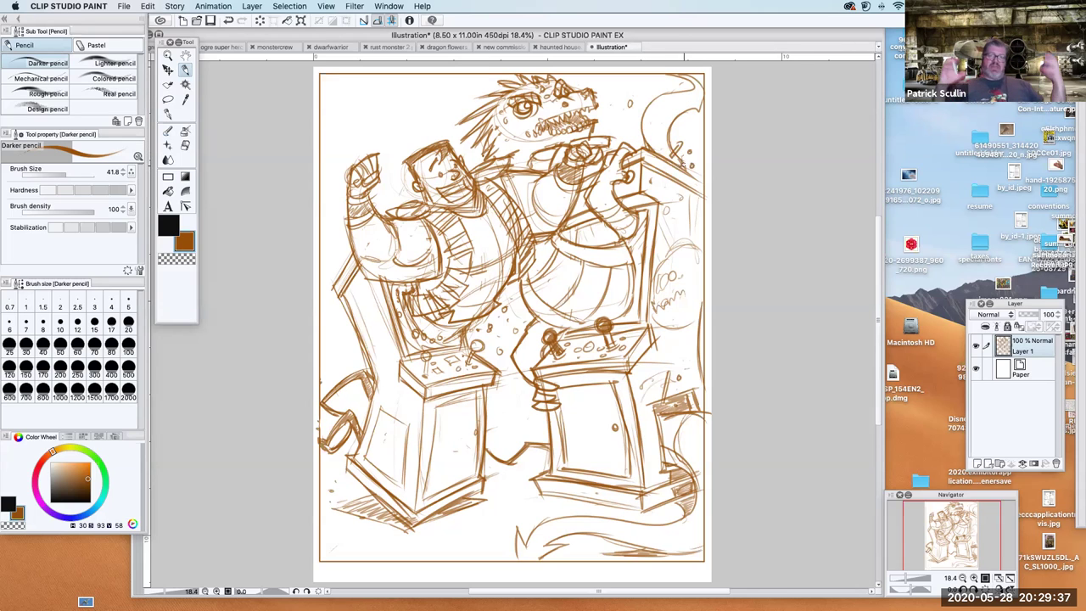
pyautogui.moveTo(621, 112)
pyautogui.mouseDown()
pyautogui.moveTo(612, 136)
pyautogui.moveTo(639, 149)
pyautogui.mouseUp()
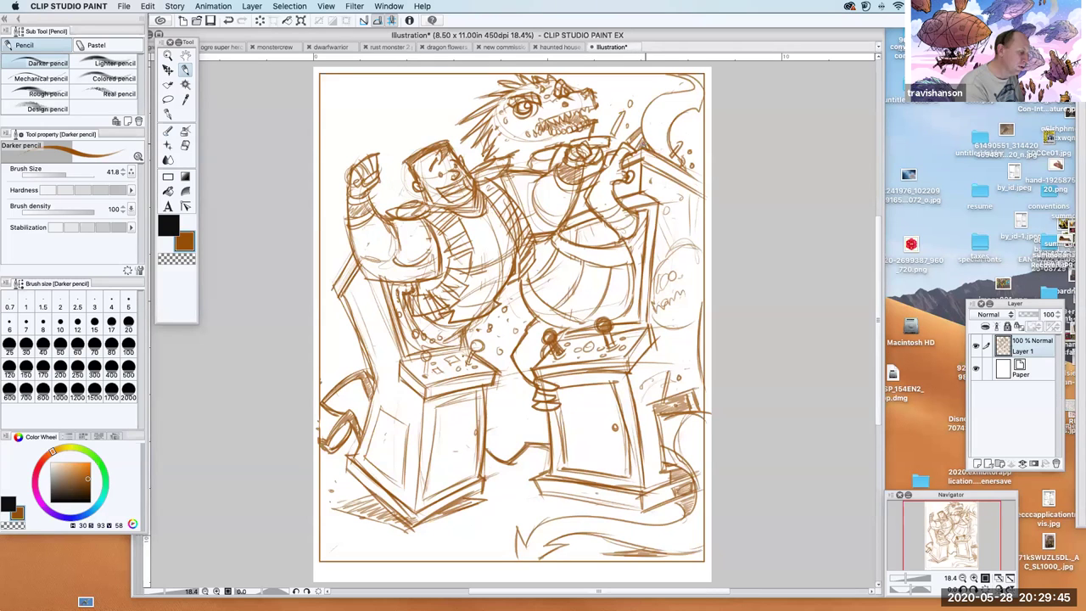
pyautogui.moveTo(694, 125); pyautogui.dragTo(677, 135)
pyautogui.moveTo(686, 130)
pyautogui.mouseDown()
pyautogui.moveTo(668, 146)
pyautogui.moveTo(668, 127)
pyautogui.moveTo(676, 154)
pyautogui.moveTo(689, 147)
pyautogui.moveTo(691, 176)
pyautogui.moveTo(678, 157)
pyautogui.moveTo(691, 153)
pyautogui.moveTo(680, 158)
pyautogui.moveTo(687, 175)
pyautogui.mouseUp()
pyautogui.moveTo(667, 98)
pyautogui.mouseDown()
pyautogui.moveTo(667, 136)
pyautogui.moveTo(642, 142)
pyautogui.mouseUp()
pyautogui.moveTo(687, 86)
pyautogui.mouseDown()
pyautogui.moveTo(655, 74)
pyautogui.moveTo(680, 94)
pyautogui.mouseUp()
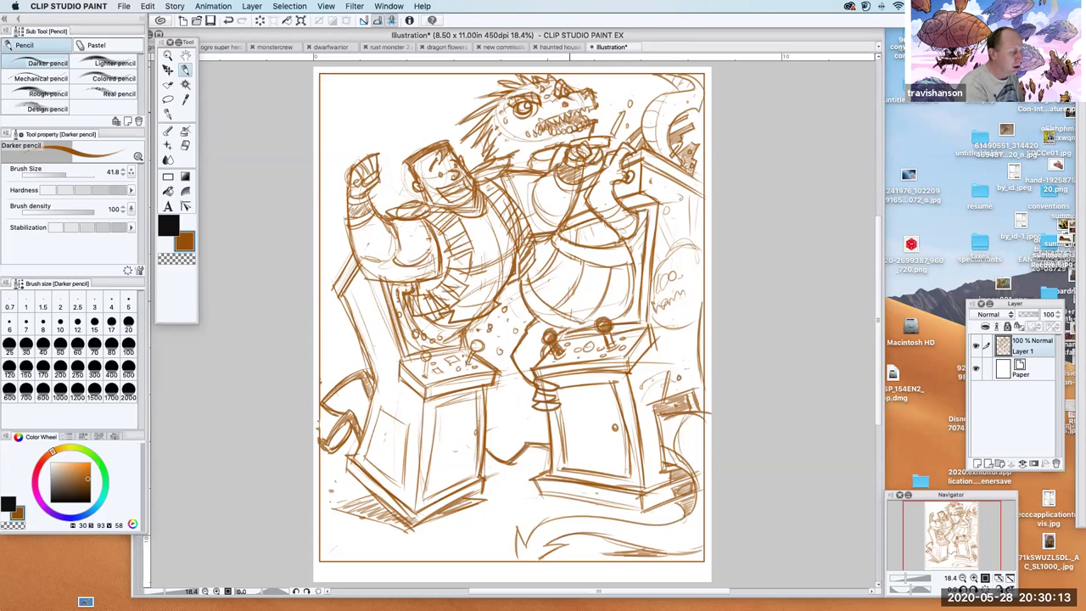
# - Add small marks to the creature's jaw and draw the neckline and fold details on the muscular character's shirt
pyautogui.moveTo(570, 111); pyautogui.dragTo(557, 111)
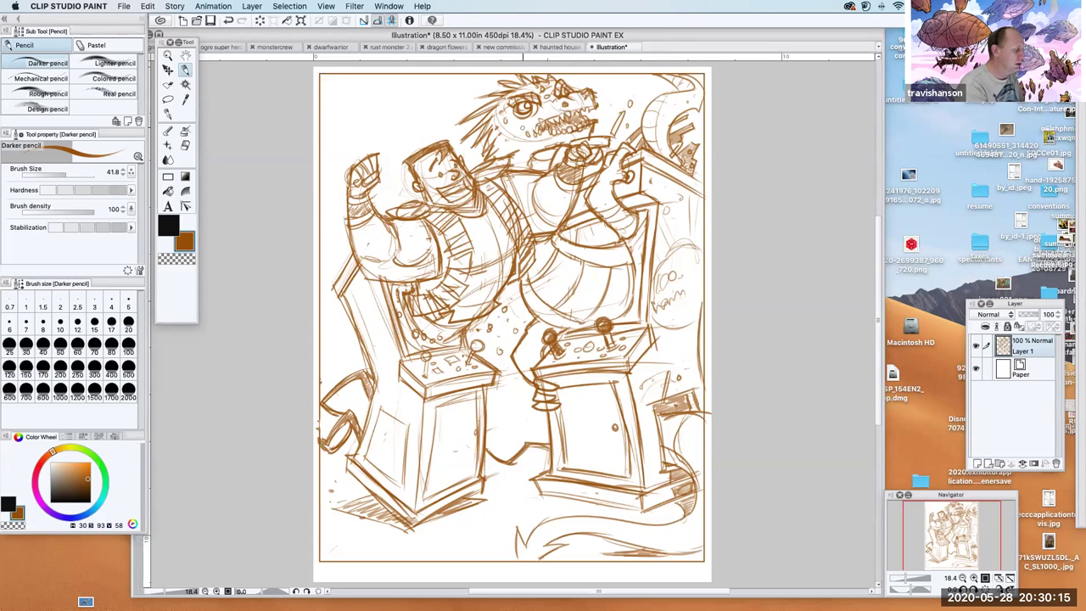
pyautogui.moveTo(460, 219)
pyautogui.mouseDown()
pyautogui.moveTo(496, 219)
pyautogui.moveTo(491, 201)
pyautogui.moveTo(488, 222)
pyautogui.moveTo(498, 217)
pyautogui.moveTo(479, 230)
pyautogui.moveTo(489, 284)
pyautogui.mouseUp()
pyautogui.moveTo(493, 286); pyautogui.dragTo(477, 300)
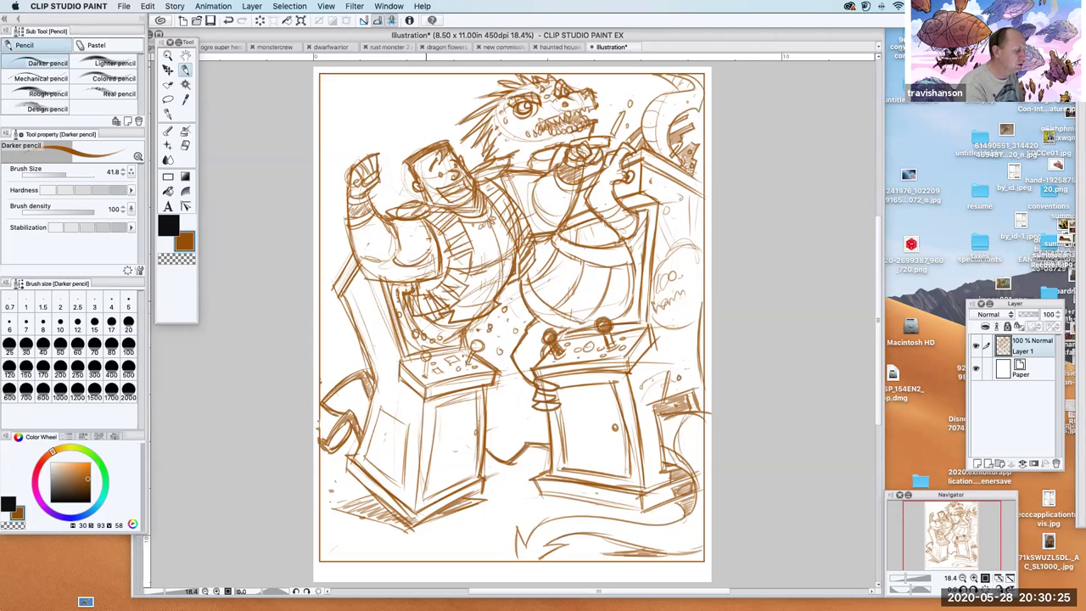
# - Fill the muscular character's shirt areas between the vest edges and at the waist with solid brown
pyautogui.click(168, 190)
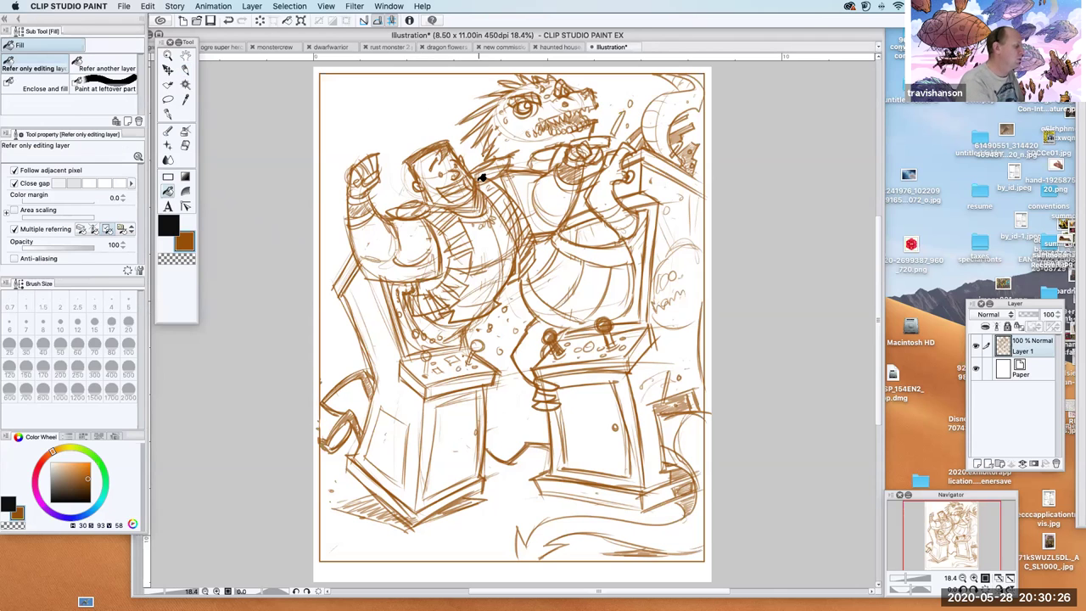
pyautogui.click(445, 245)
pyautogui.click(480, 236)
pyautogui.click(505, 222)
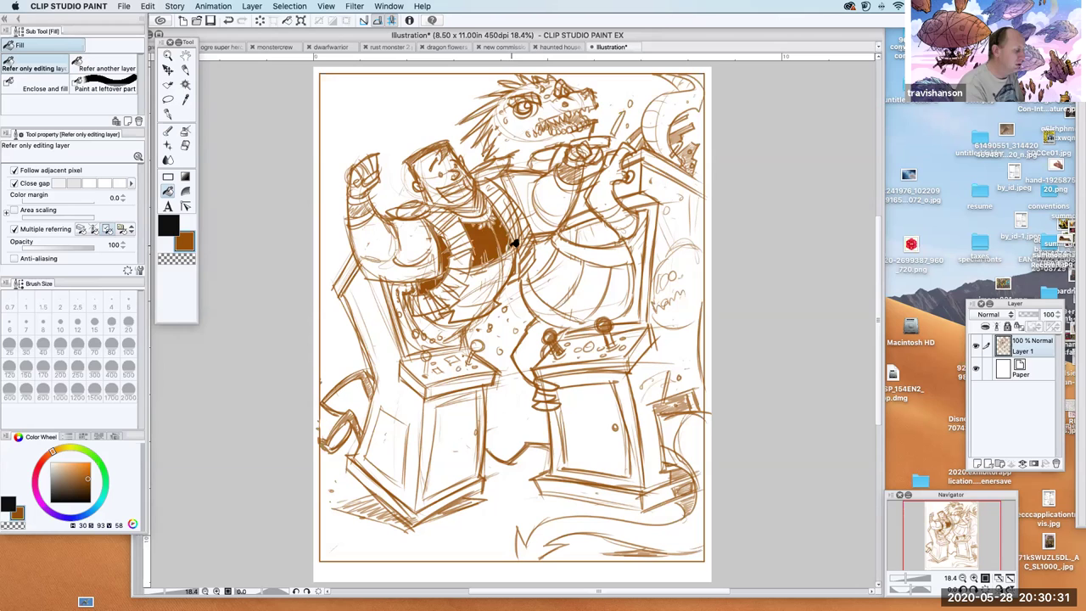
pyautogui.click(472, 307)
pyautogui.click(474, 295)
pyautogui.click(484, 296)
pyautogui.click(473, 284)
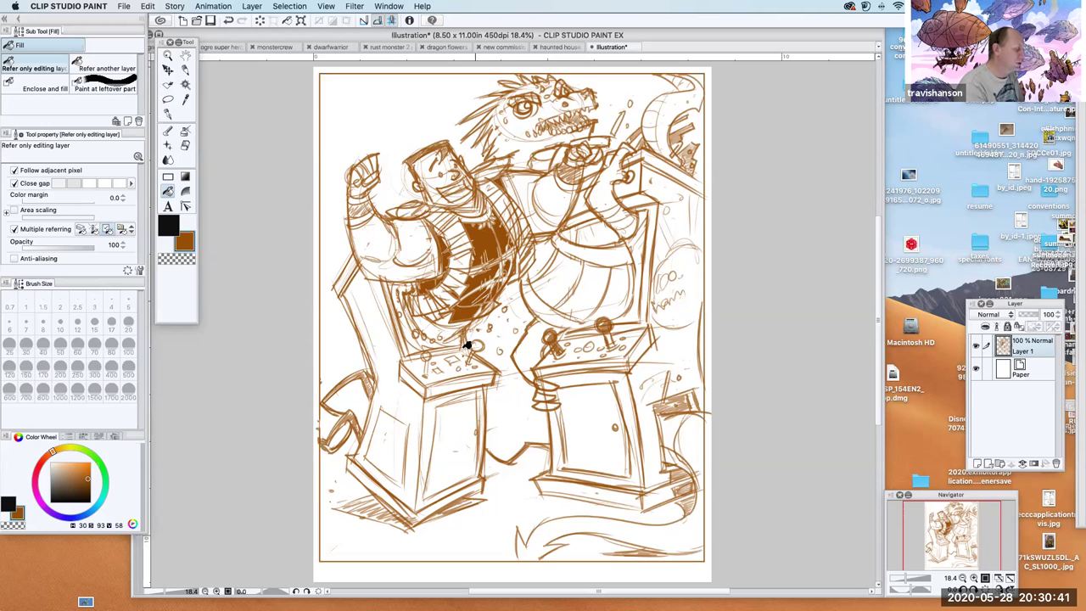
# - Erase the stray lines around the muscular character's chin and neck
pyautogui.click(184, 145)
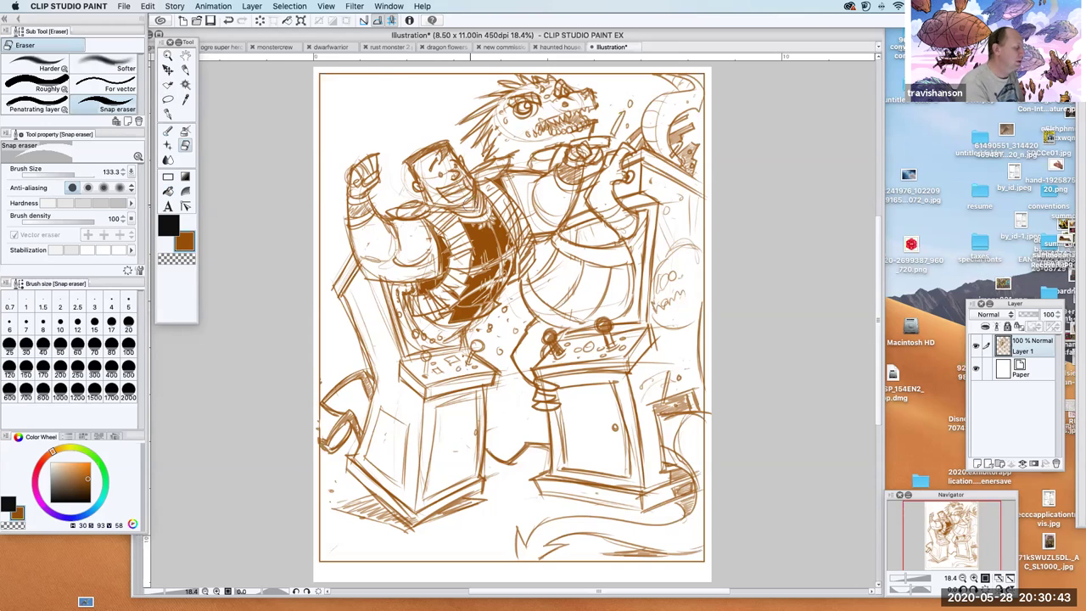
pyautogui.moveTo(464, 206)
pyautogui.mouseDown()
pyautogui.moveTo(477, 198)
pyautogui.moveTo(463, 209)
pyautogui.moveTo(476, 197)
pyautogui.moveTo(468, 176)
pyautogui.mouseUp()
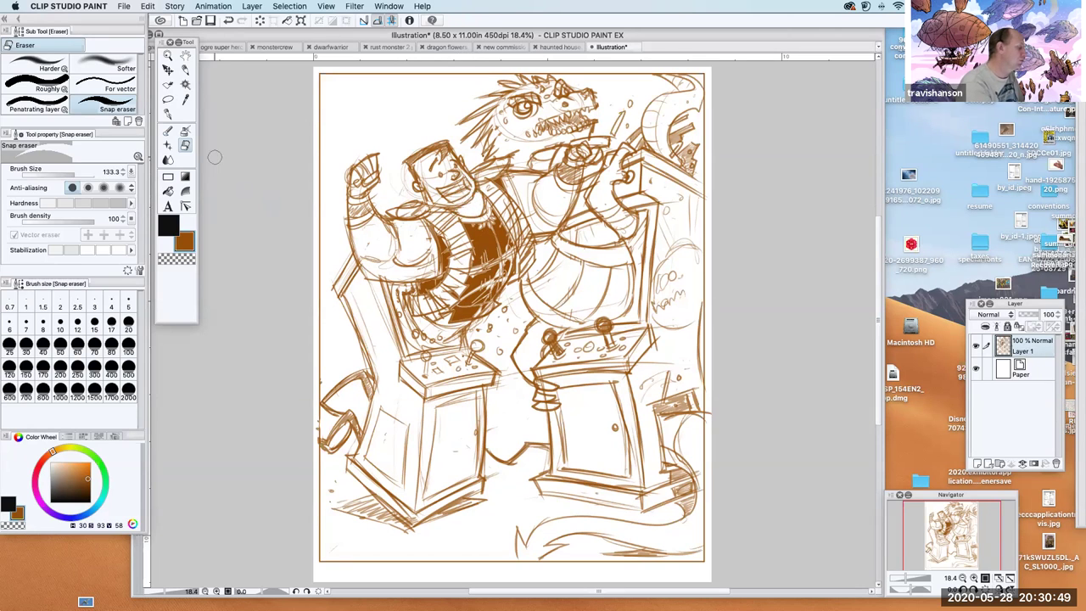
# - Darken the first cabinet's inner screen edge with the Darker pencil and add detail lines around the creature's waist
pyautogui.press('p')
pyautogui.press('p')
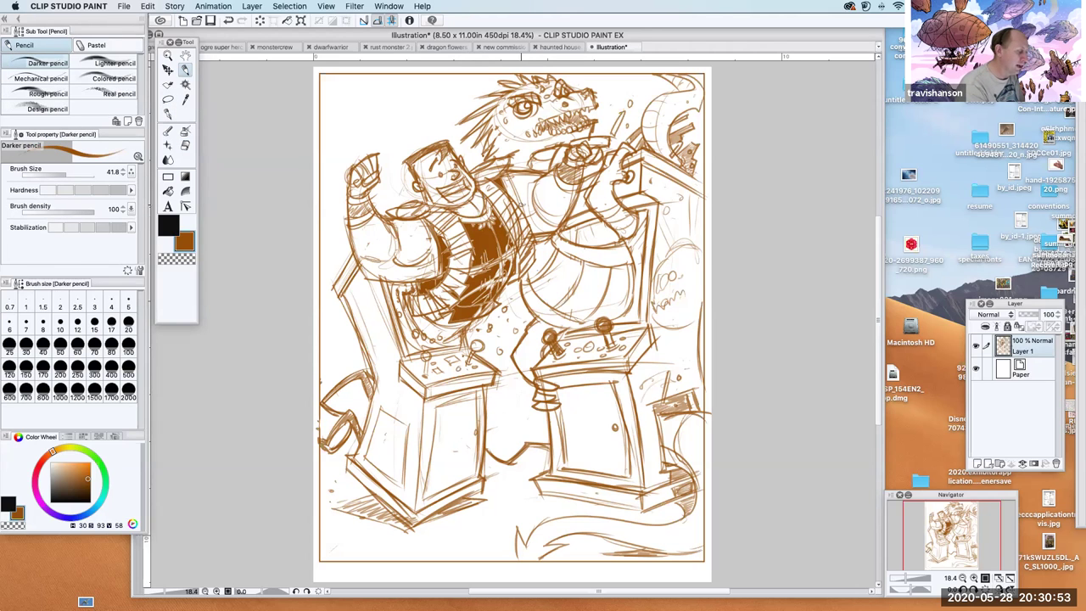
pyautogui.moveTo(387, 283); pyautogui.dragTo(408, 353)
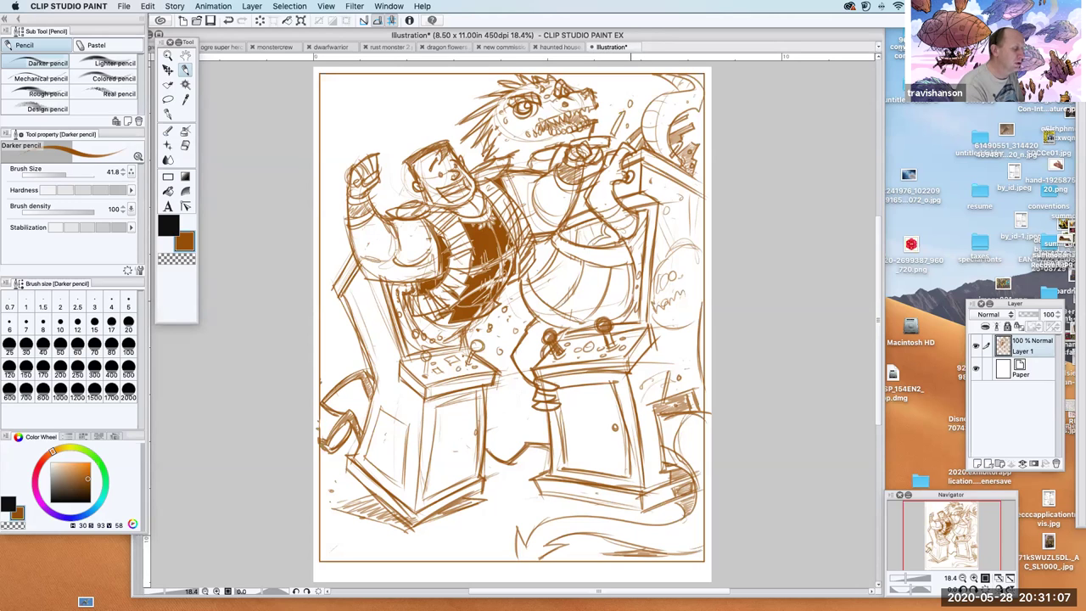
pyautogui.moveTo(643, 209)
pyautogui.mouseDown()
pyautogui.moveTo(632, 270)
pyautogui.moveTo(633, 256)
pyautogui.mouseUp()
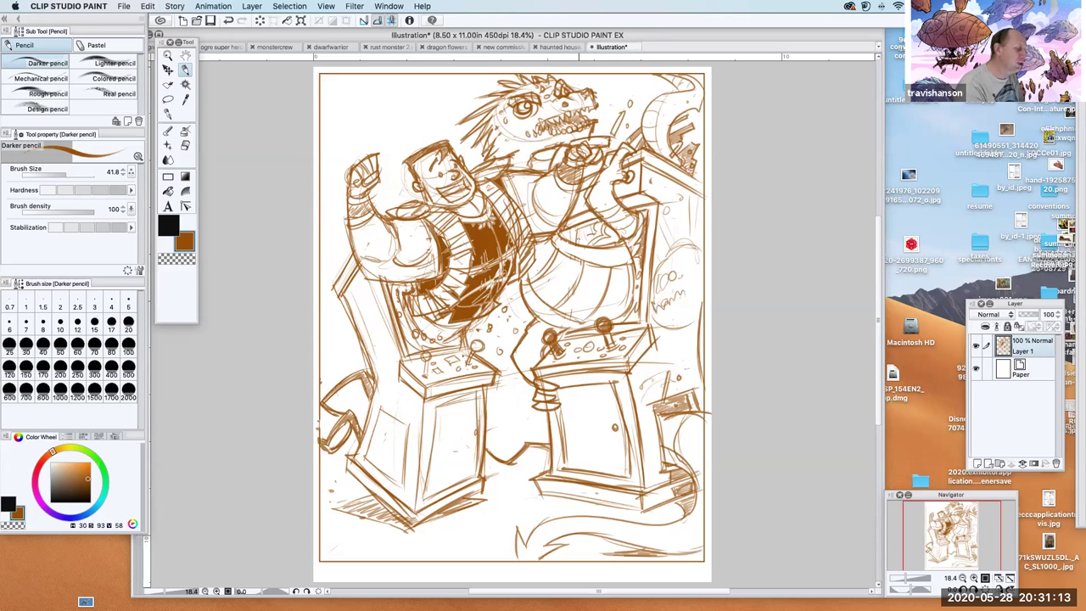
# - Add detail lines inside the creature's waist opening and darken the curved shape between the two cabinets
pyautogui.moveTo(595, 221); pyautogui.dragTo(580, 240)
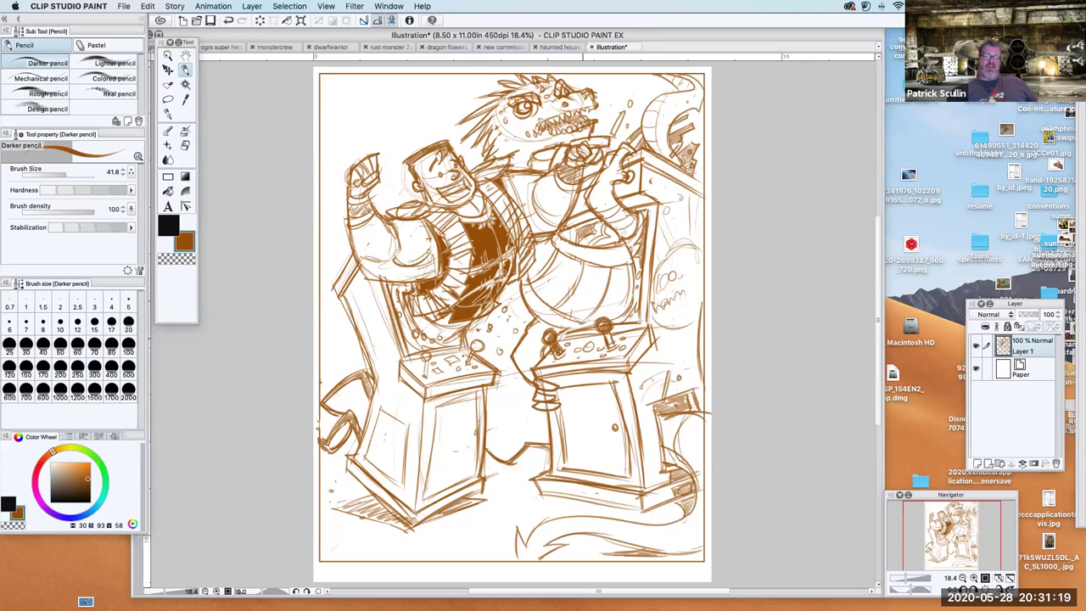
pyautogui.moveTo(547, 418)
pyautogui.mouseDown()
pyautogui.moveTo(485, 456)
pyautogui.moveTo(545, 419)
pyautogui.moveTo(495, 454)
pyautogui.mouseUp()
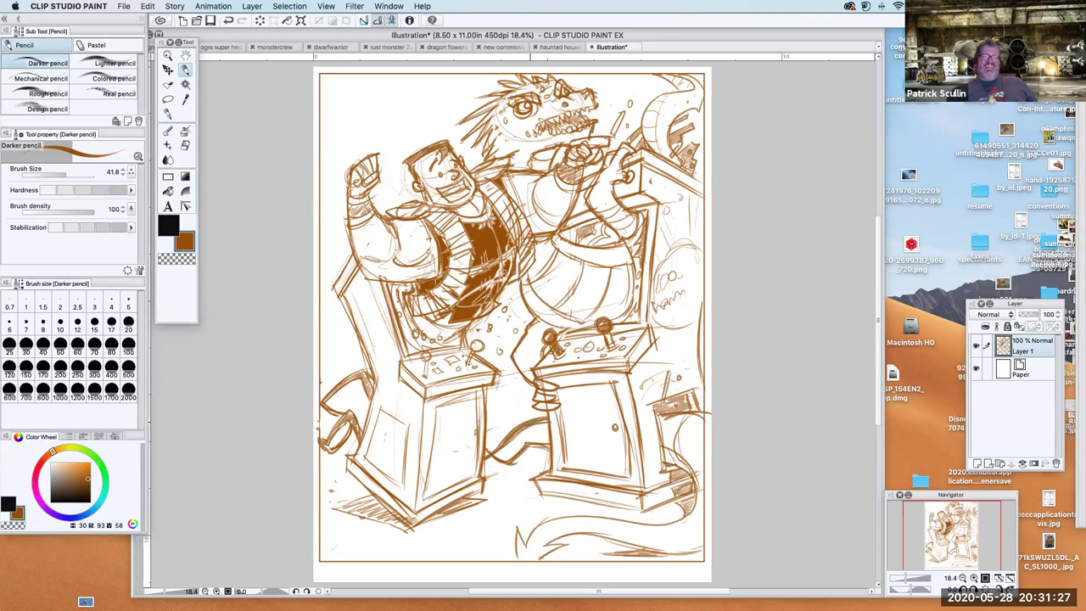
pyautogui.moveTo(691, 346); pyautogui.dragTo(680, 378)
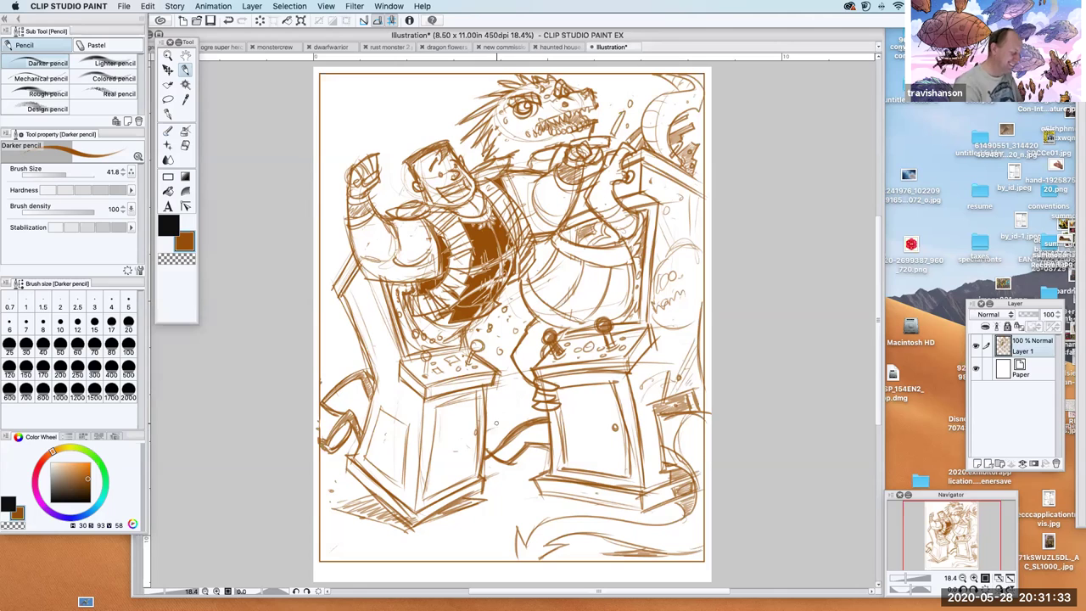
# - Sketch artwork on the first cabinet's lower panels and a small round cross-hatched object on the floor between the cabinets
pyautogui.moveTo(384, 411)
pyautogui.mouseDown()
pyautogui.moveTo(369, 455)
pyautogui.moveTo(395, 479)
pyautogui.moveTo(406, 457)
pyautogui.moveTo(394, 466)
pyautogui.mouseUp()
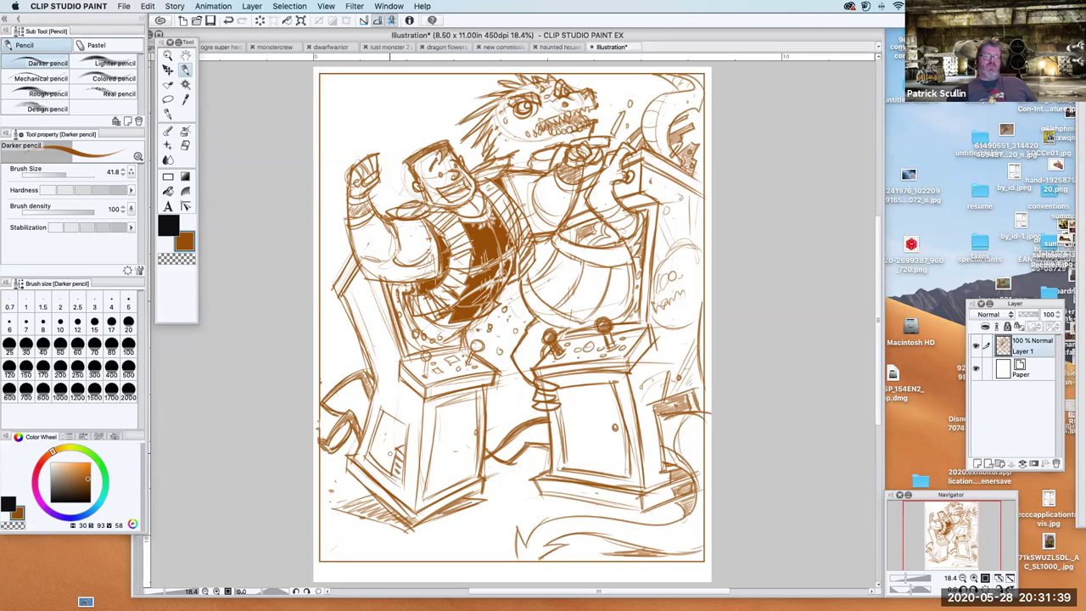
pyautogui.moveTo(390, 417)
pyautogui.mouseDown()
pyautogui.moveTo(407, 432)
pyautogui.moveTo(372, 444)
pyautogui.moveTo(397, 447)
pyautogui.moveTo(383, 465)
pyautogui.moveTo(404, 445)
pyautogui.moveTo(482, 481)
pyautogui.mouseUp()
pyautogui.moveTo(492, 520)
pyautogui.mouseDown()
pyautogui.moveTo(506, 484)
pyautogui.moveTo(519, 484)
pyautogui.moveTo(506, 480)
pyautogui.moveTo(503, 493)
pyautogui.moveTo(516, 490)
pyautogui.moveTo(501, 472)
pyautogui.moveTo(513, 473)
pyautogui.moveTo(520, 497)
pyautogui.mouseUp()
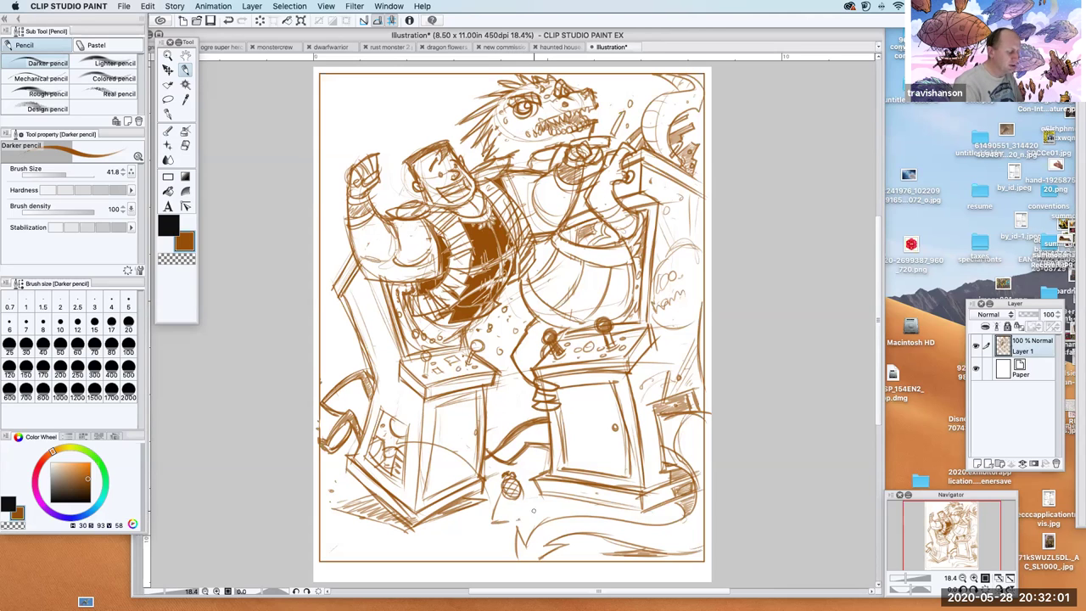
# - Darken the pointed tip of the creature's tail and add shadow strokes on the floor under the first cabinet
pyautogui.moveTo(524, 546)
pyautogui.mouseDown()
pyautogui.moveTo(601, 517)
pyautogui.moveTo(632, 538)
pyautogui.mouseUp()
pyautogui.moveTo(516, 528); pyautogui.dragTo(520, 558)
pyautogui.moveTo(336, 507); pyautogui.dragTo(375, 497)
pyautogui.moveTo(349, 508); pyautogui.dragTo(366, 499)
# - Draw light vertical strokes in the empty background above and beside the two characters
pyautogui.moveTo(337, 136); pyautogui.dragTo(336, 245)
pyautogui.moveTo(382, 80); pyautogui.dragTo(390, 178)
pyautogui.moveTo(393, 108); pyautogui.dragTo(397, 159)
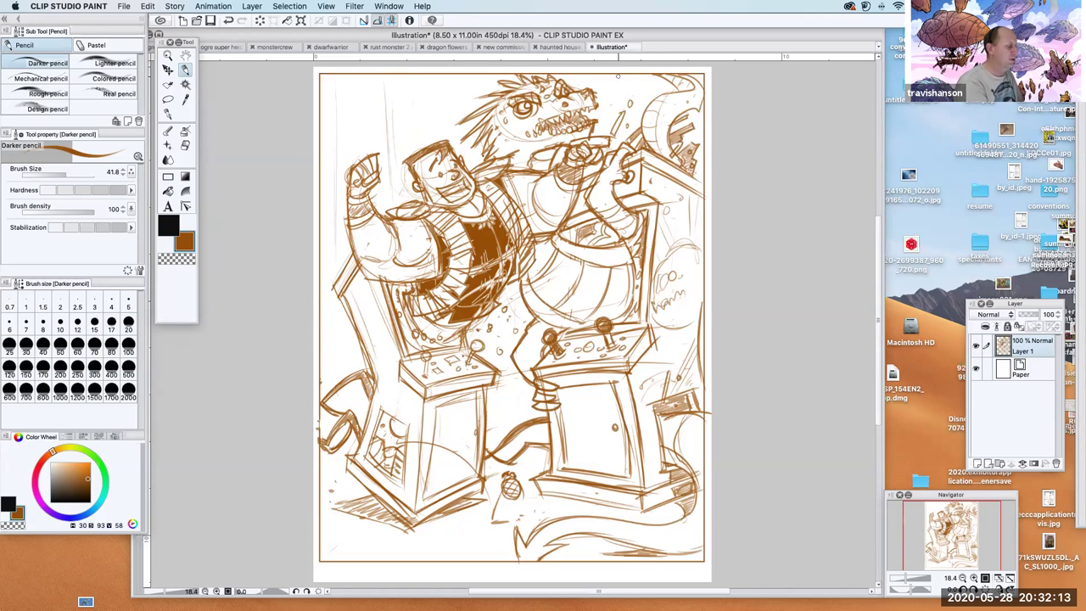
pyautogui.moveTo(634, 82); pyautogui.dragTo(635, 119)
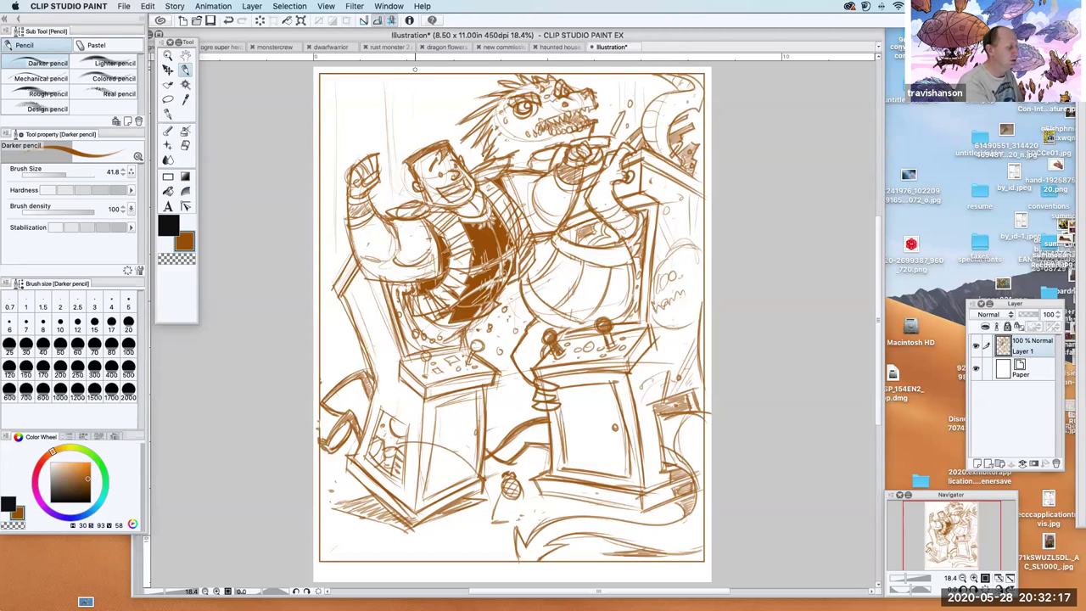
# - Add shading strokes and small spots to the muscular character's shoulder, the creature's belly and the cabinets
pyautogui.moveTo(393, 212); pyautogui.dragTo(425, 207)
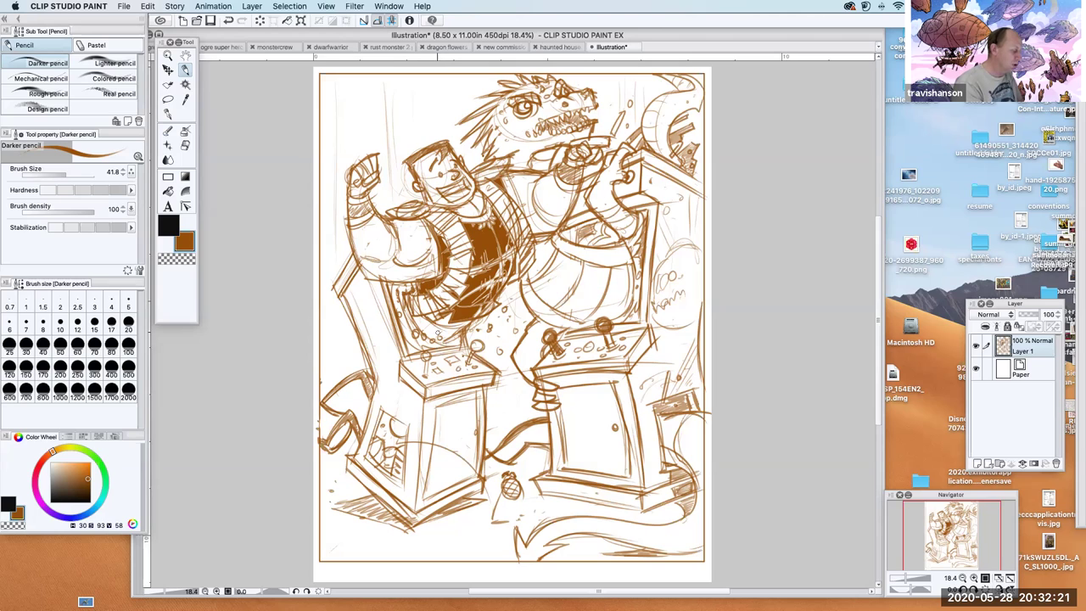
pyautogui.moveTo(409, 348)
pyautogui.mouseDown()
pyautogui.moveTo(456, 348)
pyautogui.moveTo(446, 335)
pyautogui.mouseUp()
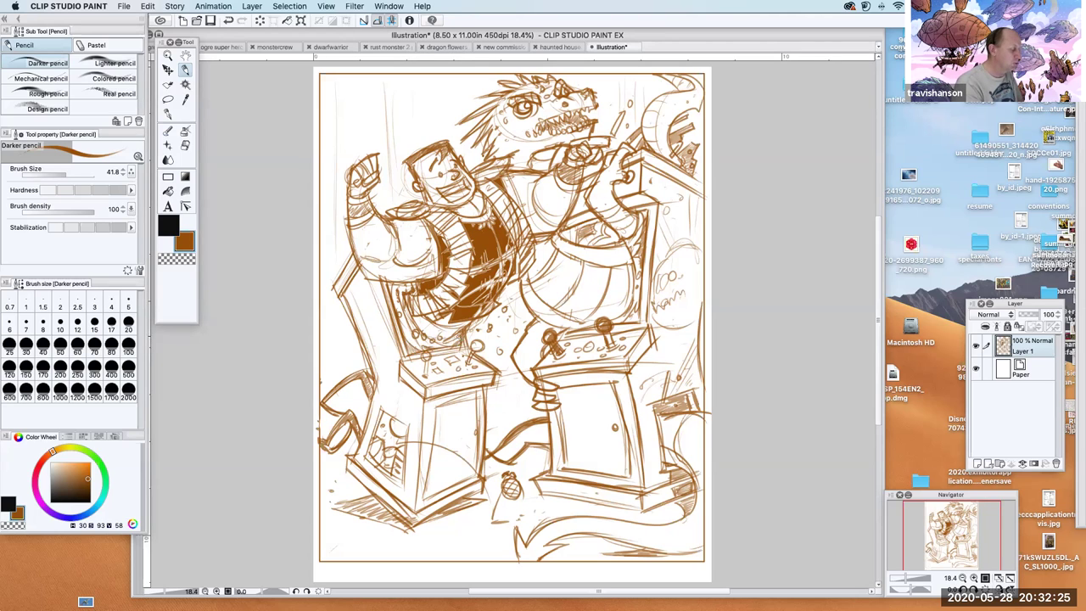
pyautogui.moveTo(614, 266); pyautogui.dragTo(599, 314)
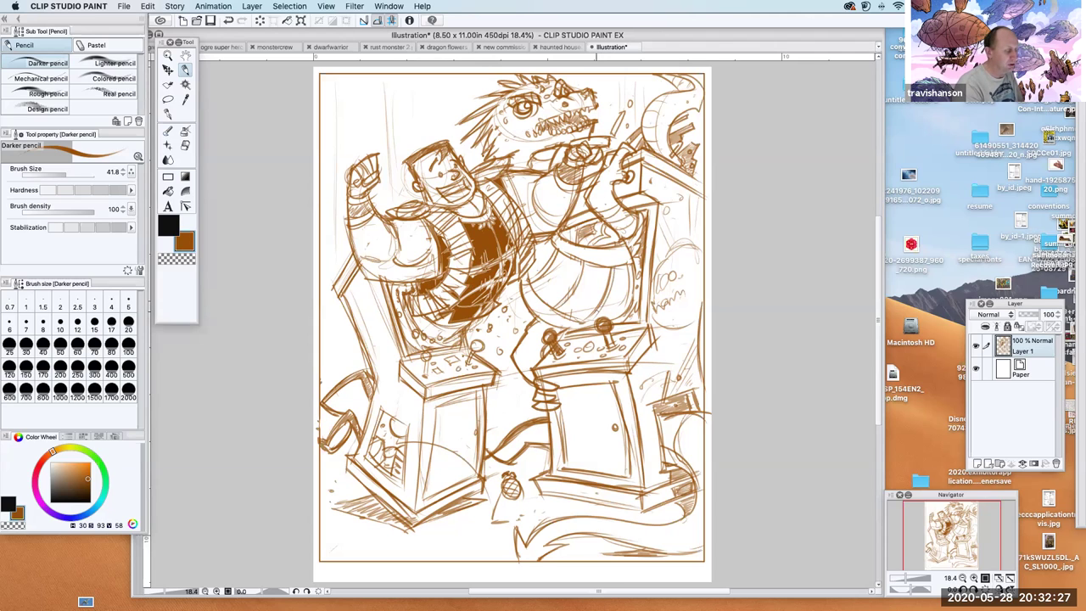
pyautogui.moveTo(588, 260)
pyautogui.mouseDown()
pyautogui.moveTo(574, 293)
pyautogui.moveTo(585, 311)
pyautogui.moveTo(597, 292)
pyautogui.moveTo(625, 301)
pyautogui.mouseUp()
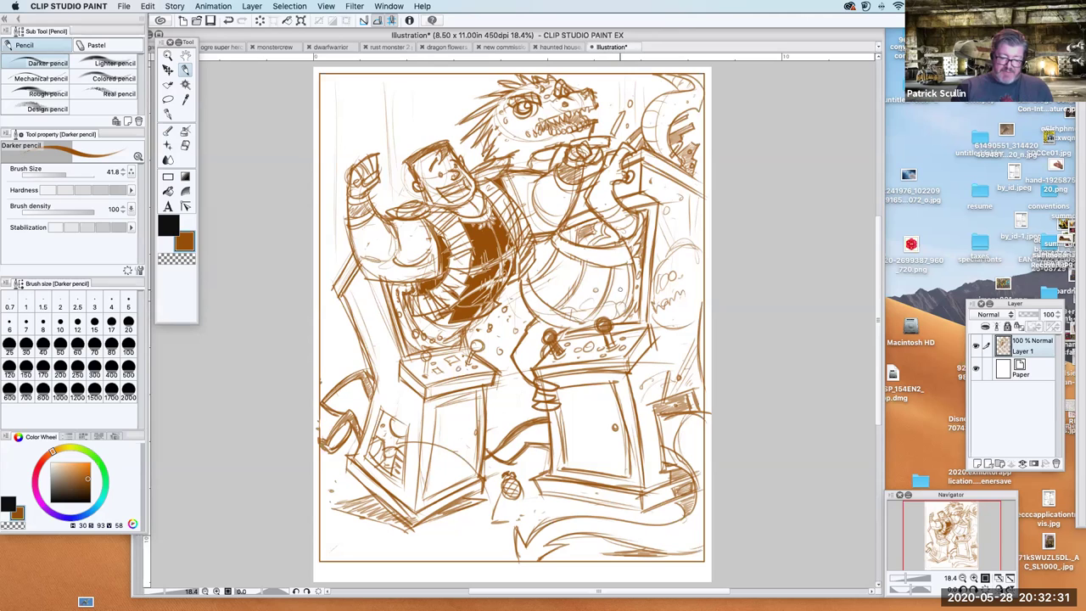
pyautogui.moveTo(516, 365); pyautogui.dragTo(538, 353)
pyautogui.moveTo(384, 412)
pyautogui.mouseDown()
pyautogui.moveTo(381, 429)
pyautogui.moveTo(397, 449)
pyautogui.mouseUp()
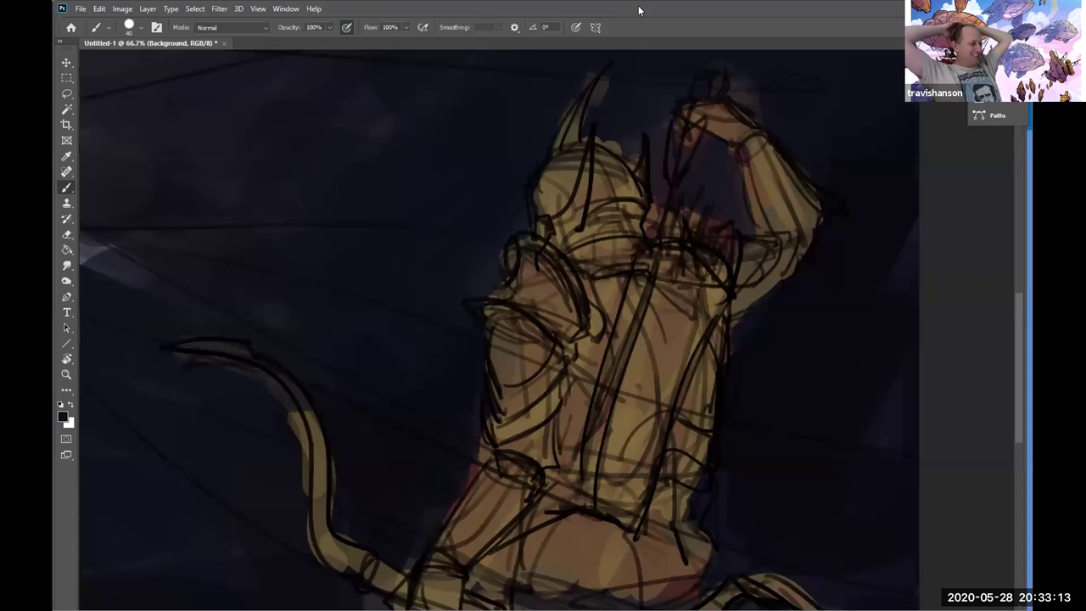
# - Switch to the Photoshop painting and paint a dark stroke in the gap beside the horned archer's raised arm
pyautogui.hotkey('ctrl', '0')
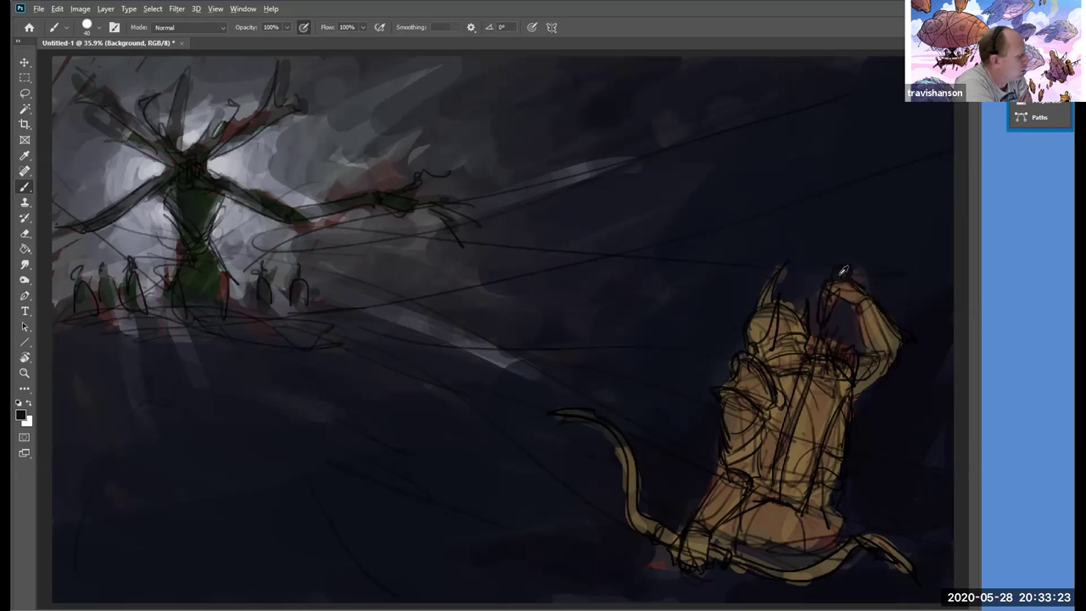
pyautogui.moveTo(857, 344); pyautogui.dragTo(839, 307)
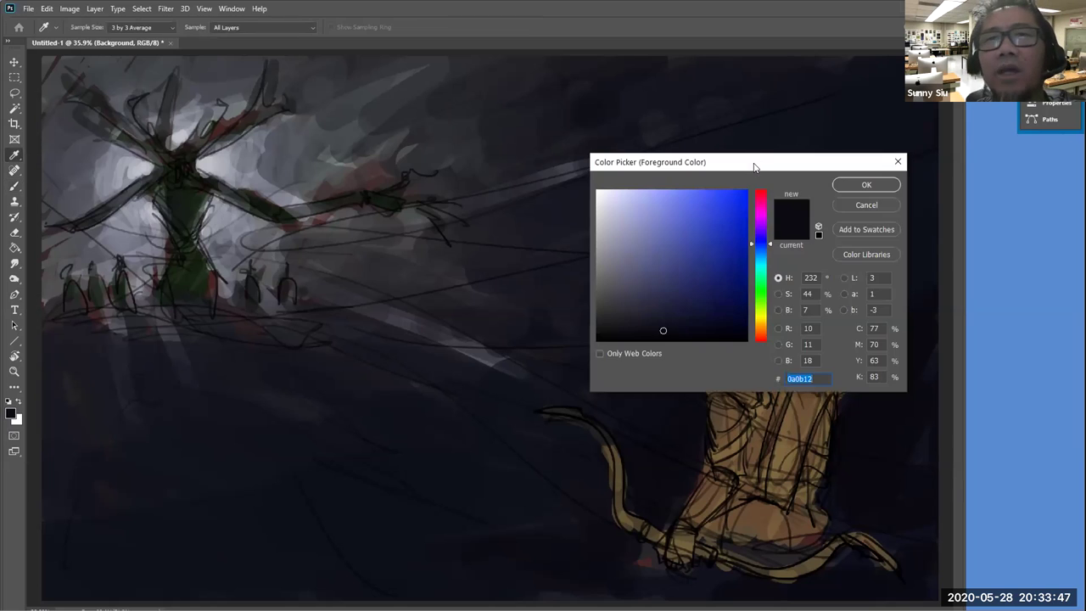
# - Sample the archer's helmet colour and set the foreground colour to the lighter tan 957e4e
pyautogui.moveTo(752, 163); pyautogui.dragTo(552, 163)
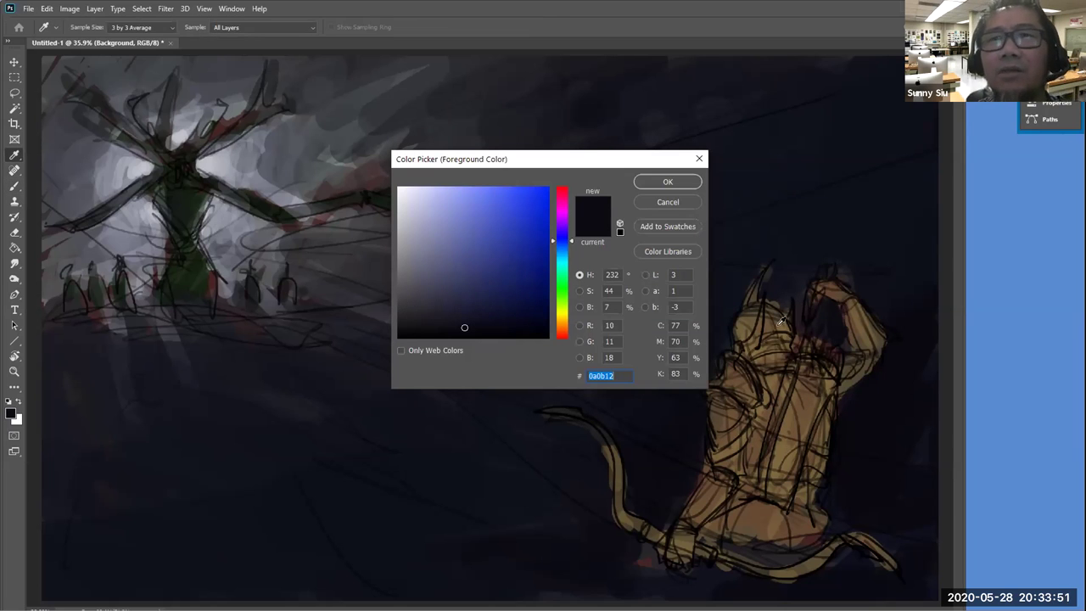
pyautogui.click(751, 318)
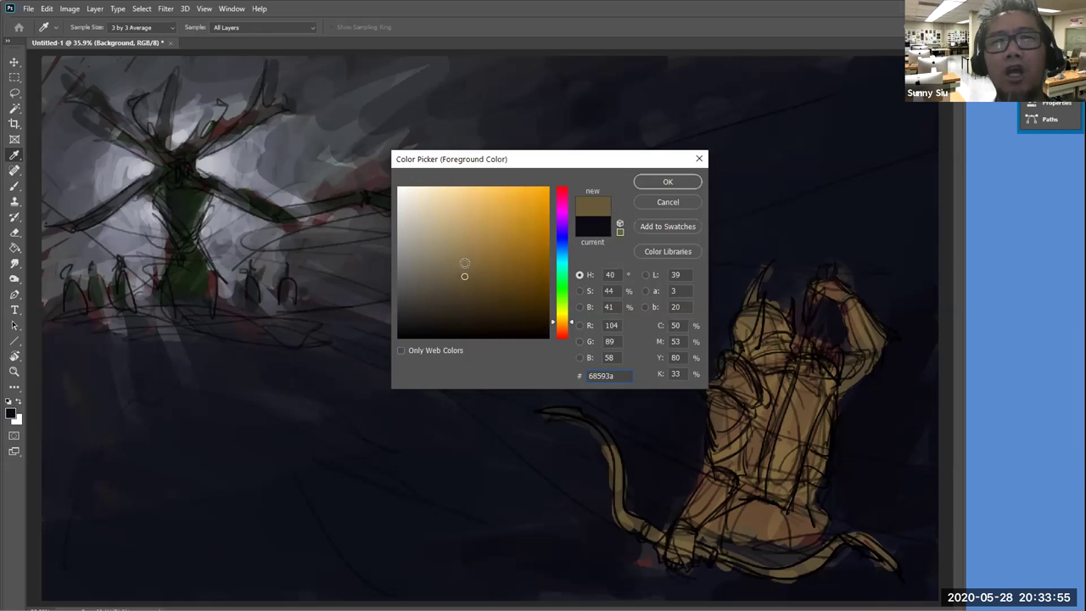
pyautogui.click(470, 249)
pyautogui.click(667, 181)
pyautogui.press('z')
pyautogui.moveTo(673, 223); pyautogui.dragTo(761, 345)
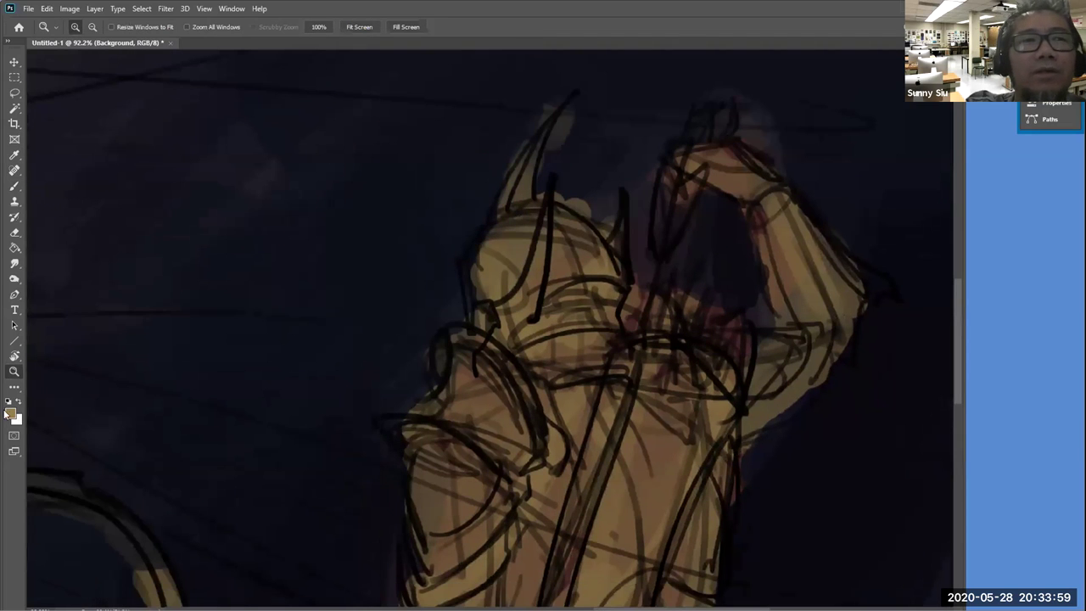
pyautogui.click(10, 413)
pyautogui.moveTo(558, 166); pyautogui.dragTo(212, 136)
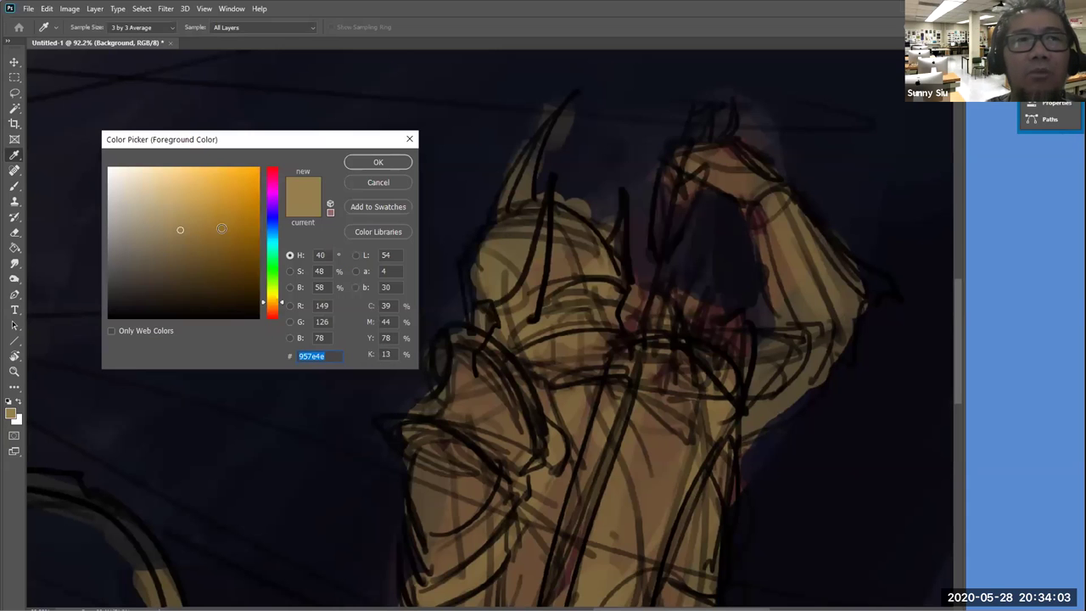
pyautogui.click(375, 165)
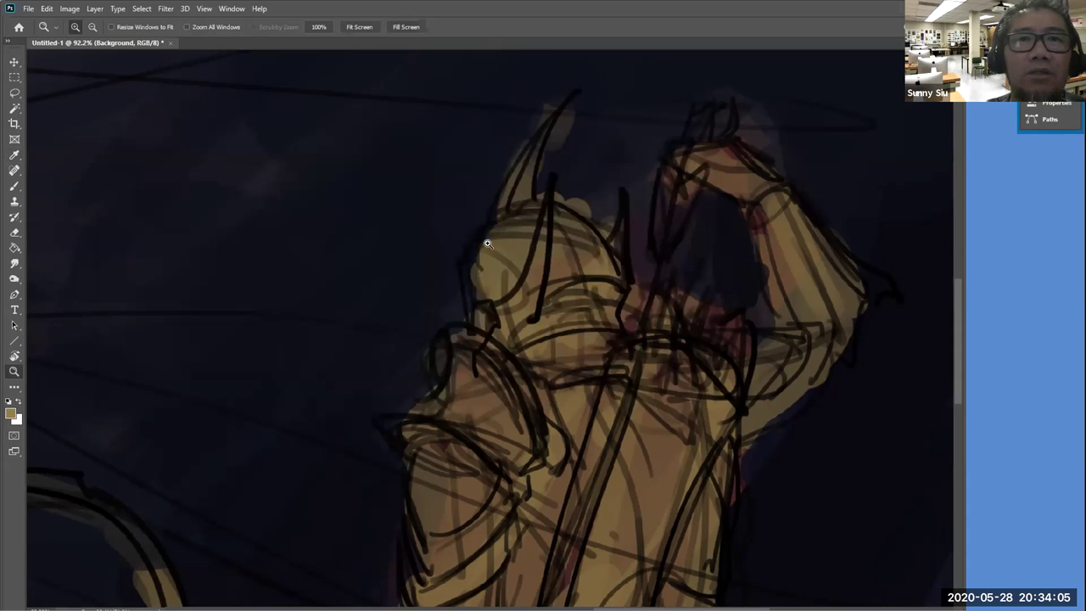
# - Paint tan along the back edge of the archer's helmet with a size 30 brush
pyautogui.press('b')
pyautogui.press('[')
pyautogui.moveTo(478, 293)
pyautogui.mouseDown()
pyautogui.moveTo(484, 239)
pyautogui.moveTo(474, 273)
pyautogui.mouseUp()
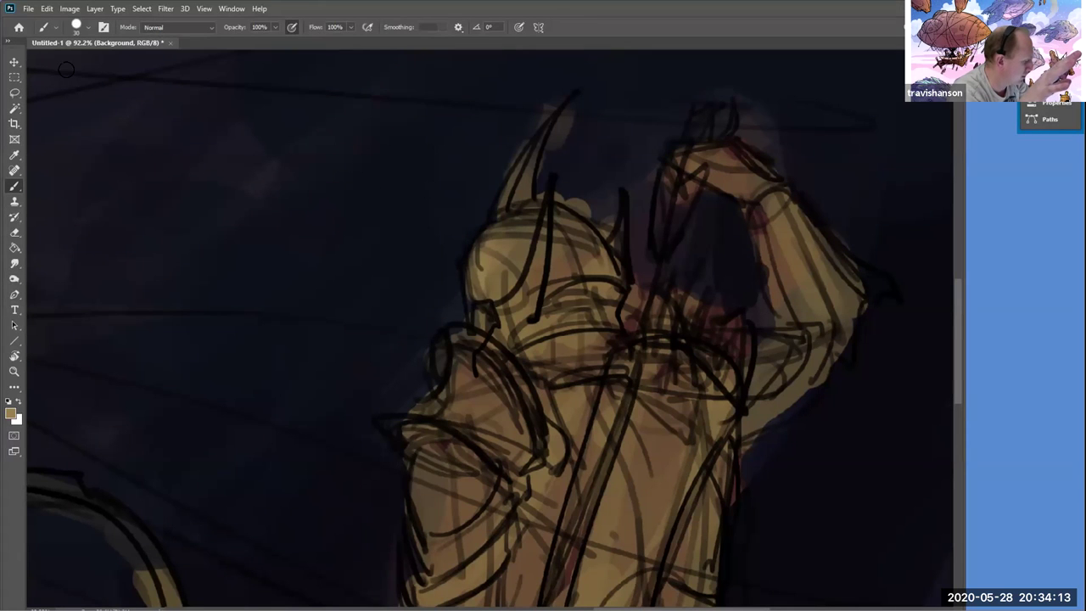
# - Display the document's layer list alongside the whole painting
pyautogui.hotkey('ctrl', '-')
pyautogui.hotkey('ctrl', '-')
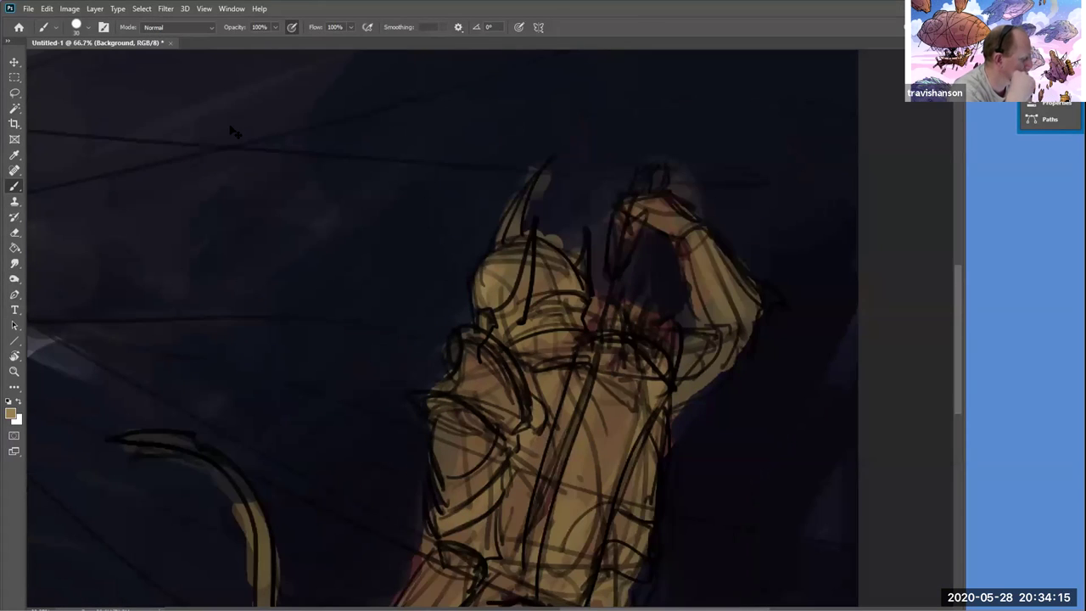
pyautogui.hotkey('ctrl', '0')
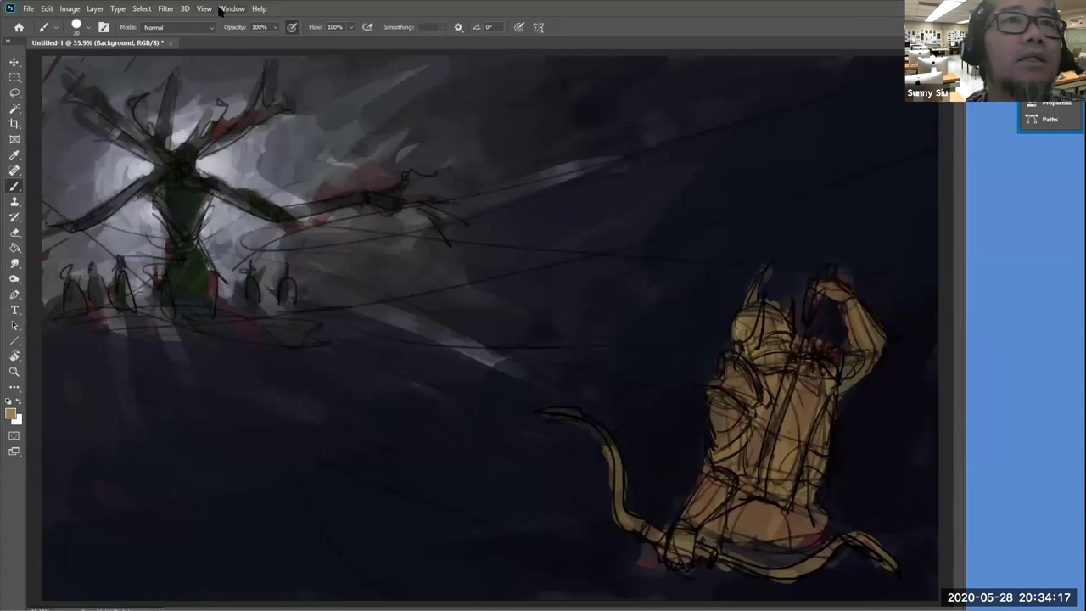
pyautogui.click(232, 9)
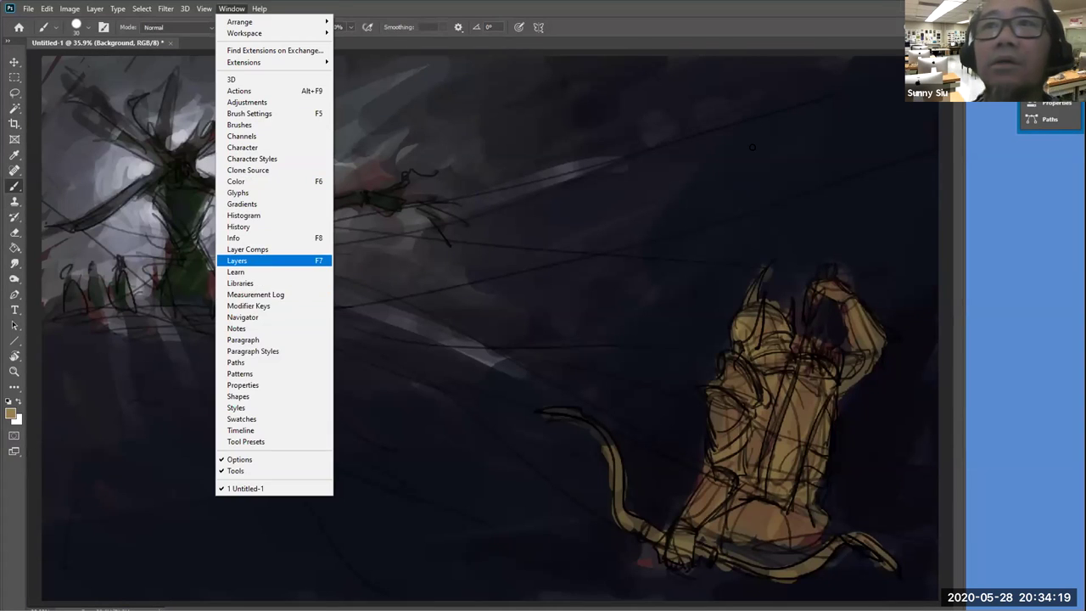
pyautogui.click(263, 261)
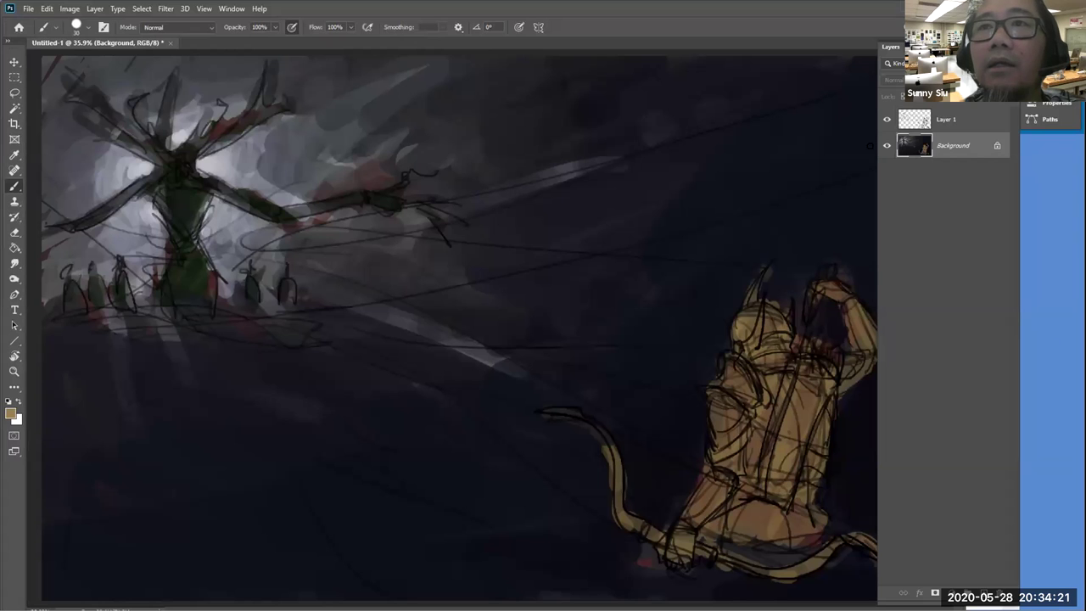
# - Hide the Background layer and place a new layer filled with white beneath the line sketch on Layer 1
pyautogui.click(887, 146)
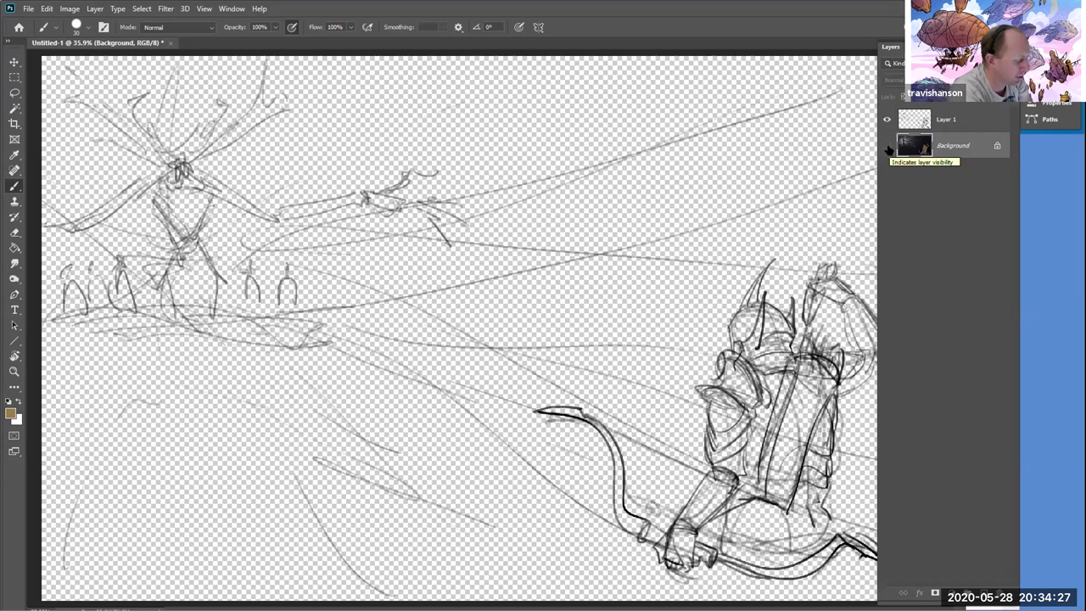
pyautogui.click(944, 199)
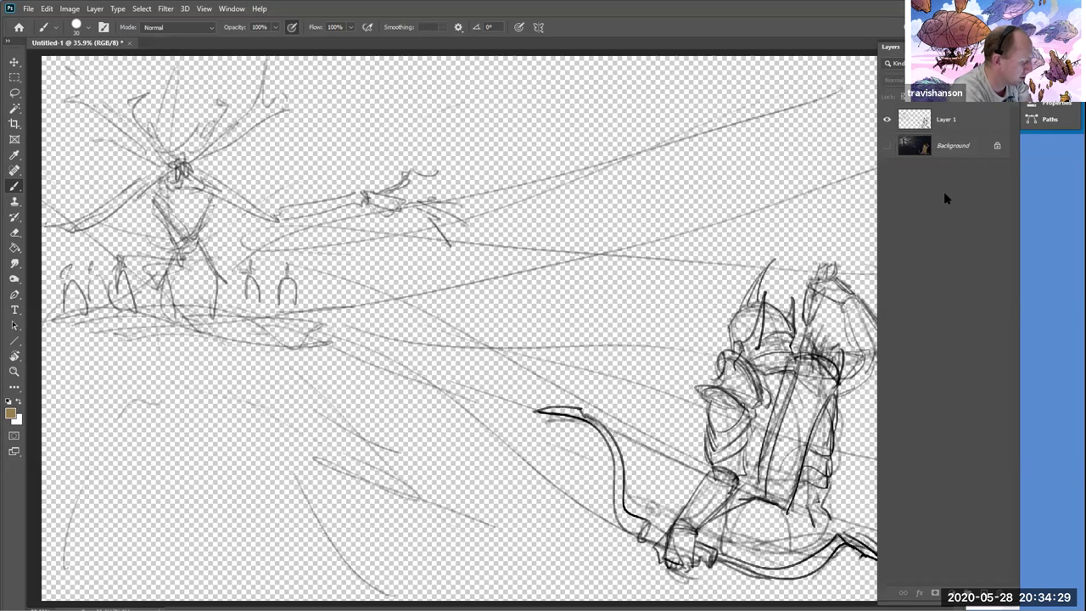
pyautogui.hotkey('ctrl', 'shift', 'n')
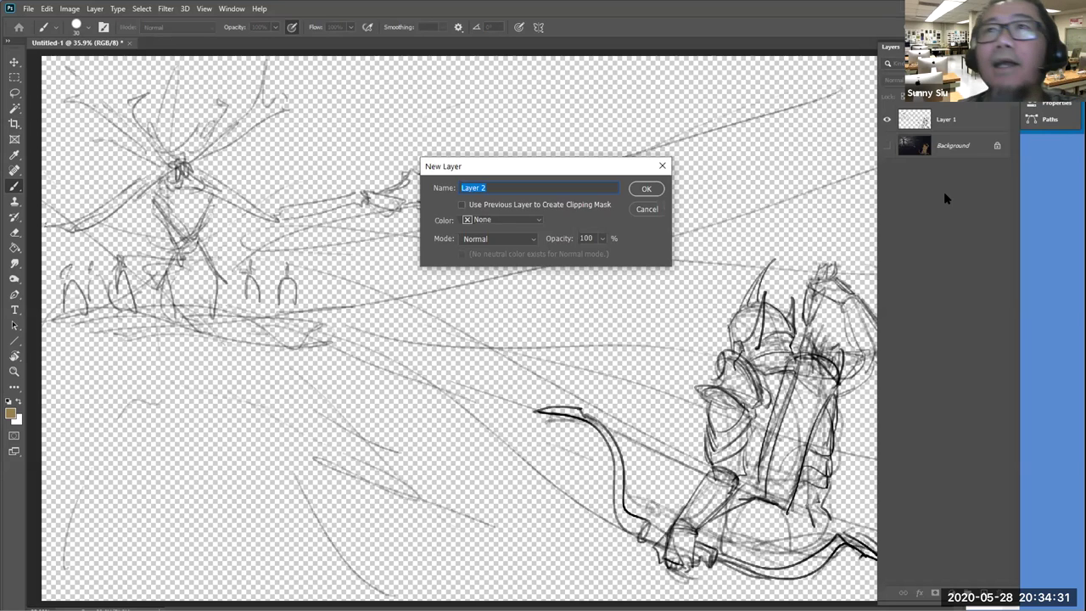
pyautogui.press('Return')
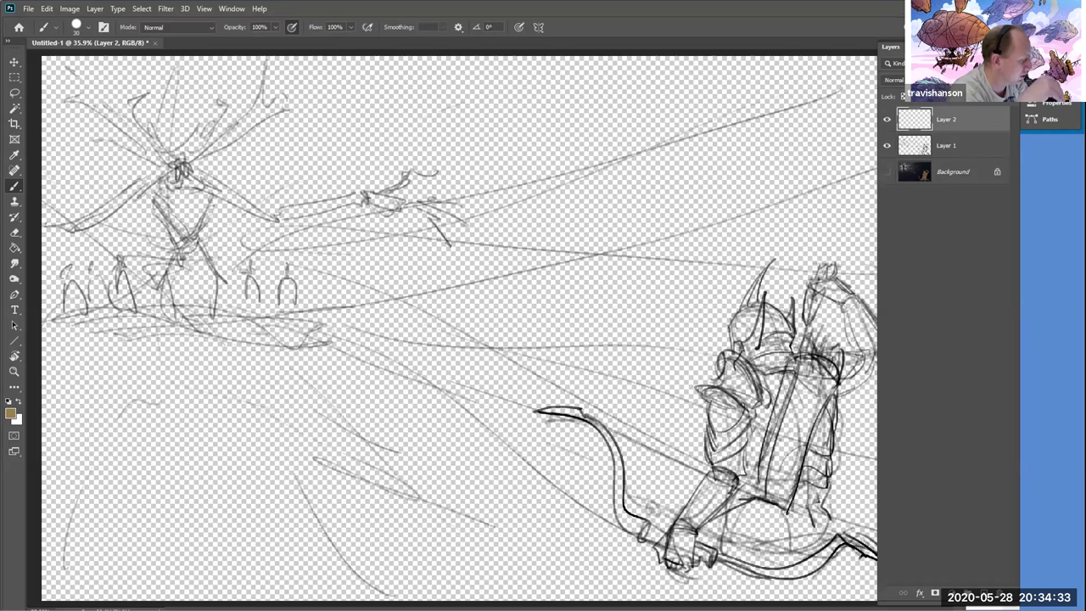
pyautogui.click(18, 403)
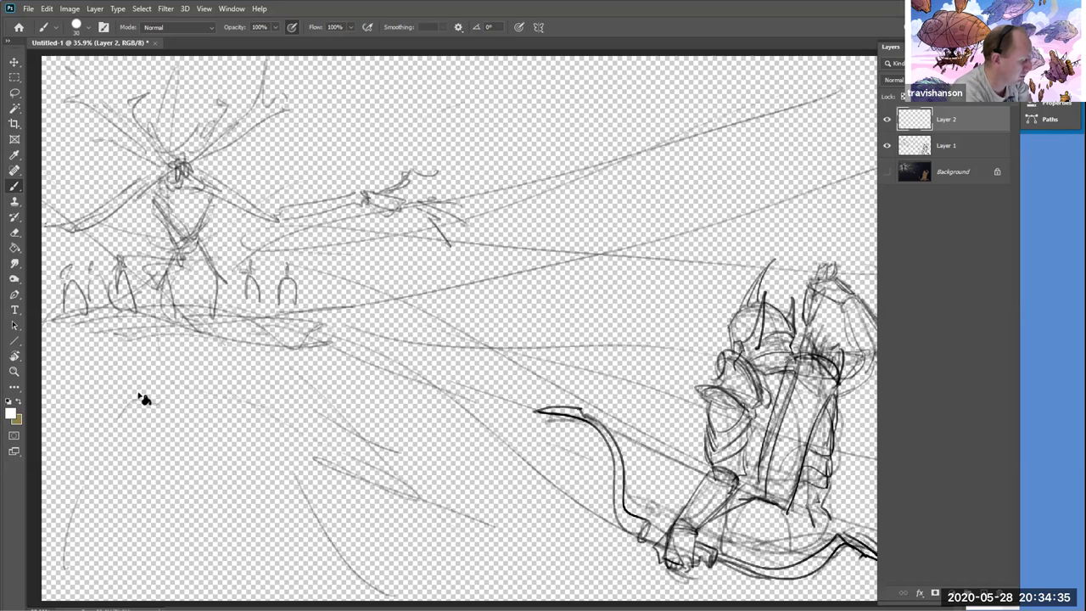
pyautogui.press('g')
pyautogui.click(871, 144)
pyautogui.moveTo(921, 111); pyautogui.dragTo(912, 161)
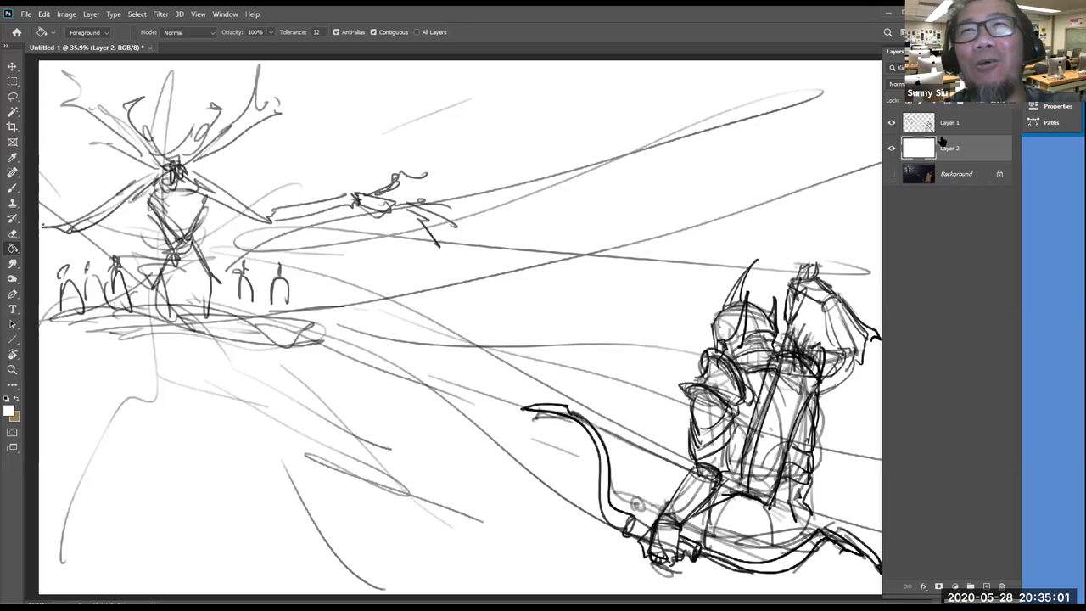
# - Delete the white-filled layer and make the painted Background layer visible again
pyautogui.click(892, 148)
pyautogui.moveTo(908, 152); pyautogui.dragTo(1001, 585)
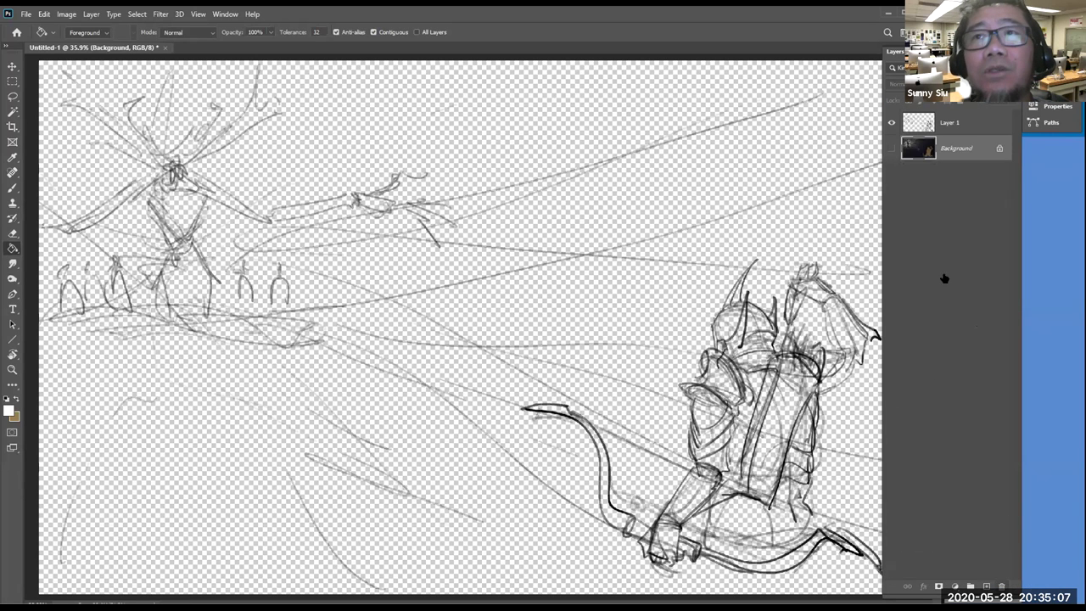
pyautogui.click(891, 149)
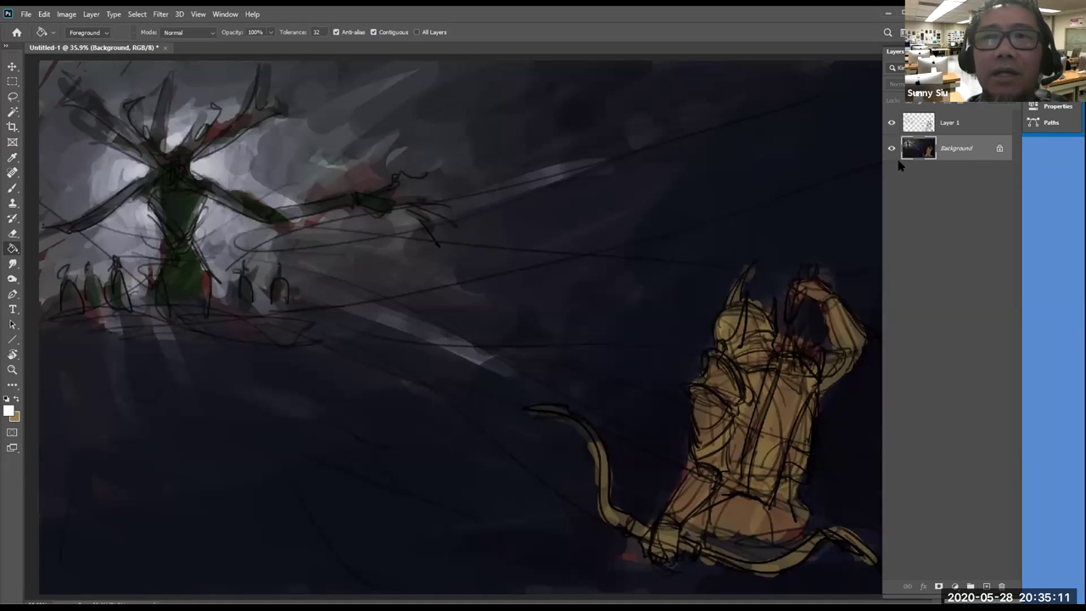
# - Sample the tan from the archer's helmet, darken it to brown #5b4b2a and brush a stroke on the helmet
pyautogui.press('z')
pyautogui.moveTo(652, 239); pyautogui.dragTo(754, 425)
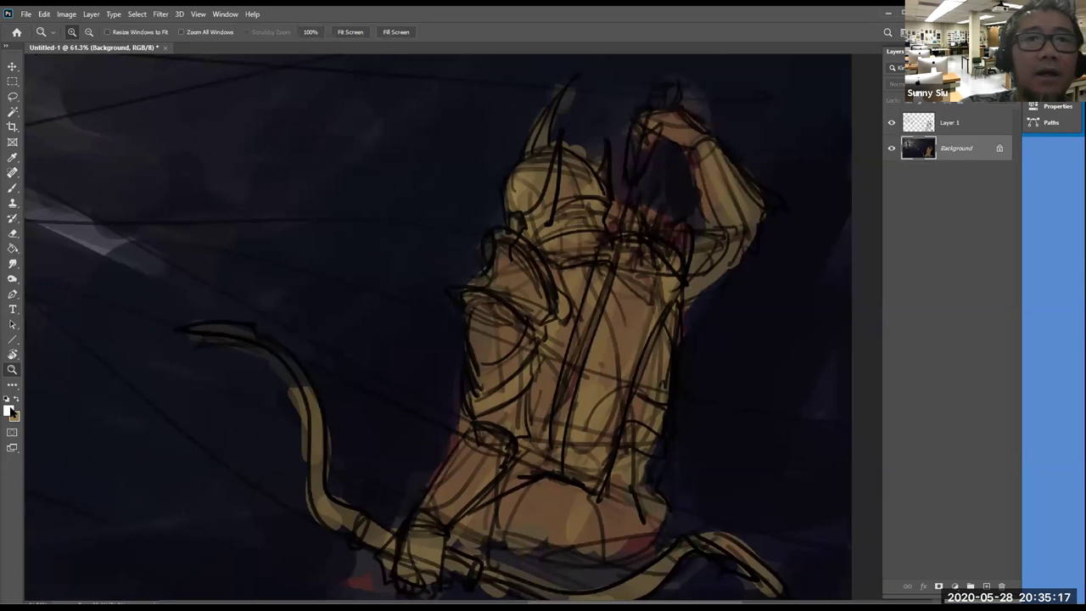
pyautogui.click(9, 410)
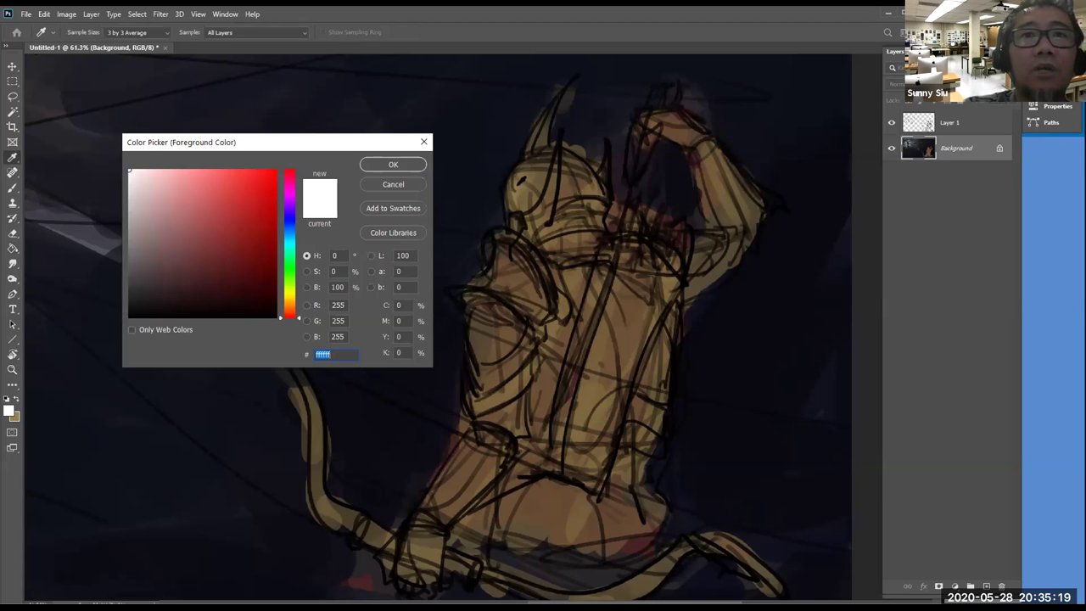
pyautogui.click(517, 185)
pyautogui.moveTo(202, 256)
pyautogui.mouseDown()
pyautogui.moveTo(204, 247)
pyautogui.moveTo(207, 265)
pyautogui.mouseUp()
pyautogui.click(400, 166)
pyautogui.press('b')
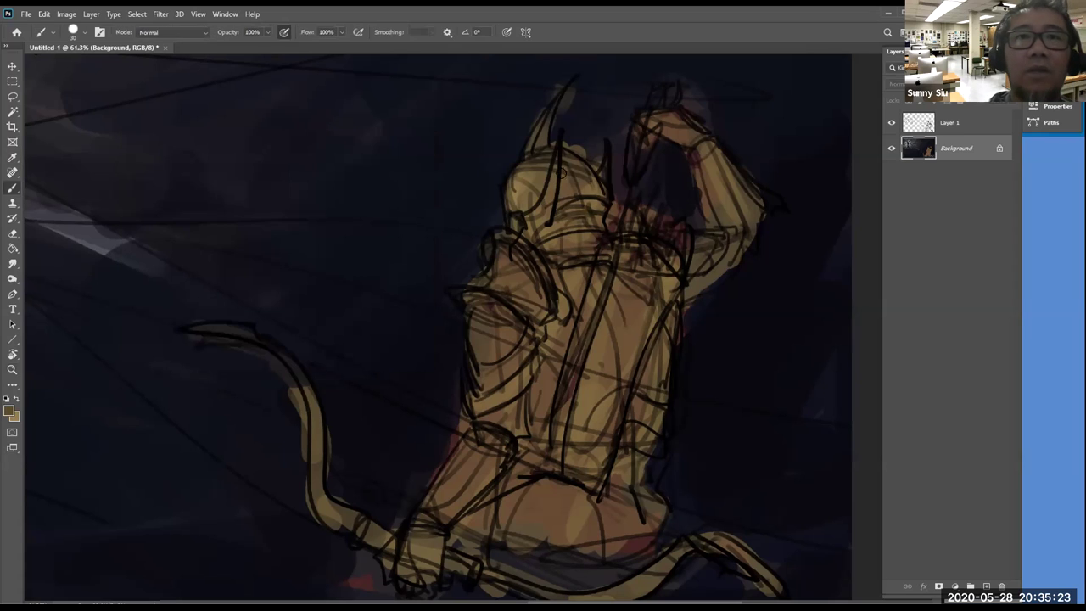
pyautogui.moveTo(598, 191)
pyautogui.mouseDown()
pyautogui.moveTo(563, 216)
pyautogui.moveTo(596, 226)
pyautogui.mouseUp()
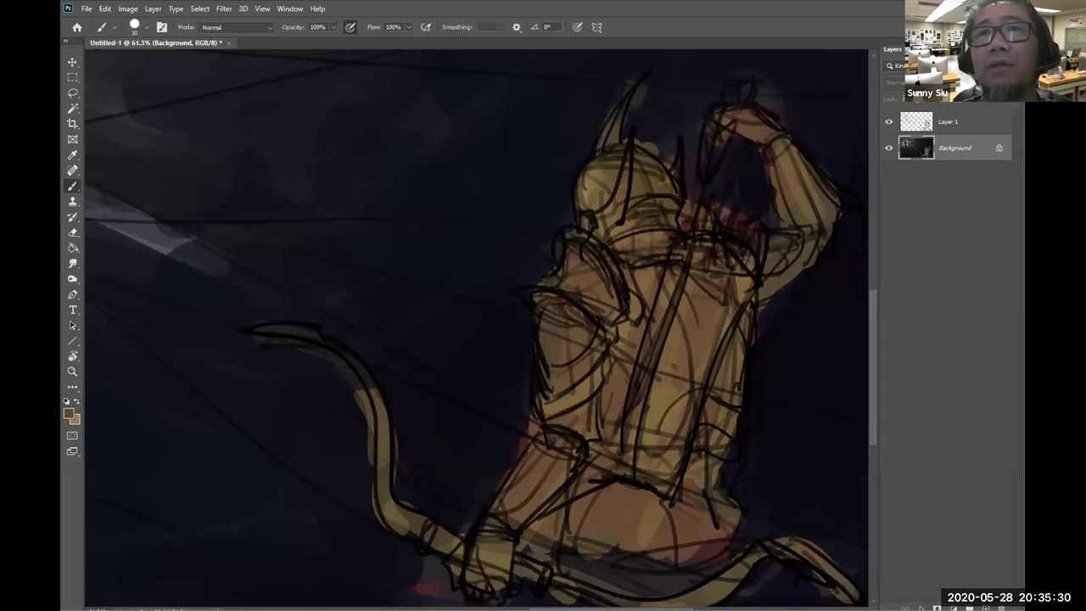
# - Flatten the line sketch on Layer 1 and the painted Background into a single layer
pyautogui.moveTo(962, 41); pyautogui.dragTo(950, 90)
pyautogui.click(965, 172)
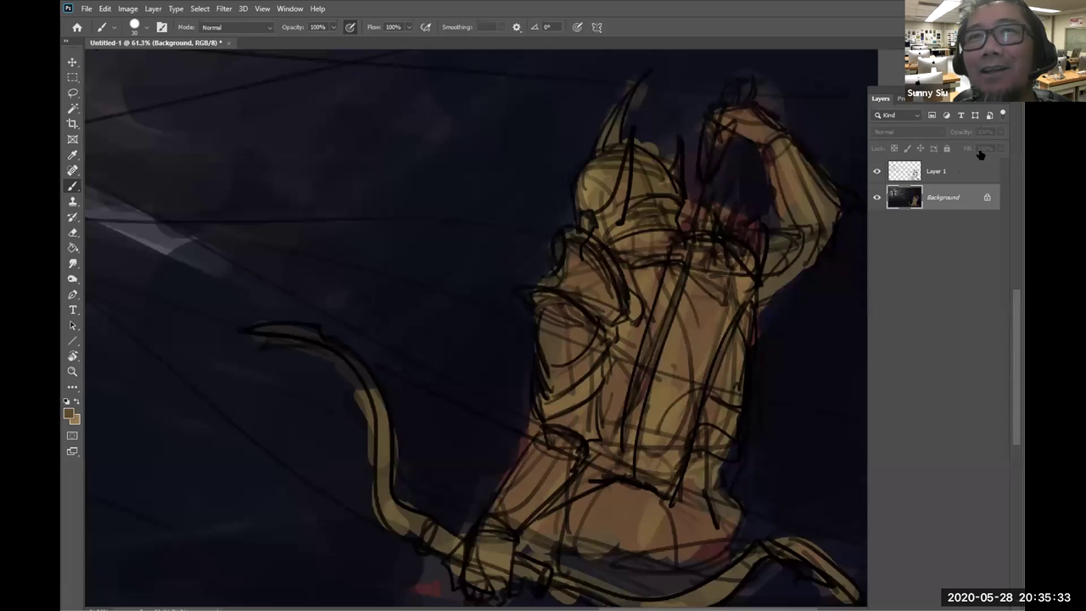
pyautogui.click(1002, 98)
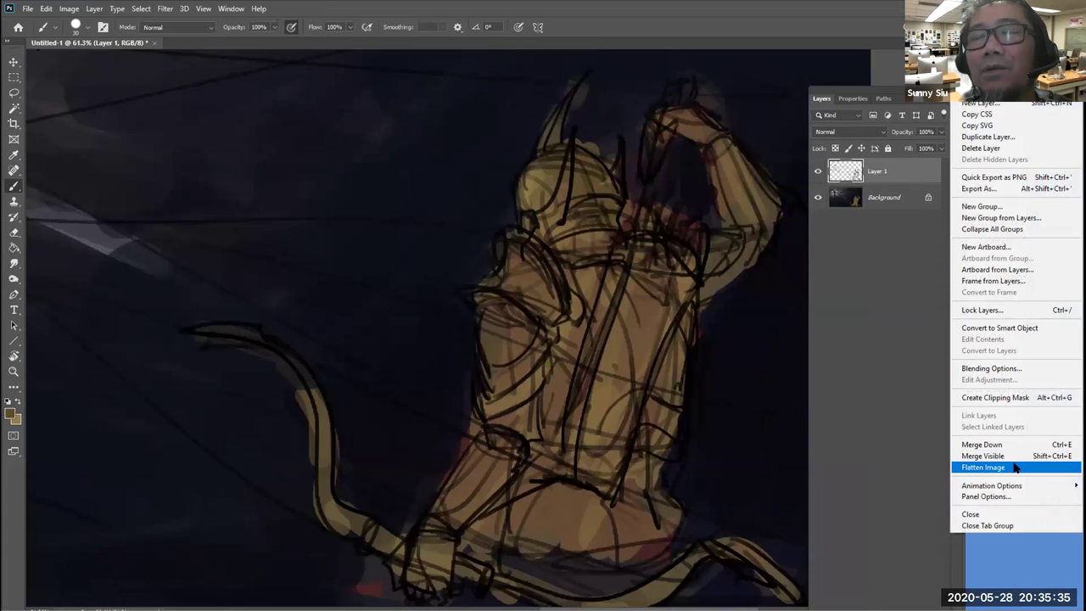
pyautogui.click(983, 467)
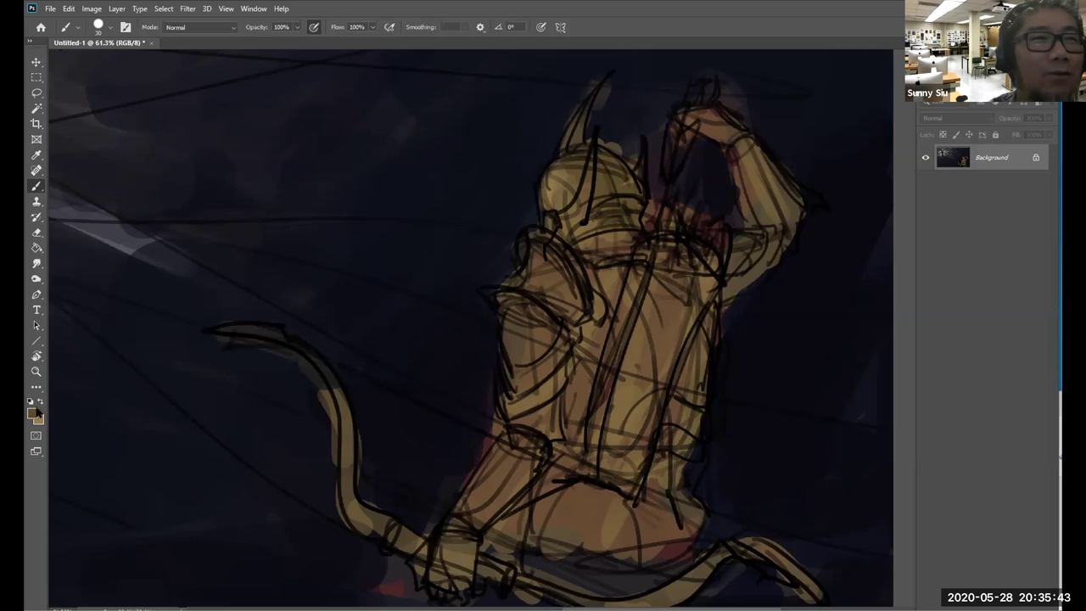
# - Darken the foreground brown to #312814 and set the brush size to 15
pyautogui.click(35, 416)
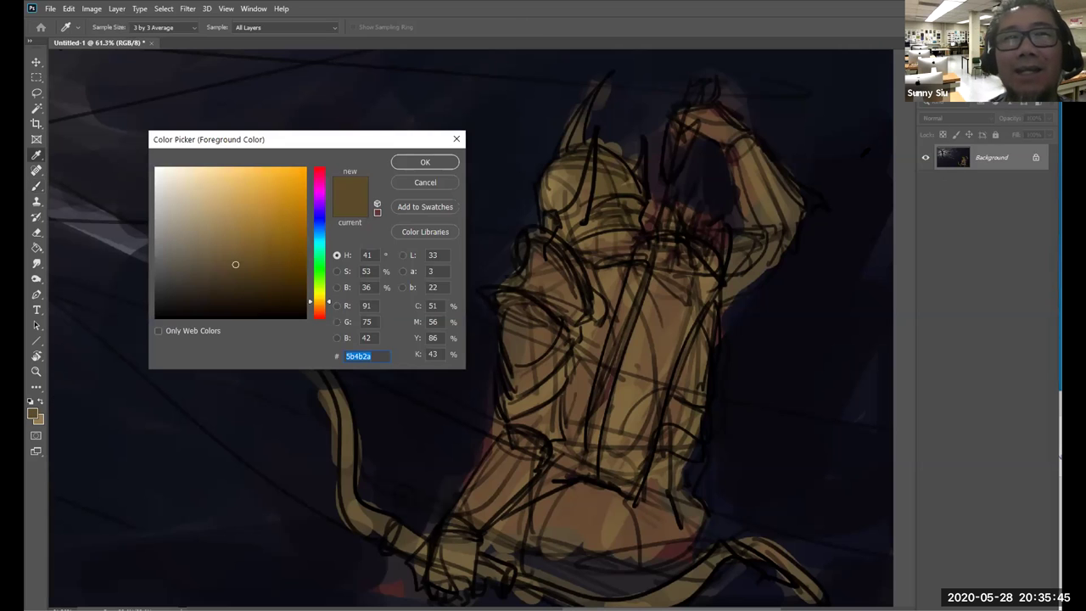
pyautogui.click(240, 276)
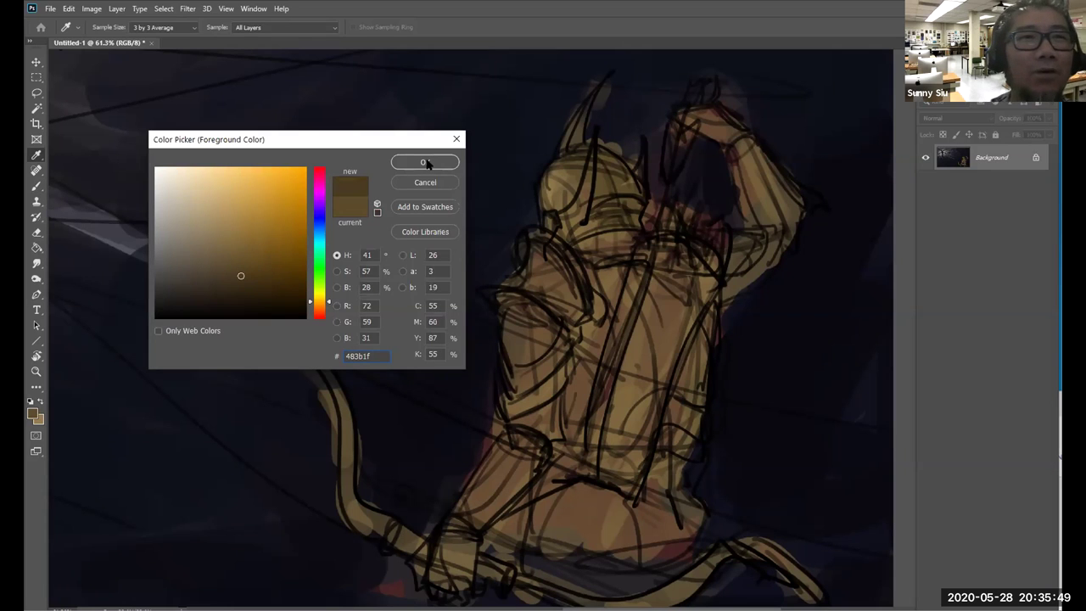
pyautogui.click(425, 162)
pyautogui.press('b')
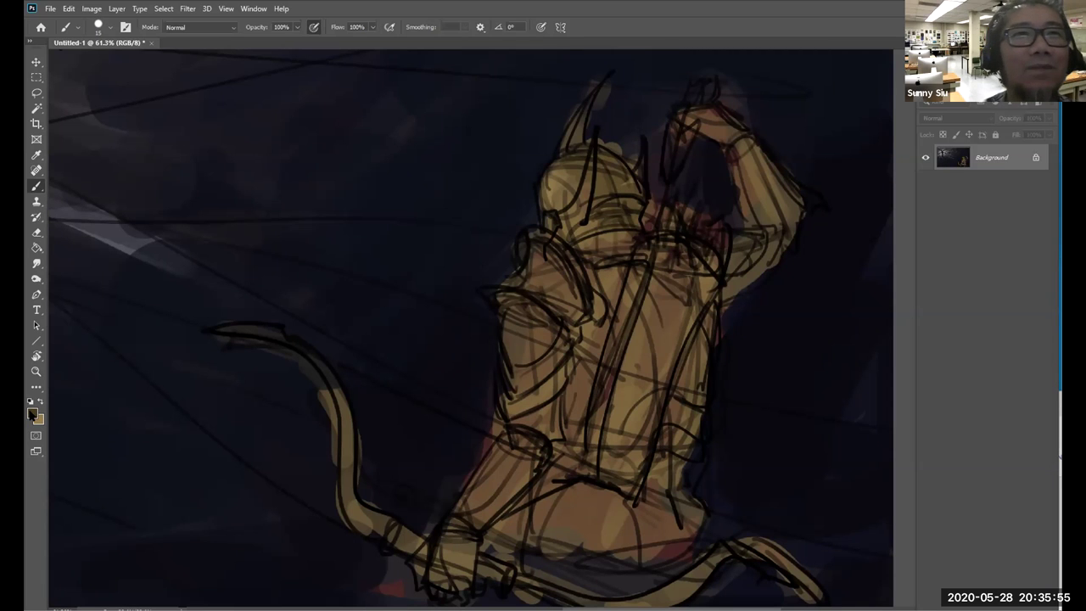
pyautogui.click(32, 413)
pyautogui.moveTo(307, 139); pyautogui.dragTo(338, 104)
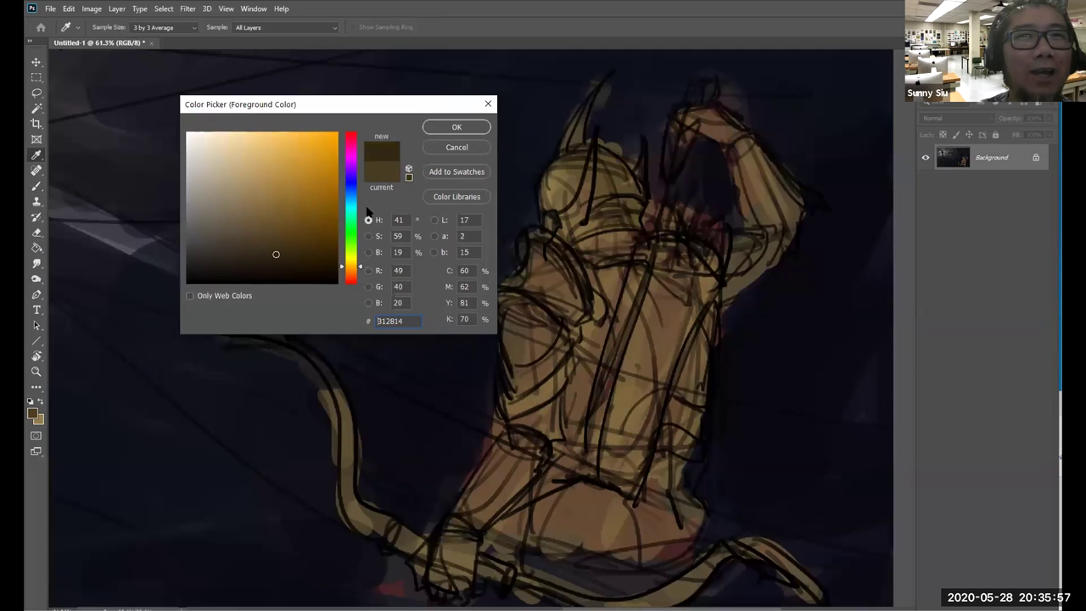
pyautogui.click(457, 127)
pyautogui.press('b')
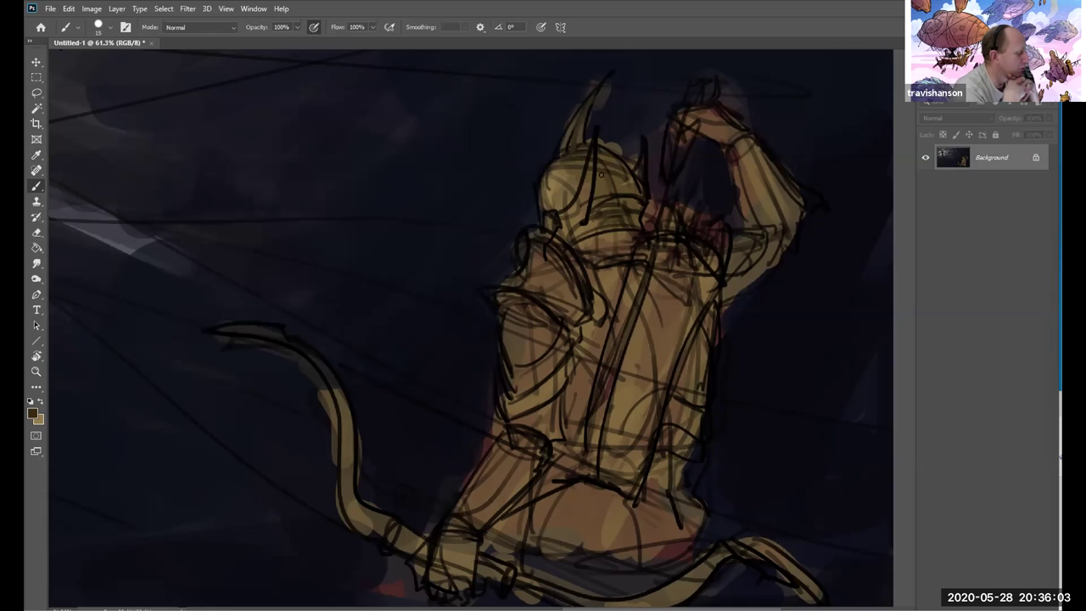
# - Brush dark brown shadows onto the back of the archer's helmet, the collar and the area behind the shoulder plate
pyautogui.moveTo(630, 206); pyautogui.dragTo(596, 228)
pyautogui.moveTo(636, 180); pyautogui.dragTo(604, 192)
pyautogui.moveTo(583, 246); pyautogui.dragTo(645, 237)
pyautogui.moveTo(623, 256); pyautogui.dragTo(643, 246)
pyautogui.moveTo(565, 246); pyautogui.dragTo(584, 276)
pyautogui.moveTo(575, 313)
pyautogui.mouseDown()
pyautogui.moveTo(546, 306)
pyautogui.moveTo(579, 322)
pyautogui.mouseUp()
pyautogui.moveTo(592, 280)
pyautogui.mouseDown()
pyautogui.moveTo(574, 350)
pyautogui.moveTo(587, 349)
pyautogui.moveTo(592, 273)
pyautogui.mouseUp()
pyautogui.moveTo(568, 309)
pyautogui.mouseDown()
pyautogui.moveTo(597, 274)
pyautogui.moveTo(582, 303)
pyautogui.mouseUp()
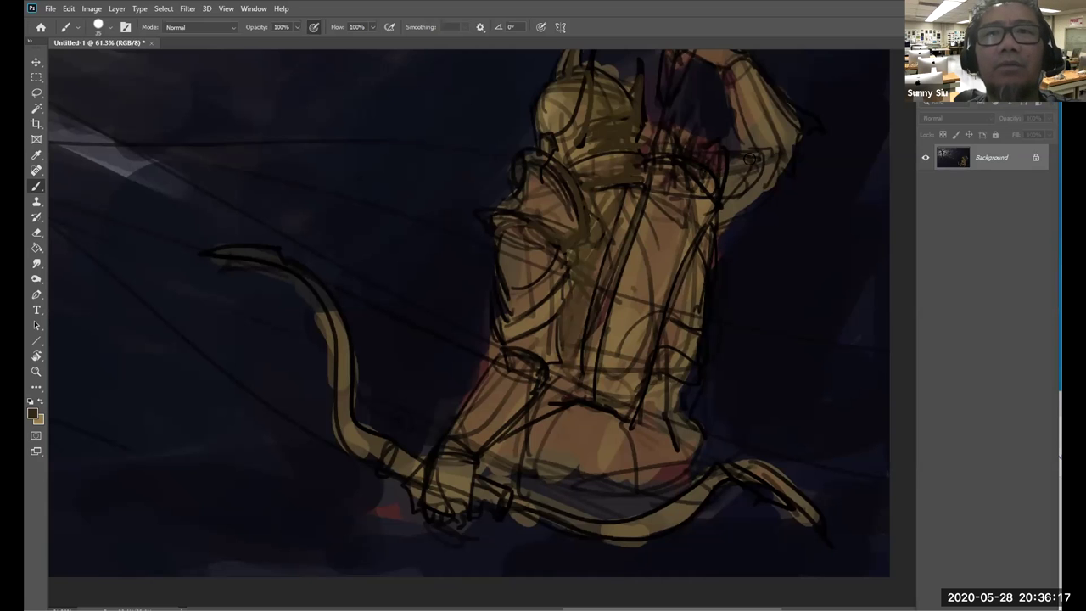
# - Shade the archer's raised arm, the side of the torso and the bow with dark brown
pyautogui.moveTo(786, 148); pyautogui.dragTo(805, 210)
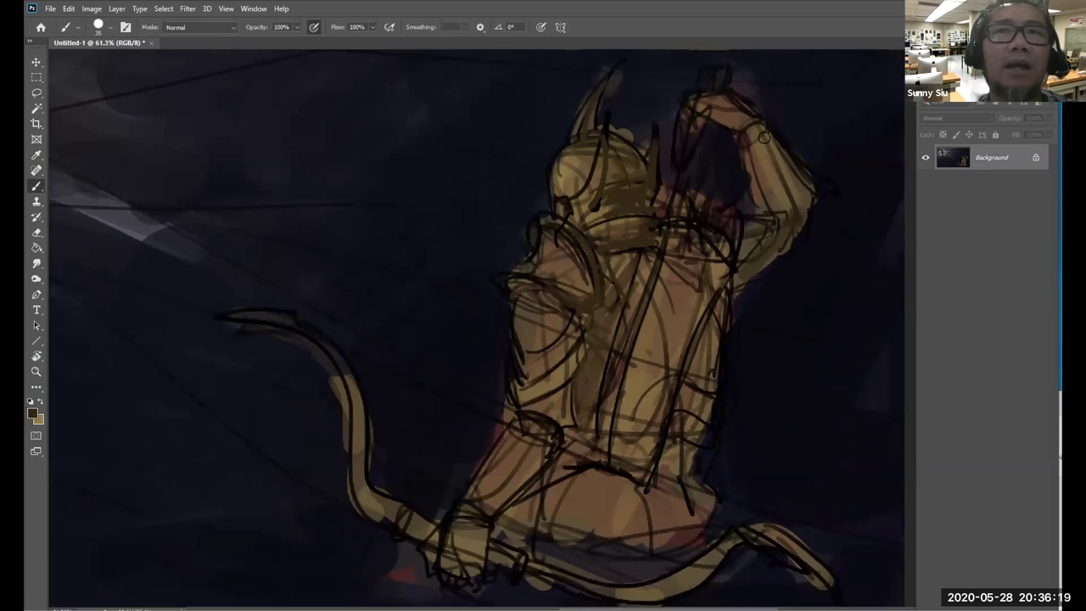
pyautogui.moveTo(775, 137); pyautogui.dragTo(781, 196)
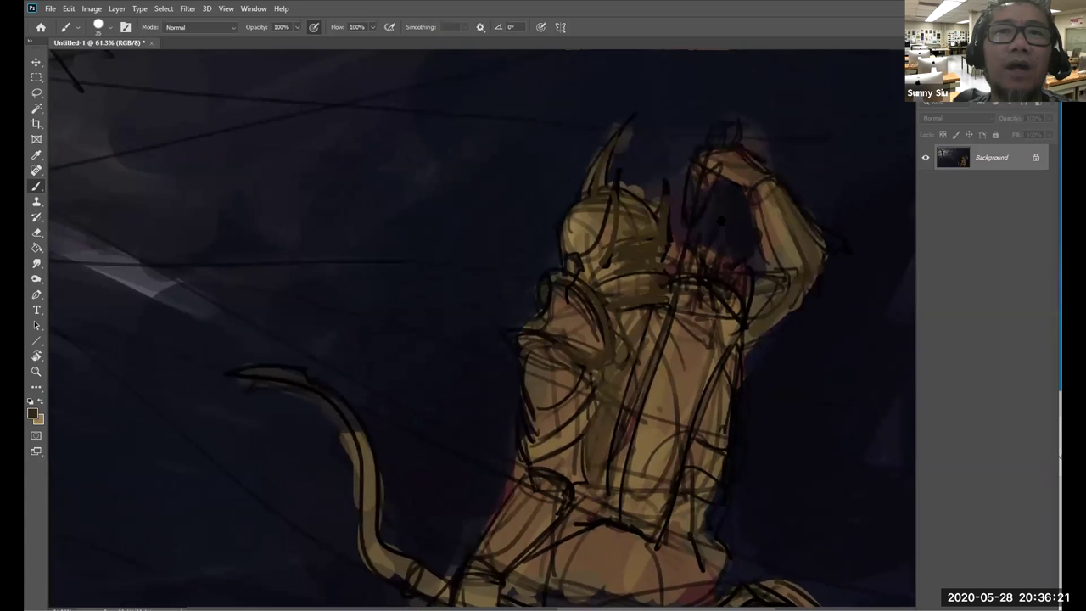
pyautogui.scroll(-3, 730, 159)
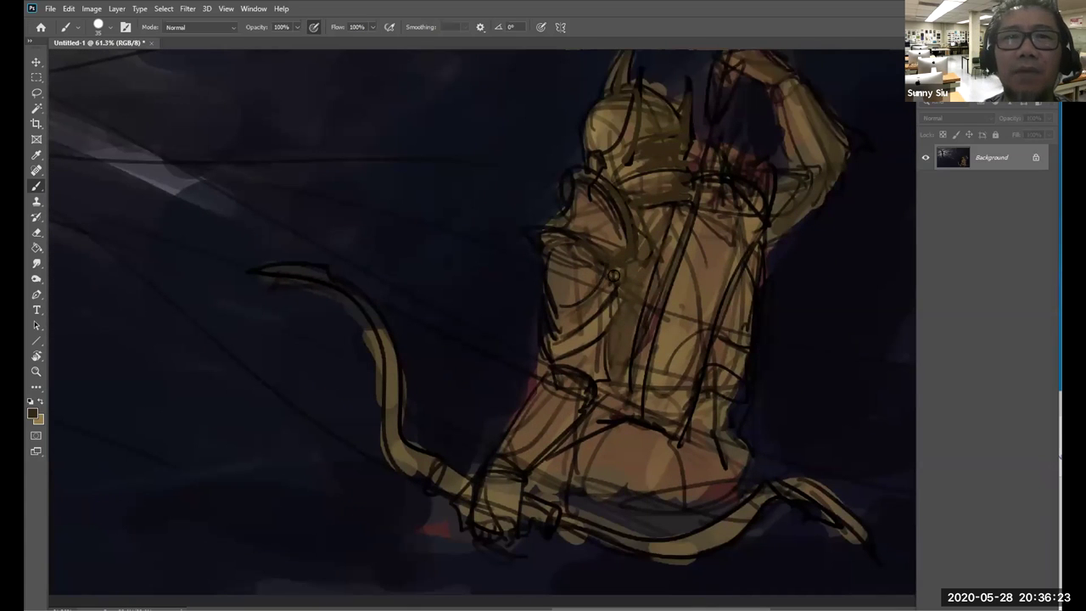
pyautogui.scroll(-3, 580, 356)
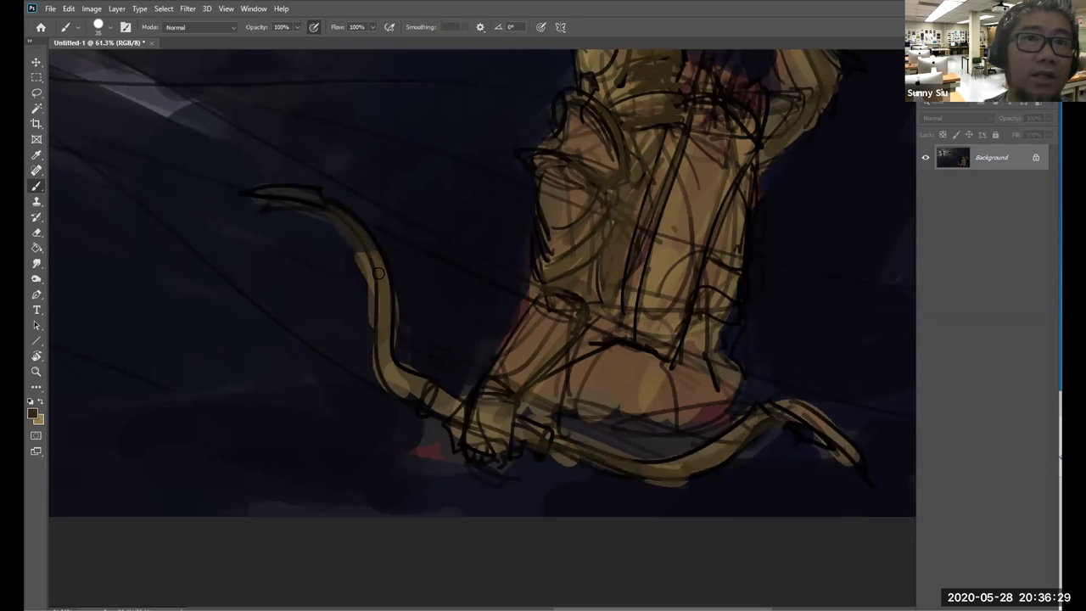
pyautogui.moveTo(620, 409); pyautogui.dragTo(611, 466)
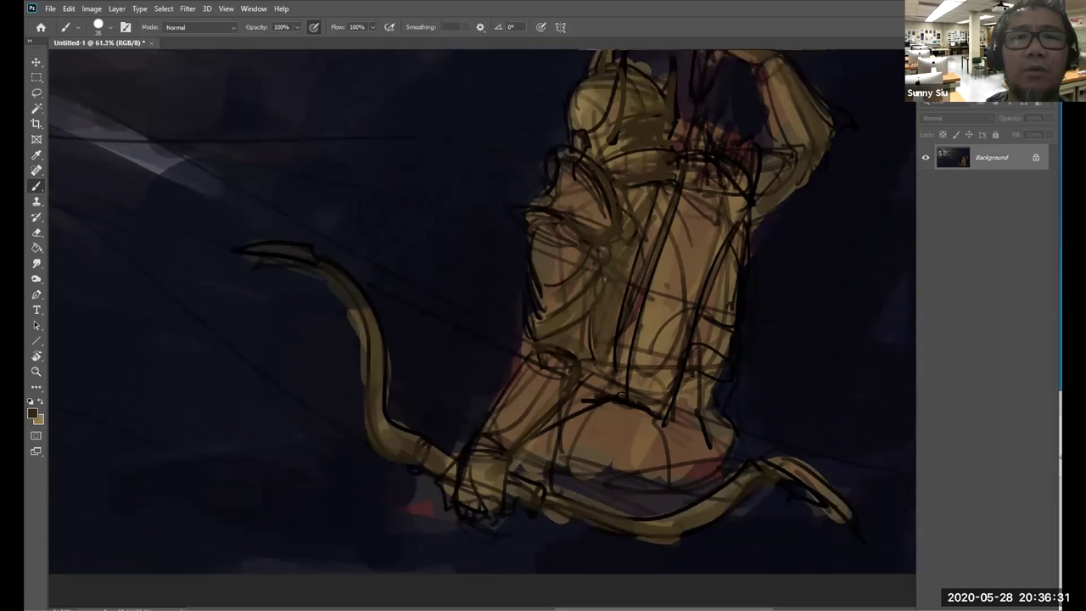
# - Change the foreground to dark navy and paint shadows around the shoulder plate, down the back and along the lowered sleeve
pyautogui.keyDown('alt'); pyautogui.click(74, 365); pyautogui.keyUp('alt')
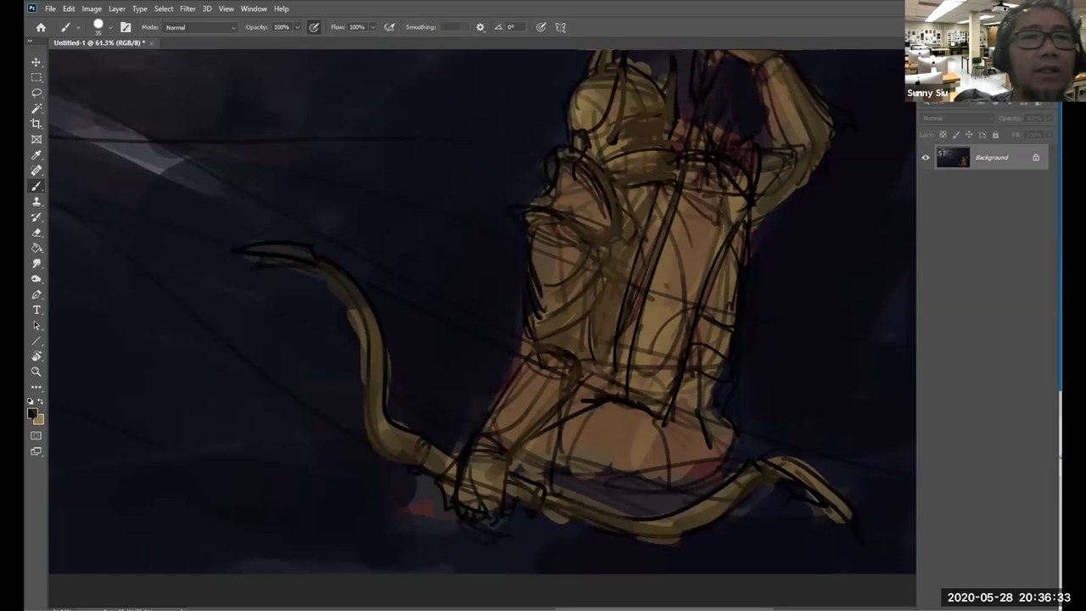
pyautogui.click(353, 193)
pyautogui.click(281, 263)
pyautogui.click(442, 129)
pyautogui.press('b')
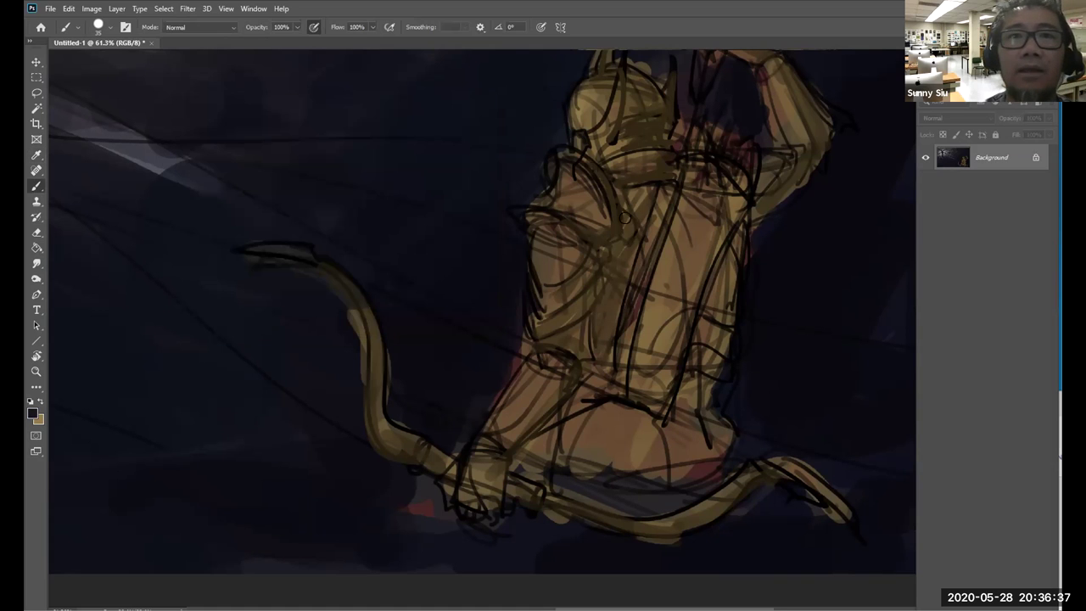
pyautogui.moveTo(586, 160)
pyautogui.mouseDown()
pyautogui.moveTo(619, 235)
pyautogui.moveTo(534, 216)
pyautogui.mouseUp()
pyautogui.moveTo(621, 226)
pyautogui.mouseDown()
pyautogui.moveTo(659, 199)
pyautogui.moveTo(620, 203)
pyautogui.moveTo(622, 226)
pyautogui.moveTo(634, 187)
pyautogui.moveTo(624, 222)
pyautogui.moveTo(647, 204)
pyautogui.moveTo(627, 246)
pyautogui.moveTo(576, 273)
pyautogui.moveTo(587, 244)
pyautogui.moveTo(600, 259)
pyautogui.moveTo(600, 248)
pyautogui.moveTo(546, 304)
pyautogui.moveTo(604, 277)
pyautogui.moveTo(572, 317)
pyautogui.moveTo(615, 275)
pyautogui.moveTo(557, 323)
pyautogui.moveTo(608, 276)
pyautogui.moveTo(615, 249)
pyautogui.moveTo(601, 282)
pyautogui.moveTo(610, 305)
pyautogui.moveTo(622, 294)
pyautogui.moveTo(609, 333)
pyautogui.mouseUp()
pyautogui.hotkey('ctrl', 'z')
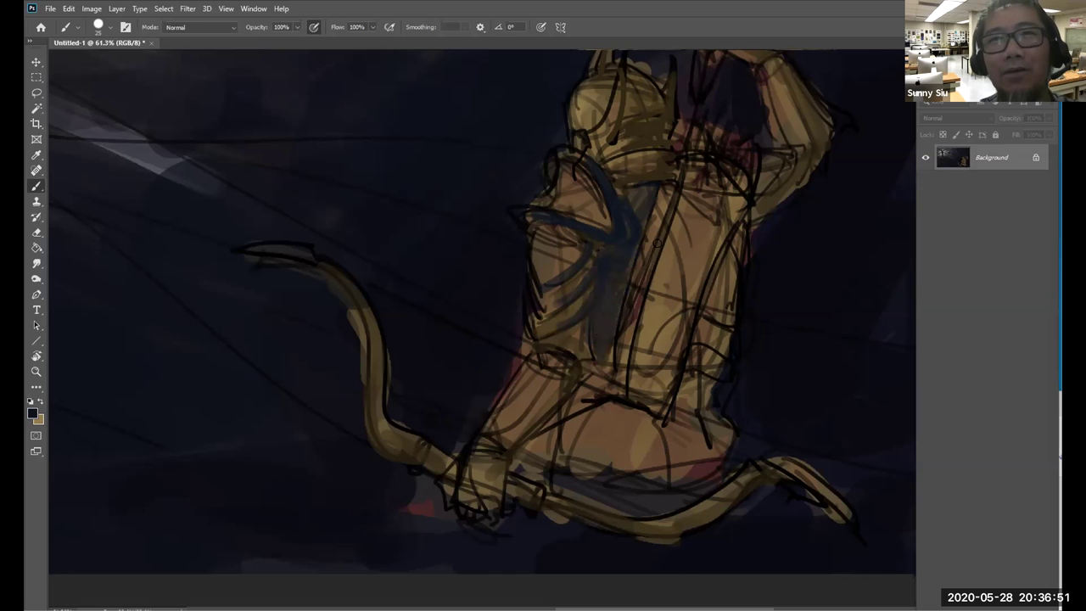
pyautogui.moveTo(642, 225)
pyautogui.mouseDown()
pyautogui.moveTo(631, 305)
pyautogui.moveTo(605, 351)
pyautogui.moveTo(604, 332)
pyautogui.moveTo(585, 331)
pyautogui.moveTo(594, 312)
pyautogui.moveTo(580, 363)
pyautogui.moveTo(563, 338)
pyautogui.moveTo(581, 364)
pyautogui.moveTo(509, 450)
pyautogui.mouseUp()
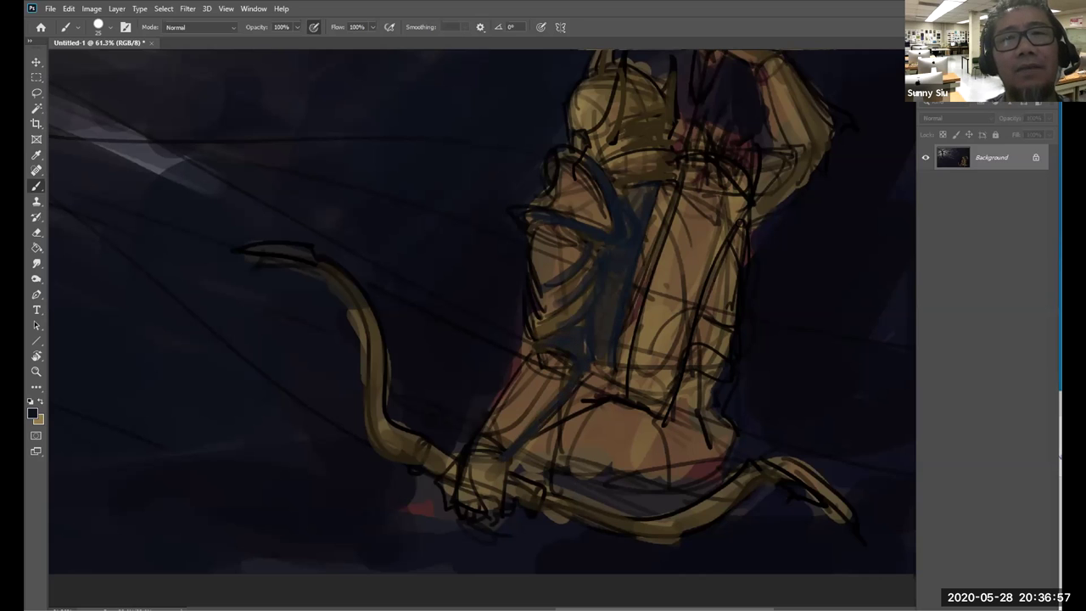
# - Paint navy shadows along the quiver's edges and the side of the waist with a size 25 brush
pyautogui.moveTo(742, 221); pyautogui.dragTo(678, 397)
pyautogui.moveTo(655, 194)
pyautogui.mouseDown()
pyautogui.moveTo(606, 387)
pyautogui.moveTo(643, 410)
pyautogui.mouseUp()
pyautogui.moveTo(733, 257)
pyautogui.mouseDown()
pyautogui.moveTo(704, 342)
pyautogui.moveTo(705, 331)
pyautogui.mouseUp()
pyautogui.moveTo(740, 289)
pyautogui.mouseDown()
pyautogui.moveTo(726, 341)
pyautogui.moveTo(698, 382)
pyautogui.mouseUp()
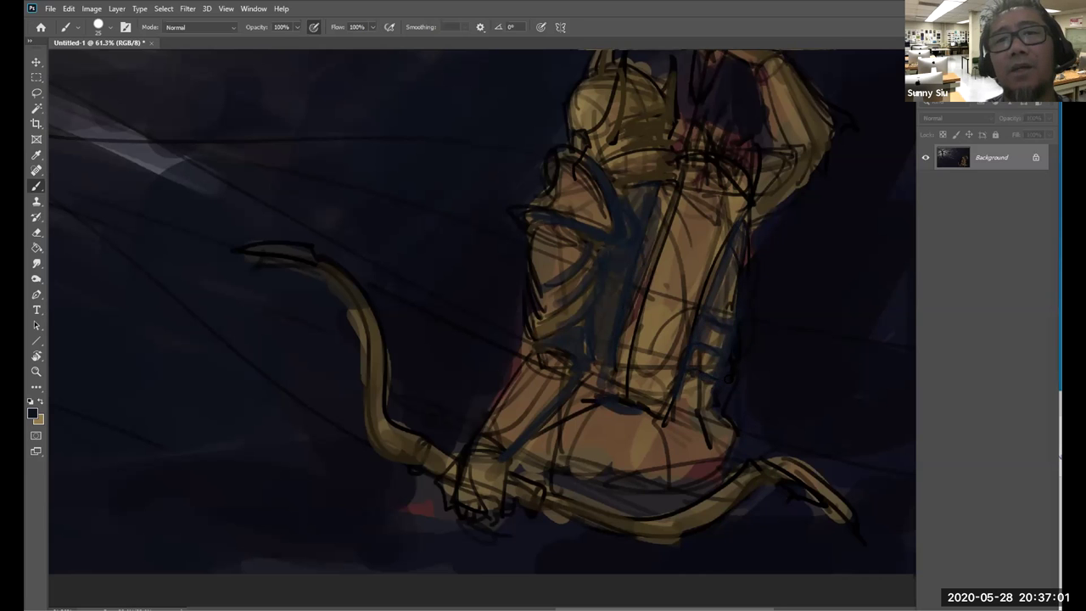
# - Paint navy shadows along the underside, elbow and wrist of the archer's raised arm
pyautogui.moveTo(761, 219)
pyautogui.mouseDown()
pyautogui.moveTo(738, 282)
pyautogui.moveTo(777, 212)
pyautogui.mouseUp()
pyautogui.moveTo(734, 271); pyautogui.dragTo(794, 198)
pyautogui.moveTo(744, 147); pyautogui.dragTo(752, 197)
pyautogui.moveTo(709, 121)
pyautogui.mouseDown()
pyautogui.moveTo(739, 121)
pyautogui.moveTo(761, 147)
pyautogui.mouseUp()
# - Paint navy shadows on the back of the helmet, its horns and the collar below it
pyautogui.moveTo(605, 153); pyautogui.dragTo(587, 215)
pyautogui.moveTo(599, 205)
pyautogui.mouseDown()
pyautogui.moveTo(636, 186)
pyautogui.moveTo(635, 195)
pyautogui.mouseUp()
pyautogui.moveTo(635, 201); pyautogui.dragTo(604, 211)
pyautogui.moveTo(646, 152); pyautogui.dragTo(646, 188)
pyautogui.moveTo(583, 124); pyautogui.dragTo(591, 90)
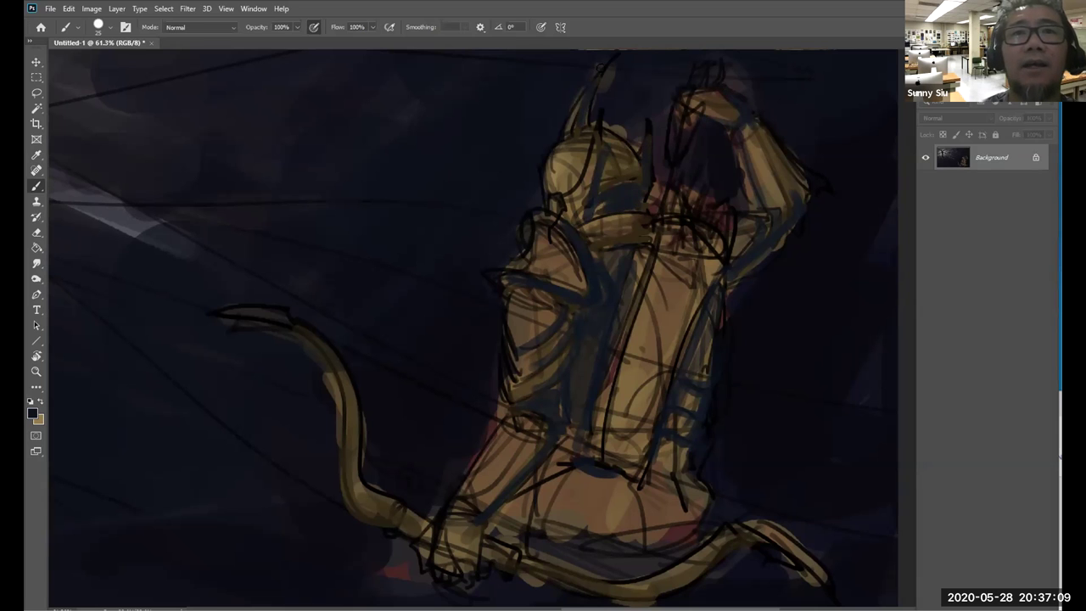
pyautogui.moveTo(594, 240); pyautogui.dragTo(621, 244)
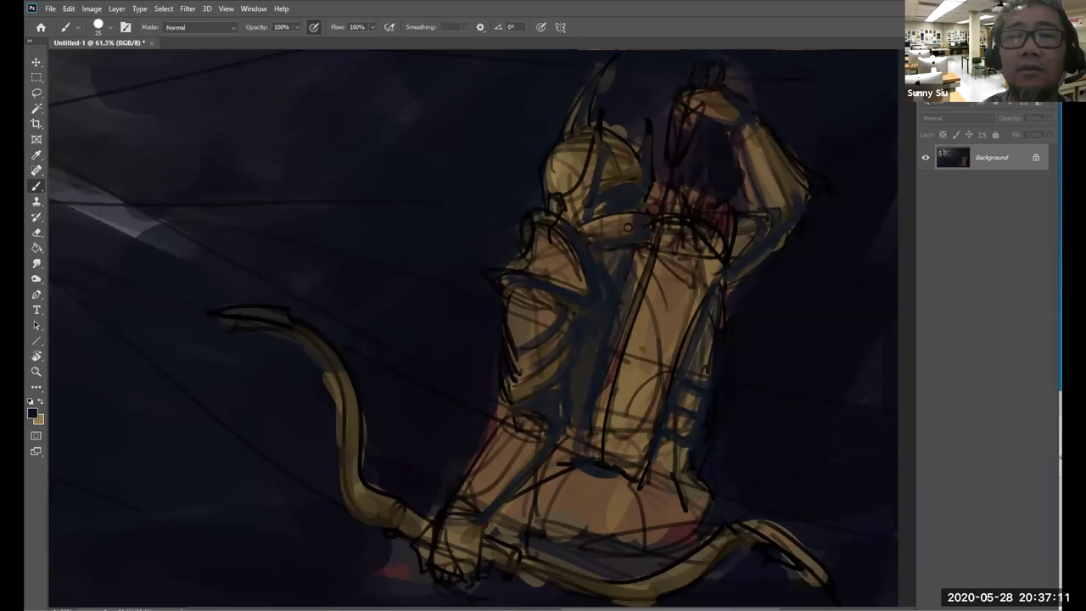
# - Darken the archer's hips, both limbs of the bow and the gripping hand with navy strokes
pyautogui.scroll(-3, 631, 336)
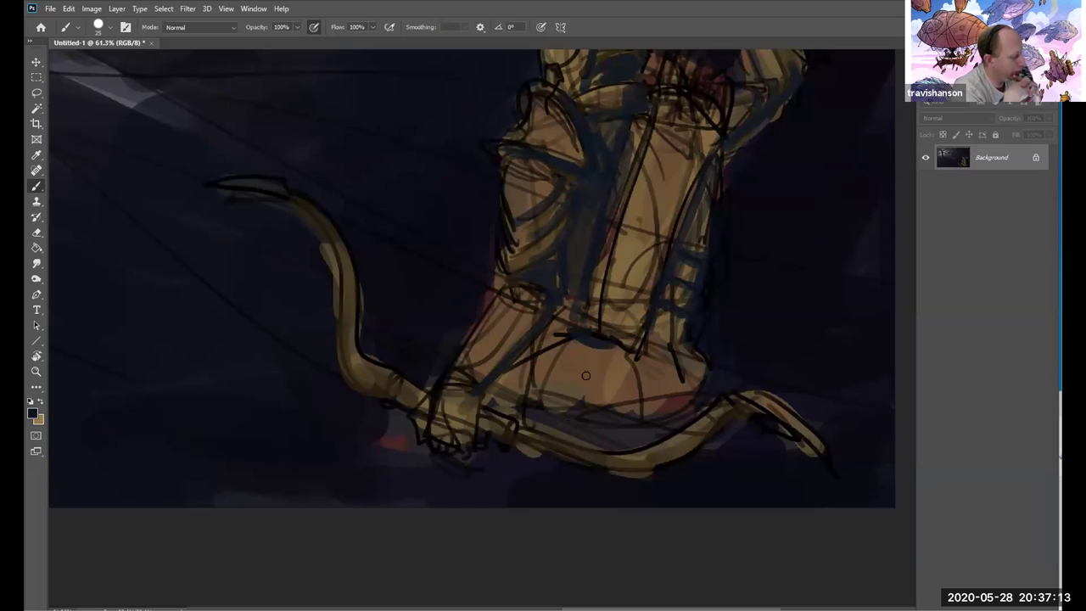
pyautogui.moveTo(692, 383)
pyautogui.mouseDown()
pyautogui.moveTo(622, 434)
pyautogui.moveTo(664, 348)
pyautogui.moveTo(603, 399)
pyautogui.moveTo(602, 357)
pyautogui.moveTo(533, 419)
pyautogui.moveTo(558, 326)
pyautogui.moveTo(601, 418)
pyautogui.mouseUp()
pyautogui.moveTo(679, 370)
pyautogui.mouseDown()
pyautogui.moveTo(514, 437)
pyautogui.moveTo(728, 427)
pyautogui.moveTo(855, 455)
pyautogui.mouseUp()
pyautogui.moveTo(309, 224)
pyautogui.mouseDown()
pyautogui.moveTo(355, 371)
pyautogui.moveTo(407, 400)
pyautogui.mouseUp()
pyautogui.moveTo(484, 422); pyautogui.dragTo(486, 390)
pyautogui.moveTo(574, 303); pyautogui.dragTo(564, 312)
# - Glaze navy over the archer's lower garment and along the quiver with a size 45 brush
pyautogui.moveTo(559, 441); pyautogui.dragTo(514, 609)
pyautogui.moveTo(607, 317); pyautogui.dragTo(552, 494)
pyautogui.moveTo(599, 443)
pyautogui.mouseDown()
pyautogui.moveTo(566, 499)
pyautogui.moveTo(580, 503)
pyautogui.mouseUp()
pyautogui.moveTo(658, 321); pyautogui.dragTo(611, 468)
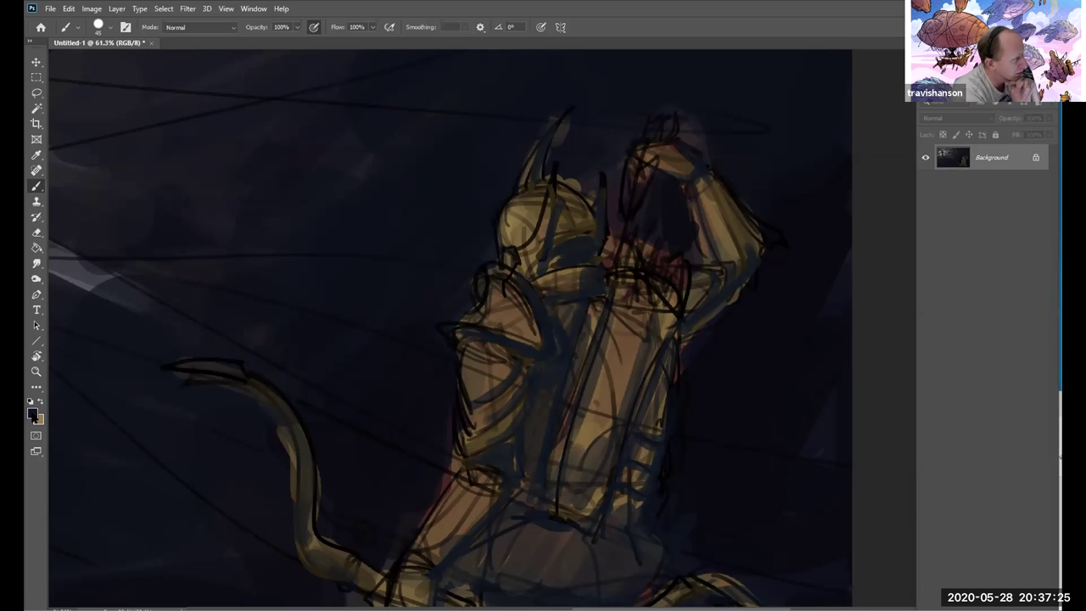
# - Sample the helmet's tan and lighten it to pale yellow #c5b774 as the foreground colour
pyautogui.click(33, 414)
pyautogui.click(512, 213)
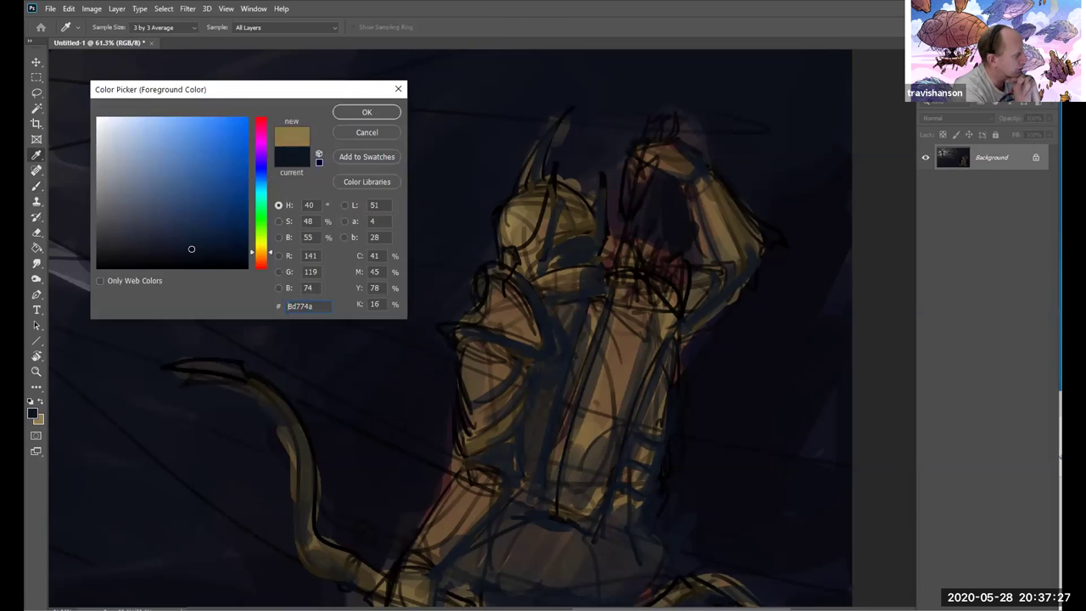
pyautogui.click(265, 248)
pyautogui.click(158, 151)
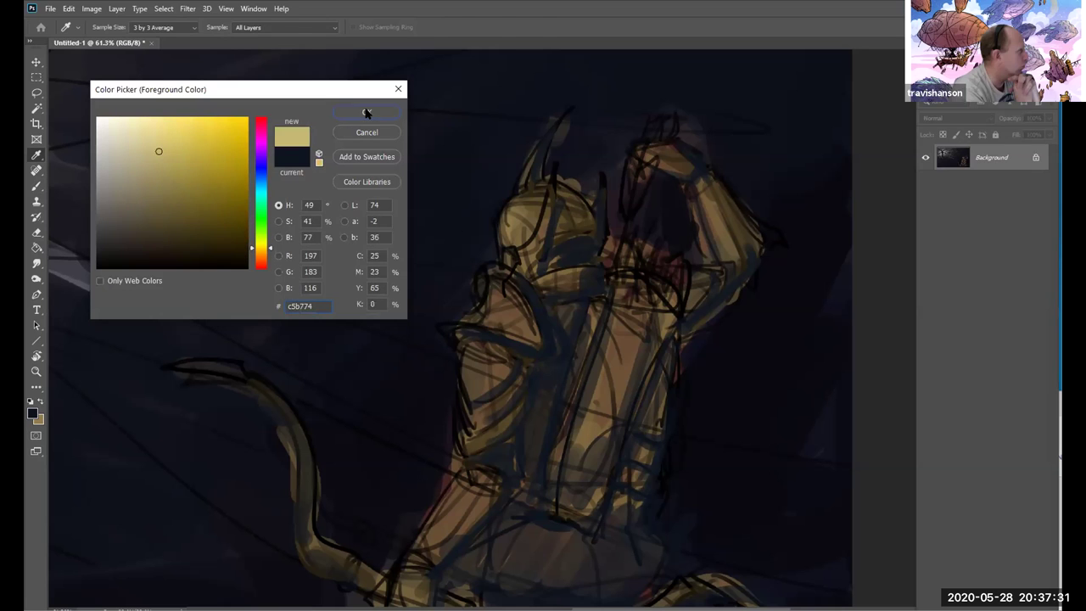
pyautogui.click(366, 111)
# - Try a pale yellow highlight on the front of the helmet with a smaller brush
pyautogui.moveTo(505, 234)
pyautogui.mouseDown()
pyautogui.moveTo(538, 234)
pyautogui.moveTo(519, 238)
pyautogui.moveTo(527, 268)
pyautogui.moveTo(509, 231)
pyautogui.mouseUp()
pyautogui.hotkey('ctrl', 'z')
pyautogui.press('[')
pyautogui.hotkey('ctrl', 'z')
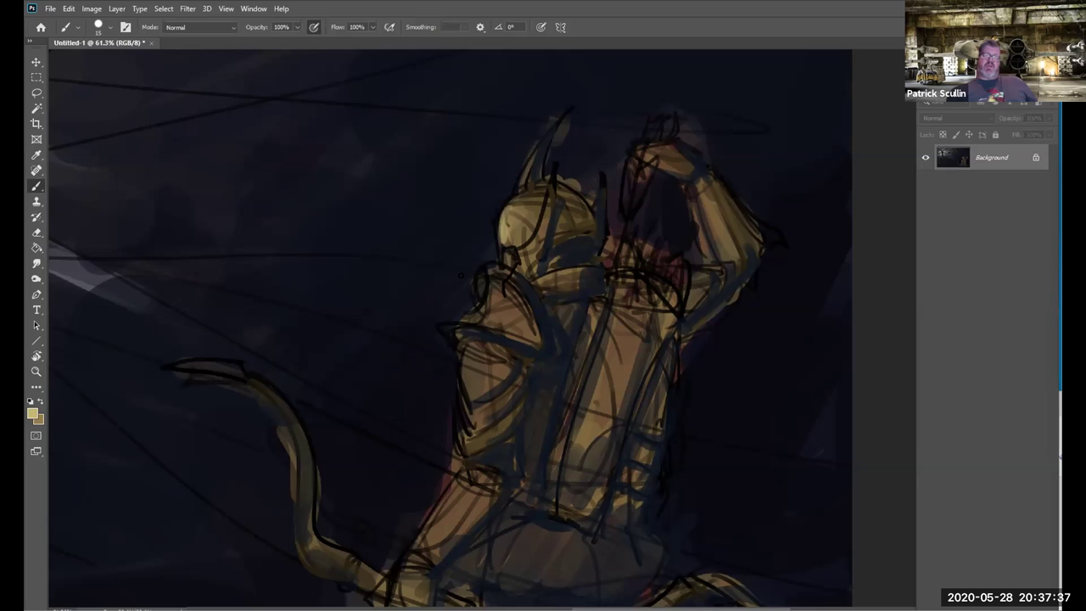
# - Switch the foreground to a darker yellow and highlight the helmet's front edge, trying a stroke along the near horn
pyautogui.click(33, 414)
pyautogui.moveTo(507, 224); pyautogui.dragTo(512, 198)
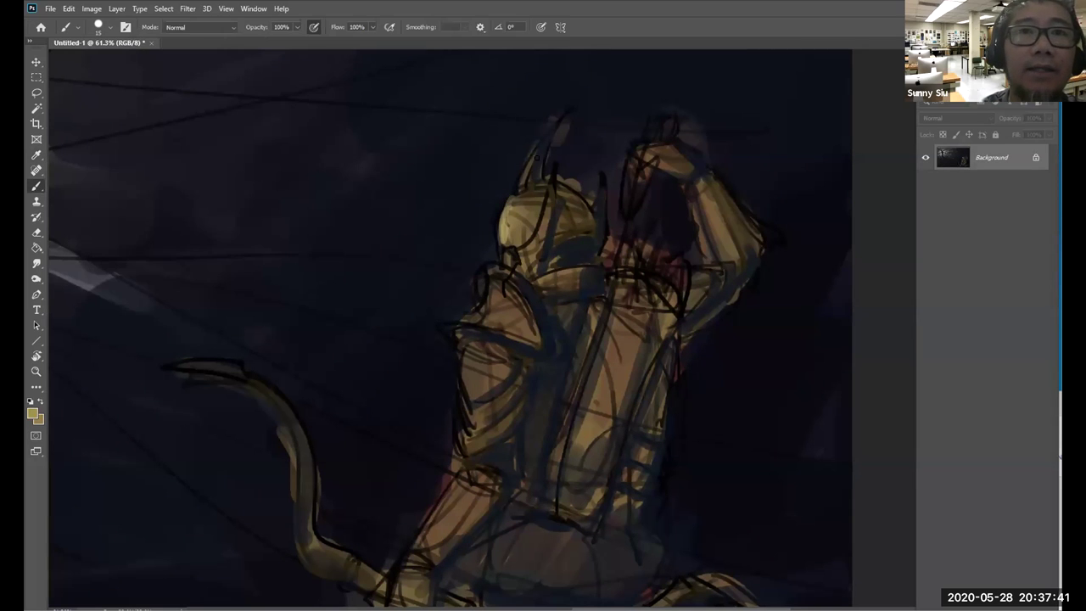
pyautogui.moveTo(552, 121); pyautogui.dragTo(520, 187)
pyautogui.hotkey('ctrl', 'z')
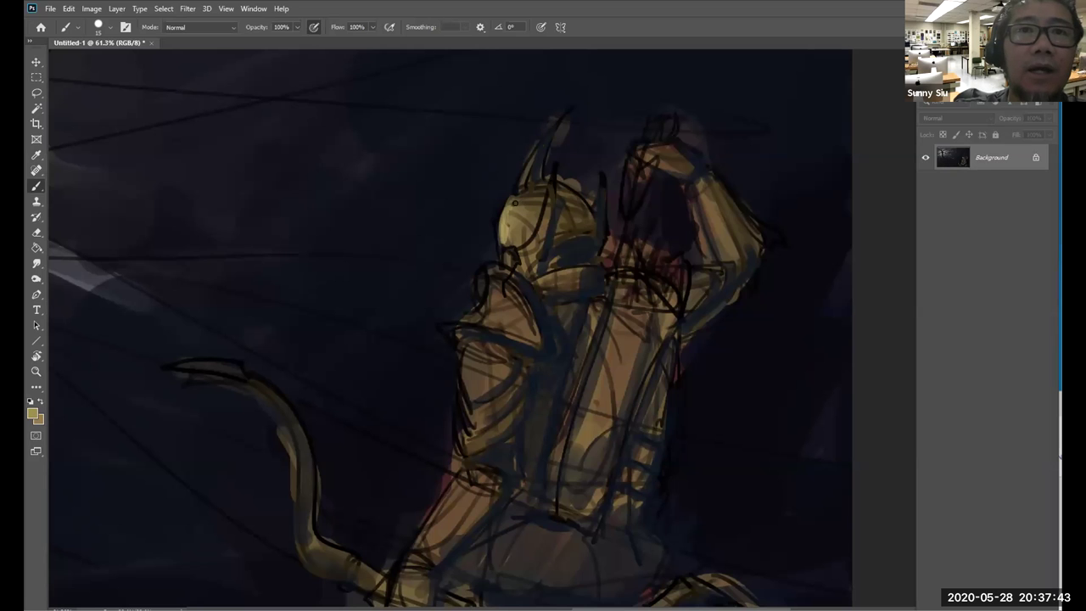
# - Paint a yellow highlight down the helmet's central ridge and try one on the far horn
pyautogui.moveTo(553, 185); pyautogui.dragTo(528, 253)
pyautogui.hotkey('ctrl', 'z')
pyautogui.moveTo(551, 174); pyautogui.dragTo(527, 253)
pyautogui.hotkey('ctrl', 'z')
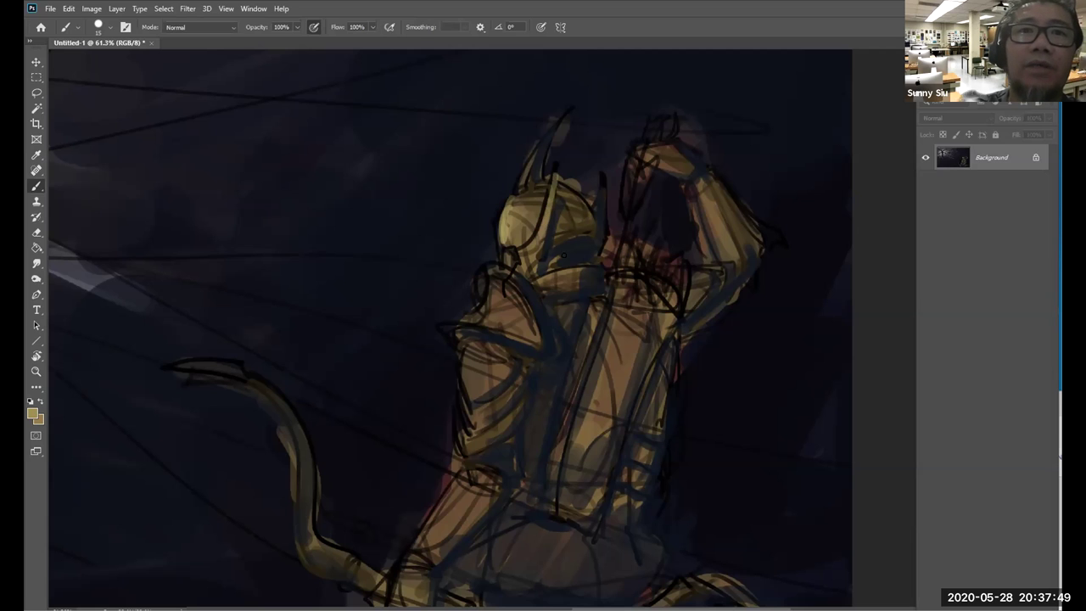
pyautogui.moveTo(599, 176)
pyautogui.mouseDown()
pyautogui.moveTo(592, 210)
pyautogui.moveTo(601, 207)
pyautogui.mouseUp()
pyautogui.hotkey('ctrl', 'z')
# - Add yellow highlights to the archer's shoulder plate, upper sleeve and lowered forearm with a size 15 brush
pyautogui.moveTo(494, 284)
pyautogui.mouseDown()
pyautogui.moveTo(483, 321)
pyautogui.moveTo(502, 315)
pyautogui.mouseUp()
pyautogui.moveTo(525, 370); pyautogui.dragTo(532, 289)
pyautogui.moveTo(476, 263)
pyautogui.mouseDown()
pyautogui.moveTo(475, 300)
pyautogui.moveTo(509, 242)
pyautogui.mouseUp()
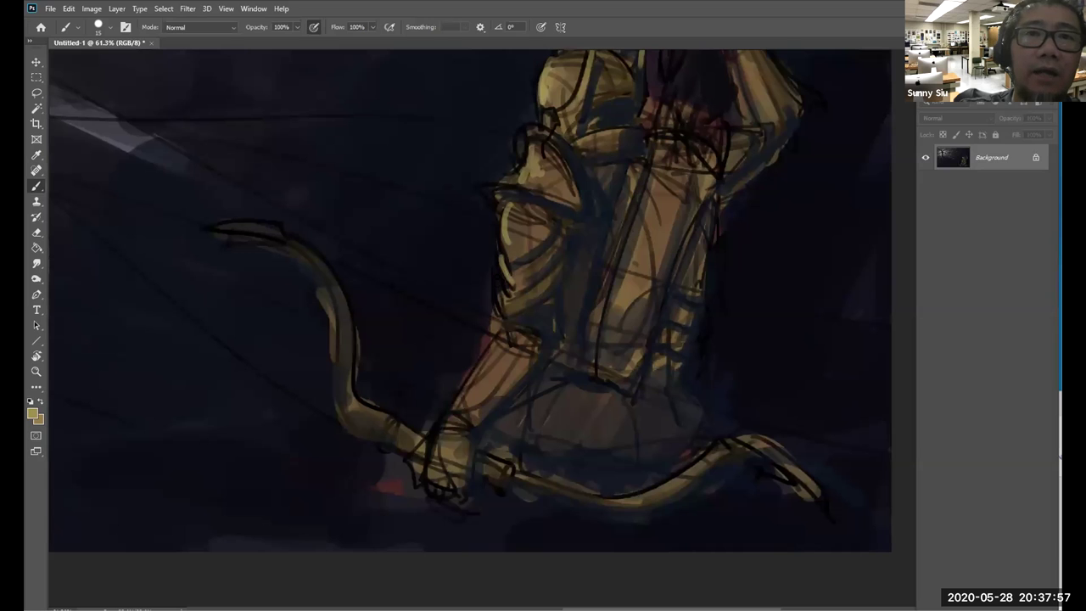
pyautogui.moveTo(494, 360); pyautogui.dragTo(531, 315)
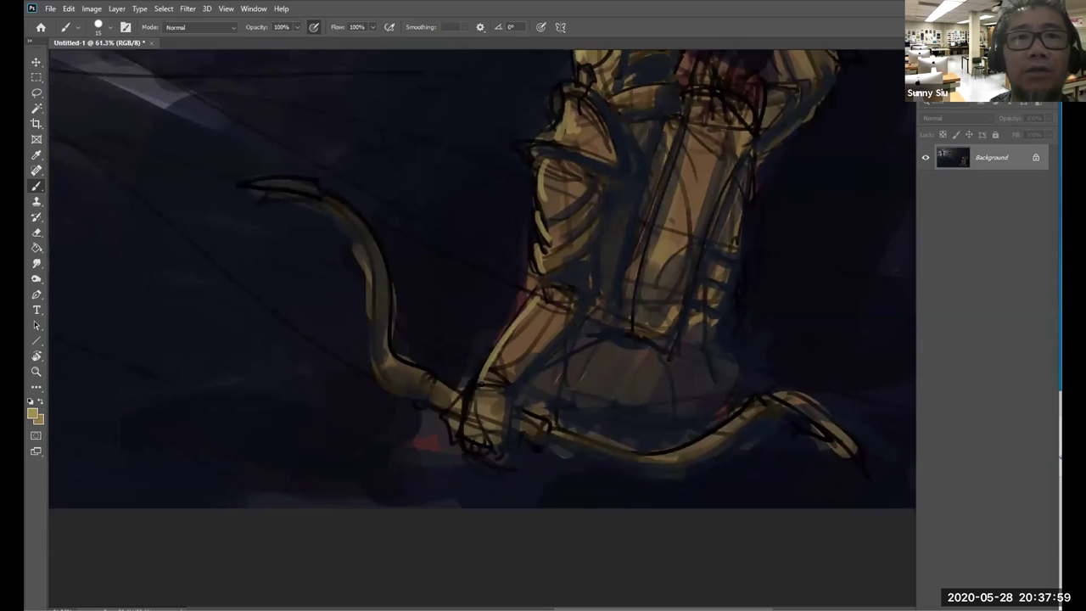
# - Paint yellow highlights on the archer's lowered hand and along both limbs of the bow with the size 15 brush
pyautogui.moveTo(481, 382); pyautogui.dragTo(468, 415)
pyautogui.moveTo(468, 414); pyautogui.dragTo(461, 427)
pyautogui.moveTo(527, 397)
pyautogui.mouseDown()
pyautogui.moveTo(545, 421)
pyautogui.moveTo(520, 424)
pyautogui.mouseUp()
pyautogui.moveTo(271, 220)
pyautogui.mouseDown()
pyautogui.moveTo(320, 233)
pyautogui.moveTo(386, 411)
pyautogui.mouseUp()
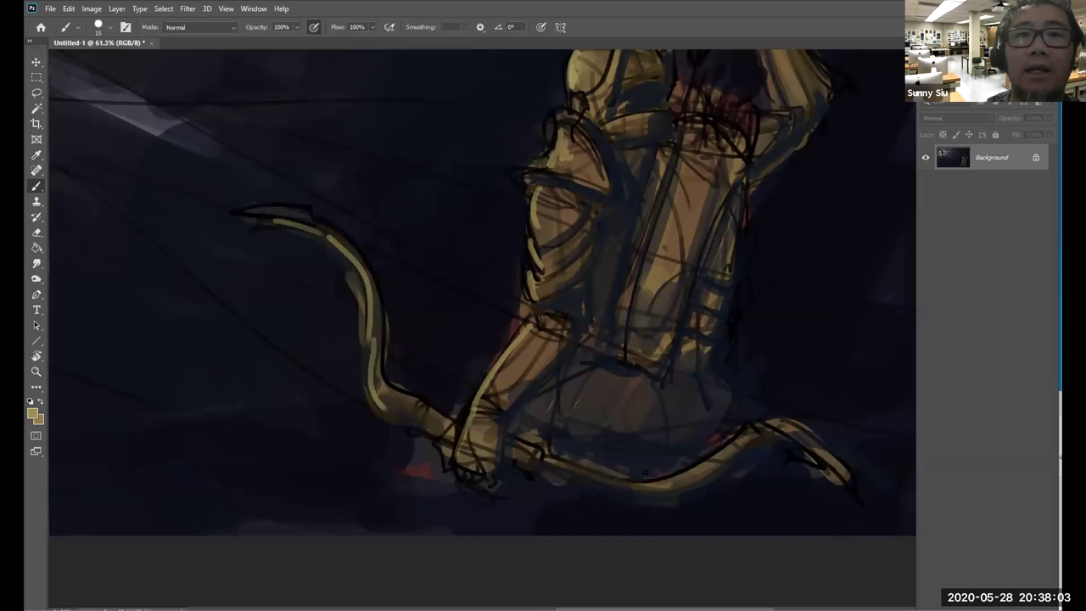
pyautogui.moveTo(565, 469); pyautogui.dragTo(669, 492)
# - Add a yellow highlight along the archer's near horn
pyautogui.moveTo(725, 419); pyautogui.dragTo(642, 570)
pyautogui.moveTo(627, 148)
pyautogui.mouseDown()
pyautogui.moveTo(680, 181)
pyautogui.moveTo(702, 265)
pyautogui.mouseUp()
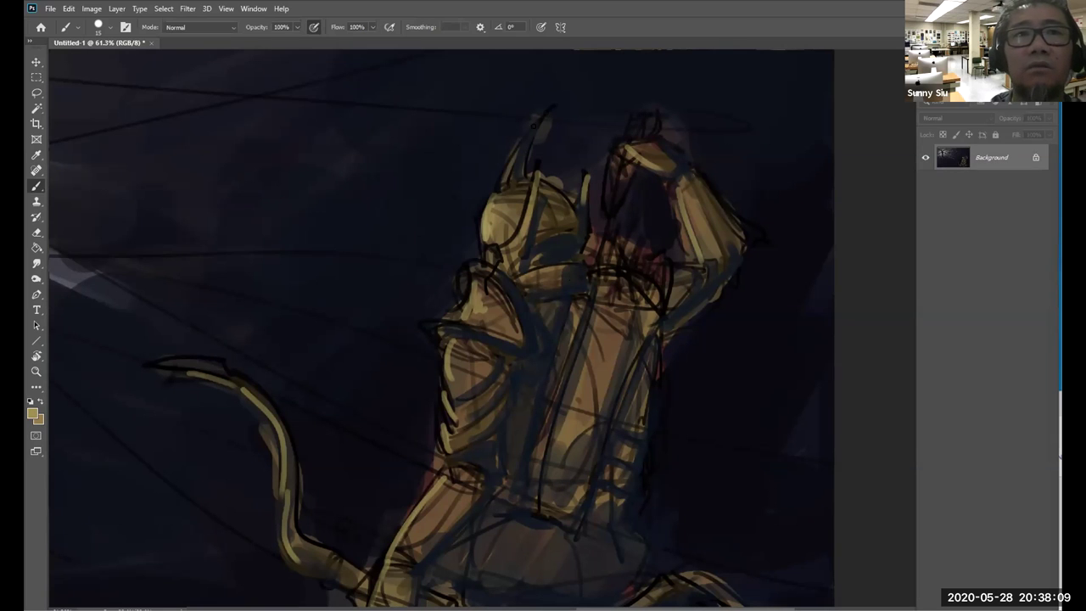
pyautogui.moveTo(534, 126); pyautogui.dragTo(507, 182)
pyautogui.moveTo(557, 283); pyautogui.dragTo(592, 211)
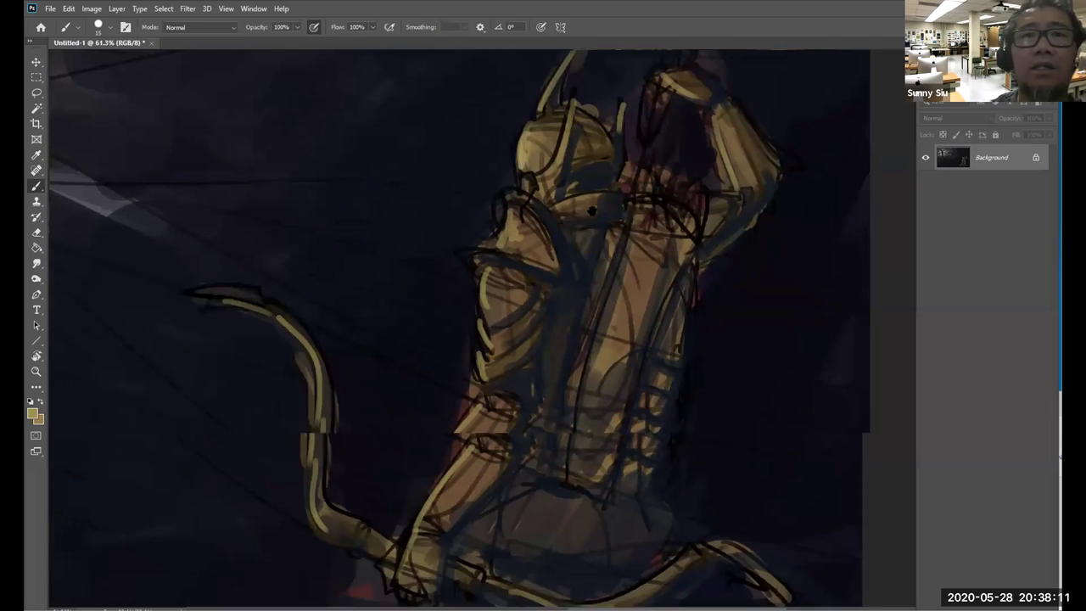
# - Change the foreground colour to a medium green
pyautogui.click(33, 413)
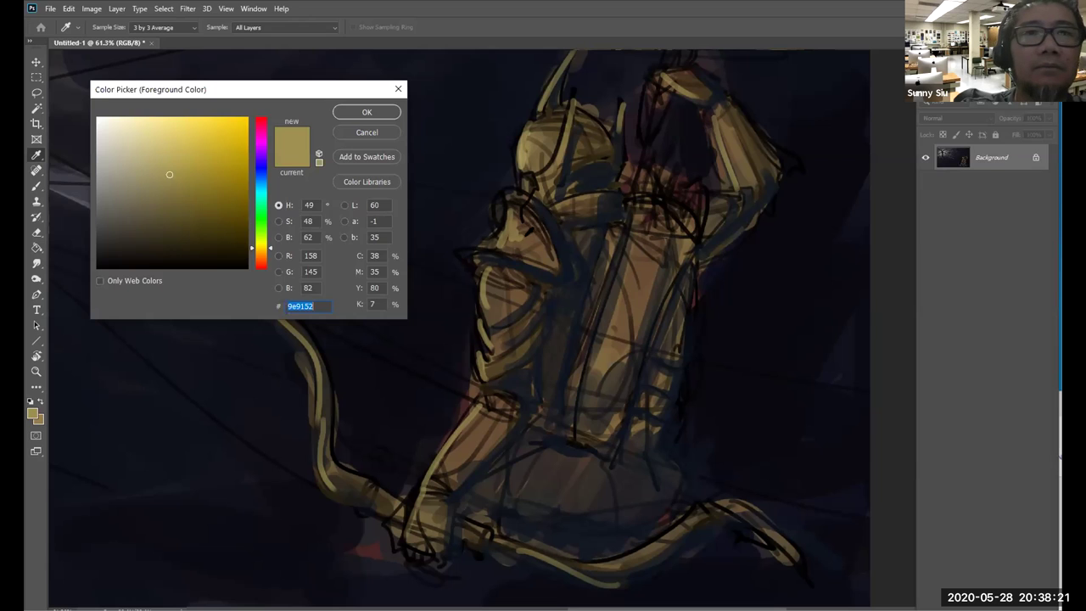
pyautogui.click(529, 234)
pyautogui.click(260, 212)
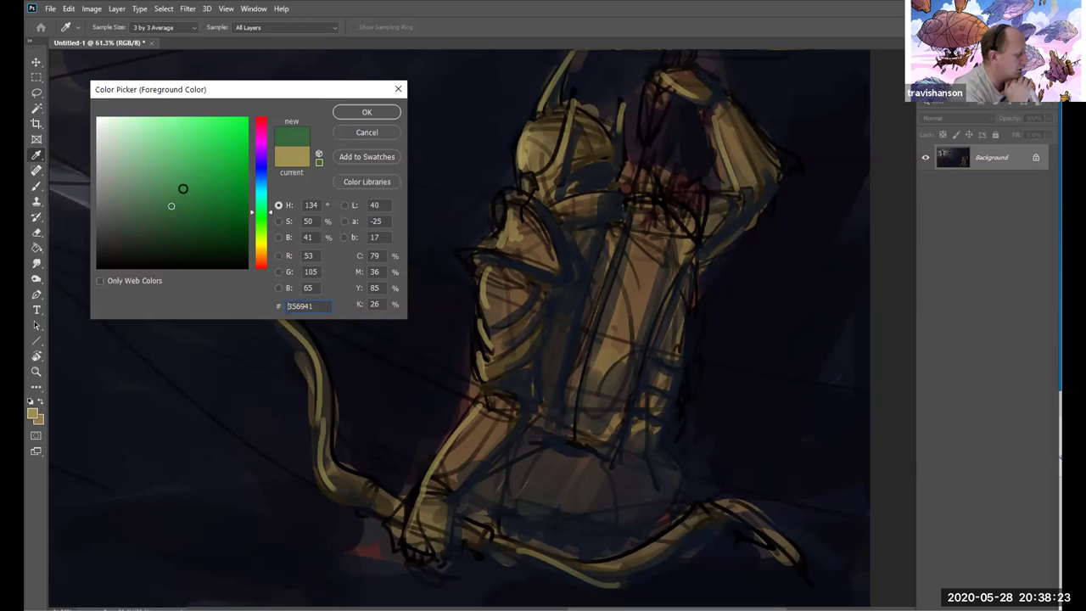
pyautogui.click(176, 190)
pyautogui.click(341, 115)
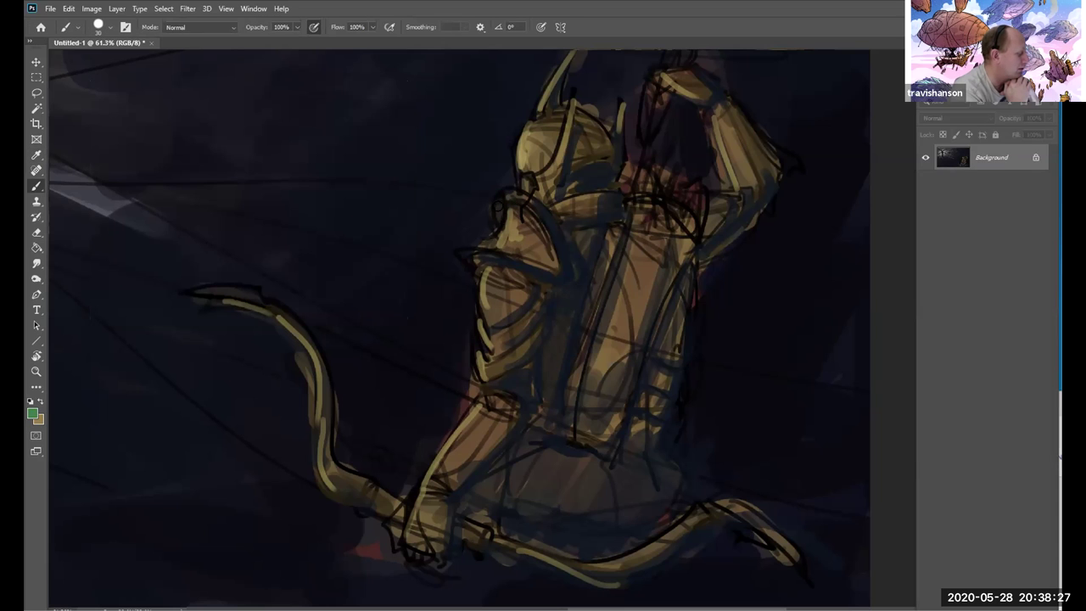
# - Paint a green trim around the upper, rear and lower edges of the archer's shoulder plate with a size 30 brush
pyautogui.moveTo(493, 241)
pyautogui.mouseDown()
pyautogui.moveTo(497, 201)
pyautogui.moveTo(523, 199)
pyautogui.moveTo(555, 242)
pyautogui.mouseUp()
pyautogui.hotkey('ctrl', 'z')
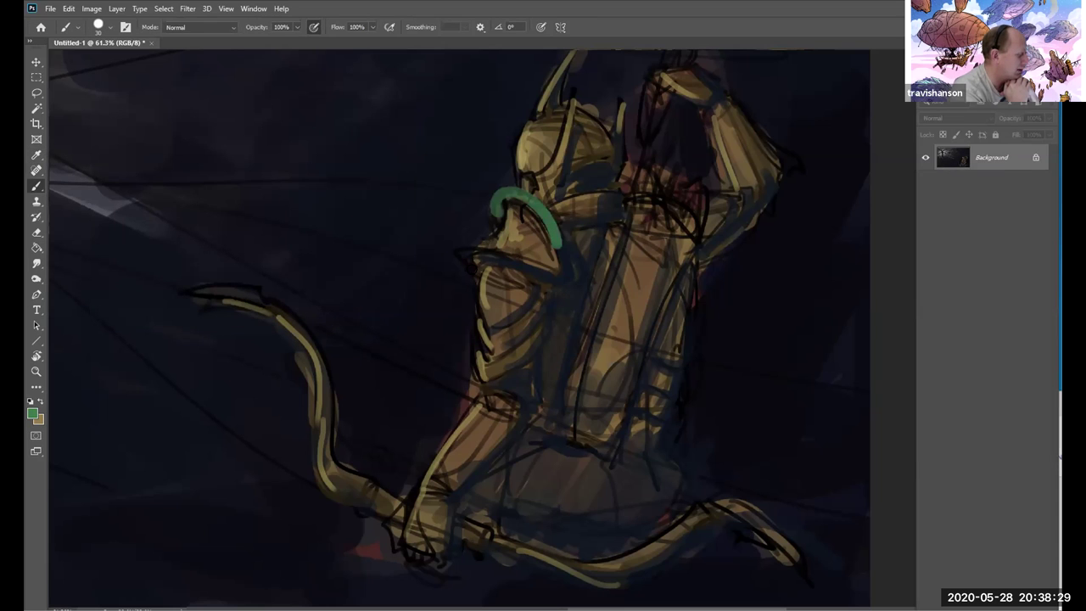
pyautogui.moveTo(470, 272); pyautogui.dragTo(554, 278)
pyautogui.moveTo(554, 241); pyautogui.dragTo(558, 271)
# - Paint green trim down the helmet's central ridge and along the near horn with a size 20 brush
pyautogui.press('[')
pyautogui.press('[')
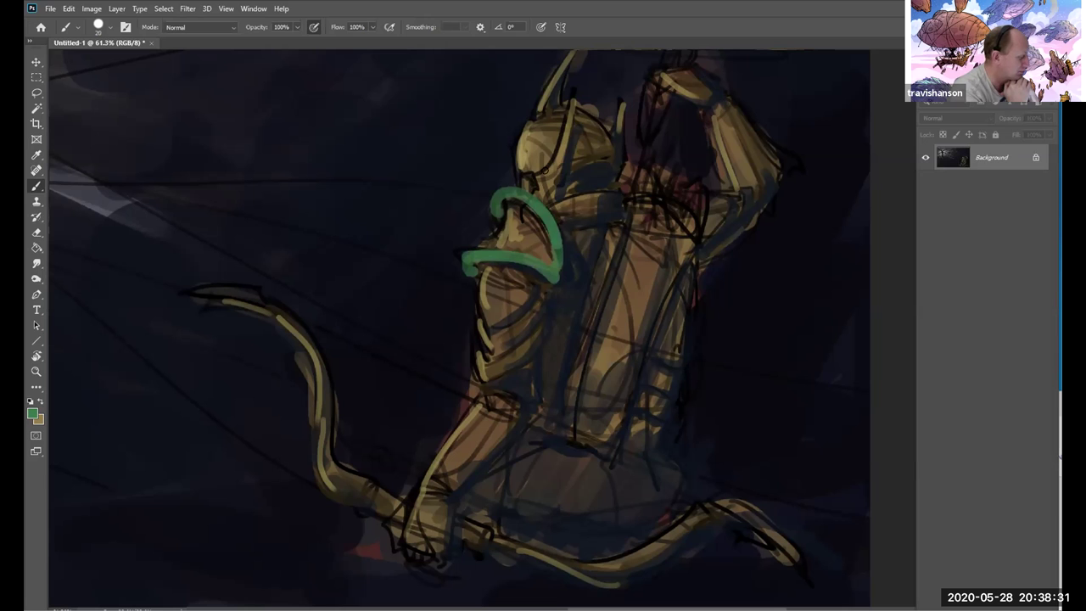
pyautogui.moveTo(572, 217); pyautogui.dragTo(576, 253)
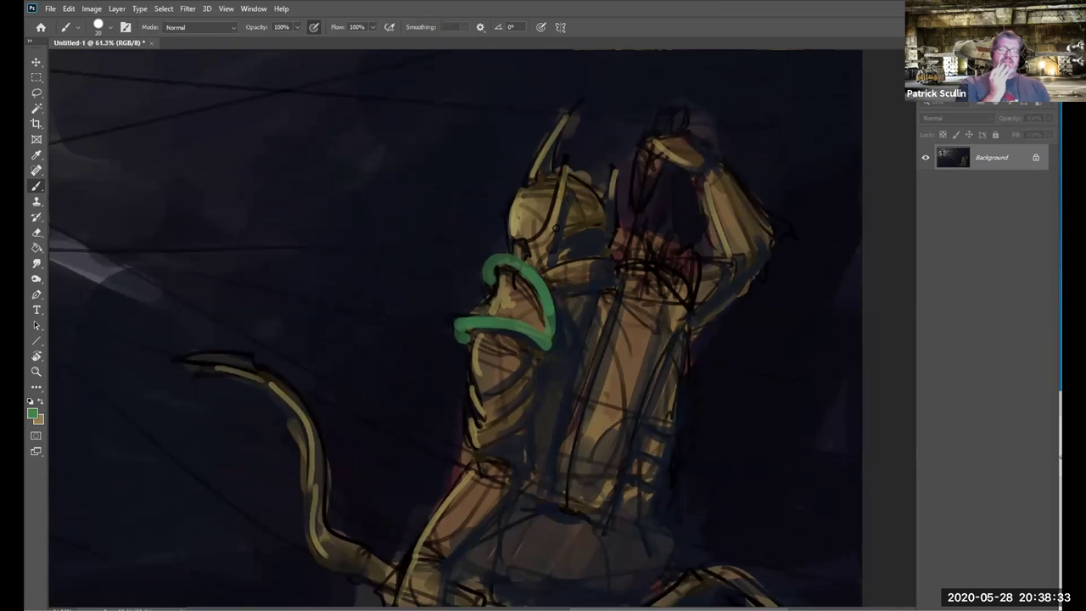
pyautogui.moveTo(565, 168); pyautogui.dragTo(528, 246)
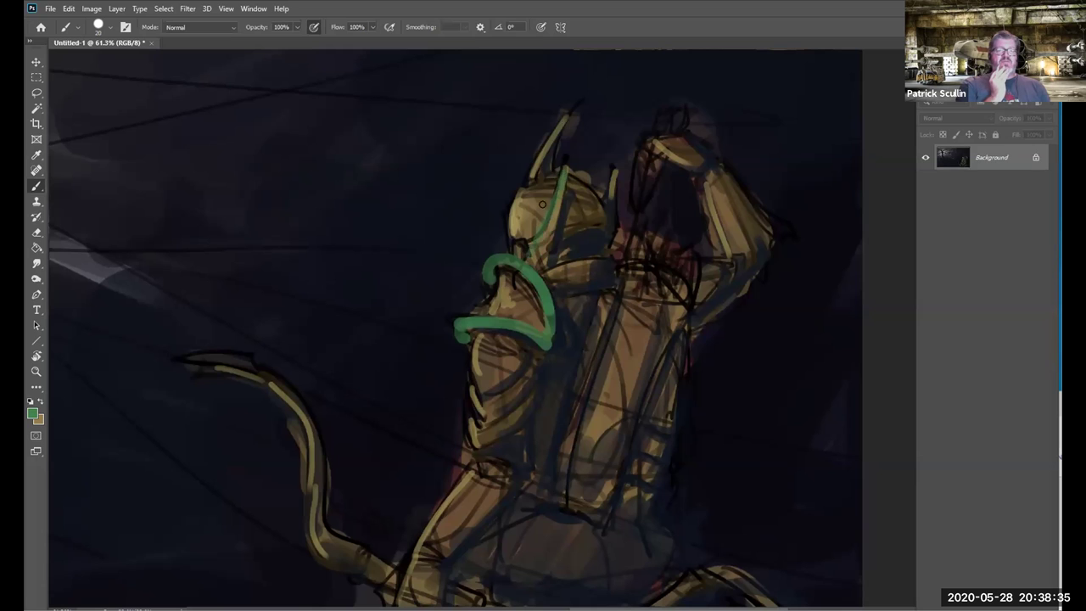
pyautogui.hotkey('ctrl', 'z')
pyautogui.moveTo(563, 168); pyautogui.dragTo(541, 229)
pyautogui.hotkey('ctrl', 'z')
pyautogui.moveTo(562, 169); pyautogui.dragTo(531, 247)
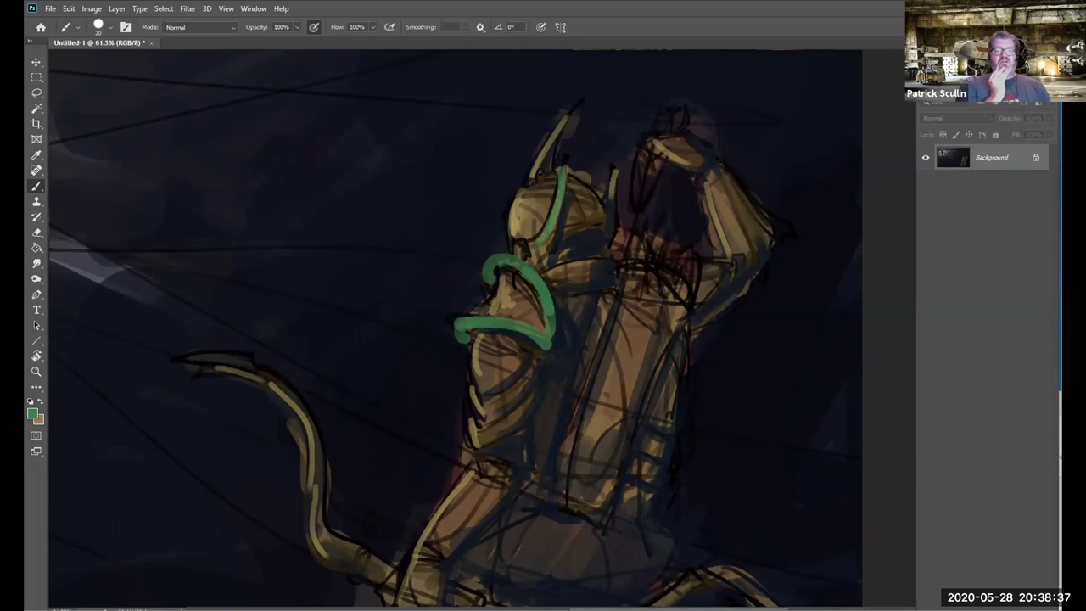
pyautogui.moveTo(531, 176); pyautogui.dragTo(584, 100)
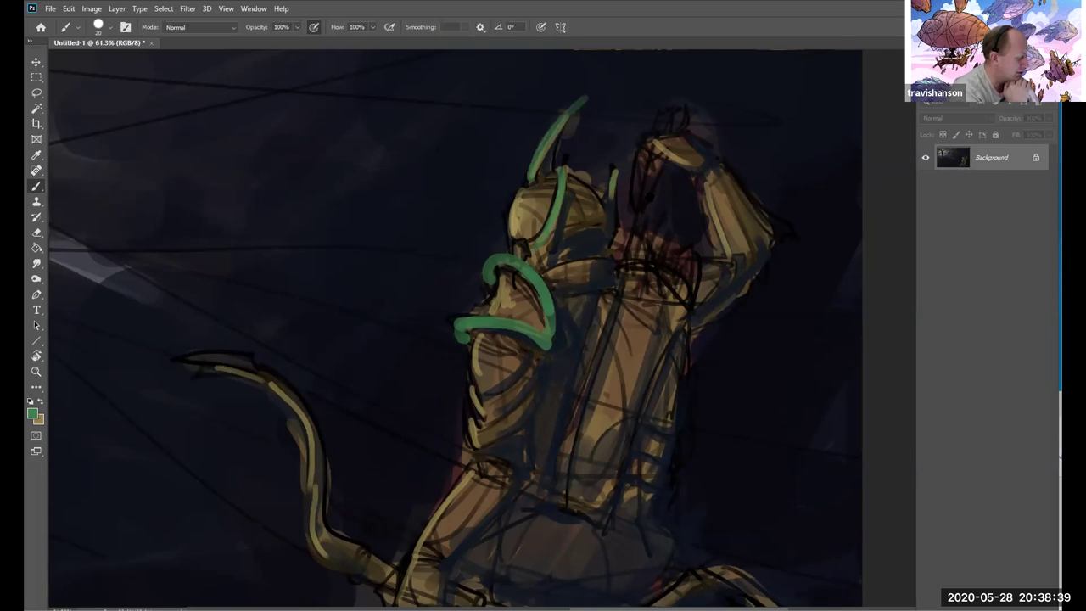
# - Paint a green accent along the outer edge of the raised forearm, extending out to the elbow point
pyautogui.moveTo(718, 222); pyautogui.dragTo(724, 181)
pyautogui.moveTo(751, 139); pyautogui.dragTo(790, 198)
pyautogui.hotkey('ctrl', 'z')
pyautogui.hotkey('ctrl', 'z')
pyautogui.moveTo(748, 146); pyautogui.dragTo(783, 197)
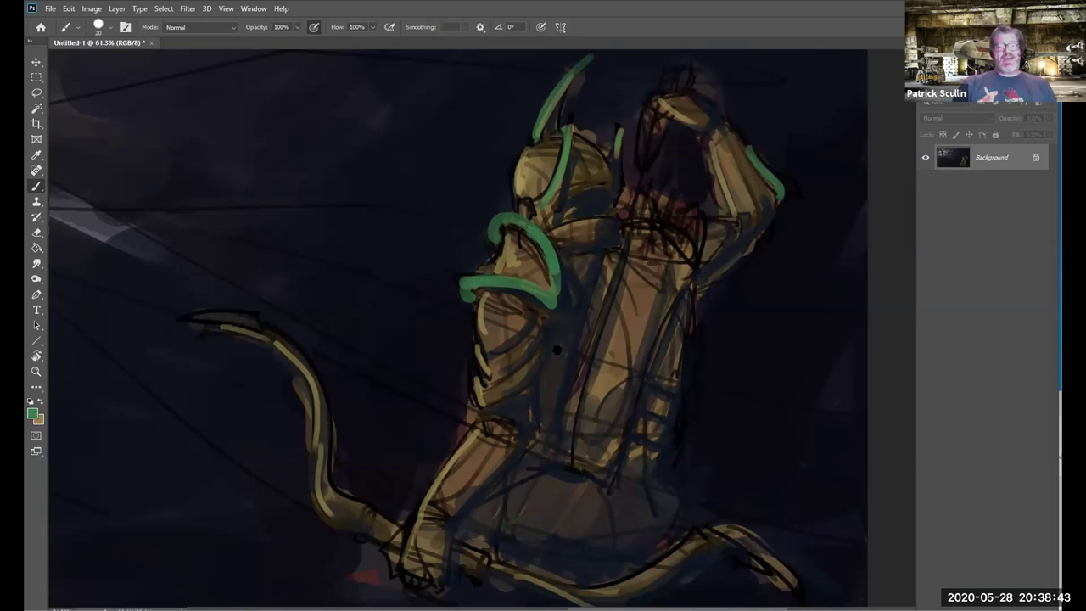
pyautogui.hotkey('ctrl', 'z')
pyautogui.moveTo(747, 149); pyautogui.dragTo(796, 190)
# - Add green accents at the archer's hip, on both bow tips and along the outer curves of both bow limbs
pyautogui.moveTo(585, 252); pyautogui.dragTo(638, 127)
pyautogui.moveTo(582, 349)
pyautogui.mouseDown()
pyautogui.moveTo(534, 379)
pyautogui.moveTo(591, 344)
pyautogui.moveTo(646, 279)
pyautogui.mouseUp()
pyautogui.moveTo(268, 153); pyautogui.dragTo(333, 155)
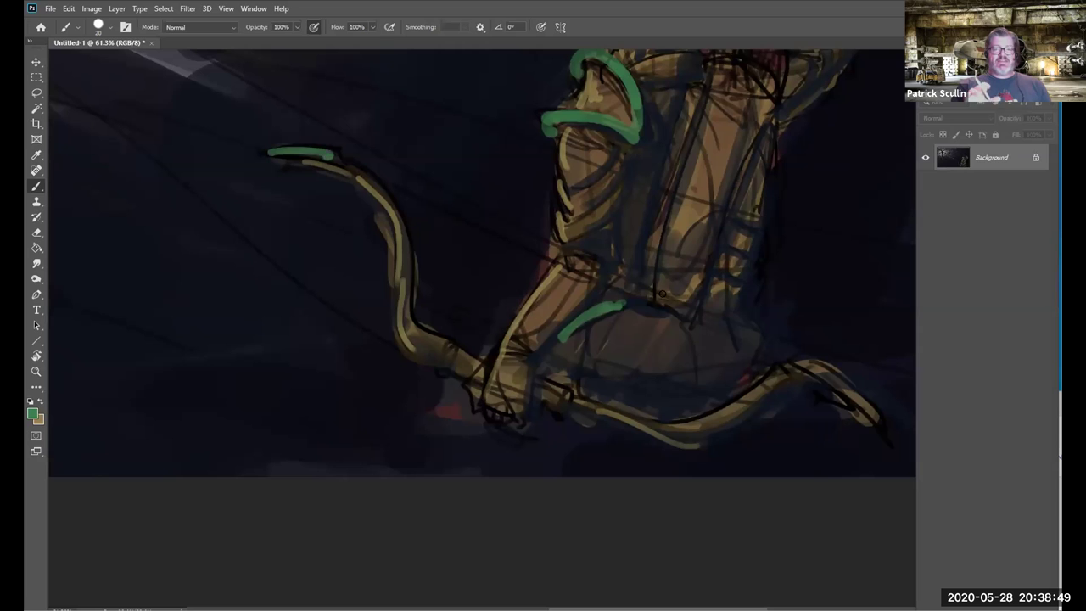
pyautogui.moveTo(863, 401); pyautogui.dragTo(906, 444)
pyautogui.moveTo(390, 225); pyautogui.dragTo(423, 360)
pyautogui.moveTo(636, 414)
pyautogui.mouseDown()
pyautogui.moveTo(595, 408)
pyautogui.moveTo(679, 426)
pyautogui.mouseUp()
pyautogui.moveTo(755, 342); pyautogui.dragTo(692, 418)
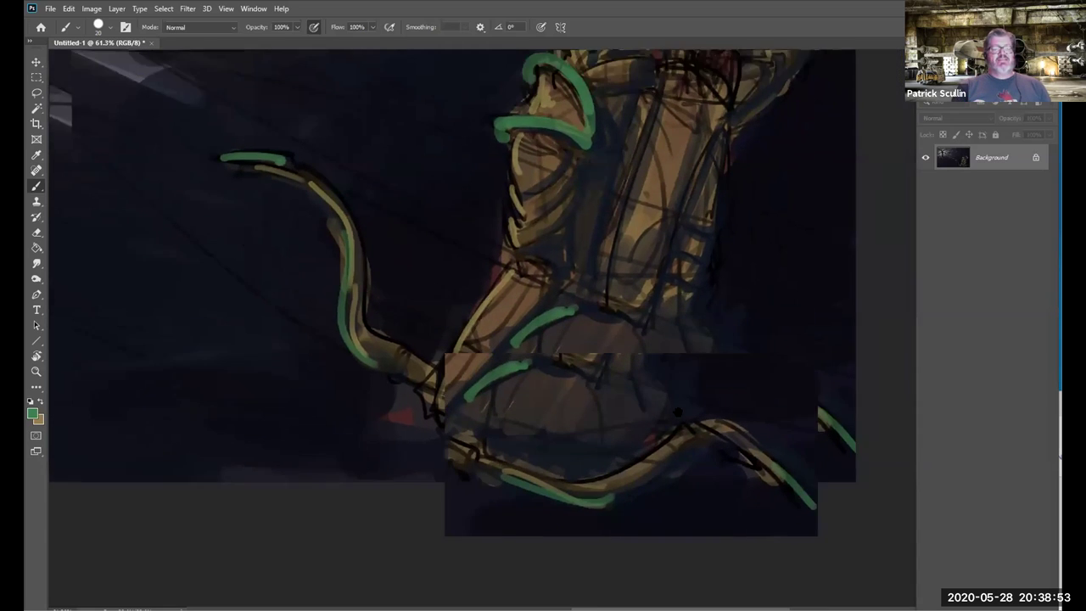
# - Paint green bands on the near upper arm and green accents on the inner elbow and upper part of the raised arm
pyautogui.moveTo(623, 212); pyautogui.dragTo(576, 363)
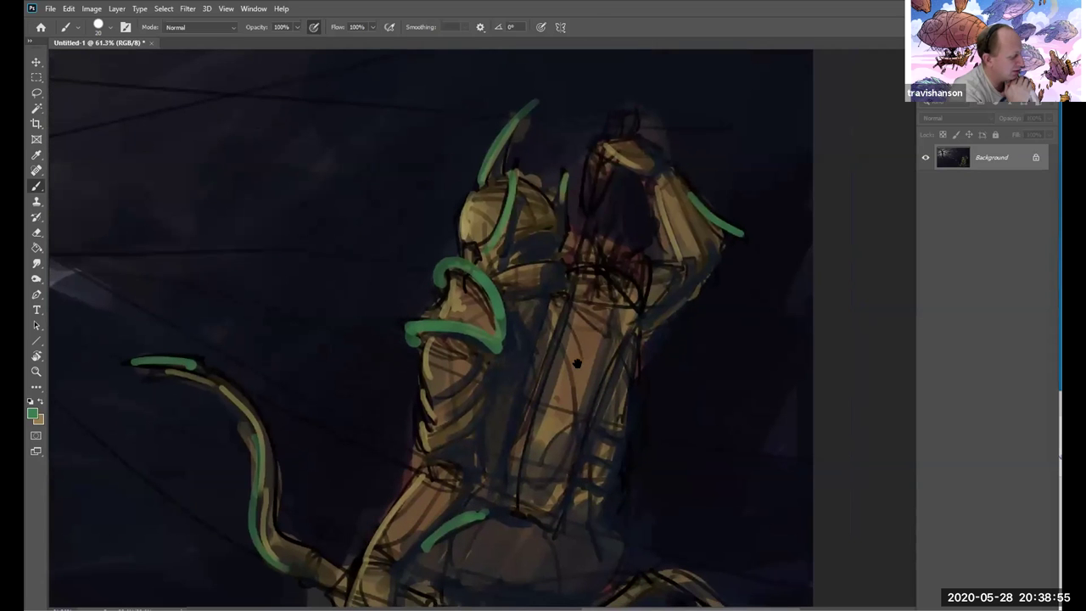
pyautogui.moveTo(453, 409)
pyautogui.mouseDown()
pyautogui.moveTo(560, 278)
pyautogui.moveTo(567, 247)
pyautogui.moveTo(580, 295)
pyautogui.mouseUp()
pyautogui.moveTo(548, 341)
pyautogui.mouseDown()
pyautogui.moveTo(540, 346)
pyautogui.moveTo(590, 305)
pyautogui.moveTo(484, 379)
pyautogui.moveTo(489, 405)
pyautogui.mouseUp()
pyautogui.moveTo(658, 178); pyautogui.dragTo(657, 259)
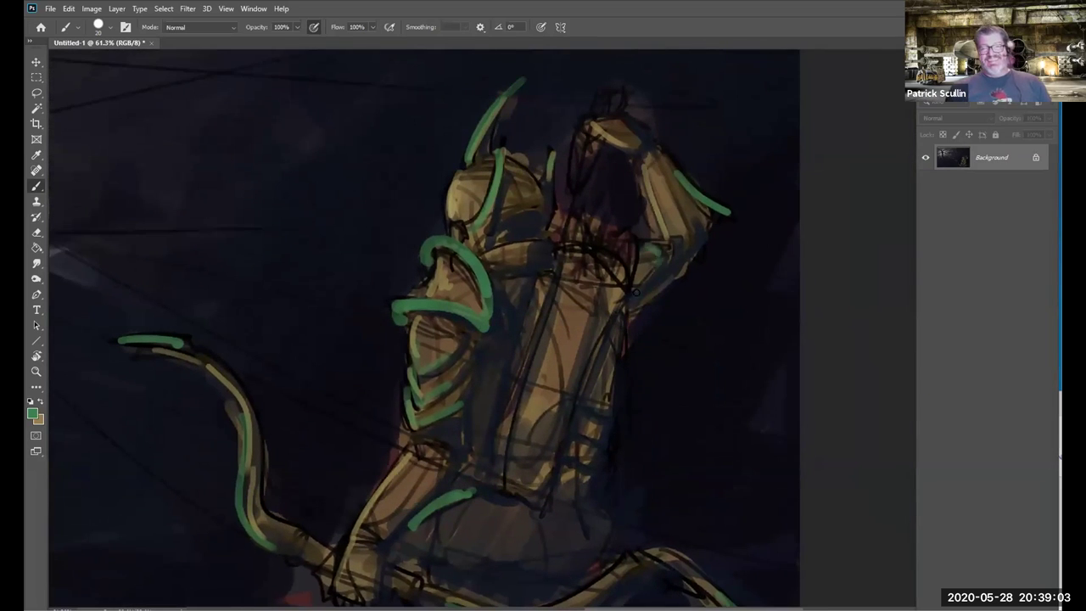
pyautogui.moveTo(624, 324); pyautogui.dragTo(677, 293)
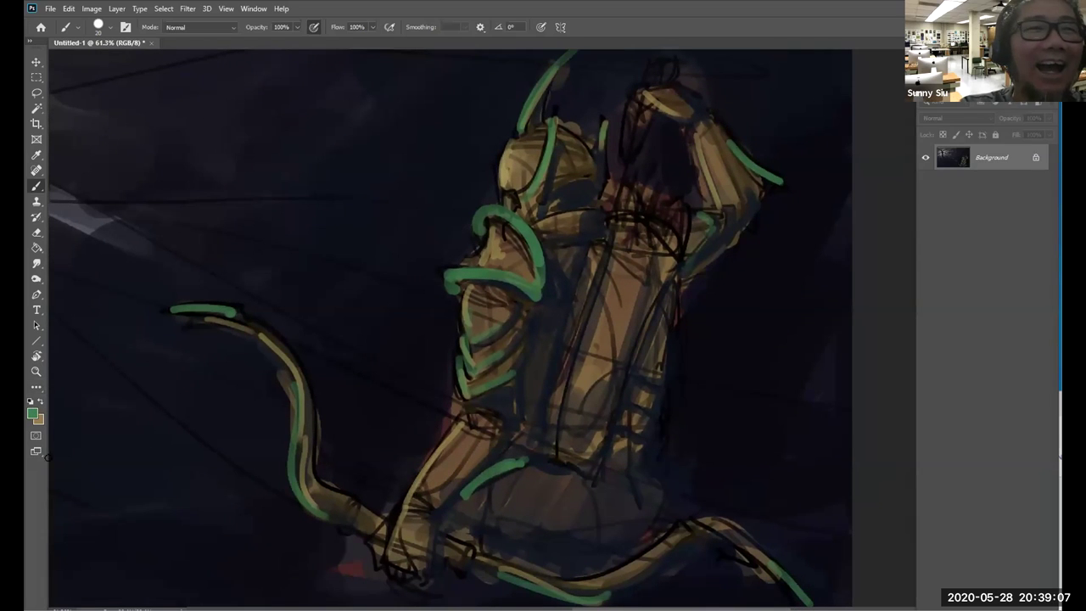
# - Try a shading stroke in darker green on the rear edge of the shoulder plate's trim
pyautogui.click(32, 415)
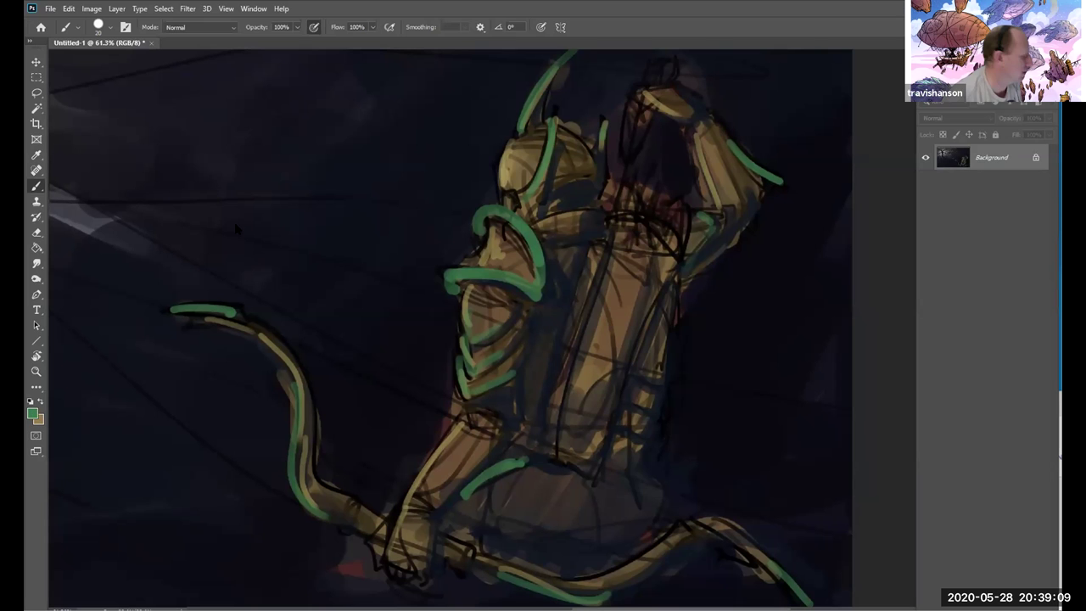
pyautogui.click(379, 116)
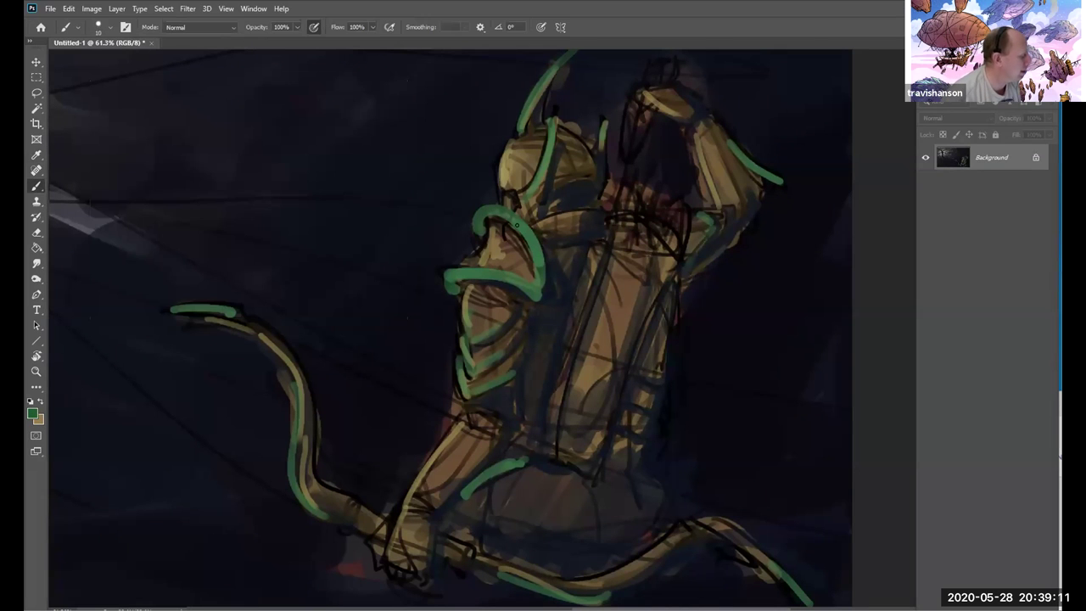
pyautogui.press(']')
pyautogui.press(']')
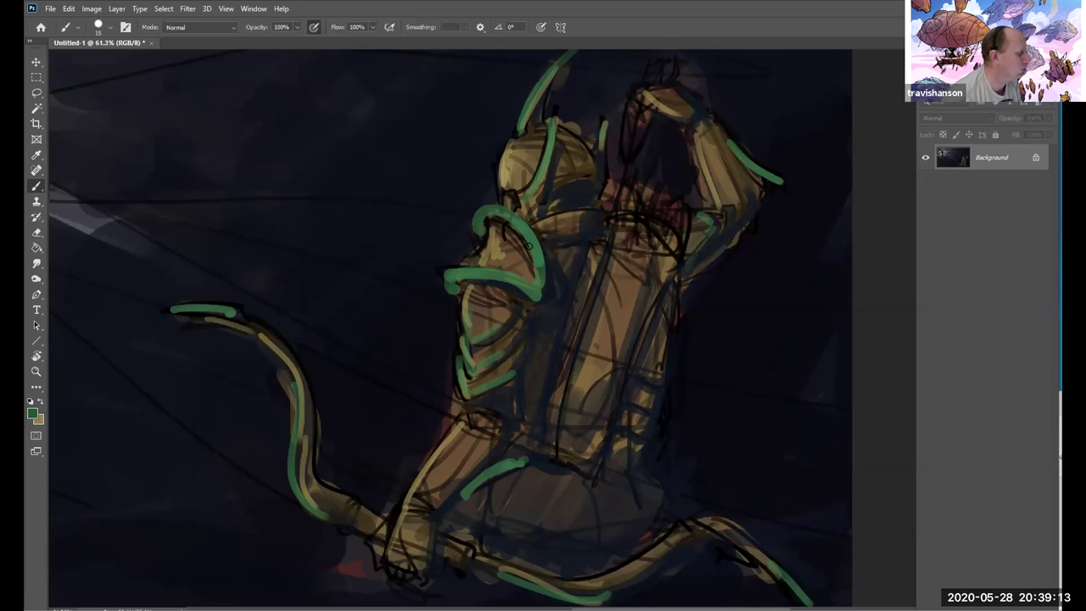
pyautogui.moveTo(514, 227); pyautogui.dragTo(542, 295)
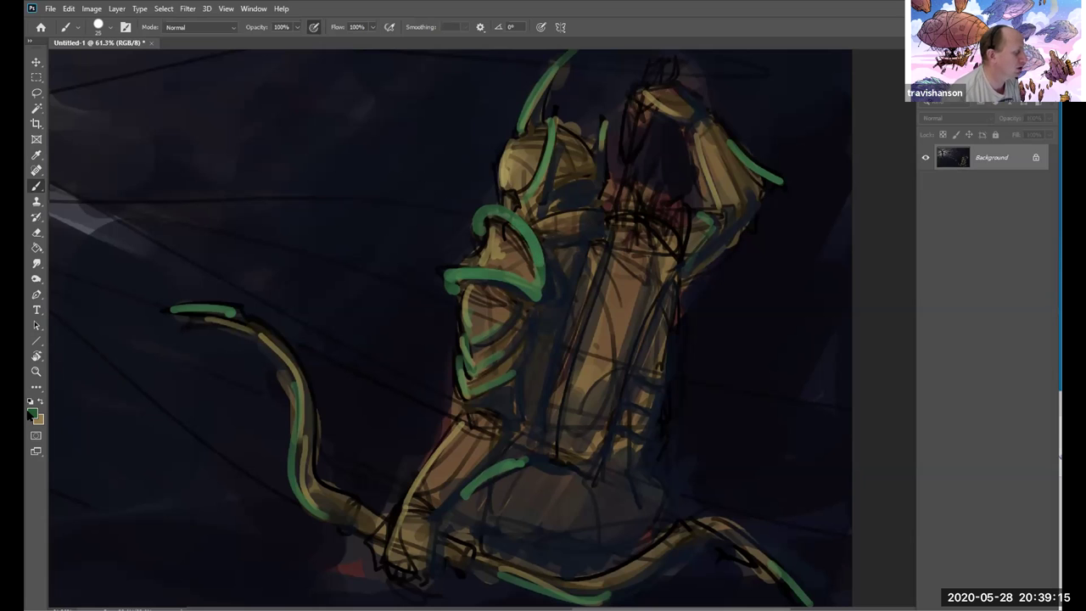
# - Change the foreground colour to a dark bluish green
pyautogui.click(31, 413)
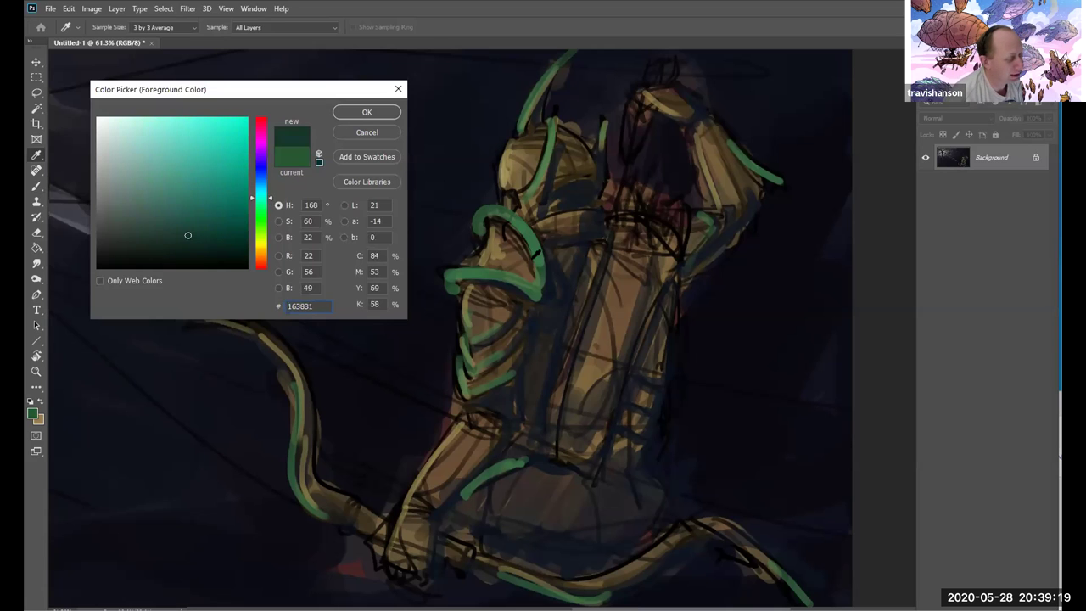
pyautogui.click(533, 252)
pyautogui.click(481, 270)
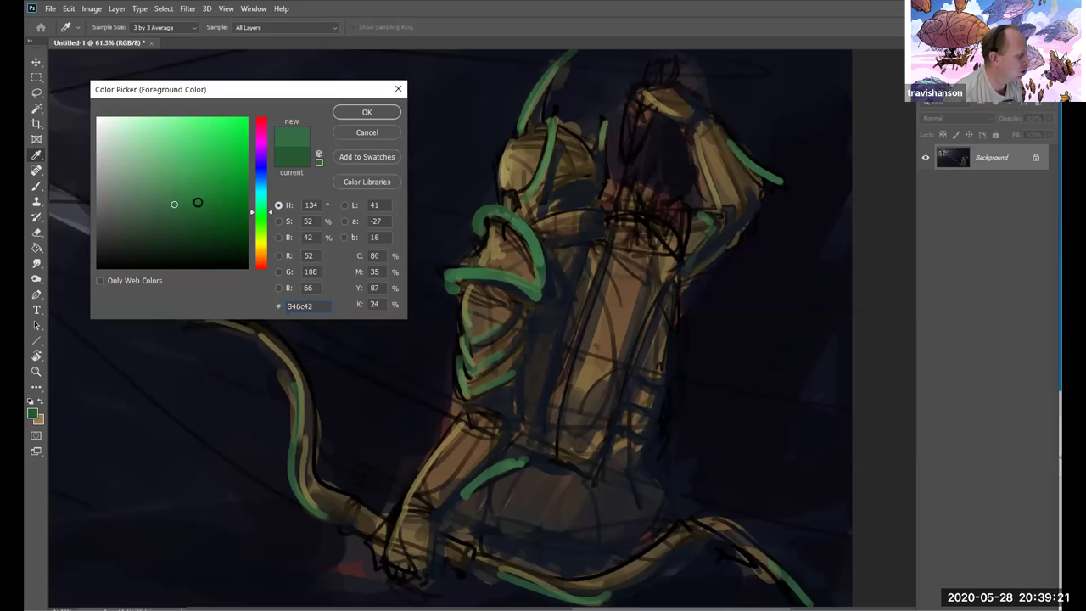
pyautogui.click(180, 218)
pyautogui.moveTo(272, 208); pyautogui.dragTo(271, 196)
pyautogui.press('Return')
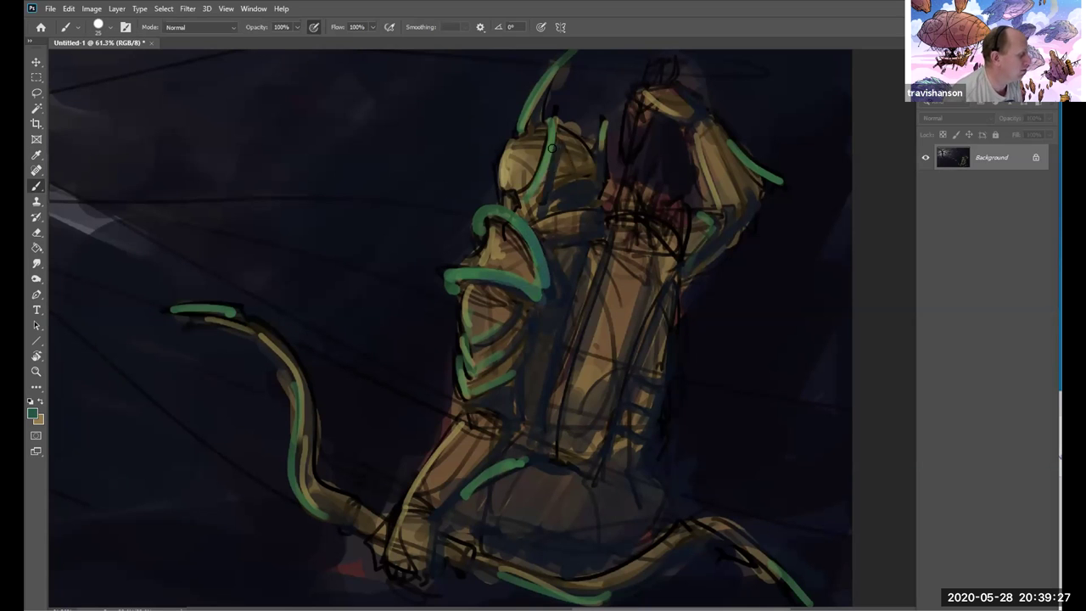
# - Shade the green trim on the shoulder plate and upper arm with dark teal strokes using a size 25 brush
pyautogui.moveTo(526, 126)
pyautogui.mouseDown()
pyautogui.moveTo(486, 236)
pyautogui.moveTo(532, 168)
pyautogui.mouseUp()
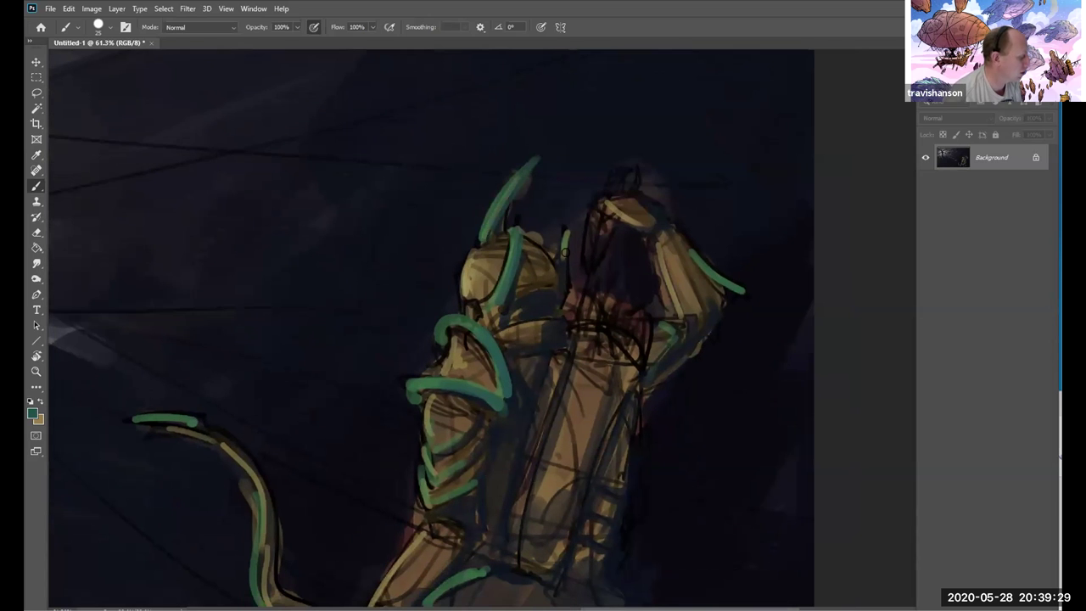
pyautogui.moveTo(509, 339); pyautogui.dragTo(502, 210)
pyautogui.moveTo(428, 298); pyautogui.dragTo(458, 220)
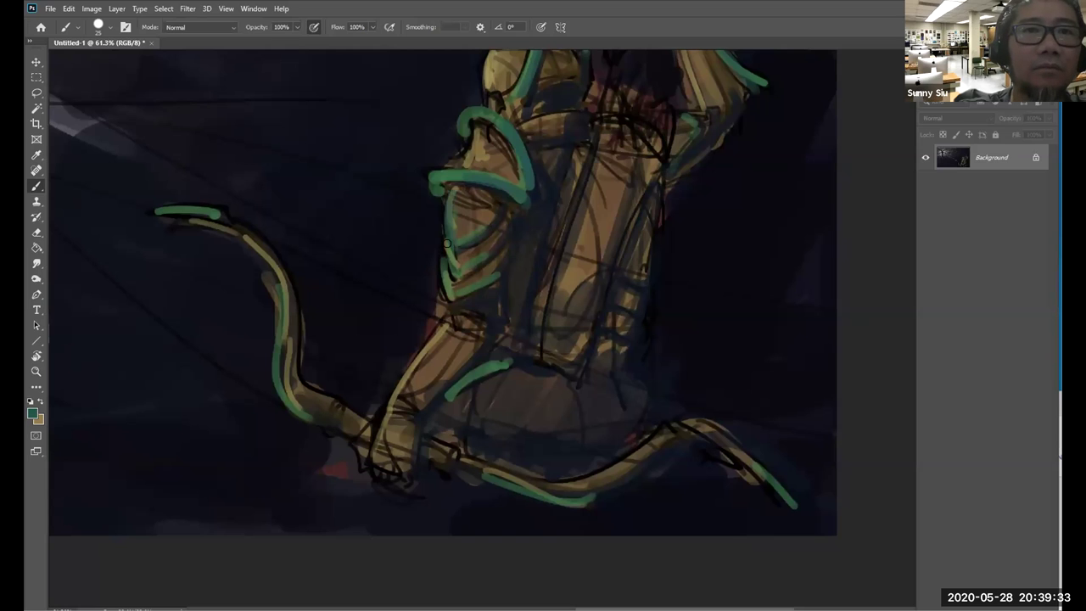
# - Paint teal accents on the lower edge of the archer's arm guard and along the bow's right limb
pyautogui.moveTo(449, 274); pyautogui.dragTo(453, 287)
pyautogui.moveTo(519, 287)
pyautogui.mouseDown()
pyautogui.moveTo(539, 234)
pyautogui.moveTo(563, 234)
pyautogui.mouseUp()
pyautogui.moveTo(547, 312); pyautogui.dragTo(499, 340)
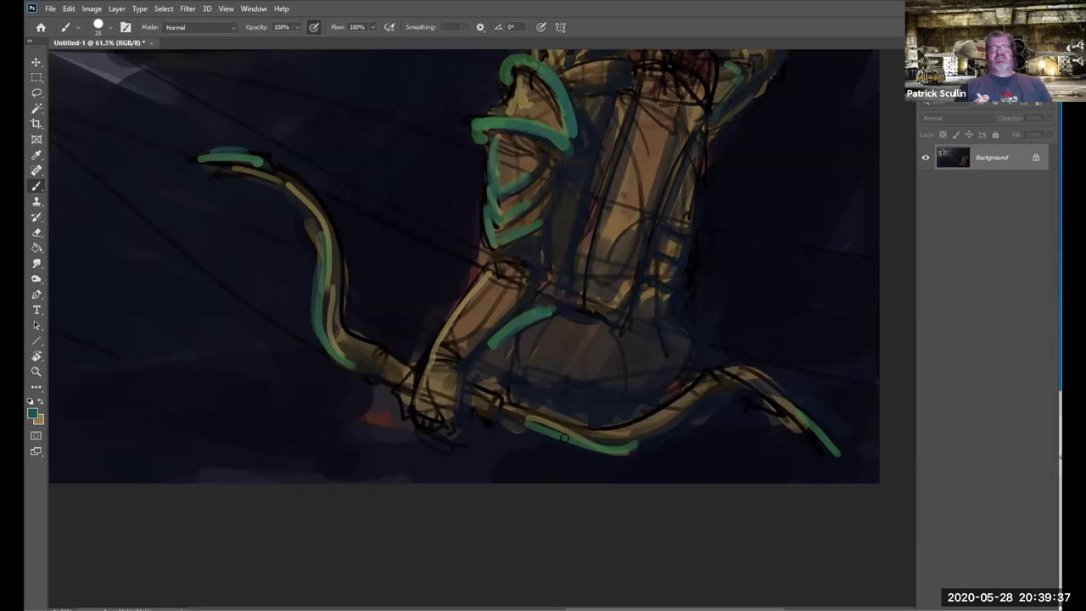
pyautogui.moveTo(534, 434); pyautogui.dragTo(639, 455)
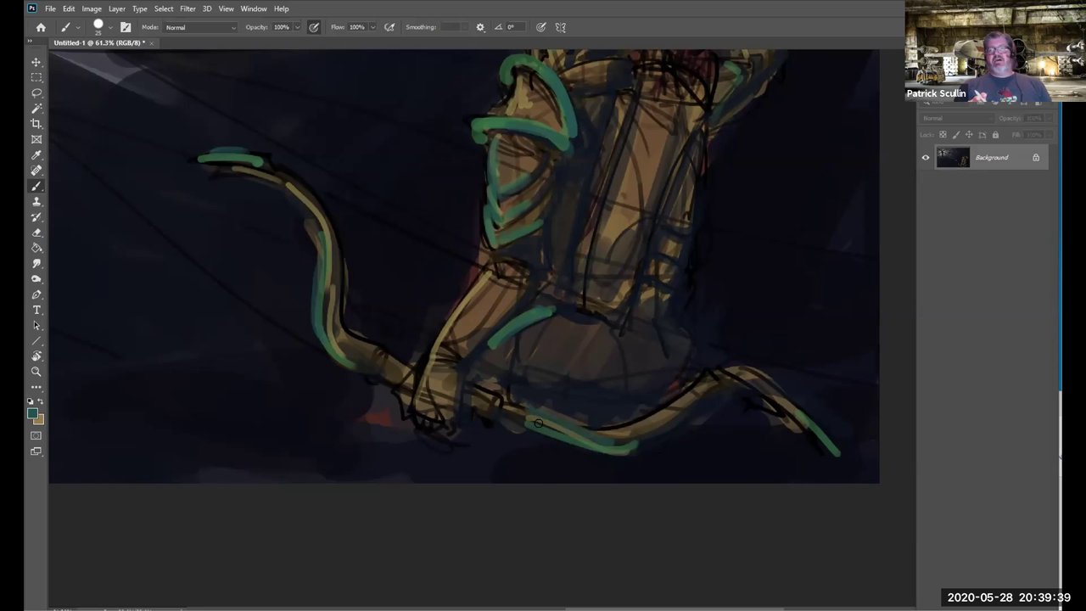
pyautogui.scroll(3, 567, 443)
pyautogui.moveTo(561, 450); pyautogui.dragTo(542, 503)
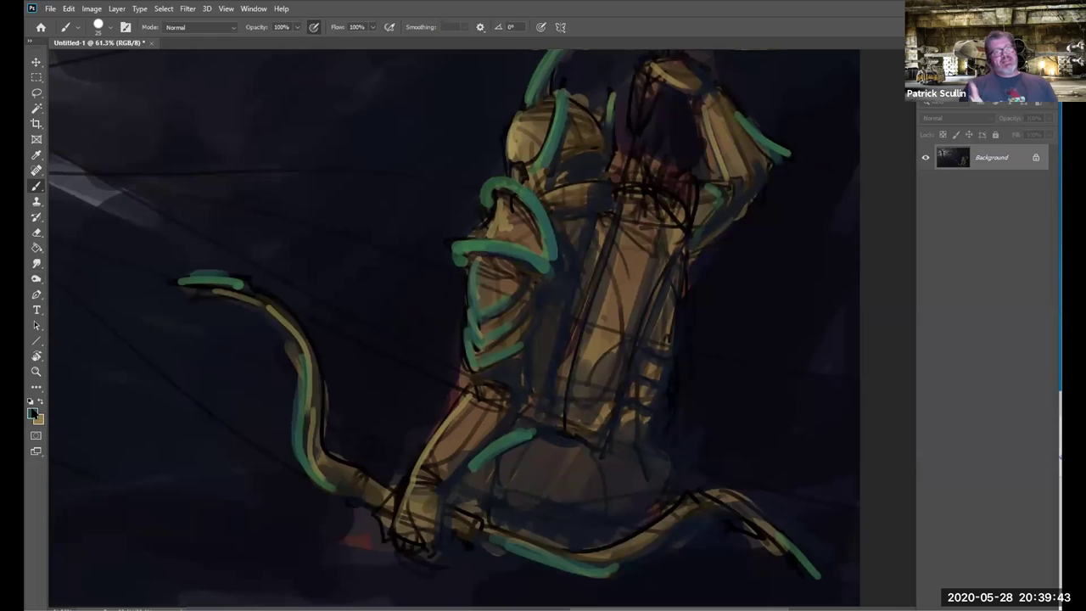
# - Set the foreground colour to a bright green with RGB values 86, 172, 63
pyautogui.click(32, 413)
pyautogui.click(261, 223)
pyautogui.click(191, 165)
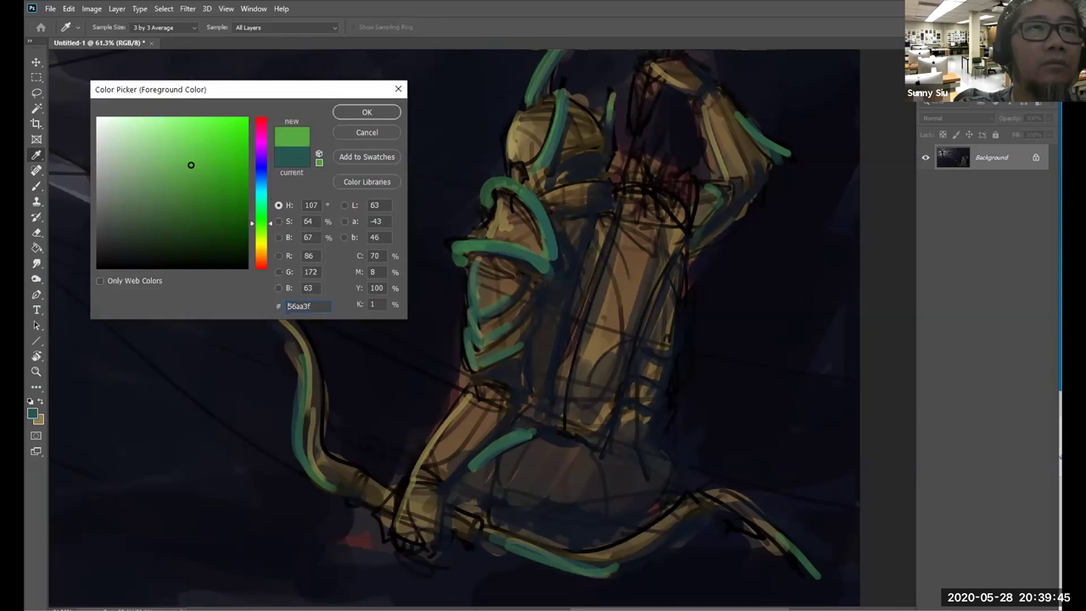
pyautogui.click(357, 112)
# - Paint a thin bright green highlight along the helmet's large horn, undoing and redrawing the stroke until it fits
pyautogui.moveTo(580, 379); pyautogui.dragTo(518, 535)
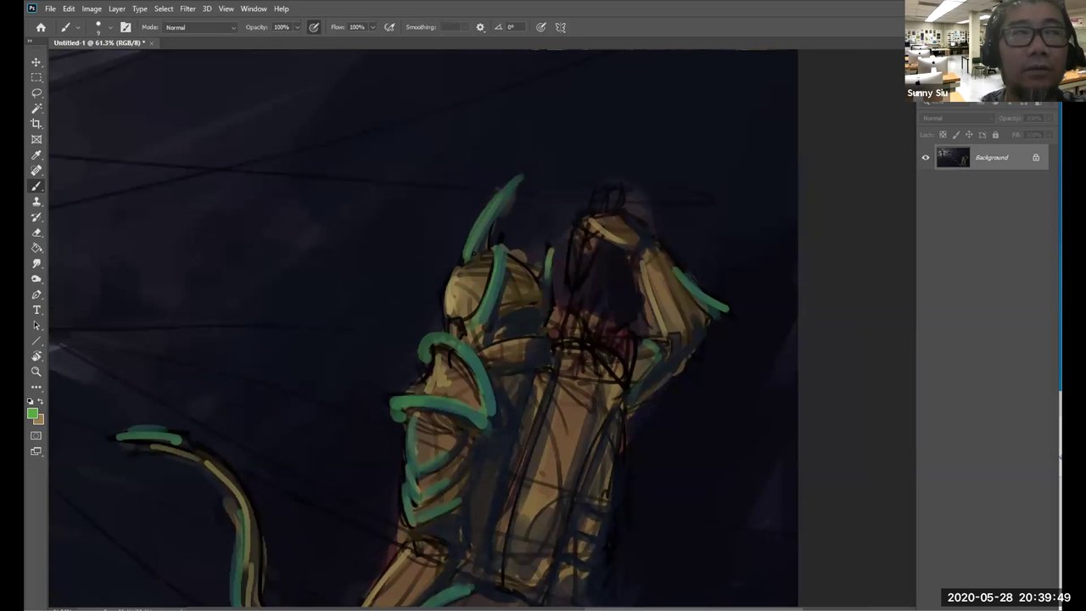
pyautogui.moveTo(465, 255); pyautogui.dragTo(515, 181)
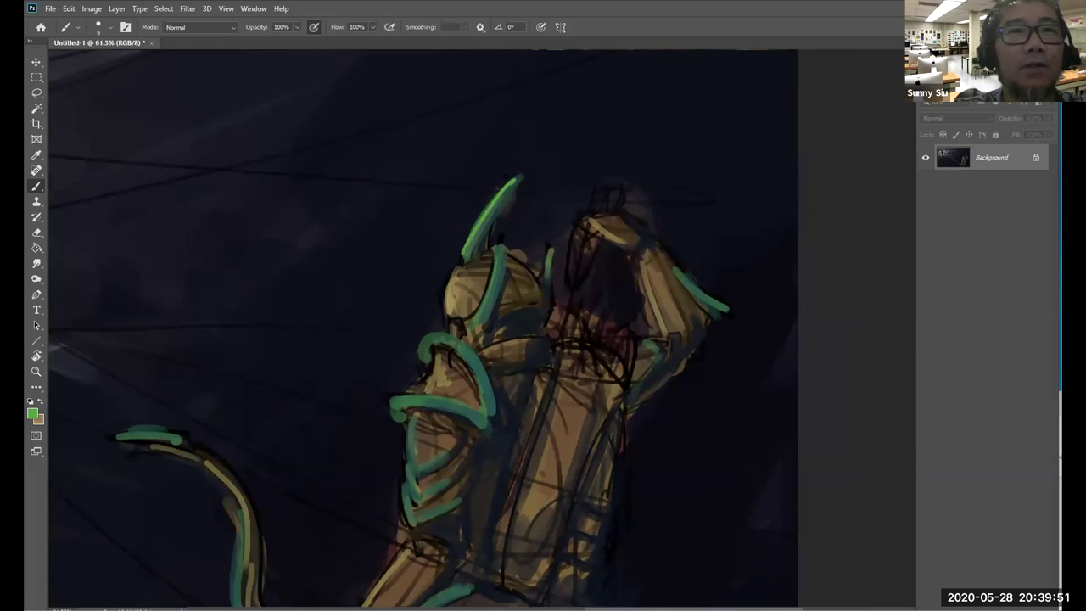
pyautogui.hotkey('ctrl', 'z')
pyautogui.moveTo(465, 262); pyautogui.dragTo(524, 170)
pyautogui.hotkey('ctrl', 'z')
pyautogui.moveTo(466, 259); pyautogui.dragTo(524, 172)
pyautogui.hotkey('ctrl', 'z')
pyautogui.moveTo(465, 259)
pyautogui.mouseDown()
pyautogui.moveTo(503, 198)
pyautogui.moveTo(462, 258)
pyautogui.mouseUp()
pyautogui.hotkey('ctrl', 'z')
# - Add thin bright green highlights to the helmet's curved crest band and its small horn
pyautogui.moveTo(482, 337); pyautogui.dragTo(500, 280)
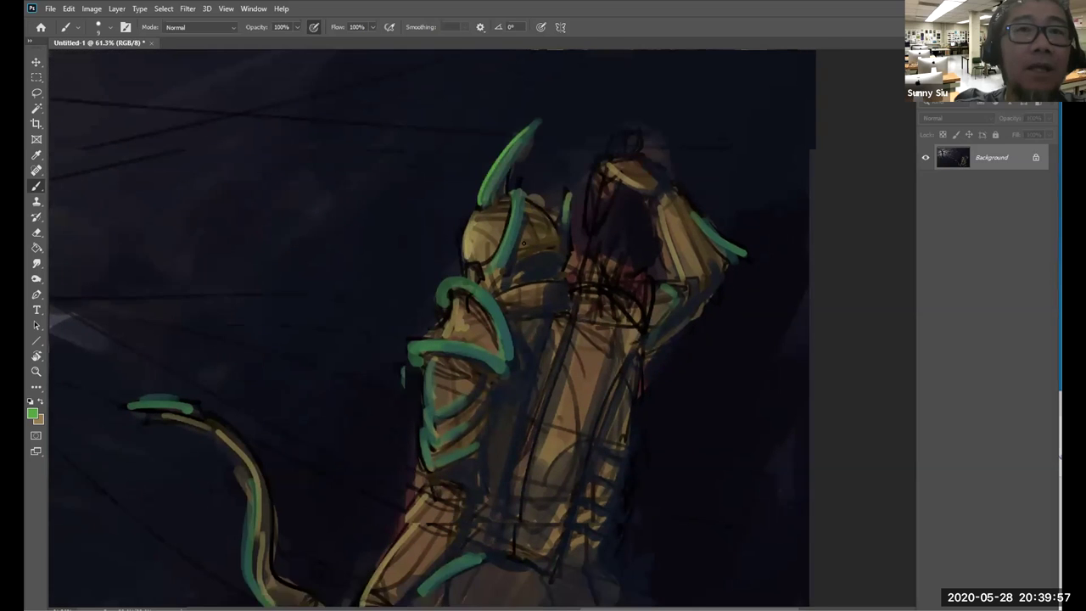
pyautogui.moveTo(515, 209); pyautogui.dragTo(487, 284)
pyautogui.hotkey('ctrl', 'z')
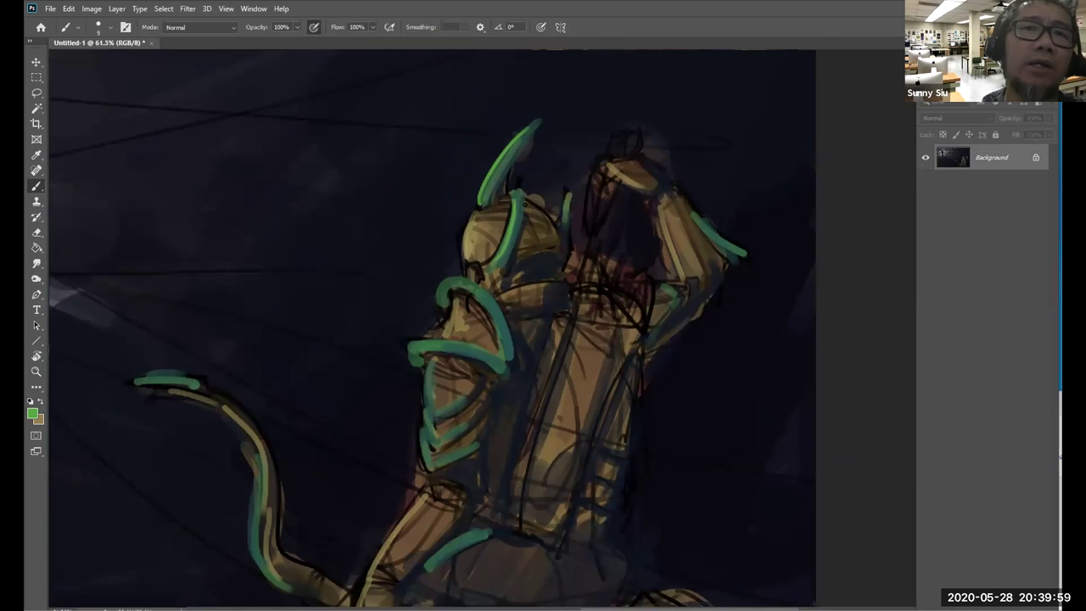
pyautogui.moveTo(567, 196); pyautogui.dragTo(564, 217)
# - Highlight the upper and lower rims of the shoulder plate with thin bright green strokes
pyautogui.moveTo(514, 284); pyautogui.dragTo(536, 236)
pyautogui.moveTo(465, 255)
pyautogui.mouseDown()
pyautogui.moveTo(462, 239)
pyautogui.moveTo(503, 240)
pyautogui.mouseUp()
pyautogui.hotkey('ctrl', 'z')
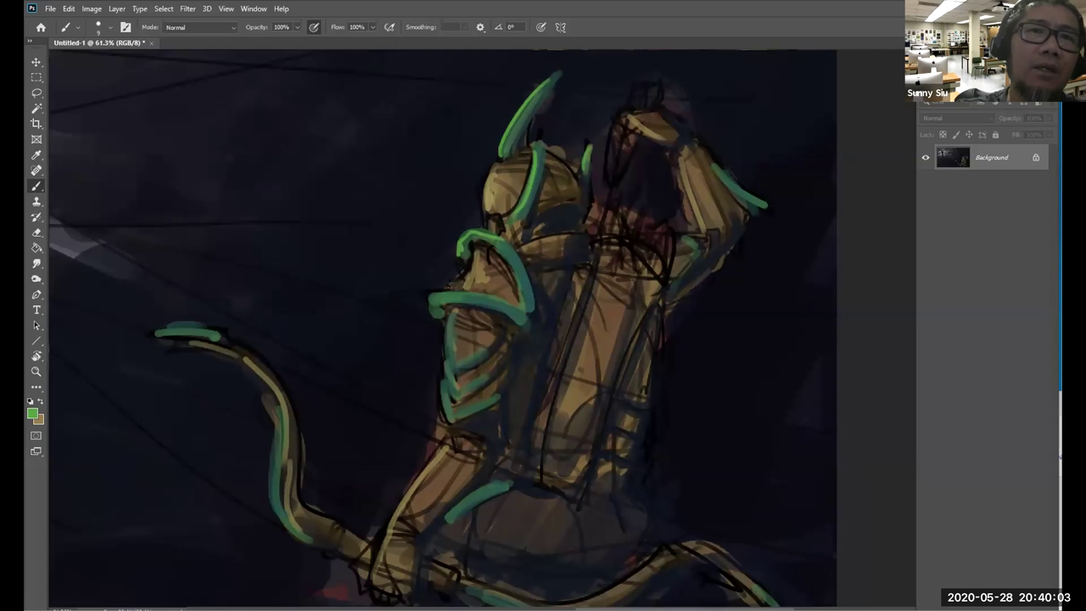
pyautogui.moveTo(435, 300); pyautogui.dragTo(489, 302)
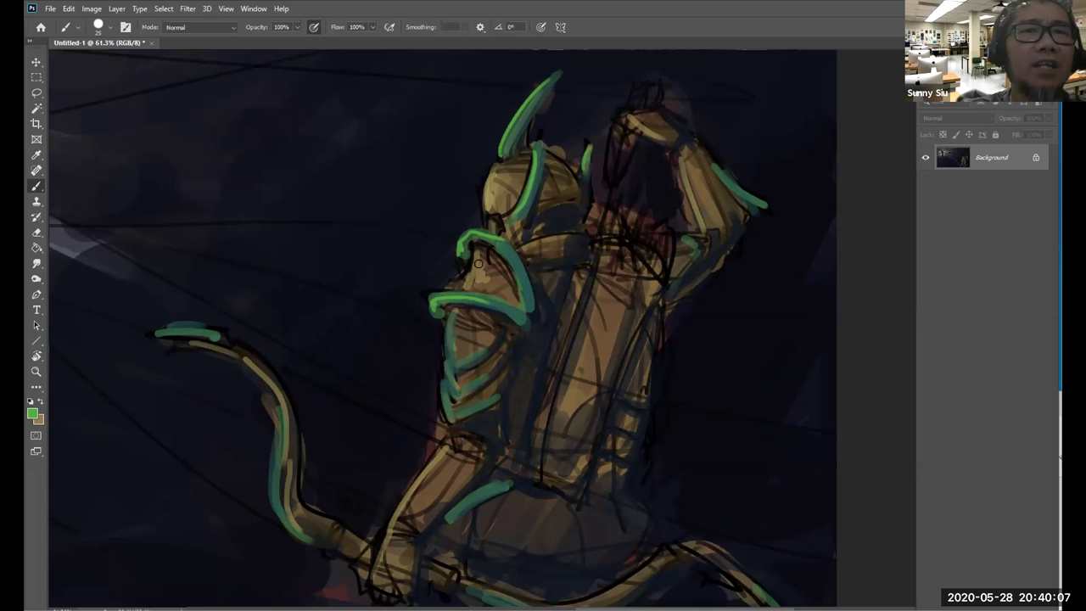
# - Tint the inside of the shoulder plate green with a size 25 brush at 40% opacity and shade it with a sampled dark colour
pyautogui.moveTo(472, 251)
pyautogui.mouseDown()
pyautogui.moveTo(450, 290)
pyautogui.moveTo(475, 261)
pyautogui.moveTo(515, 281)
pyautogui.moveTo(514, 291)
pyautogui.moveTo(451, 289)
pyautogui.moveTo(507, 299)
pyautogui.mouseUp()
pyautogui.hotkey('ctrl', 'z')
pyautogui.hotkey('ctrl', 'z')
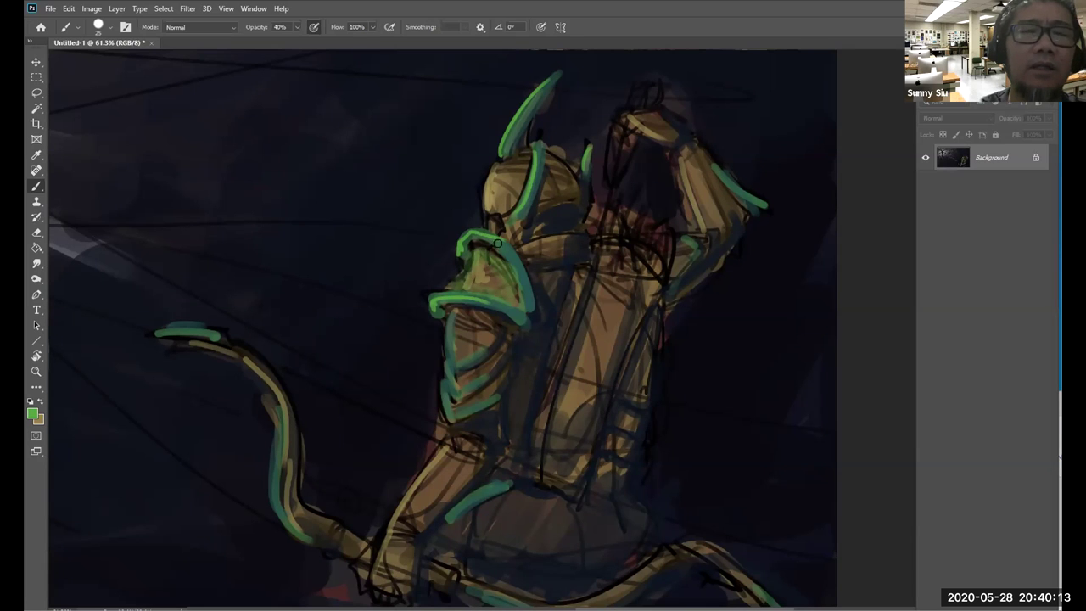
pyautogui.keyDown('alt'); pyautogui.click(548, 210); pyautogui.keyUp('alt')
pyautogui.moveTo(492, 257)
pyautogui.mouseDown()
pyautogui.moveTo(516, 292)
pyautogui.moveTo(475, 290)
pyautogui.mouseUp()
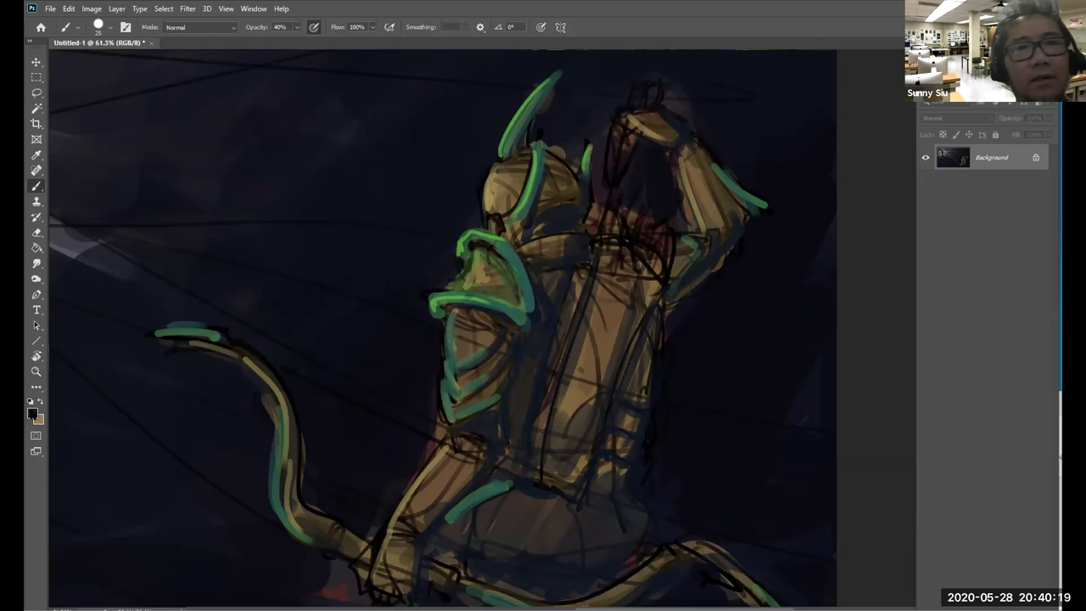
# - Set the foreground colour to the dark navy #0f1720 sampled beside the shoulder plate
pyautogui.click(32, 413)
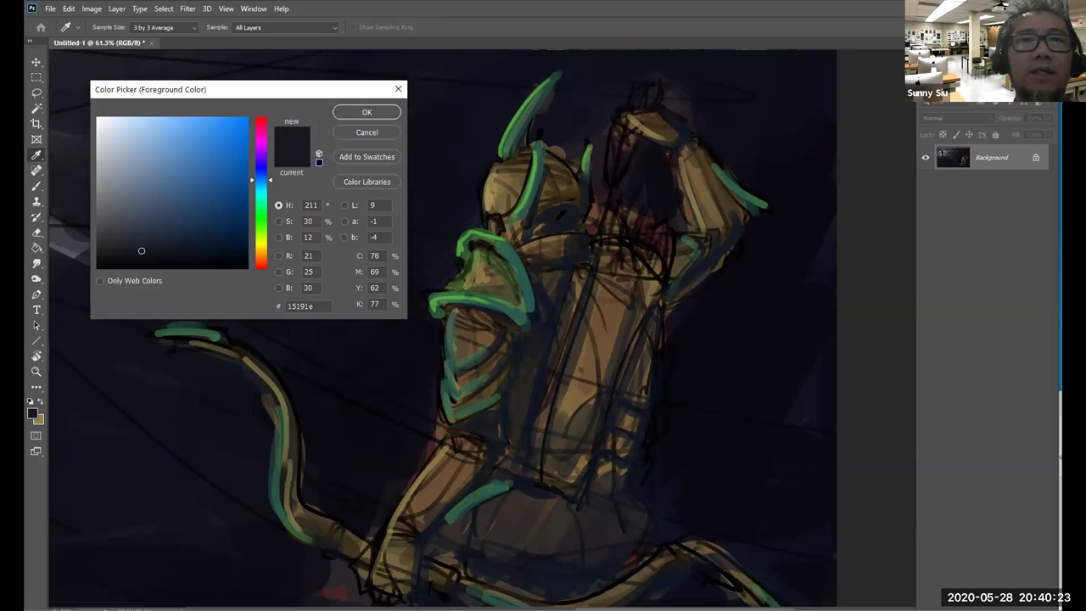
pyautogui.click(463, 272)
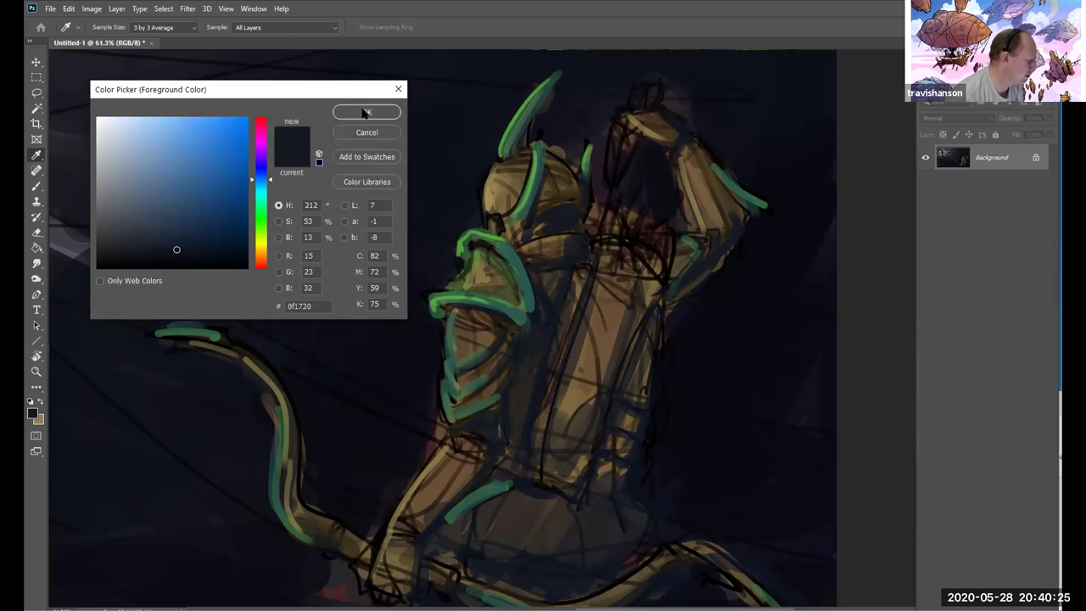
pyautogui.click(365, 112)
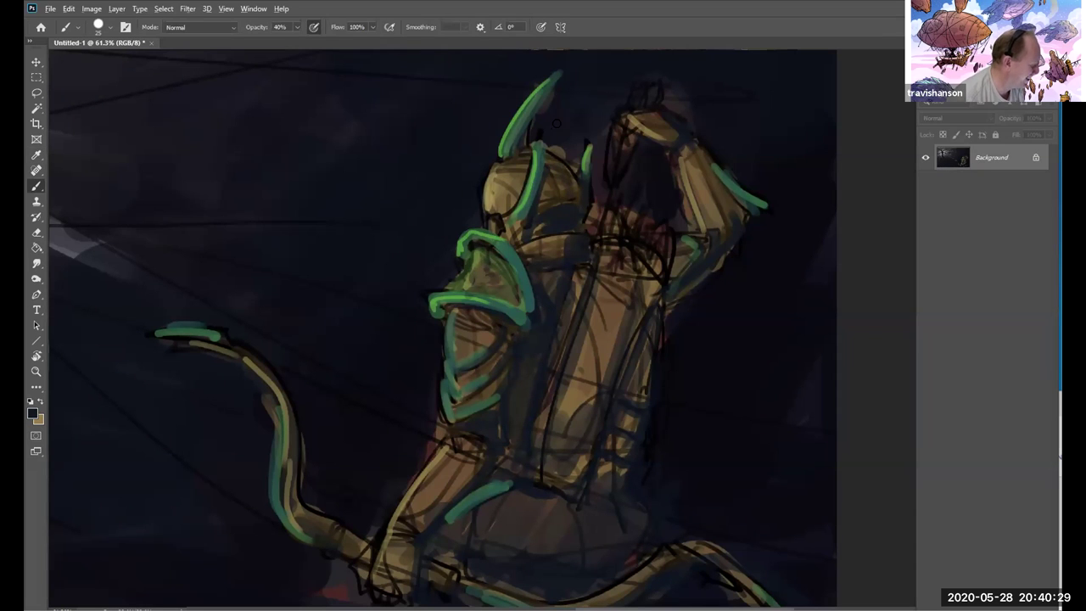
# - Highlight the arm guard, the bow's left tip and limb, the hip strip and the raised elbow in sampled green with a size 10 brush
pyautogui.scroll(-3, 433, 169)
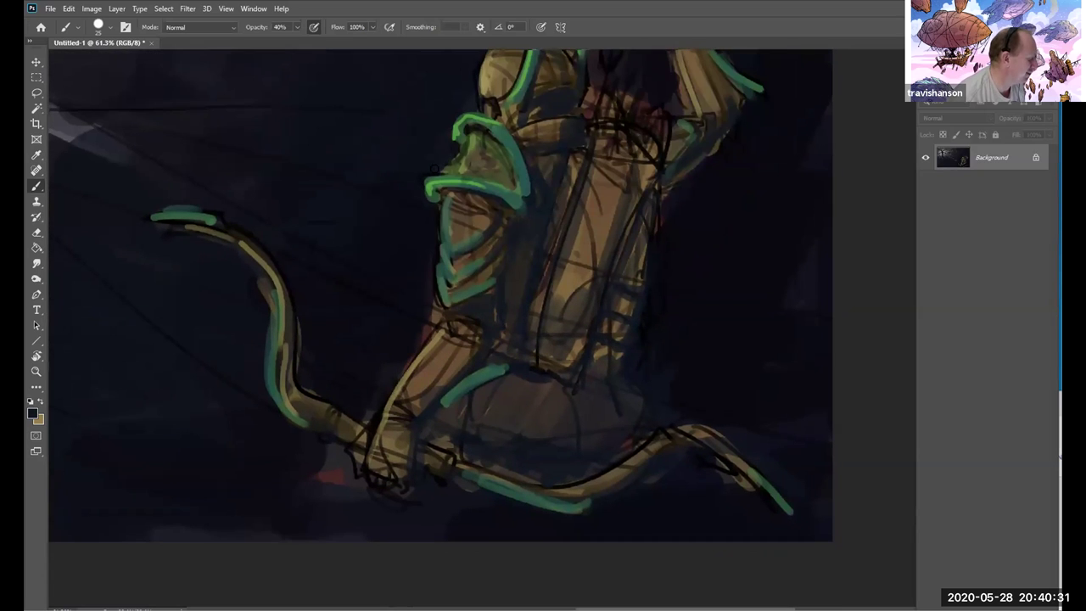
pyautogui.keyDown('alt'); pyautogui.click(458, 122); pyautogui.keyUp('alt')
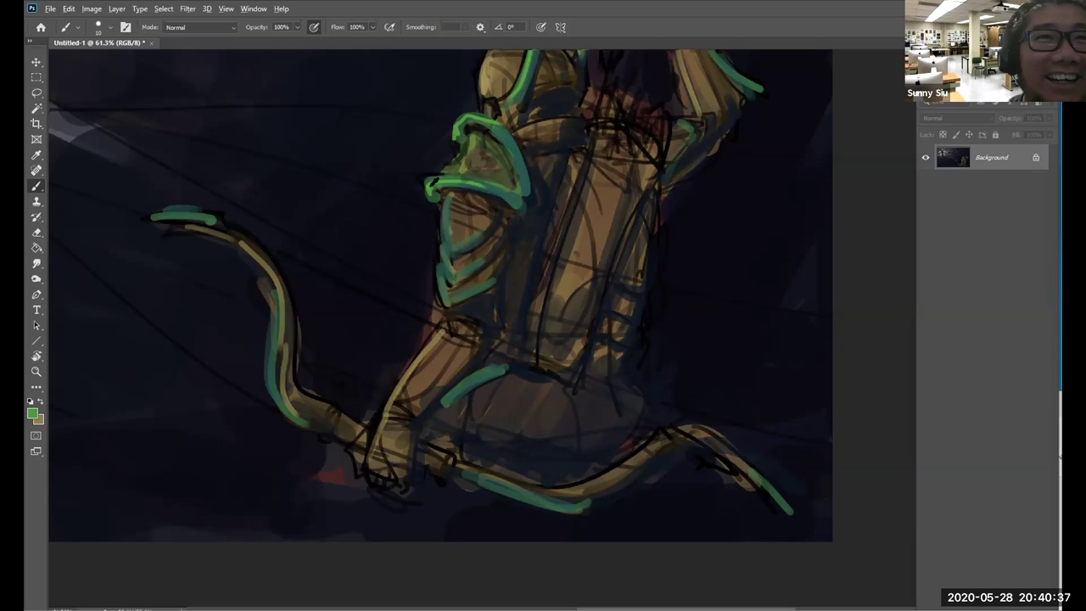
pyautogui.moveTo(439, 271); pyautogui.dragTo(444, 301)
pyautogui.moveTo(156, 218); pyautogui.dragTo(212, 220)
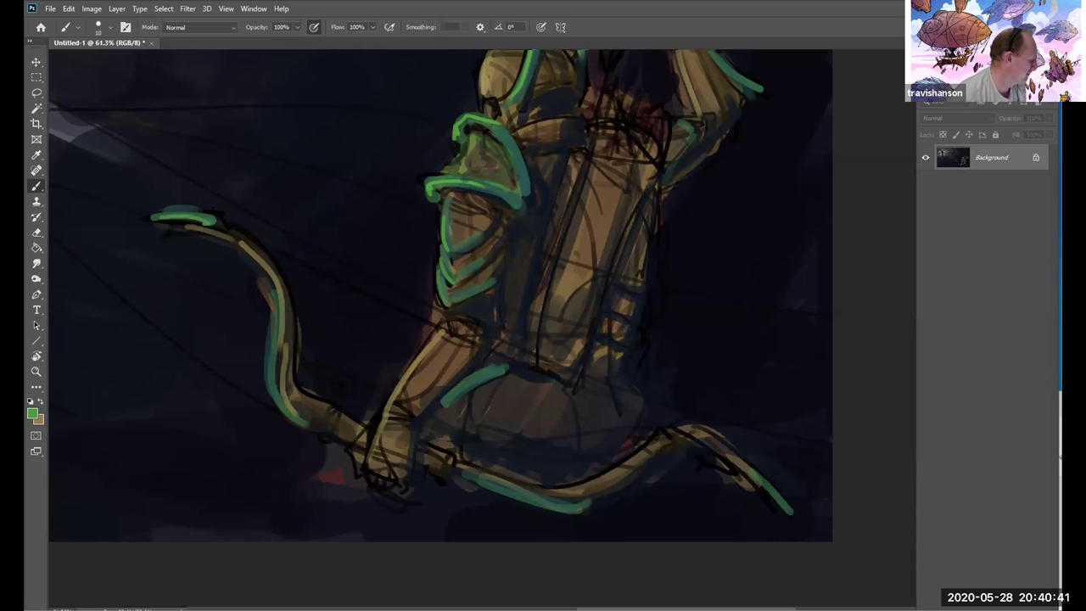
pyautogui.moveTo(270, 370); pyautogui.dragTo(303, 421)
pyautogui.moveTo(465, 447); pyautogui.dragTo(468, 419)
pyautogui.moveTo(449, 371); pyautogui.dragTo(495, 344)
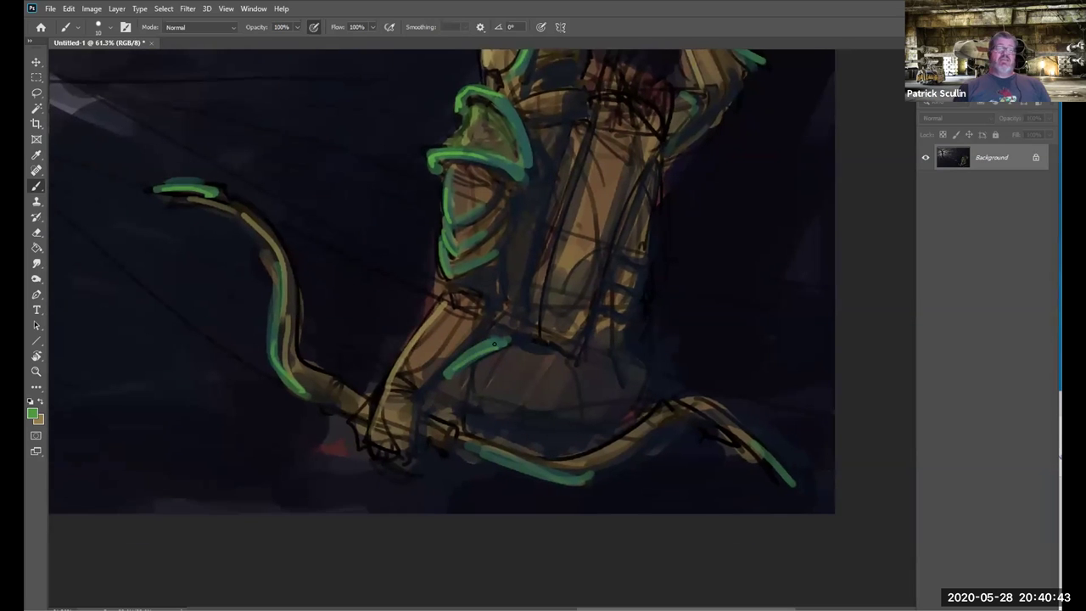
pyautogui.moveTo(498, 405); pyautogui.dragTo(454, 536)
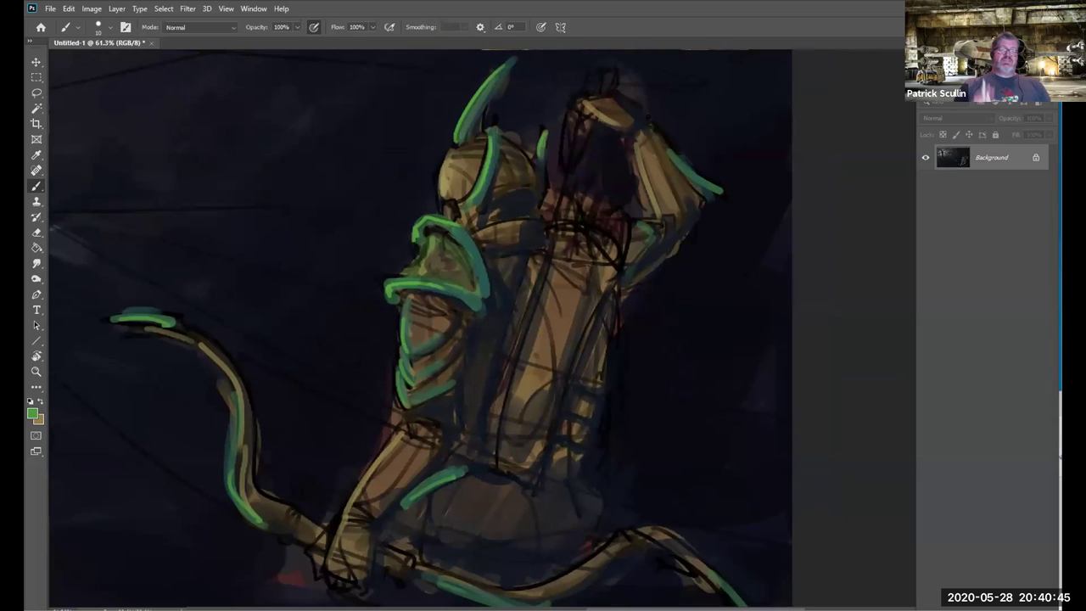
pyautogui.moveTo(675, 158); pyautogui.dragTo(713, 185)
pyautogui.moveTo(536, 309); pyautogui.dragTo(550, 389)
pyautogui.click(532, 170)
pyautogui.moveTo(521, 171); pyautogui.dragTo(514, 190)
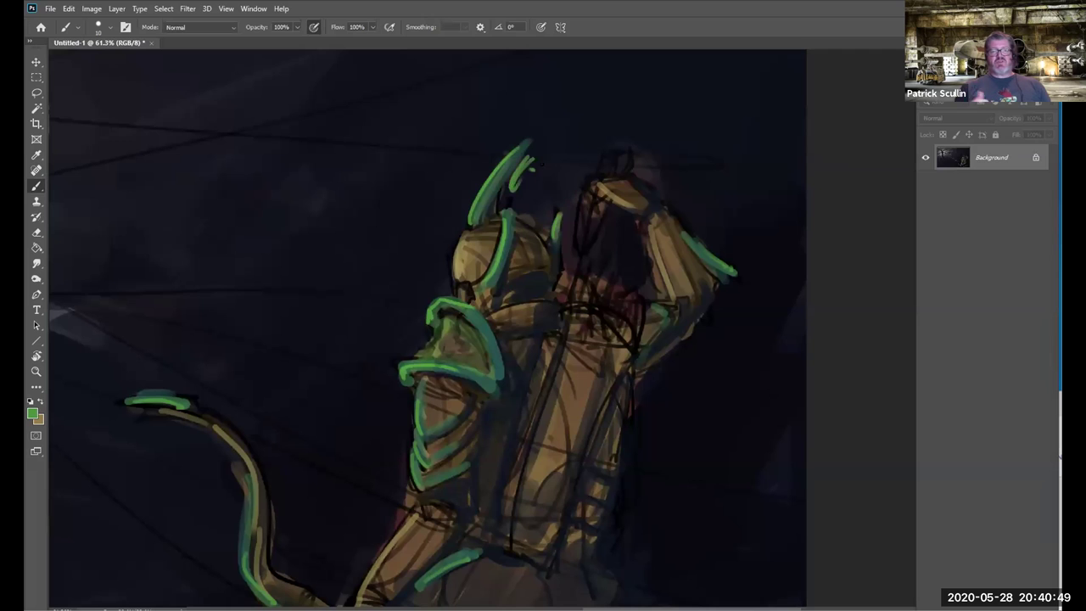
pyautogui.hotkey('ctrl', 'z')
# - Trim the inner edge of the helmet's large horn with a dark colour sampled from the background
pyautogui.keyDown('alt'); pyautogui.click(533, 162); pyautogui.keyUp('alt')
pyautogui.moveTo(522, 156); pyautogui.dragTo(498, 195)
pyautogui.moveTo(518, 160); pyautogui.dragTo(532, 127)
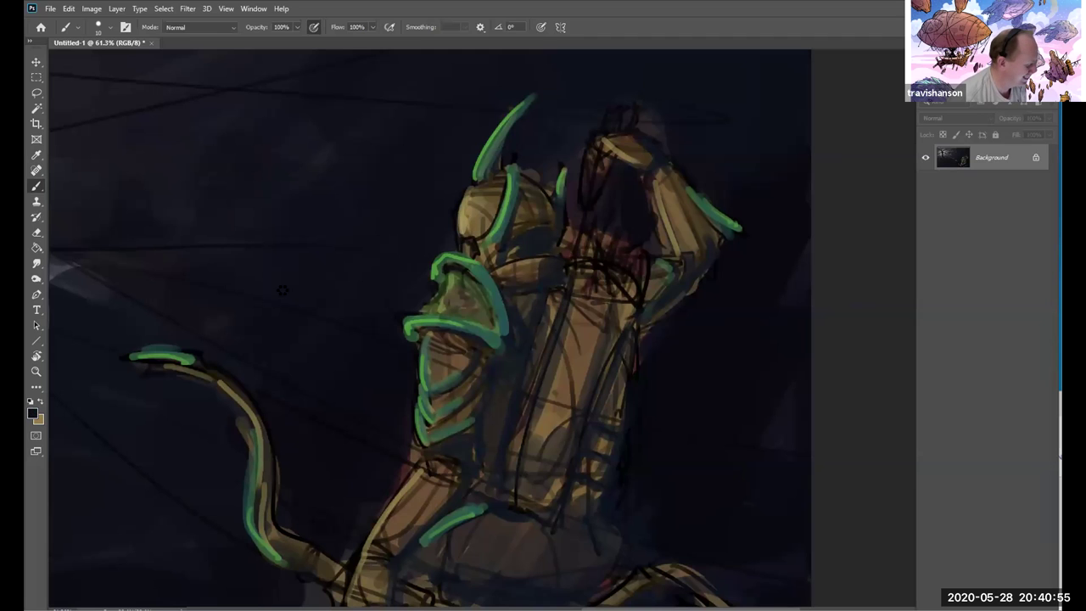
# - Set the foreground colour to the muted gold #baa85f and return to the Brush tool
pyautogui.click(32, 413)
pyautogui.click(171, 158)
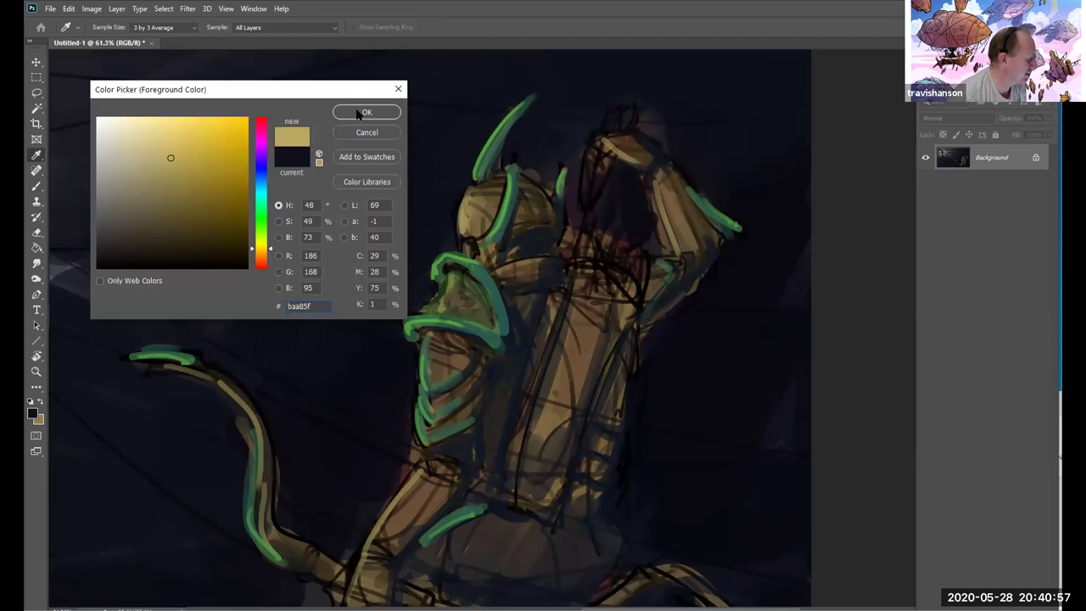
pyautogui.click(363, 112)
pyautogui.press('b')
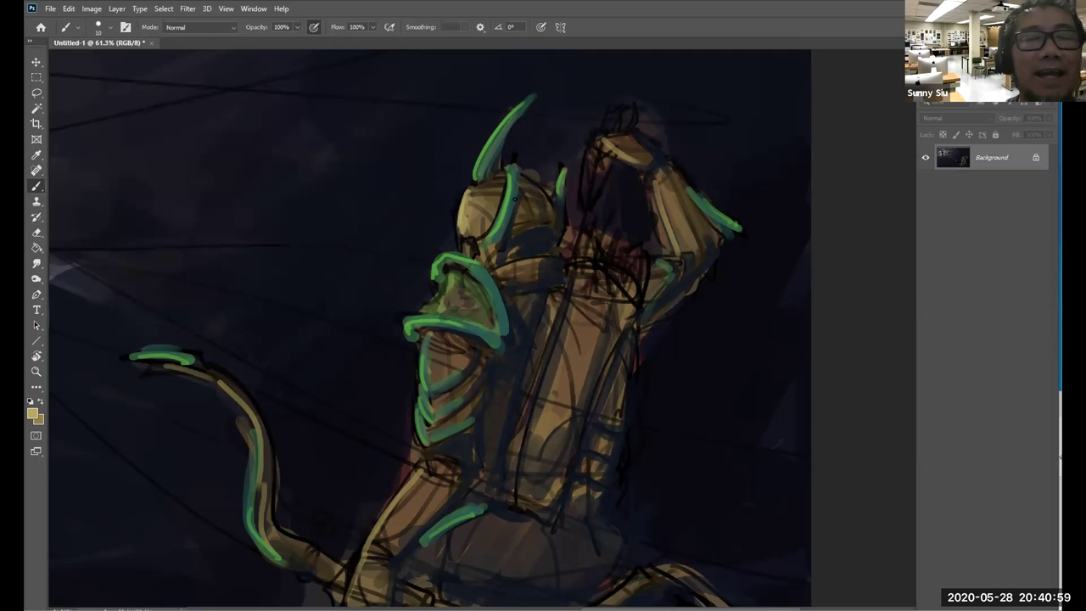
# - Clean up the helmet's top edge and small horn with a sampled dark background colour
pyautogui.keyDown('alt'); pyautogui.click(532, 153); pyautogui.keyUp('alt')
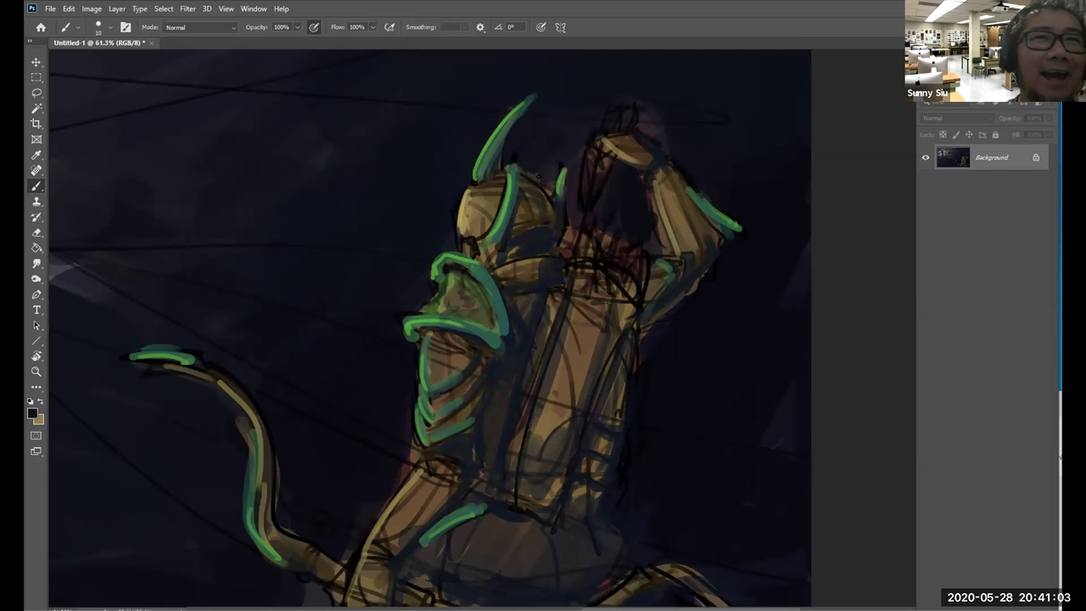
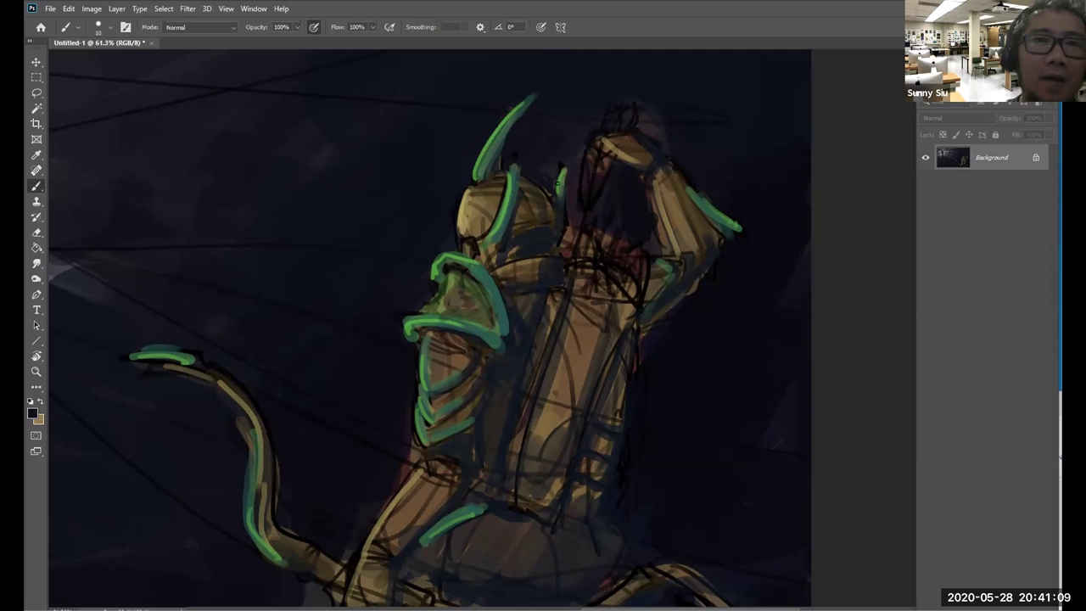
pyautogui.moveTo(370, 225); pyautogui.dragTo(407, 140)
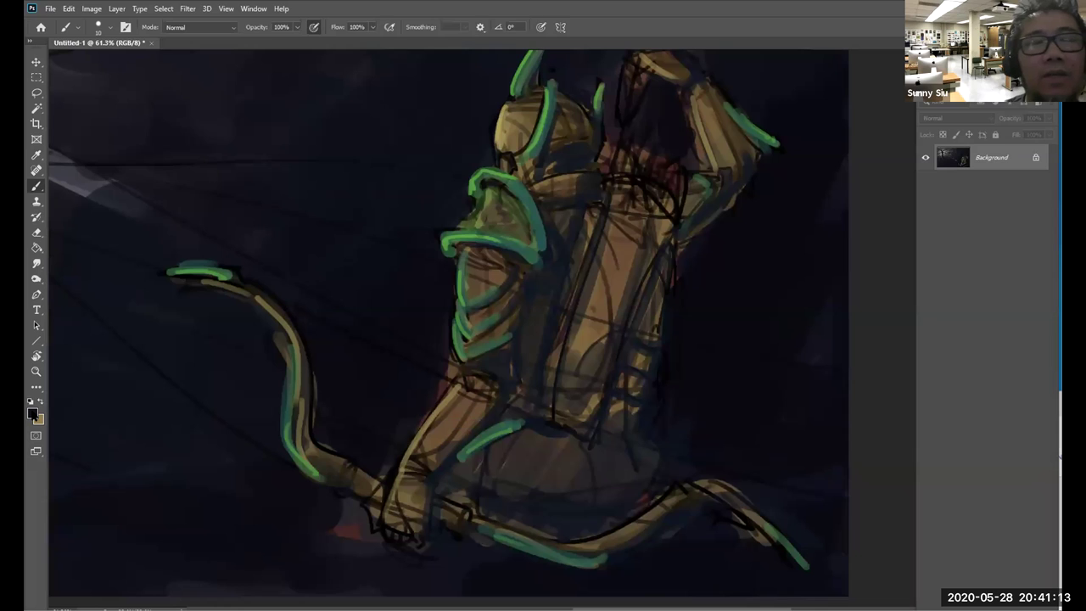
pyautogui.click(33, 414)
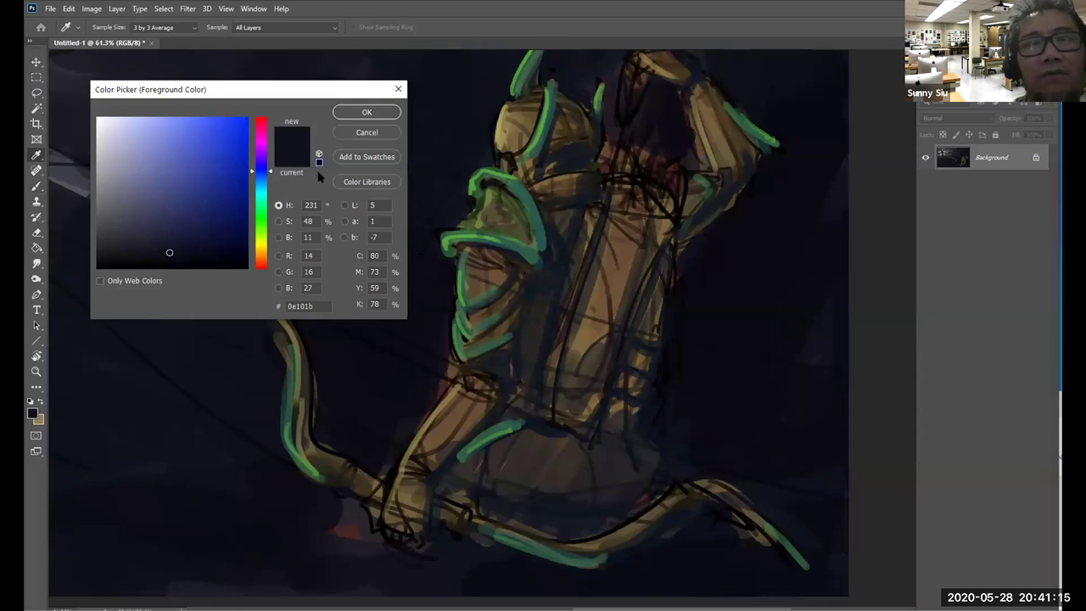
pyautogui.click(364, 133)
pyautogui.press('b')
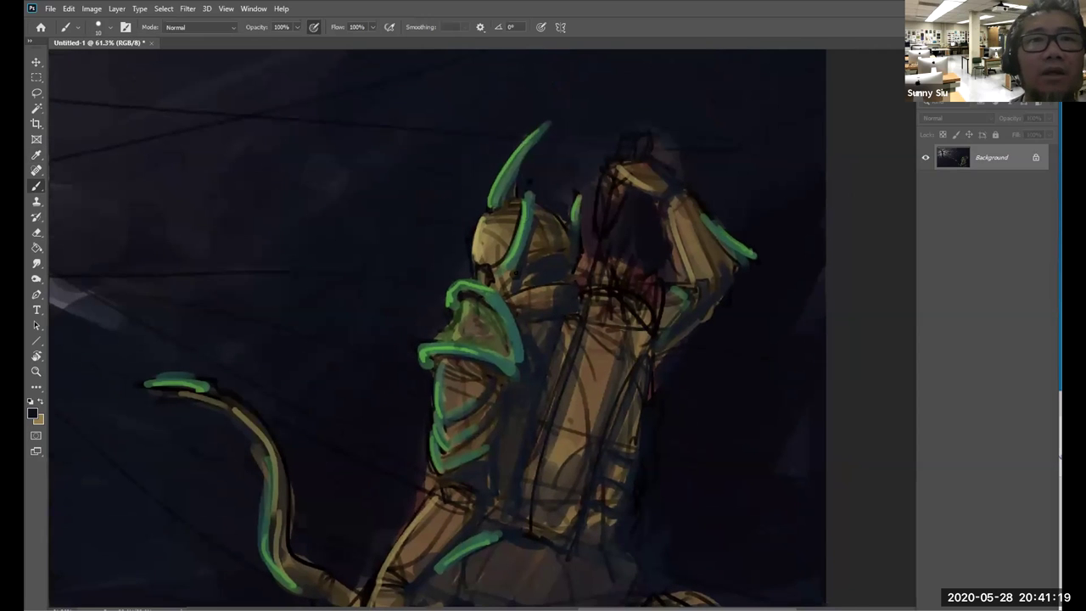
# - Sample the teal from the helmet's crest band and extend its lower end toward the neck
pyautogui.keyDown('alt'); pyautogui.click(508, 265); pyautogui.keyUp('alt')
pyautogui.moveTo(498, 273); pyautogui.dragTo(493, 284)
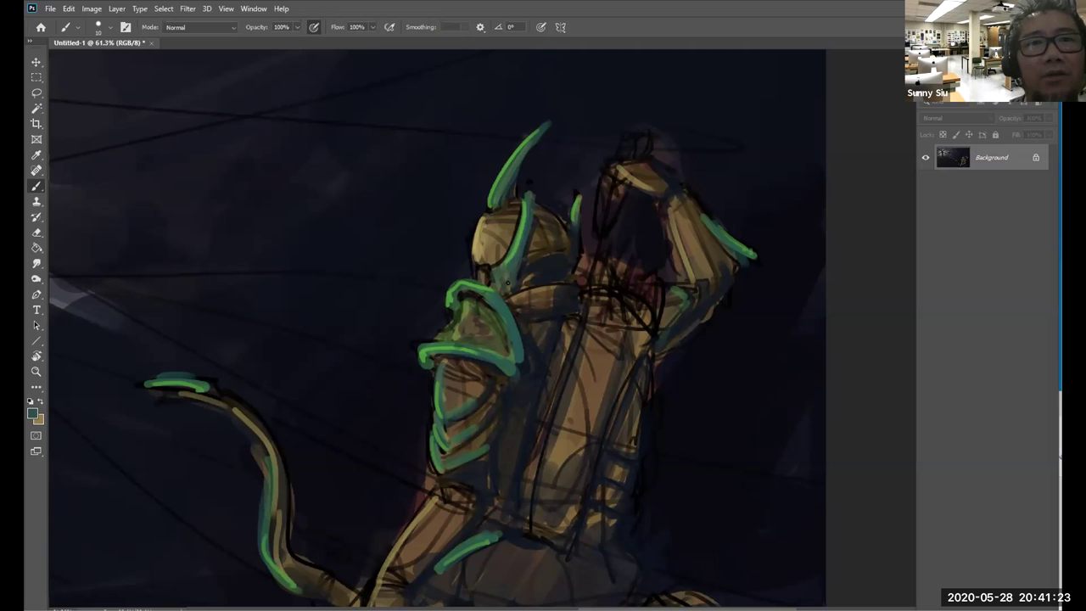
# - Sample a dark background colour and sharpen the edges of the large horn, shoulder plate, arm guard and hip strip
pyautogui.keyDown('alt'); pyautogui.click(652, 219); pyautogui.keyUp('alt')
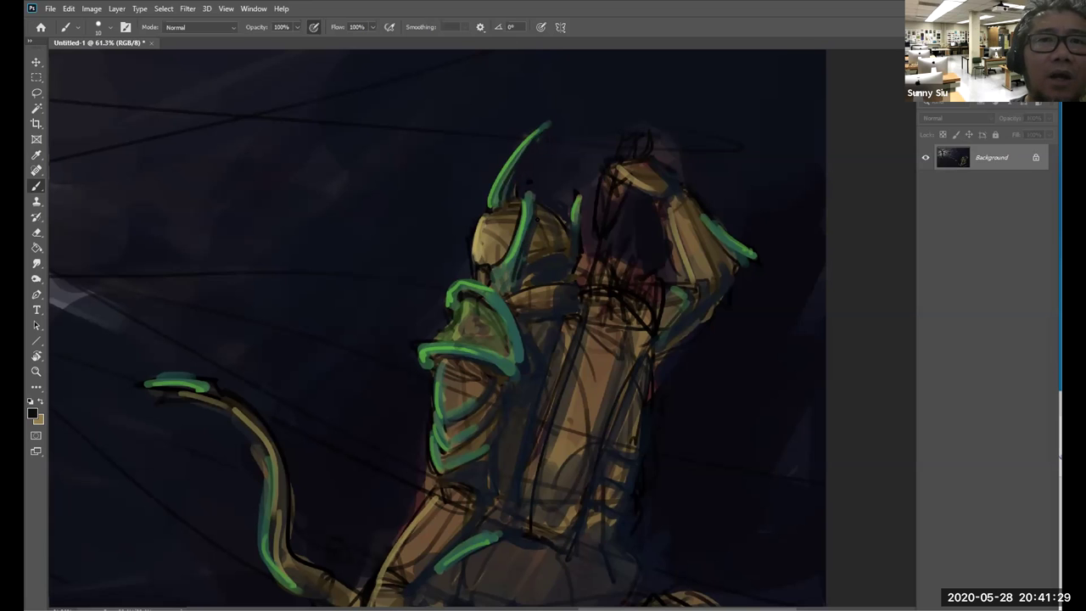
pyautogui.moveTo(482, 282)
pyautogui.mouseDown()
pyautogui.moveTo(491, 256)
pyautogui.moveTo(529, 336)
pyautogui.mouseUp()
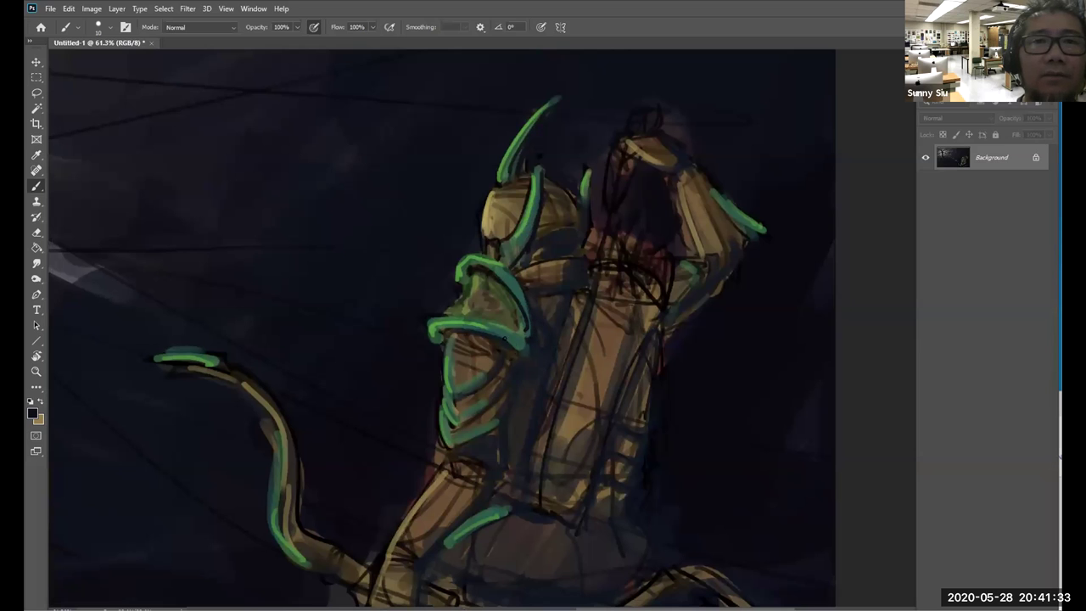
pyautogui.moveTo(462, 339); pyautogui.dragTo(454, 276)
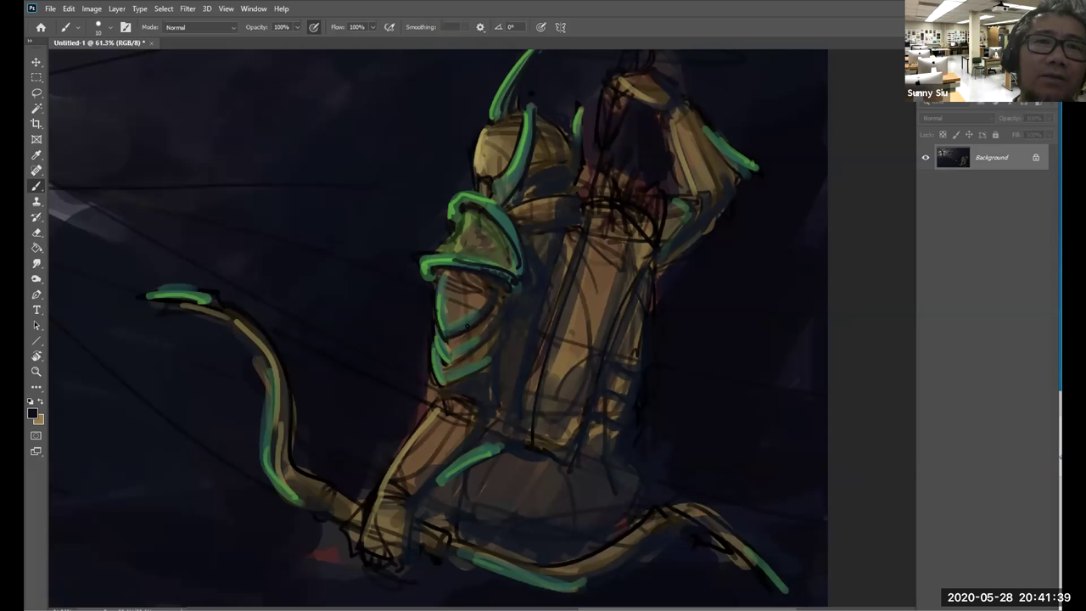
pyautogui.moveTo(458, 375); pyautogui.dragTo(489, 268)
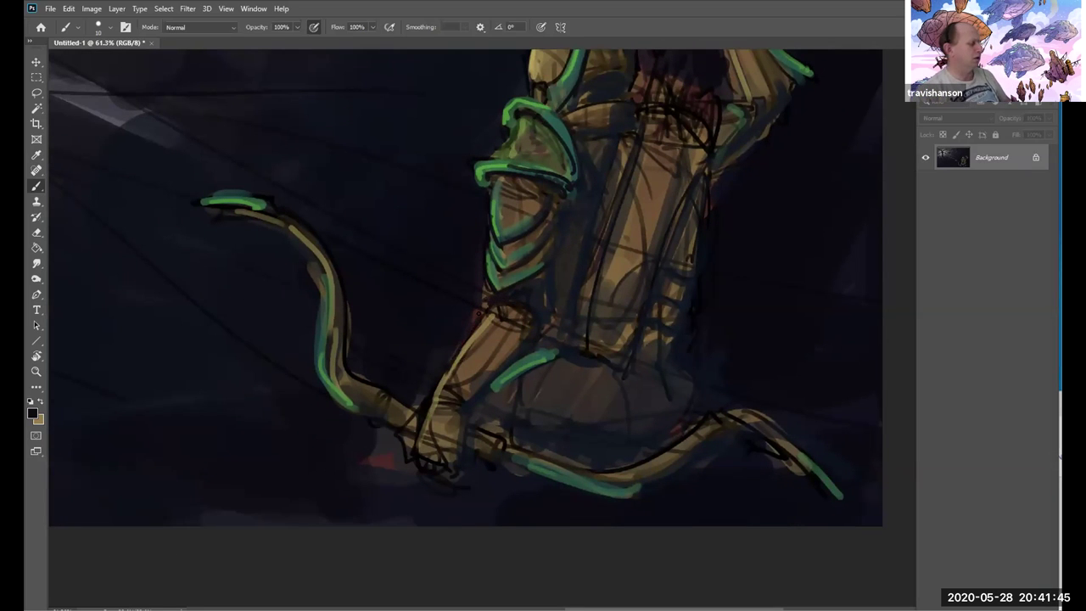
pyautogui.moveTo(498, 388); pyautogui.dragTo(526, 371)
pyautogui.moveTo(485, 413); pyautogui.dragTo(567, 322)
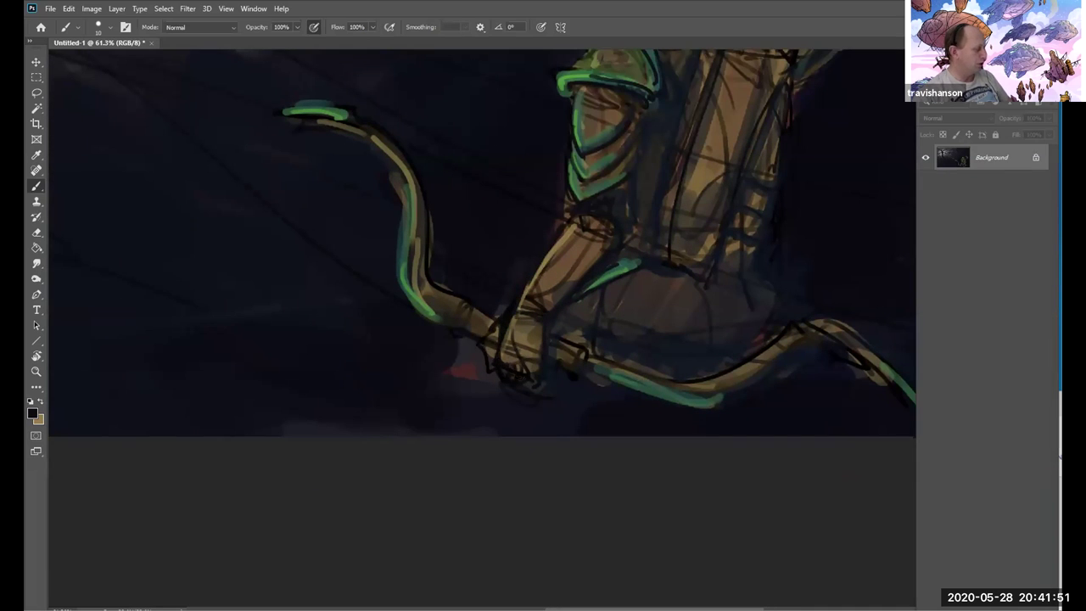
# - Sharpen the outline of the bow's upper limb and the section near the grip with thin dark strokes
pyautogui.moveTo(475, 311)
pyautogui.mouseDown()
pyautogui.moveTo(464, 329)
pyautogui.moveTo(490, 337)
pyautogui.mouseUp()
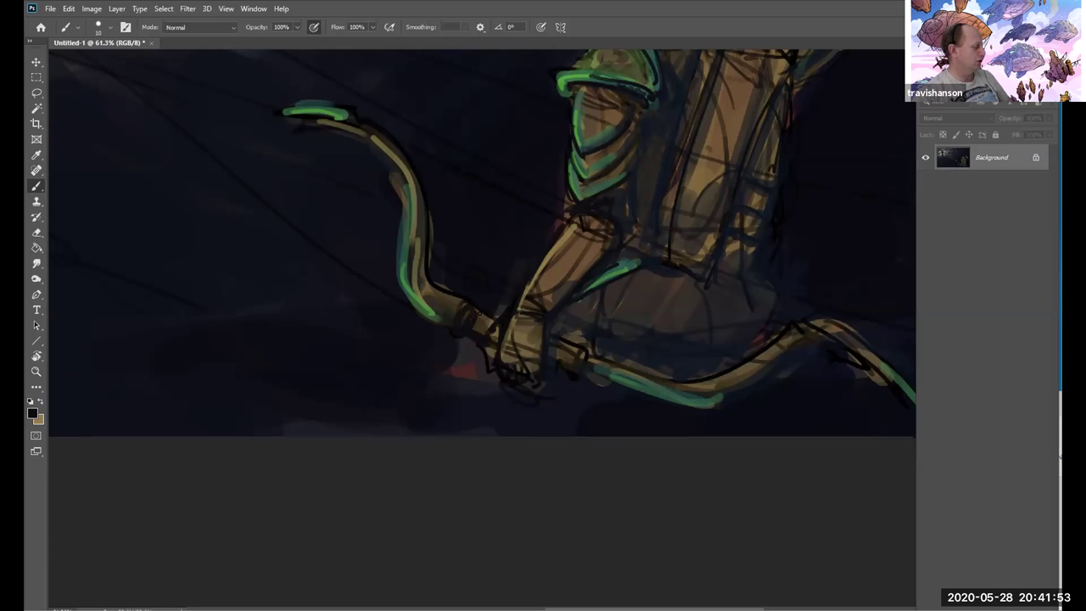
pyautogui.moveTo(426, 241); pyautogui.dragTo(463, 302)
pyautogui.moveTo(413, 272); pyautogui.dragTo(444, 318)
pyautogui.hotkey('ctrl', 'z')
pyautogui.moveTo(408, 265); pyautogui.dragTo(443, 320)
pyautogui.moveTo(447, 280); pyautogui.dragTo(470, 348)
pyautogui.moveTo(414, 222)
pyautogui.mouseDown()
pyautogui.moveTo(444, 328)
pyautogui.moveTo(426, 331)
pyautogui.mouseUp()
pyautogui.moveTo(306, 180); pyautogui.dragTo(368, 207)
# - Darken the outline of the bow's lower limb and the grip beside the hand with thin dark strokes
pyautogui.moveTo(487, 326); pyautogui.dragTo(487, 346)
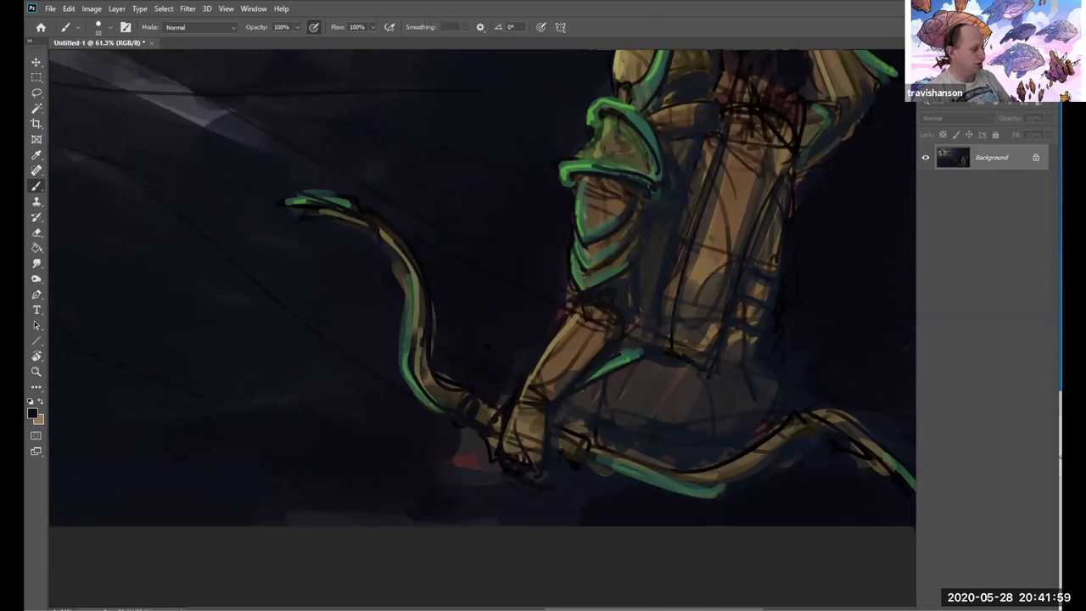
pyautogui.moveTo(574, 362); pyautogui.dragTo(473, 250)
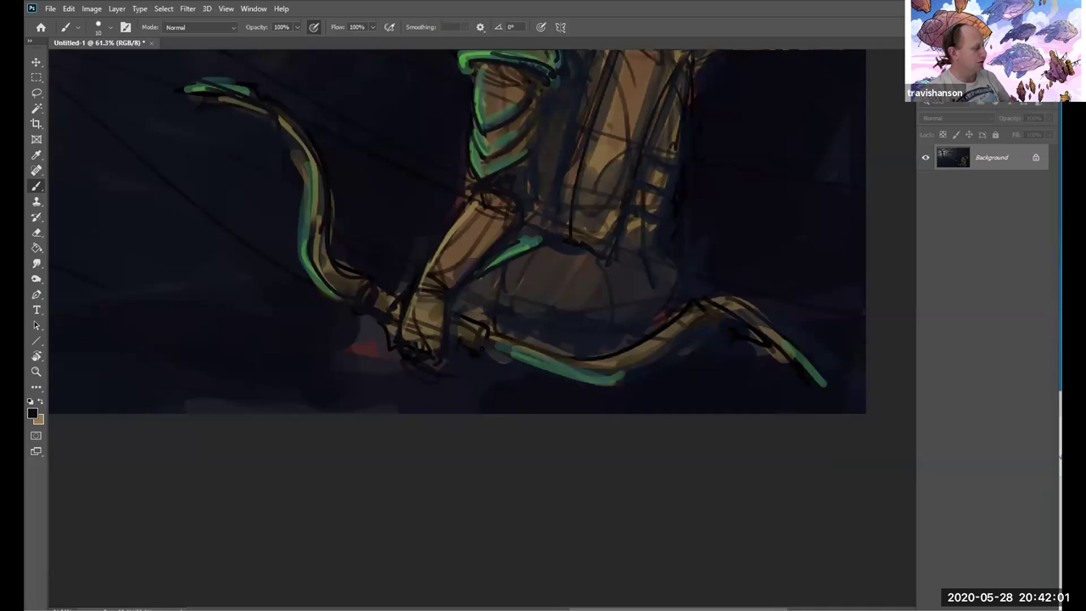
pyautogui.moveTo(459, 319); pyautogui.dragTo(479, 327)
pyautogui.moveTo(626, 357); pyautogui.dragTo(585, 364)
pyautogui.moveTo(602, 380); pyautogui.dragTo(625, 378)
pyautogui.moveTo(581, 284); pyautogui.dragTo(476, 282)
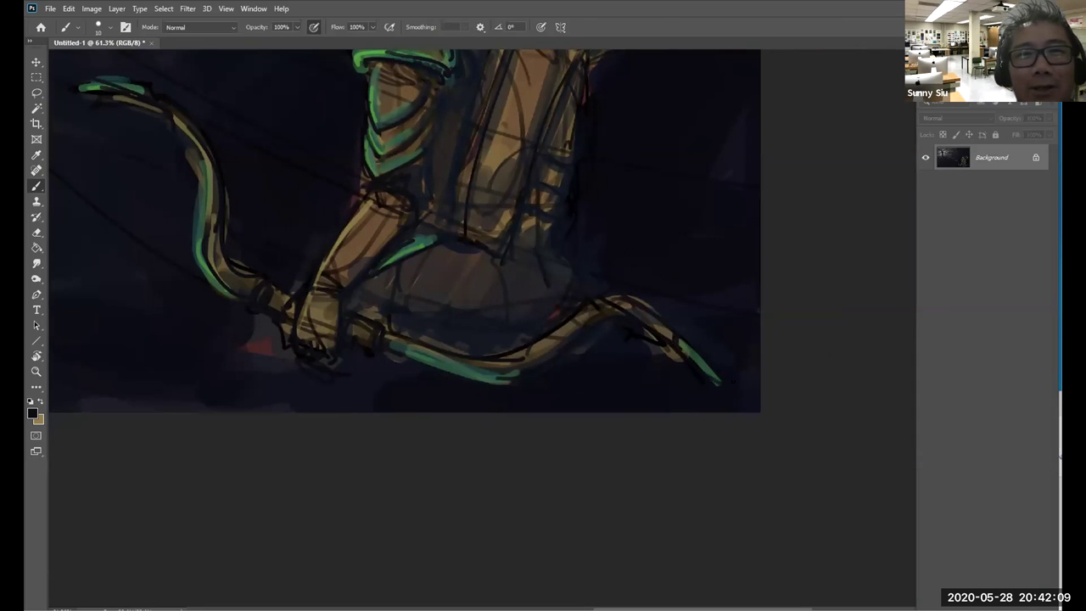
# - Enlarge the brush, set its opacity to 50% and darken the area behind the lowered arm and the cloth at the hips
pyautogui.moveTo(548, 288); pyautogui.dragTo(548, 453)
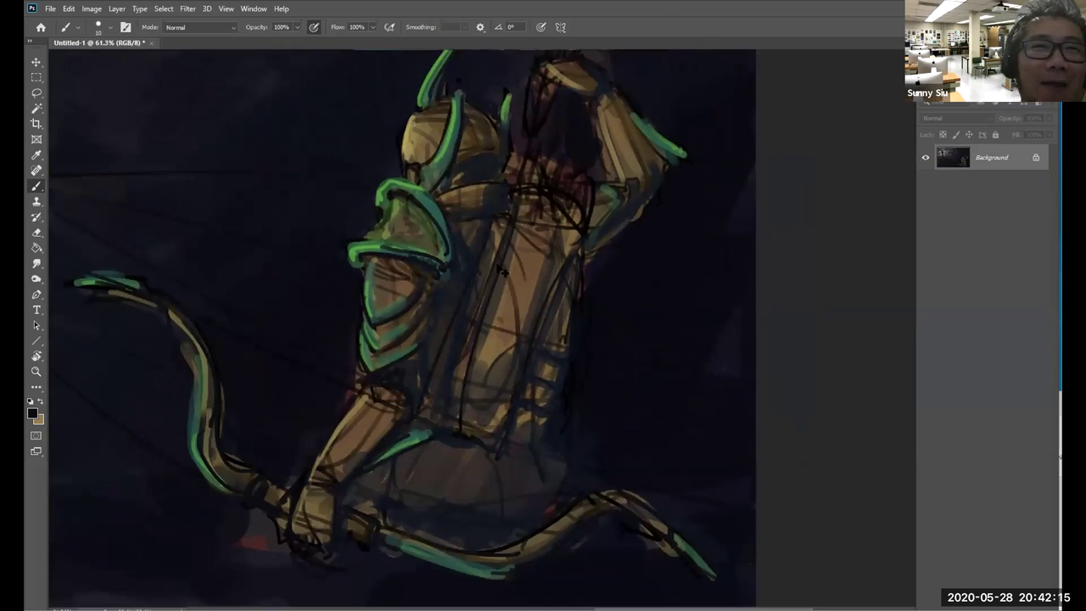
pyautogui.press(']')
pyautogui.press(']')
pyautogui.press('5')
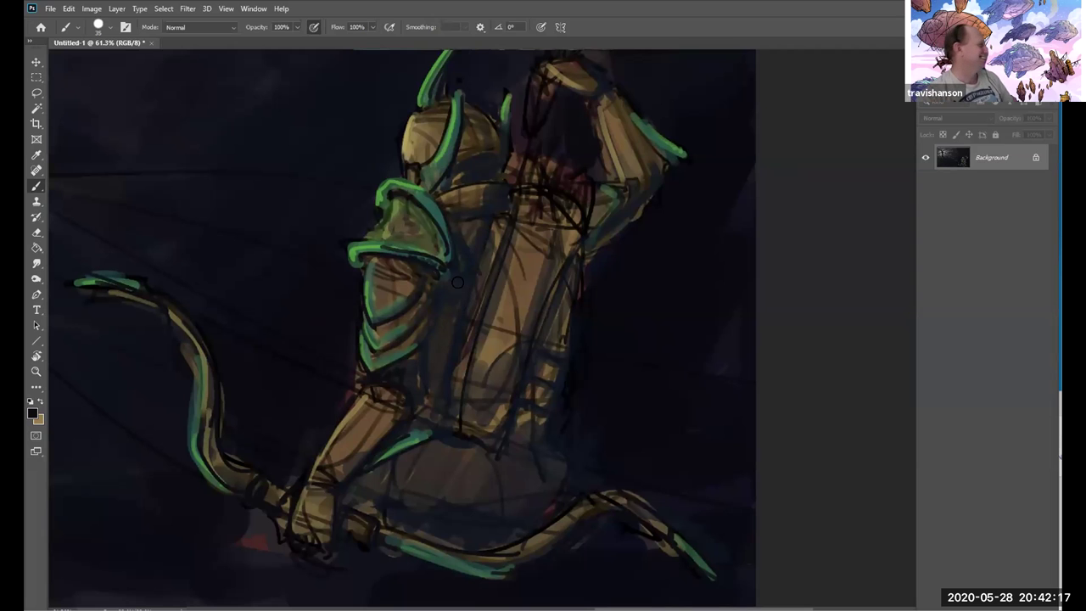
pyautogui.moveTo(439, 364)
pyautogui.mouseDown()
pyautogui.moveTo(439, 445)
pyautogui.moveTo(416, 497)
pyautogui.mouseUp()
pyautogui.moveTo(472, 449)
pyautogui.mouseDown()
pyautogui.moveTo(458, 500)
pyautogui.moveTo(558, 468)
pyautogui.mouseUp()
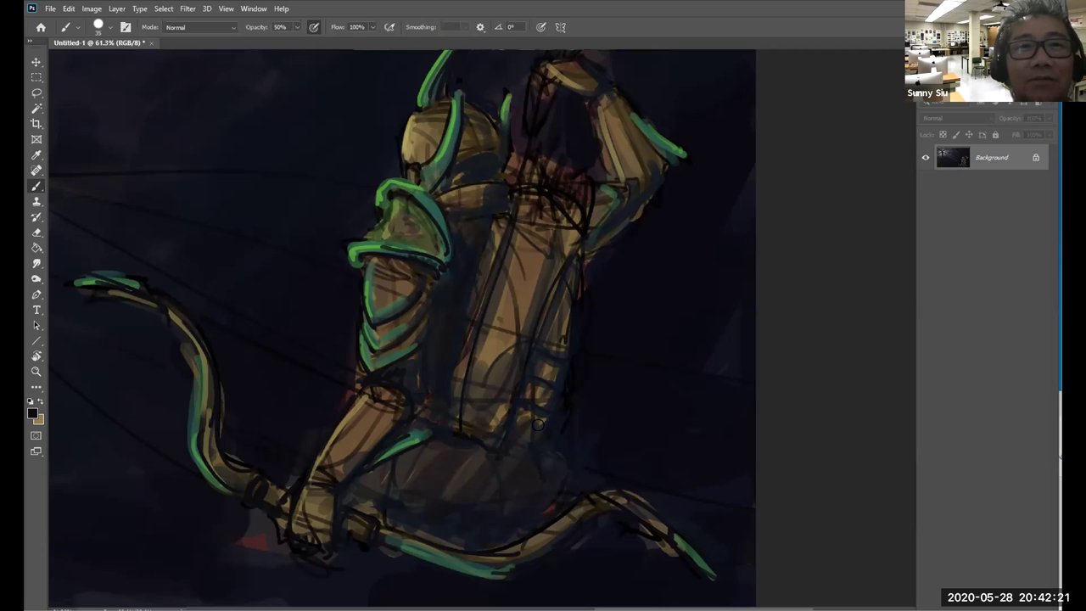
# - Shade the quiver's shadowed side and the cloth around the hips with semi-transparent dark strokes
pyautogui.moveTo(558, 291); pyautogui.dragTo(540, 379)
pyautogui.moveTo(550, 334); pyautogui.dragTo(519, 438)
pyautogui.moveTo(397, 451); pyautogui.dragTo(362, 489)
pyautogui.moveTo(437, 451); pyautogui.dragTo(475, 494)
pyautogui.moveTo(545, 292); pyautogui.dragTo(498, 424)
# - Shade the back of the helmet and the area around its horns with semi-transparent dark strokes
pyautogui.moveTo(558, 247)
pyautogui.mouseDown()
pyautogui.moveTo(589, 274)
pyautogui.moveTo(554, 262)
pyautogui.moveTo(561, 311)
pyautogui.mouseUp()
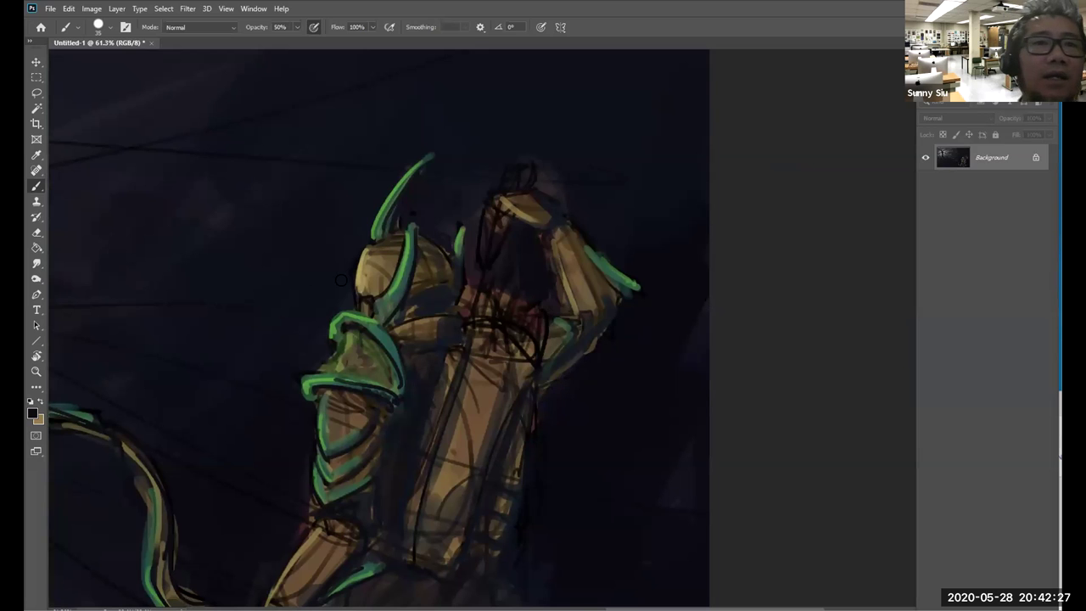
pyautogui.moveTo(418, 245); pyautogui.dragTo(417, 281)
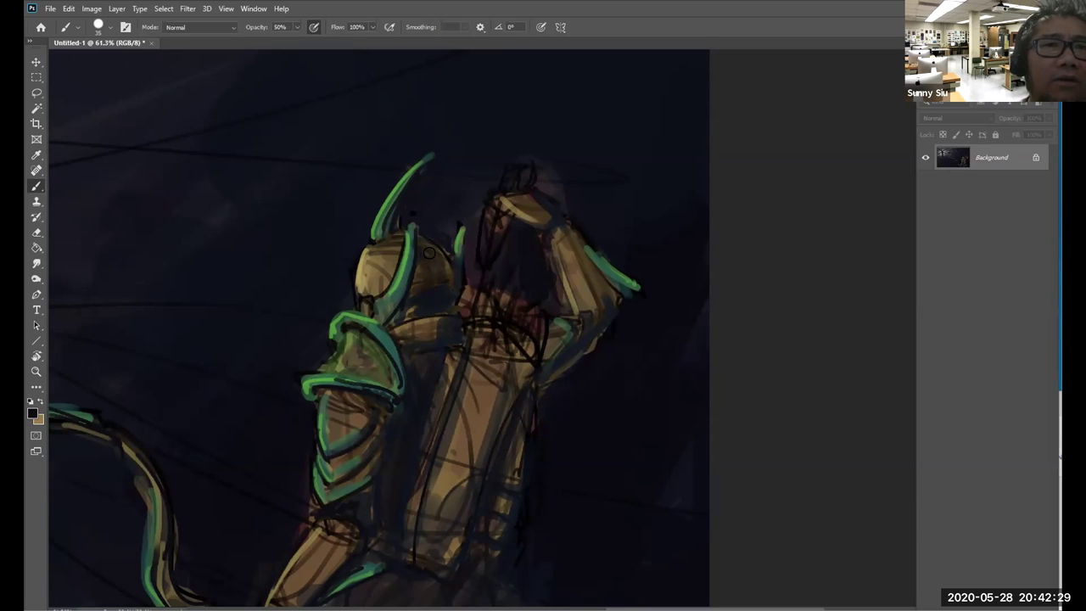
pyautogui.moveTo(392, 241); pyautogui.dragTo(396, 208)
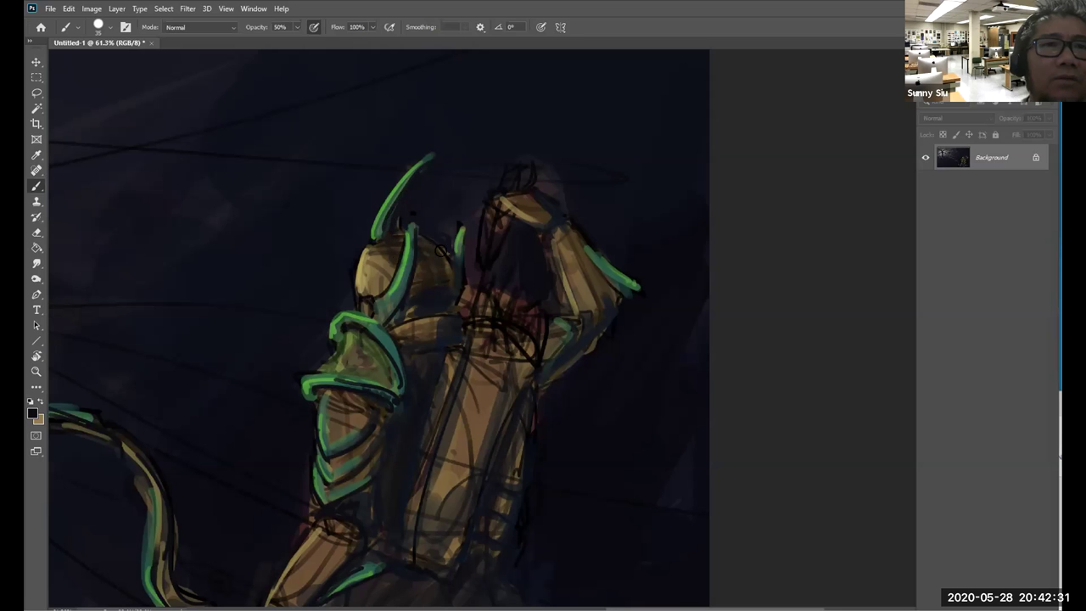
pyautogui.moveTo(441, 339); pyautogui.dragTo(415, 246)
pyautogui.moveTo(345, 253)
pyautogui.mouseDown()
pyautogui.moveTo(369, 285)
pyautogui.moveTo(350, 255)
pyautogui.moveTo(355, 286)
pyautogui.moveTo(367, 288)
pyautogui.moveTo(340, 253)
pyautogui.mouseUp()
pyautogui.moveTo(363, 288)
pyautogui.mouseDown()
pyautogui.moveTo(356, 205)
pyautogui.moveTo(311, 260)
pyautogui.moveTo(312, 295)
pyautogui.mouseUp()
pyautogui.moveTo(368, 258); pyautogui.dragTo(391, 221)
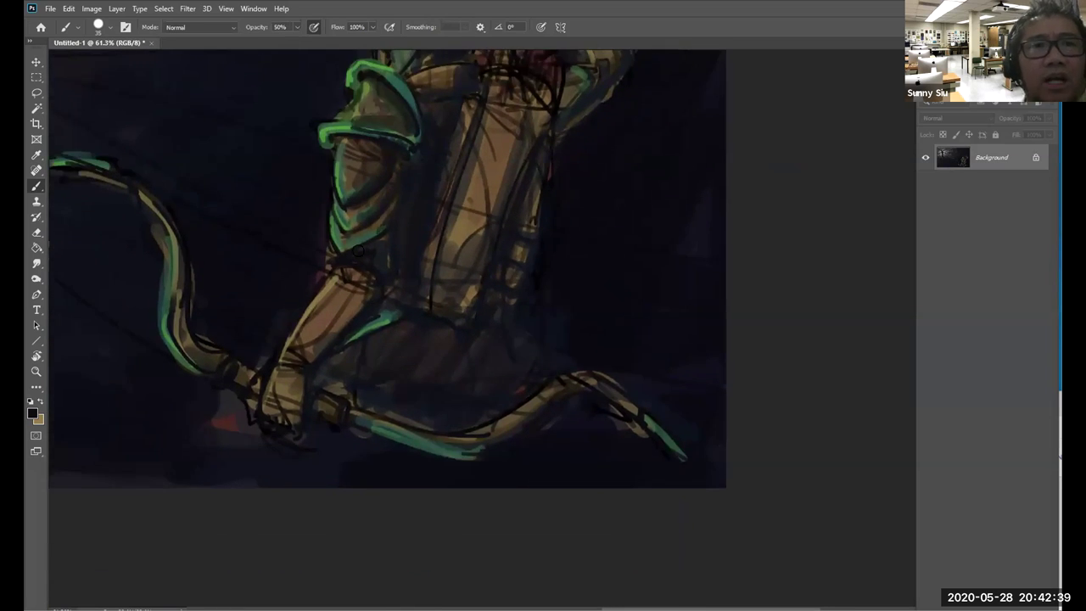
# - Shade the bow's grip, the curve of its upper limb and the area around the gripping hand with semi-transparent dark strokes
pyautogui.moveTo(404, 278); pyautogui.dragTo(440, 175)
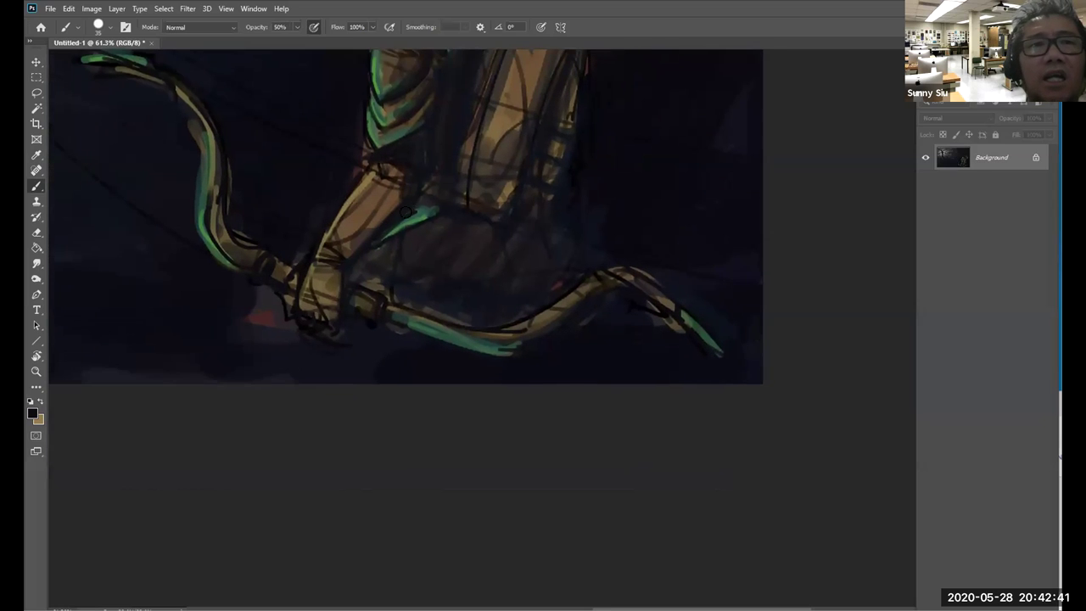
pyautogui.moveTo(343, 290)
pyautogui.mouseDown()
pyautogui.moveTo(331, 314)
pyautogui.moveTo(362, 302)
pyautogui.mouseUp()
pyautogui.moveTo(280, 280)
pyautogui.mouseDown()
pyautogui.moveTo(272, 258)
pyautogui.moveTo(316, 298)
pyautogui.mouseUp()
pyautogui.moveTo(251, 219)
pyautogui.mouseDown()
pyautogui.moveTo(288, 273)
pyautogui.moveTo(288, 299)
pyautogui.mouseUp()
pyautogui.moveTo(258, 174); pyautogui.dragTo(269, 207)
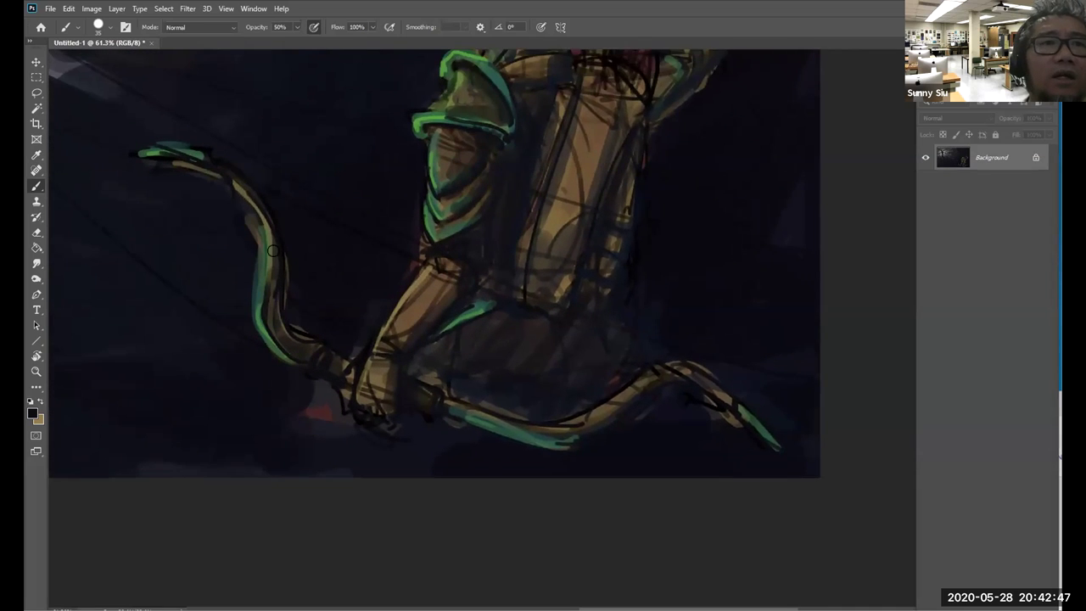
pyautogui.moveTo(508, 399); pyautogui.dragTo(345, 276)
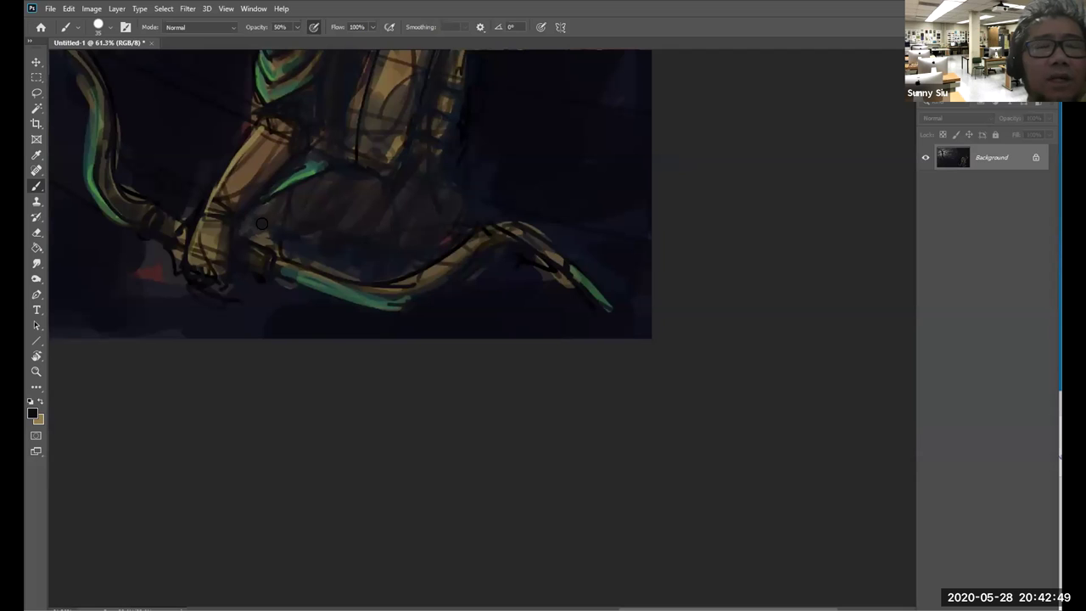
pyautogui.moveTo(436, 289)
pyautogui.mouseDown()
pyautogui.moveTo(533, 411)
pyautogui.moveTo(521, 577)
pyautogui.mouseUp()
pyautogui.moveTo(552, 337); pyautogui.dragTo(544, 235)
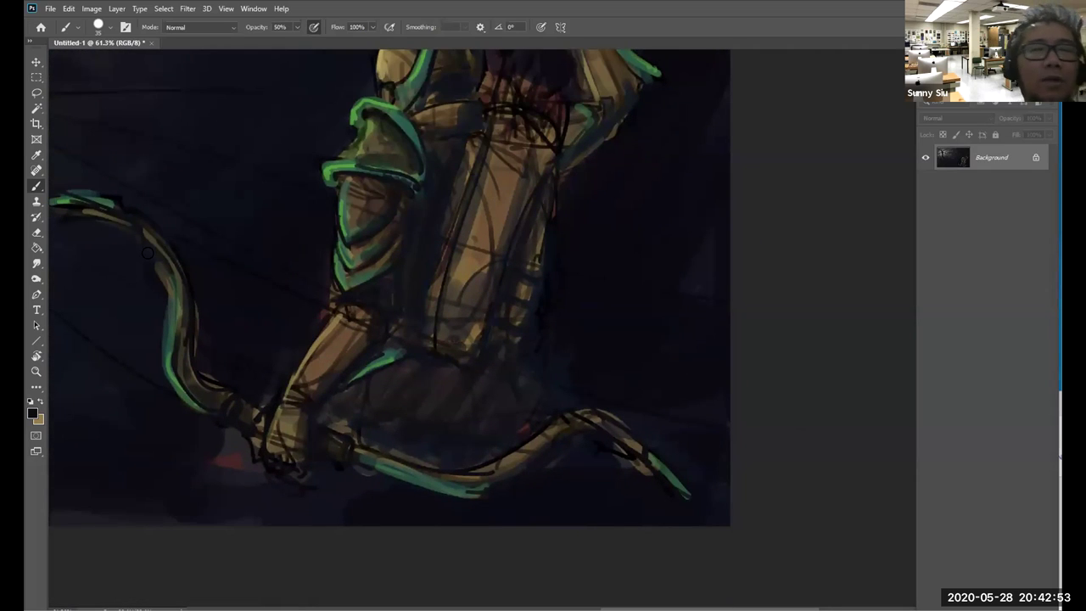
pyautogui.moveTo(146, 253); pyautogui.dragTo(196, 197)
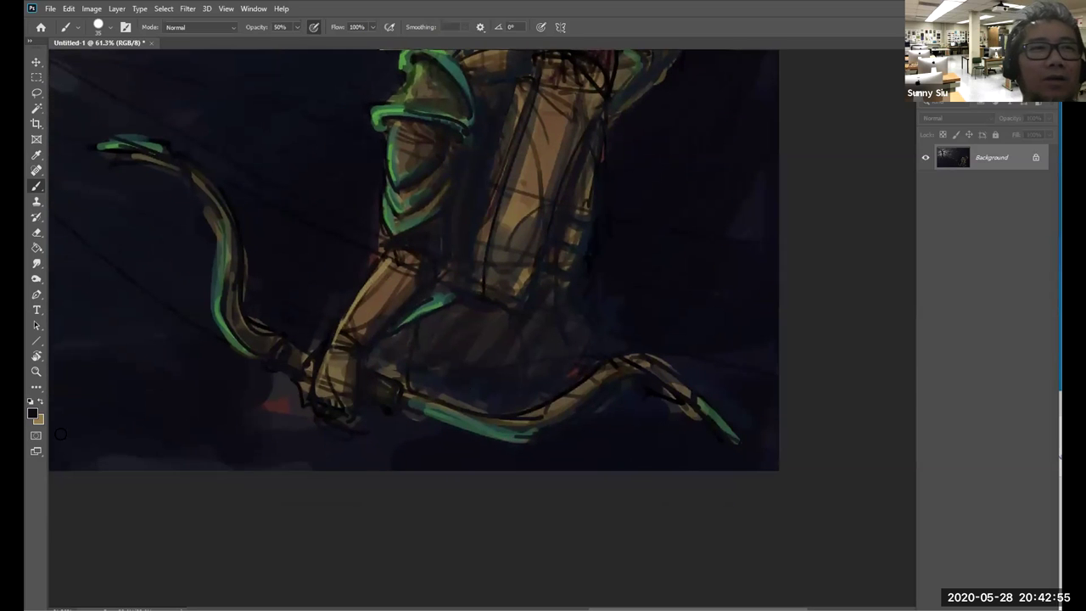
# - Set the foreground colour to the near-black blue #05050c and shade the quiver's sides and the cloth below it
pyautogui.click(32, 413)
pyautogui.click(183, 261)
pyautogui.click(368, 114)
pyautogui.moveTo(508, 129); pyautogui.dragTo(453, 288)
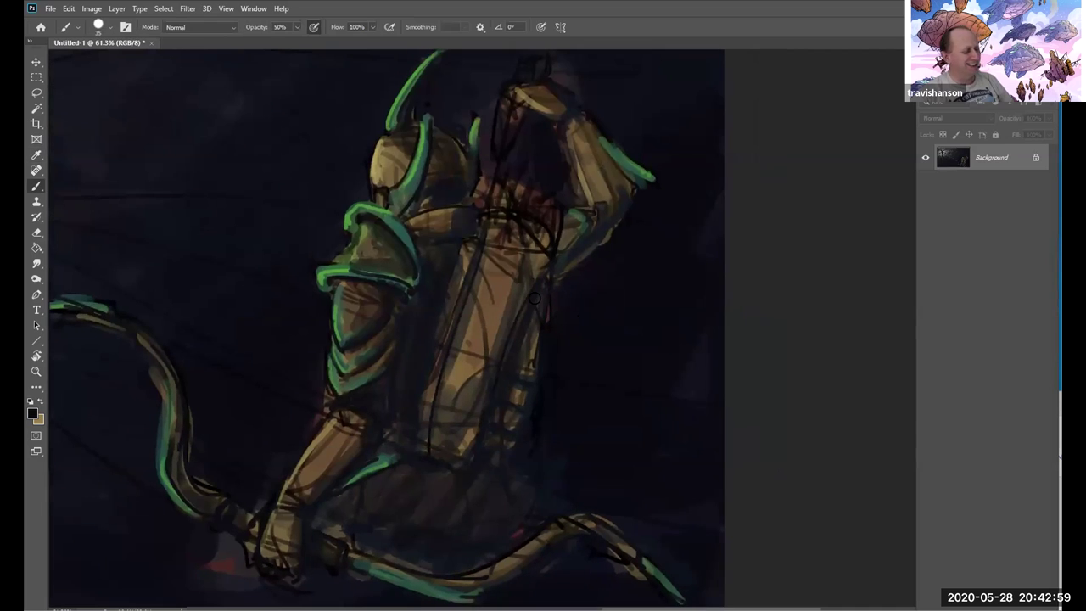
pyautogui.moveTo(469, 247); pyautogui.dragTo(438, 335)
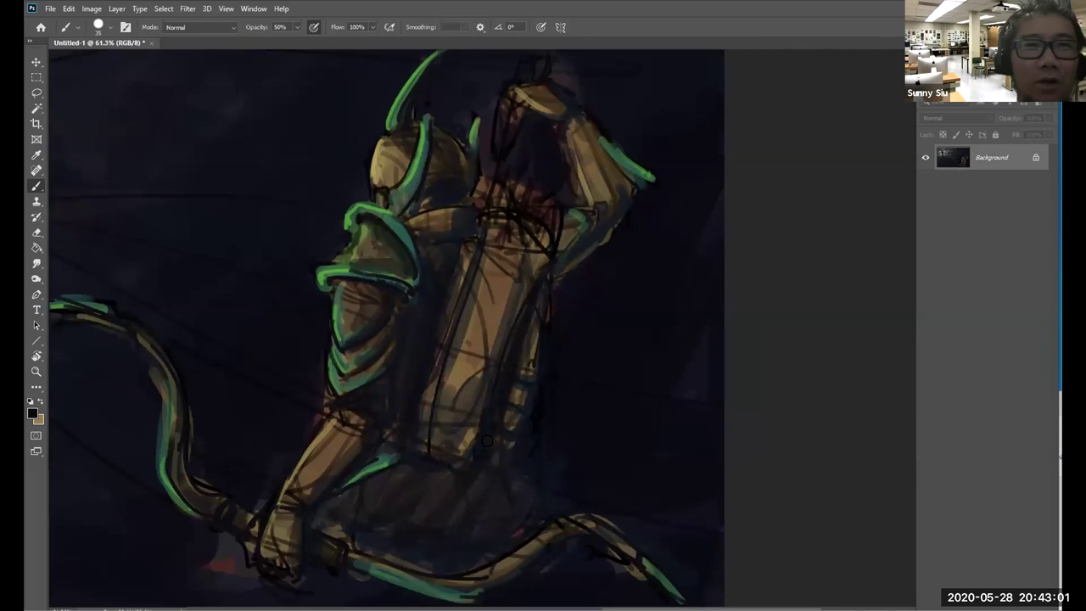
pyautogui.moveTo(462, 472)
pyautogui.mouseDown()
pyautogui.moveTo(418, 466)
pyautogui.moveTo(348, 513)
pyautogui.mouseUp()
pyautogui.moveTo(401, 475); pyautogui.dragTo(374, 556)
pyautogui.moveTo(433, 489); pyautogui.dragTo(402, 556)
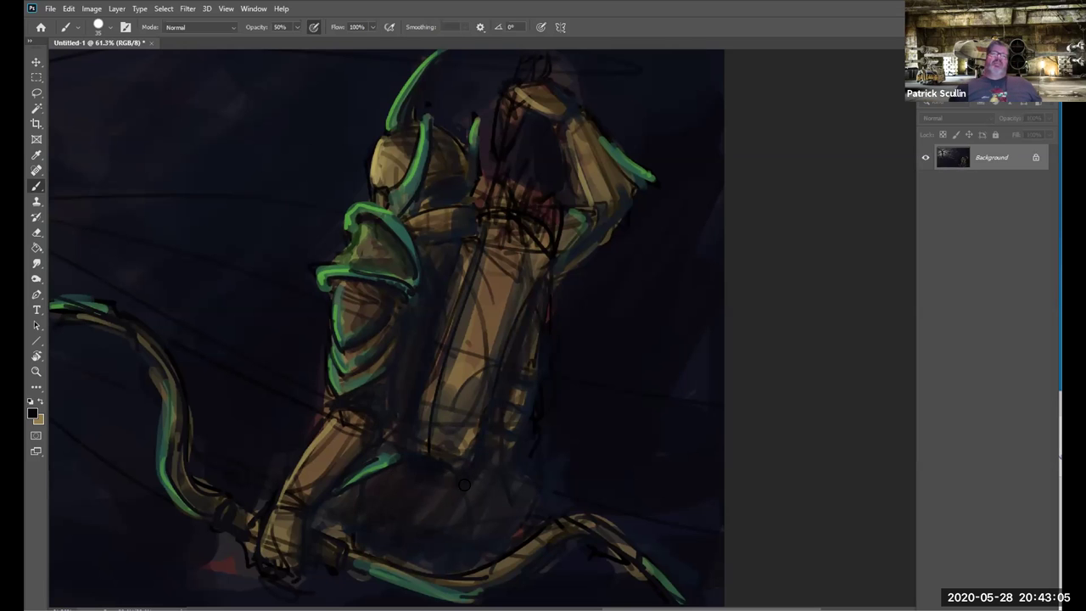
pyautogui.moveTo(565, 320); pyautogui.dragTo(543, 458)
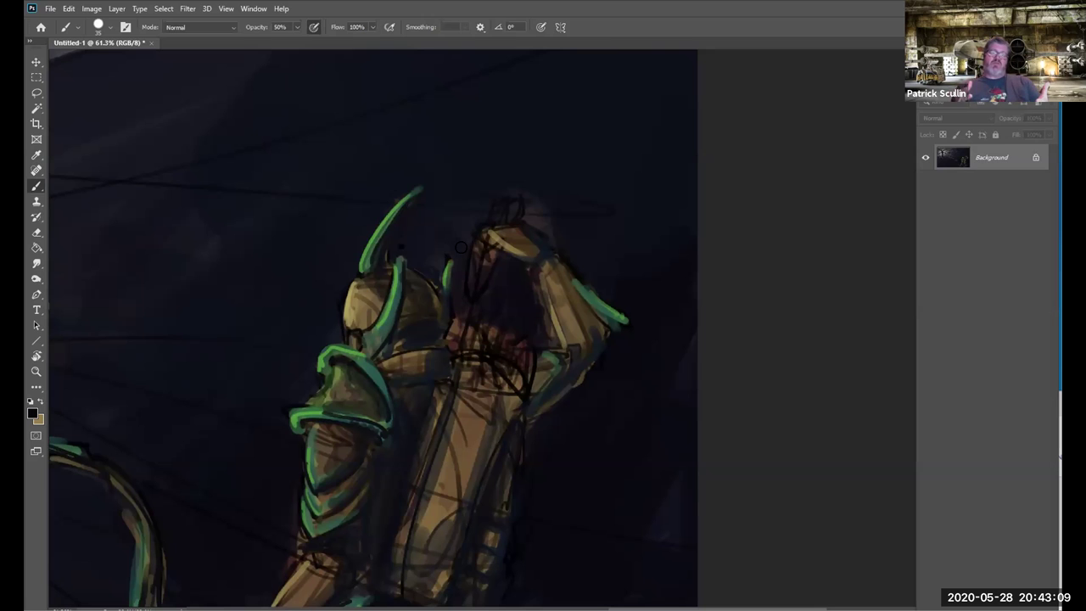
pyautogui.moveTo(495, 300); pyautogui.dragTo(493, 285)
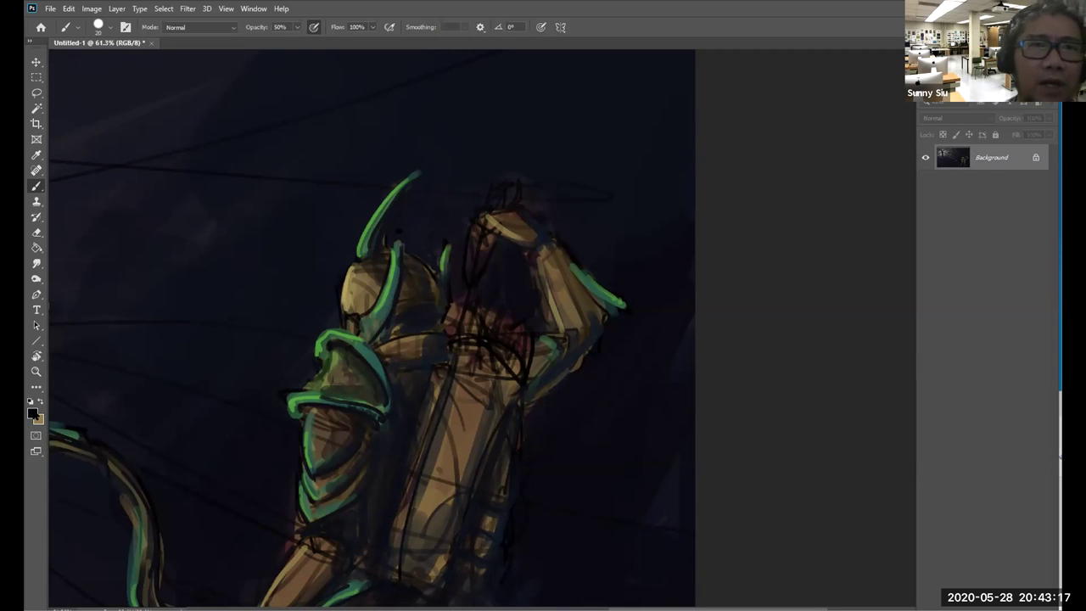
# - Sample the raised hand's muted brown #867345 as the foreground colour and return to the Brush tool
pyautogui.click(33, 413)
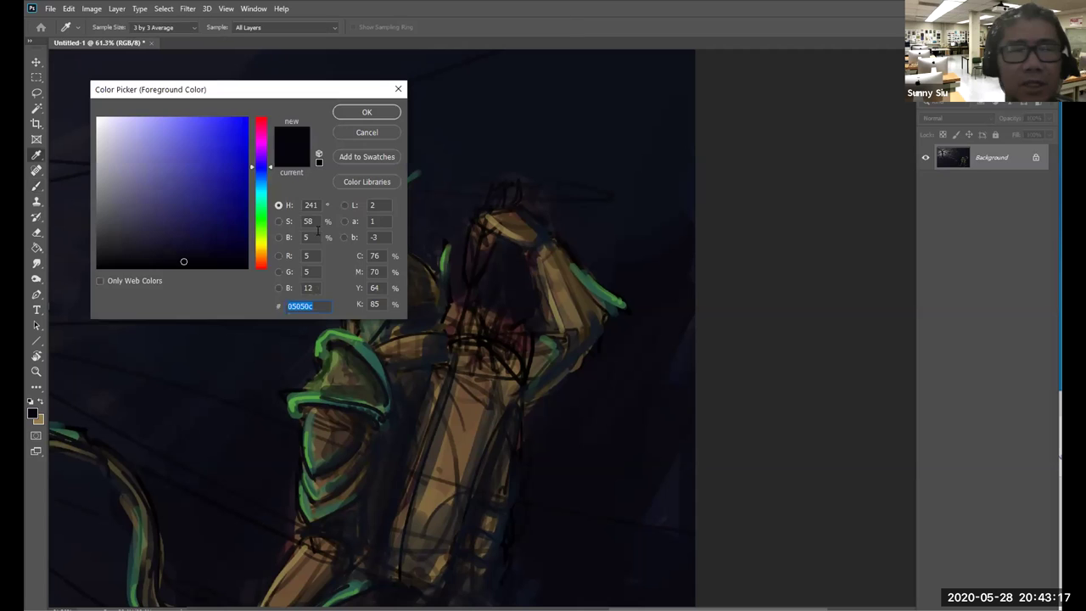
pyautogui.click(178, 223)
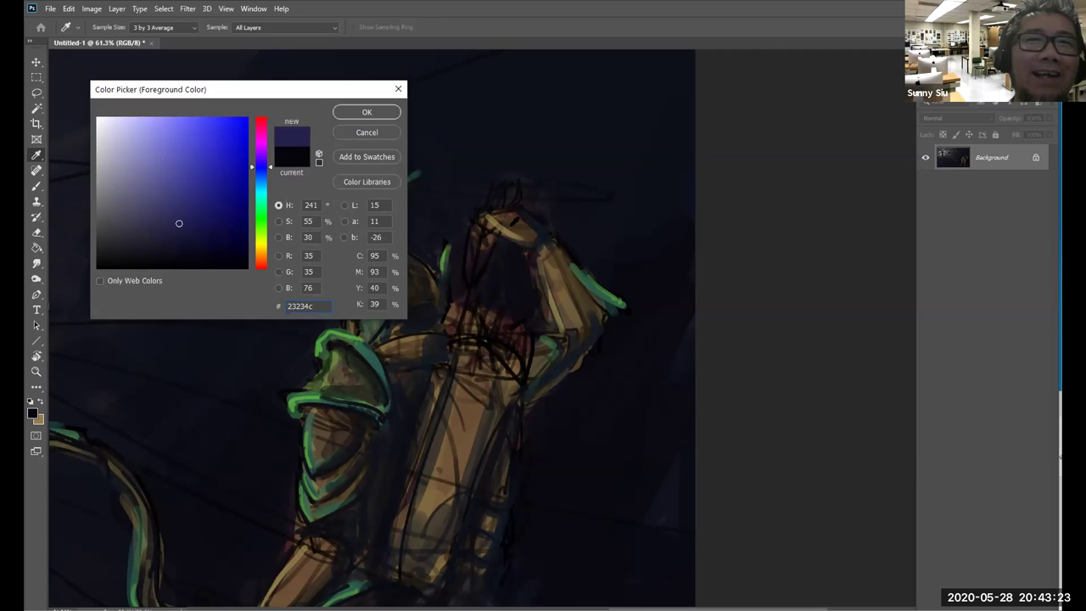
pyautogui.click(511, 223)
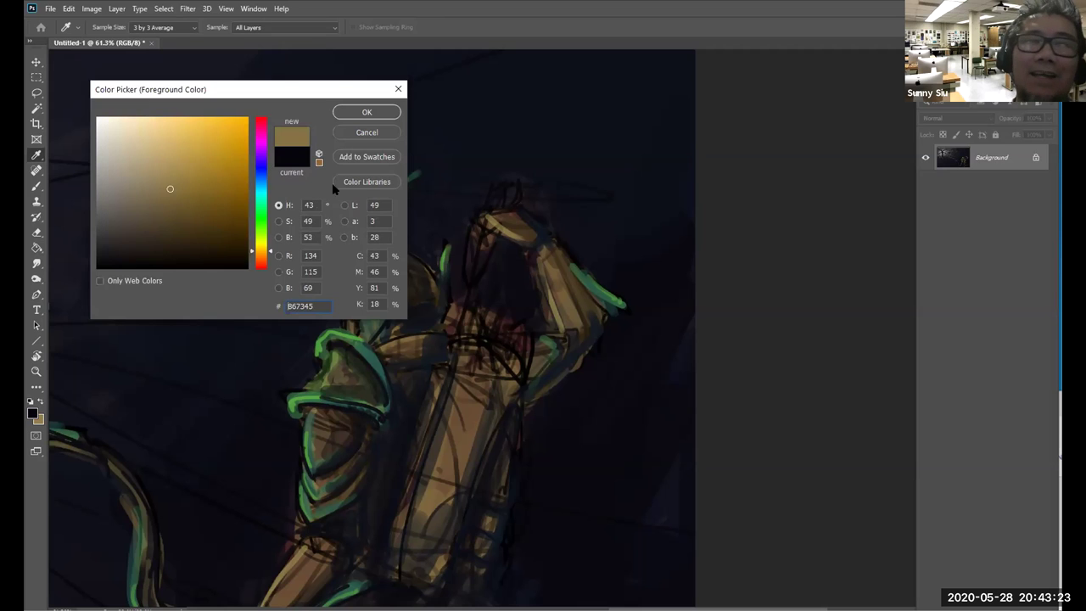
pyautogui.click(366, 112)
pyautogui.press('b')
# - Paint the raised hand's fingers and wrist edge with thin muted brown strokes, undoing unwanted ones
pyautogui.hotkey('ctrl', 'z')
pyautogui.moveTo(488, 192)
pyautogui.mouseDown()
pyautogui.moveTo(488, 213)
pyautogui.moveTo(511, 183)
pyautogui.mouseUp()
pyautogui.hotkey('ctrl', 'z')
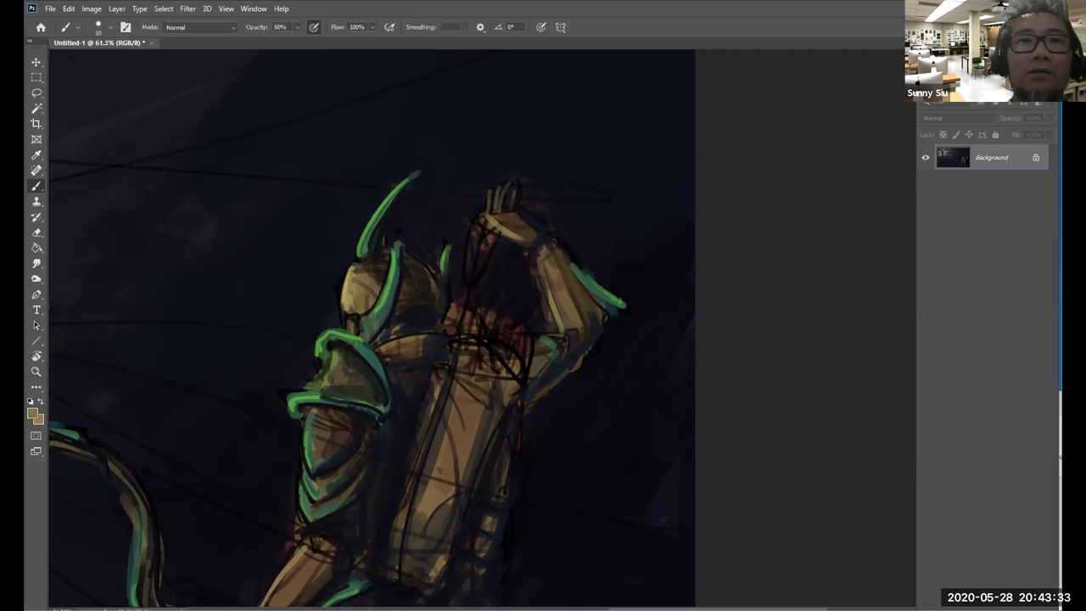
pyautogui.hotkey('ctrl', 'z')
pyautogui.hotkey('ctrl', 'z')
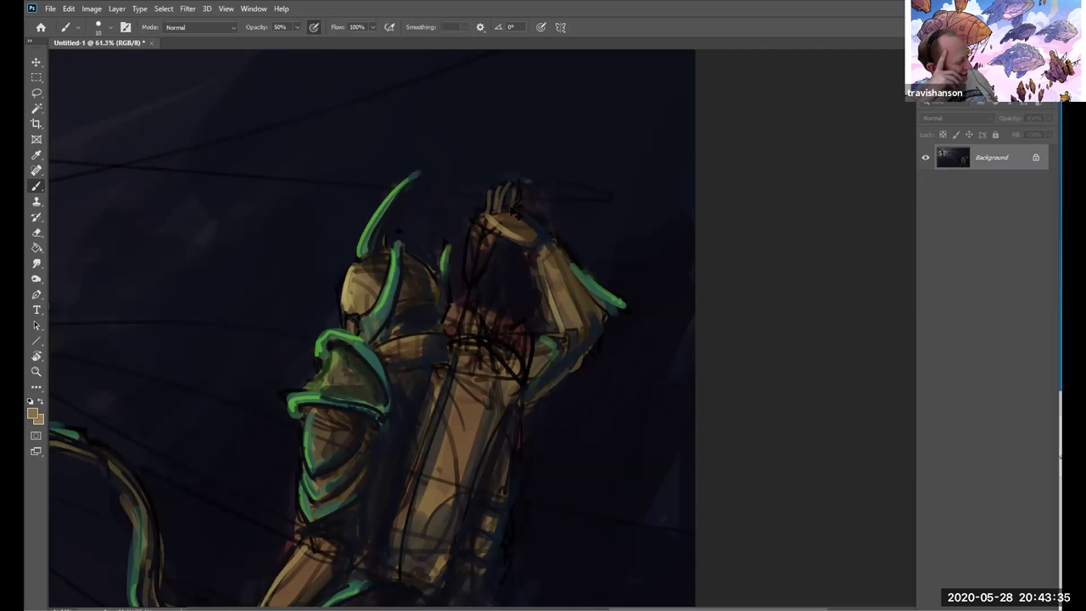
pyautogui.moveTo(518, 212)
pyautogui.mouseDown()
pyautogui.moveTo(519, 178)
pyautogui.moveTo(493, 189)
pyautogui.mouseUp()
pyautogui.moveTo(543, 246)
pyautogui.mouseDown()
pyautogui.moveTo(526, 214)
pyautogui.moveTo(524, 225)
pyautogui.mouseUp()
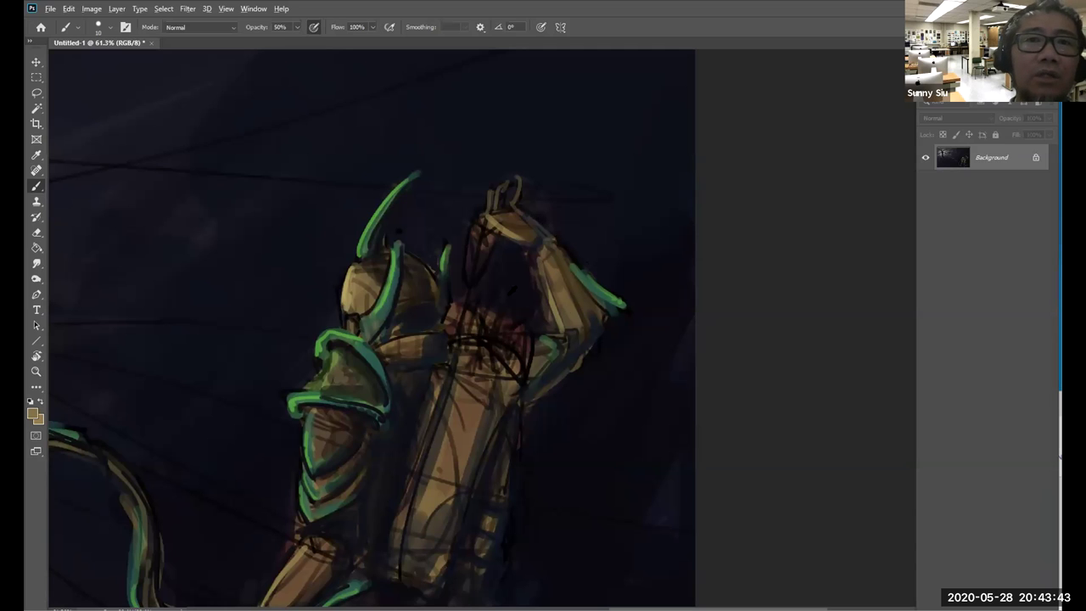
# - Set the foreground colour to a near-black blue
pyautogui.press('x')
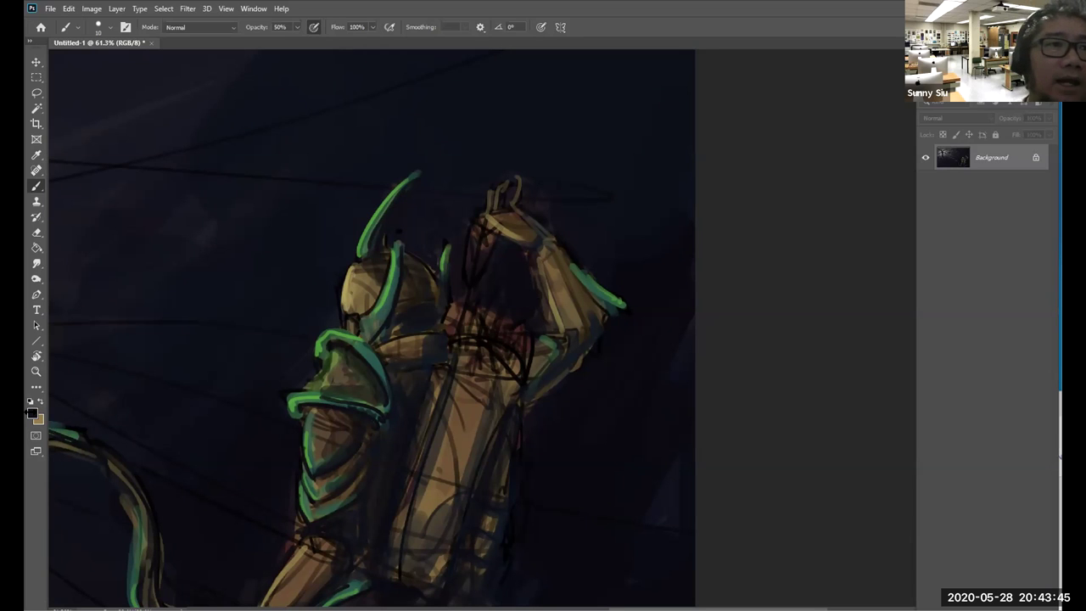
pyautogui.click(32, 413)
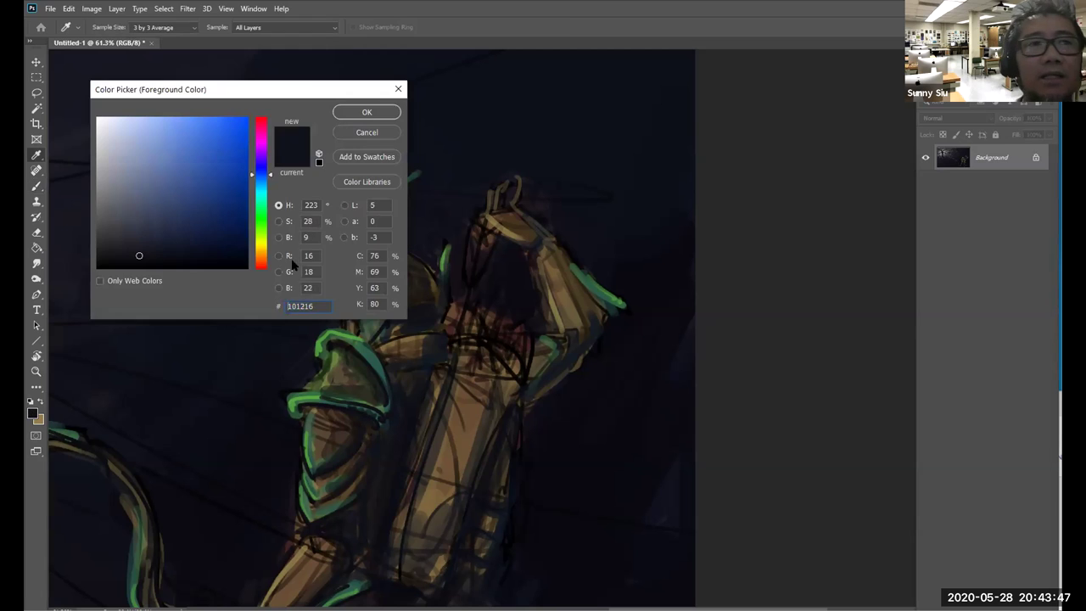
pyautogui.click(170, 261)
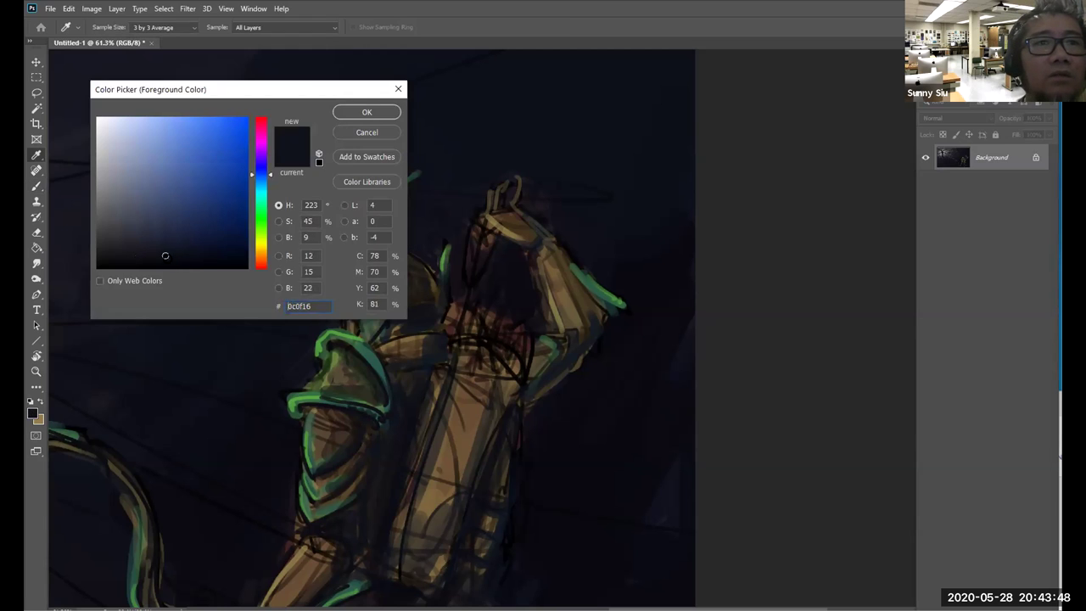
pyautogui.click(366, 113)
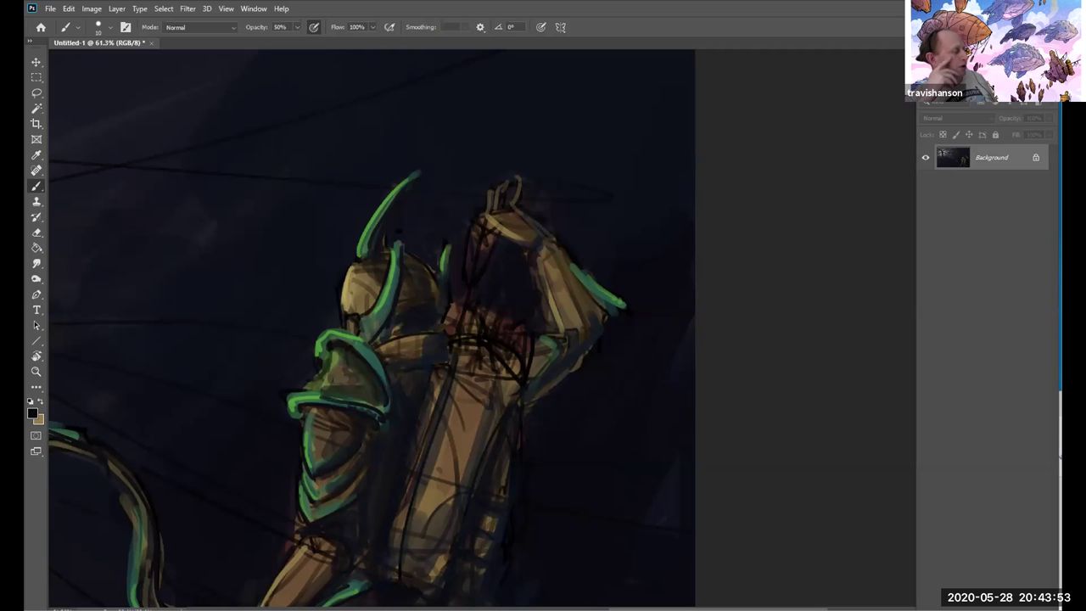
# - Examine the whole composition and inspect the archer's helmet, shoulder and quiver up close
pyautogui.moveTo(515, 361); pyautogui.dragTo(500, 262)
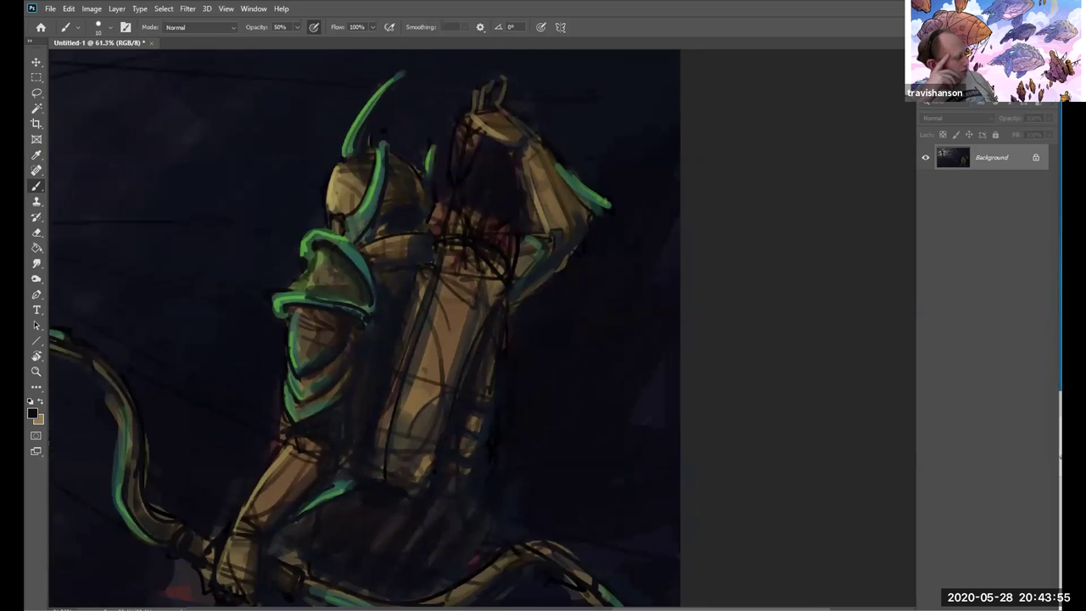
pyautogui.hotkey('ctrl', '0')
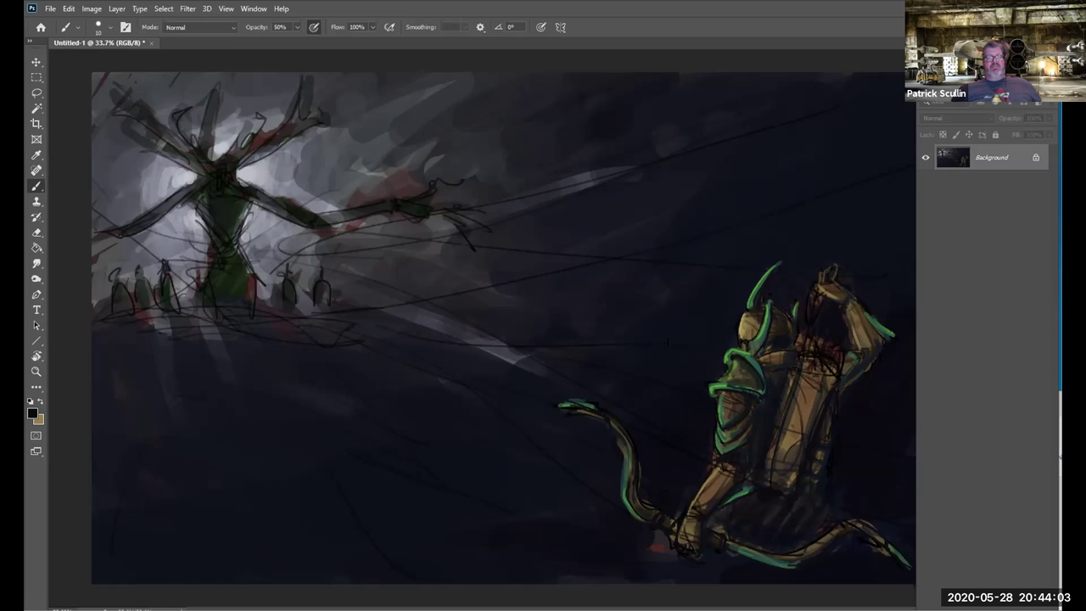
pyautogui.press('z')
pyautogui.moveTo(608, 215); pyautogui.dragTo(834, 559)
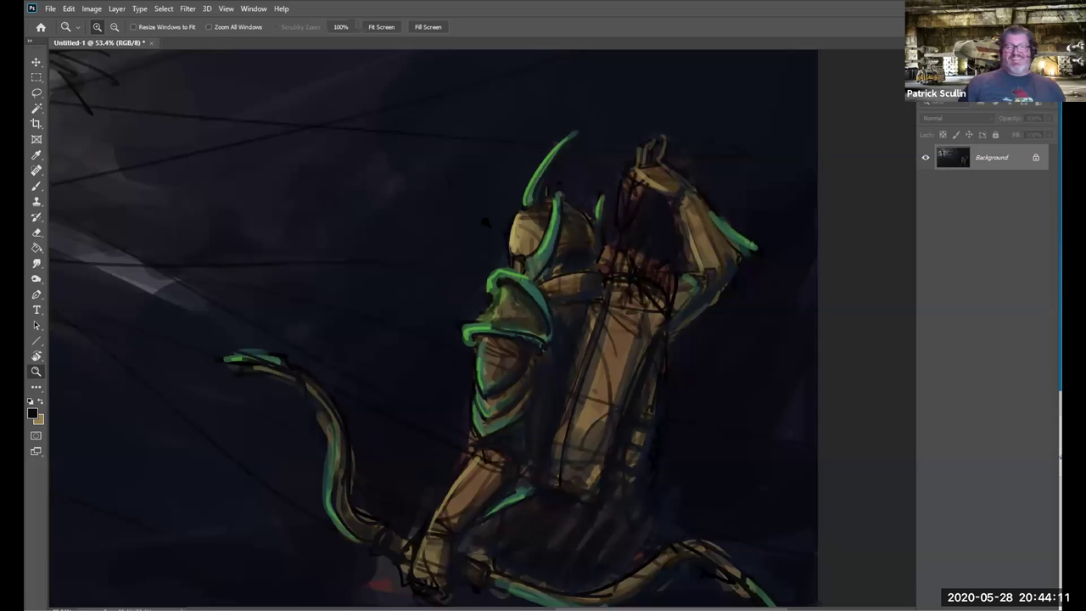
pyautogui.moveTo(485, 222); pyautogui.dragTo(676, 492)
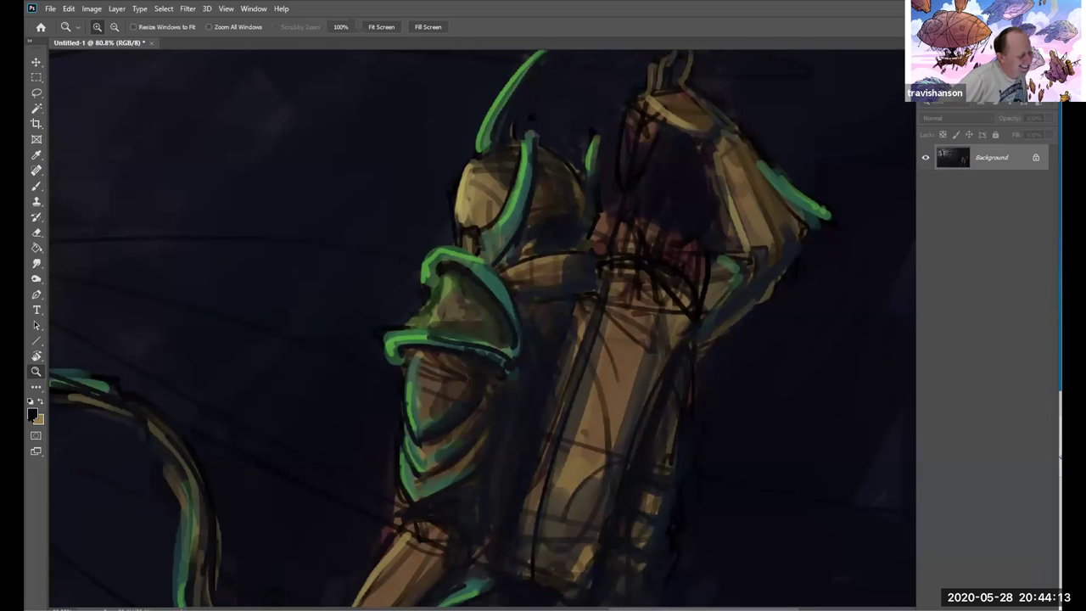
# - Set the foreground colour to a muted grey-tan, #8b8571
pyautogui.click(33, 413)
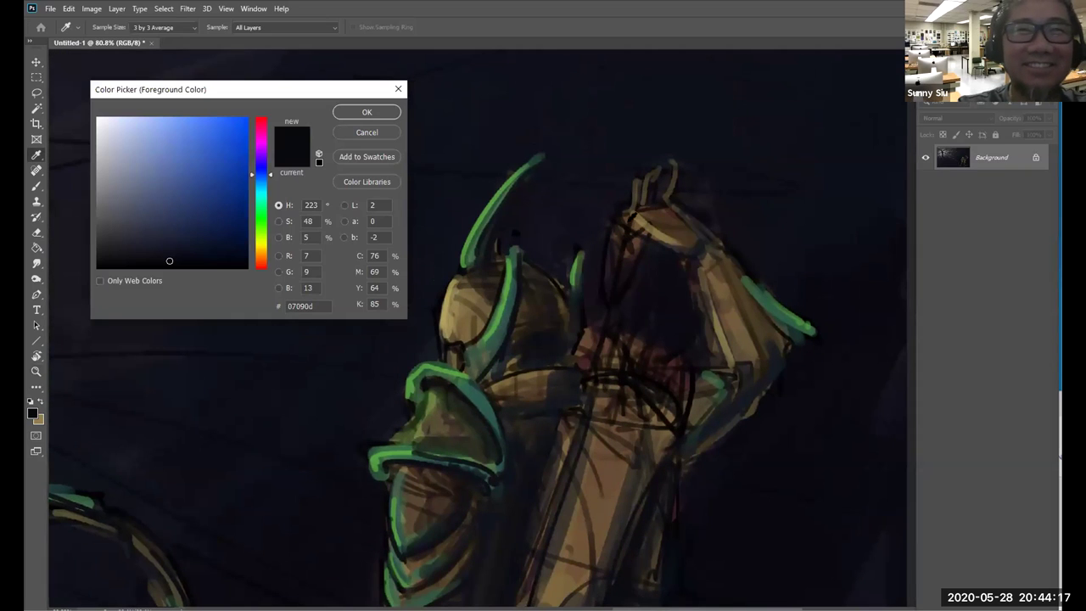
pyautogui.moveTo(268, 244); pyautogui.dragTo(269, 252)
pyautogui.click(125, 186)
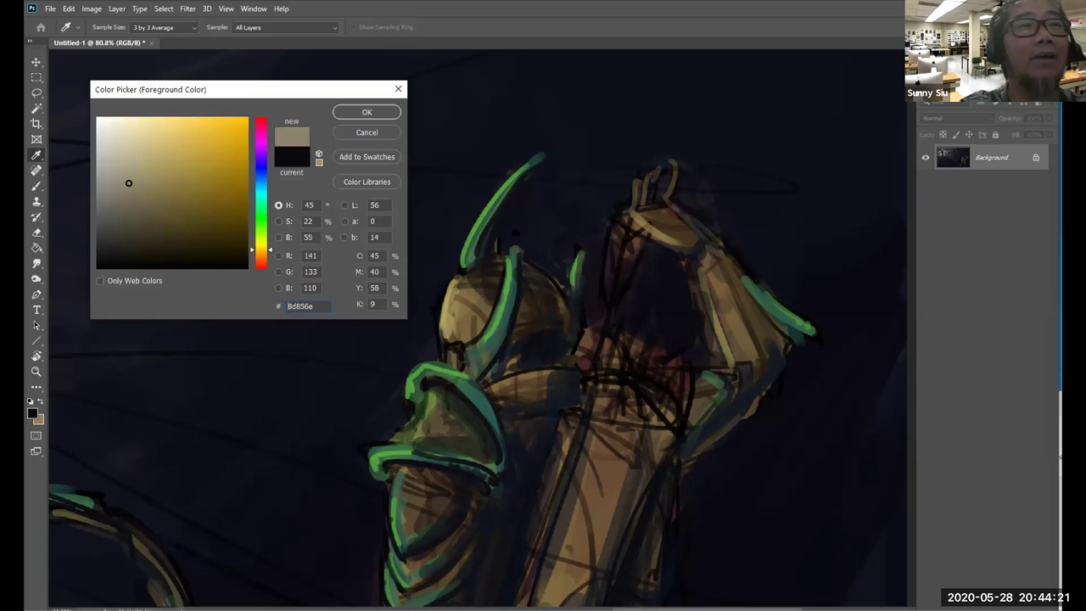
pyautogui.click(358, 111)
# - Paint thin grey-tan arrow shafts rising from the quiver and below the raised hand with the Brush, undoing unwanted strokes
pyautogui.moveTo(599, 314)
pyautogui.mouseDown()
pyautogui.moveTo(573, 255)
pyautogui.moveTo(574, 309)
pyautogui.mouseUp()
pyautogui.press('b')
pyautogui.hotkey('ctrl', 'z')
pyautogui.moveTo(583, 256); pyautogui.dragTo(576, 302)
pyautogui.hotkey('ctrl', 'z')
pyautogui.moveTo(610, 234); pyautogui.dragTo(592, 293)
pyautogui.moveTo(586, 253); pyautogui.dragTo(574, 306)
pyautogui.hotkey('ctrl', 'z')
pyautogui.hotkey('ctrl', 'z')
pyautogui.moveTo(587, 252)
pyautogui.mouseDown()
pyautogui.moveTo(573, 309)
pyautogui.moveTo(604, 299)
pyautogui.moveTo(643, 336)
pyautogui.mouseUp()
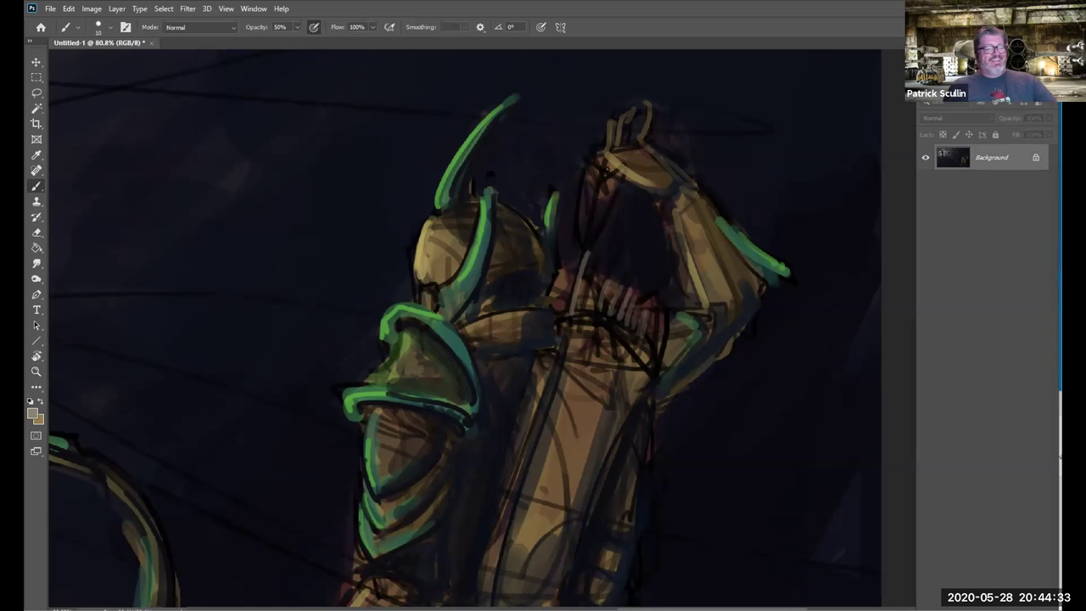
pyautogui.moveTo(577, 280)
pyautogui.mouseDown()
pyautogui.moveTo(604, 176)
pyautogui.moveTo(571, 284)
pyautogui.mouseUp()
pyautogui.hotkey('ctrl', 'z')
pyautogui.hotkey('ctrl', 'z')
pyautogui.moveTo(603, 177); pyautogui.dragTo(581, 258)
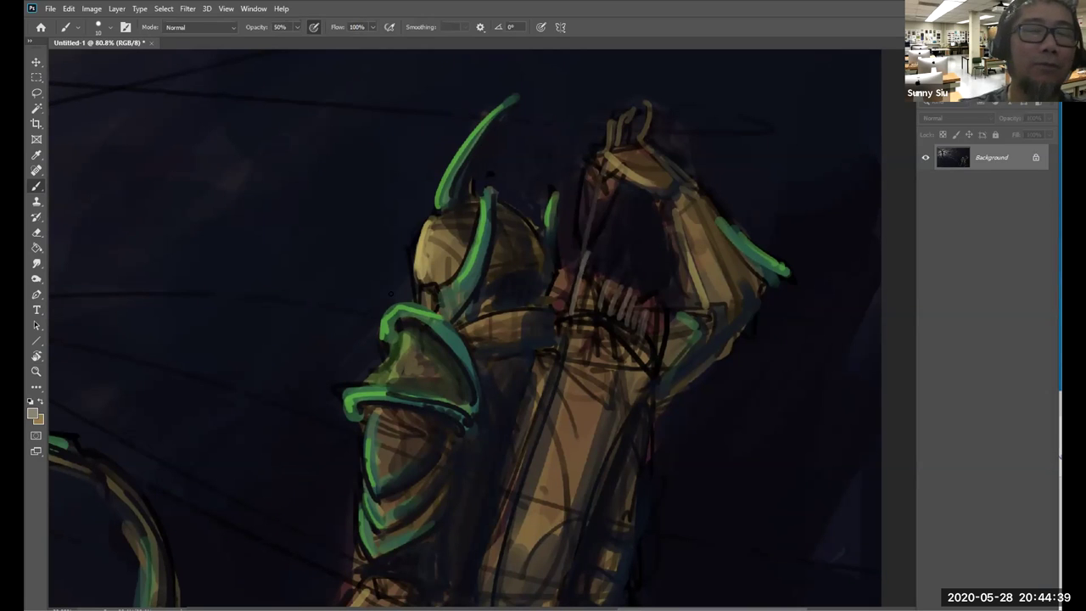
# - Lighten the foreground colour to #a49e8d and paint the fletching of the arrow held by the raised hand
pyautogui.click(35, 413)
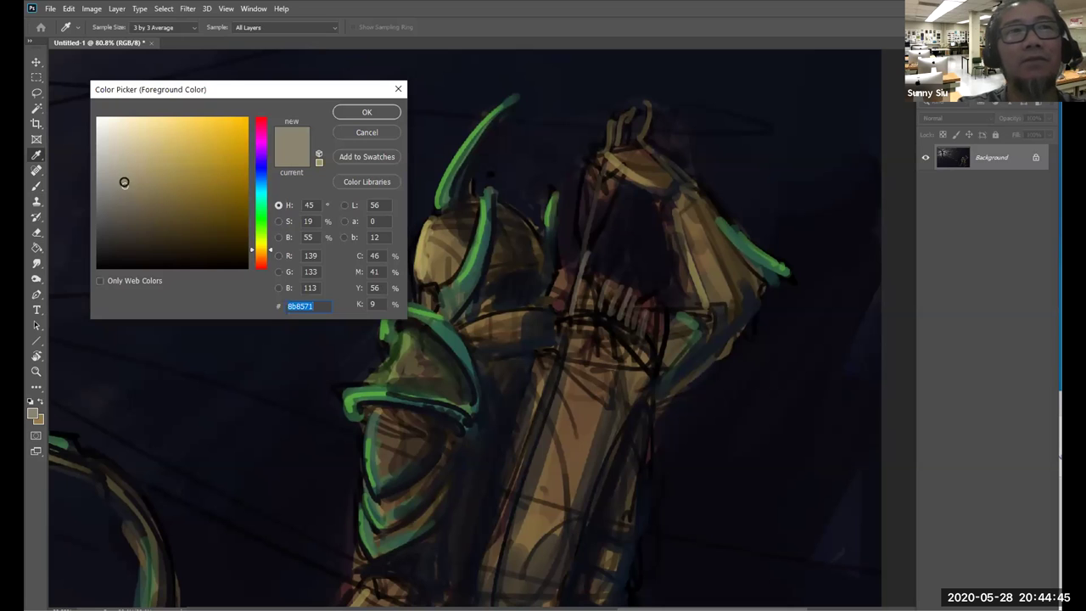
pyautogui.click(117, 170)
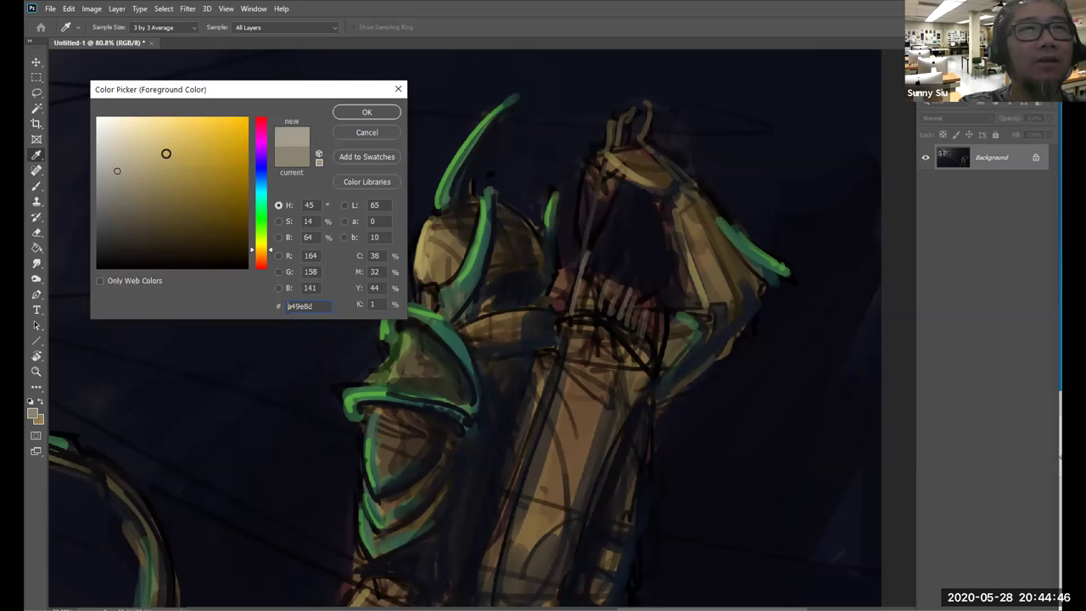
pyautogui.click(367, 112)
pyautogui.moveTo(595, 198)
pyautogui.mouseDown()
pyautogui.moveTo(588, 171)
pyautogui.moveTo(584, 243)
pyautogui.moveTo(615, 176)
pyautogui.moveTo(586, 236)
pyautogui.mouseUp()
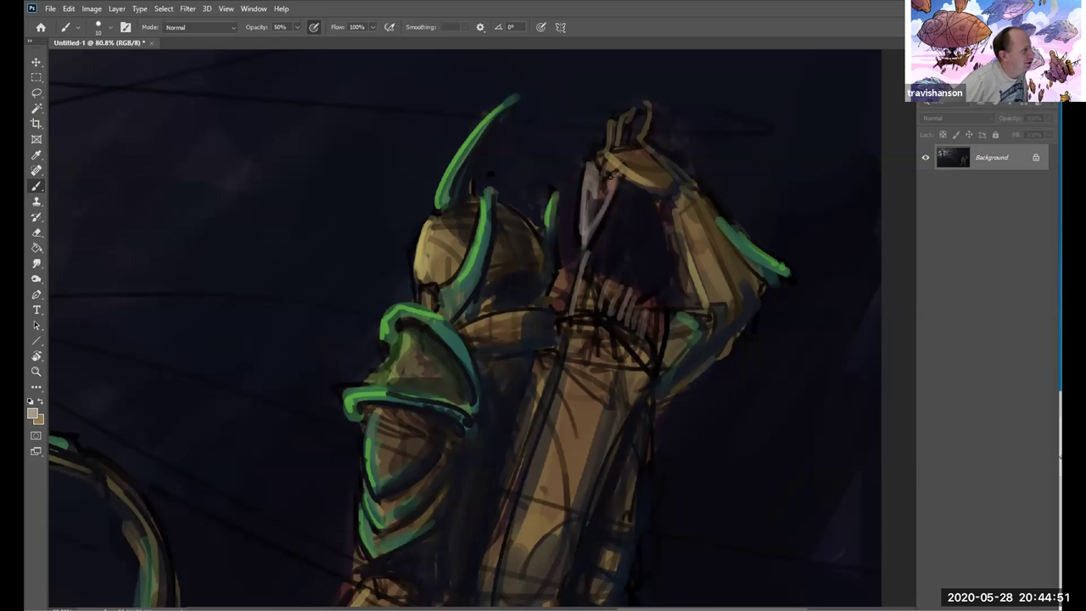
pyautogui.moveTo(593, 174); pyautogui.dragTo(585, 236)
pyautogui.moveTo(599, 174); pyautogui.dragTo(586, 241)
# - Paint light grey fletching on the remaining arrows above the quiver opening, undoing unwanted strokes
pyautogui.moveTo(634, 182)
pyautogui.mouseDown()
pyautogui.moveTo(616, 264)
pyautogui.moveTo(610, 242)
pyautogui.moveTo(626, 221)
pyautogui.moveTo(610, 291)
pyautogui.mouseUp()
pyautogui.hotkey('ctrl', 'z')
pyautogui.moveTo(632, 222); pyautogui.dragTo(610, 293)
pyautogui.hotkey('ctrl', 'z')
pyautogui.hotkey('ctrl', 'z')
pyautogui.moveTo(619, 215); pyautogui.dragTo(610, 297)
pyautogui.moveTo(644, 251); pyautogui.dragTo(625, 308)
pyautogui.moveTo(643, 233)
pyautogui.mouseDown()
pyautogui.moveTo(626, 302)
pyautogui.moveTo(643, 317)
pyautogui.mouseUp()
pyautogui.moveTo(670, 256)
pyautogui.mouseDown()
pyautogui.moveTo(643, 310)
pyautogui.moveTo(651, 319)
pyautogui.mouseUp()
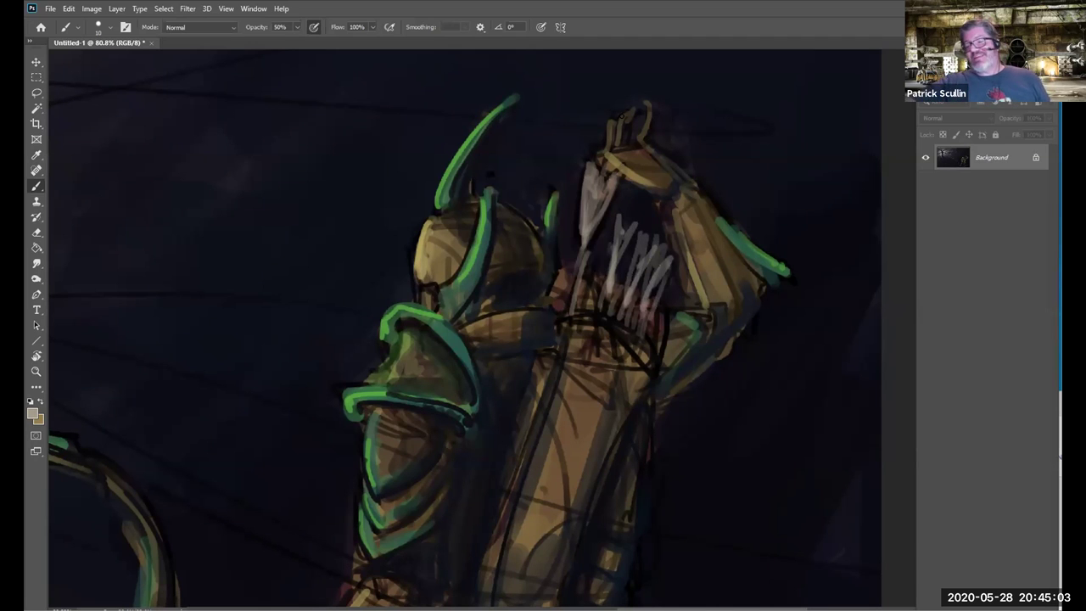
# - Darken the foreground colour to dark brown #423a29 and return to the Brush tool
pyautogui.press('i')
pyautogui.click(34, 413)
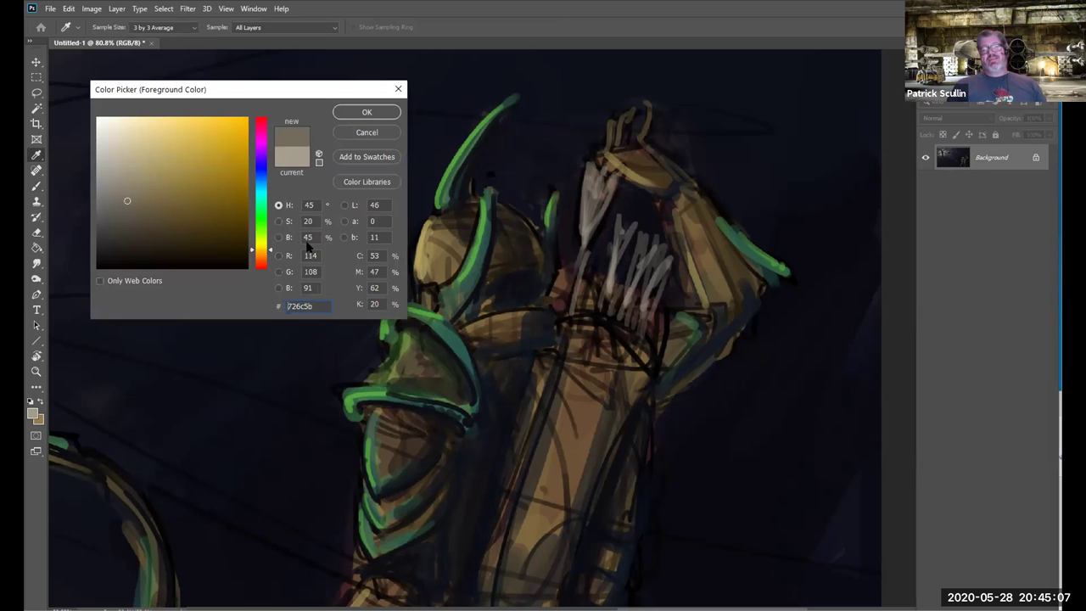
pyautogui.click(366, 112)
pyautogui.press('b')
pyautogui.press('i')
pyautogui.click(34, 413)
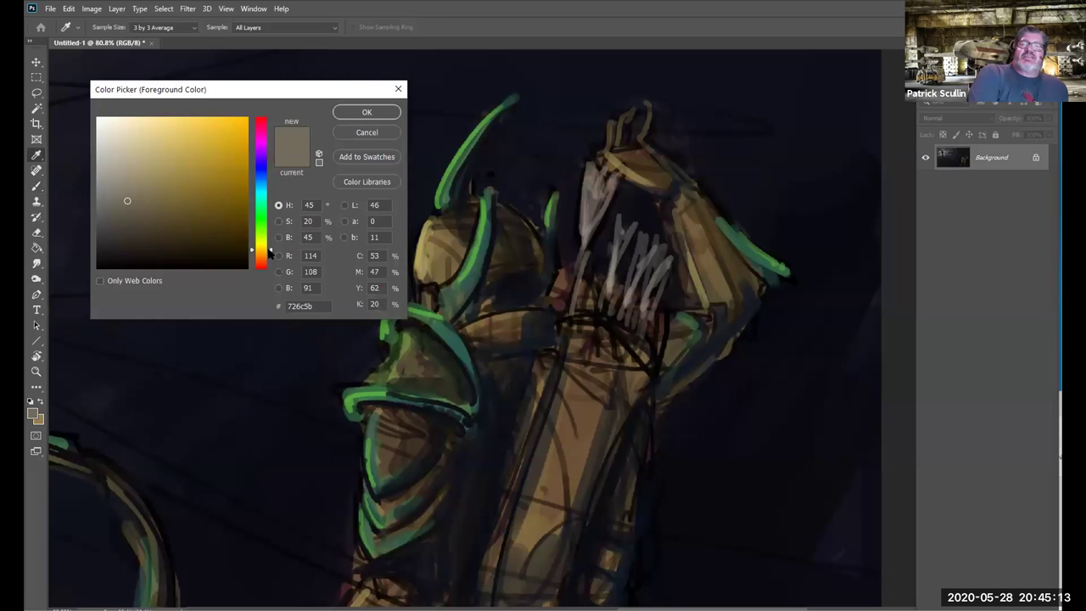
pyautogui.moveTo(131, 210); pyautogui.dragTo(151, 226)
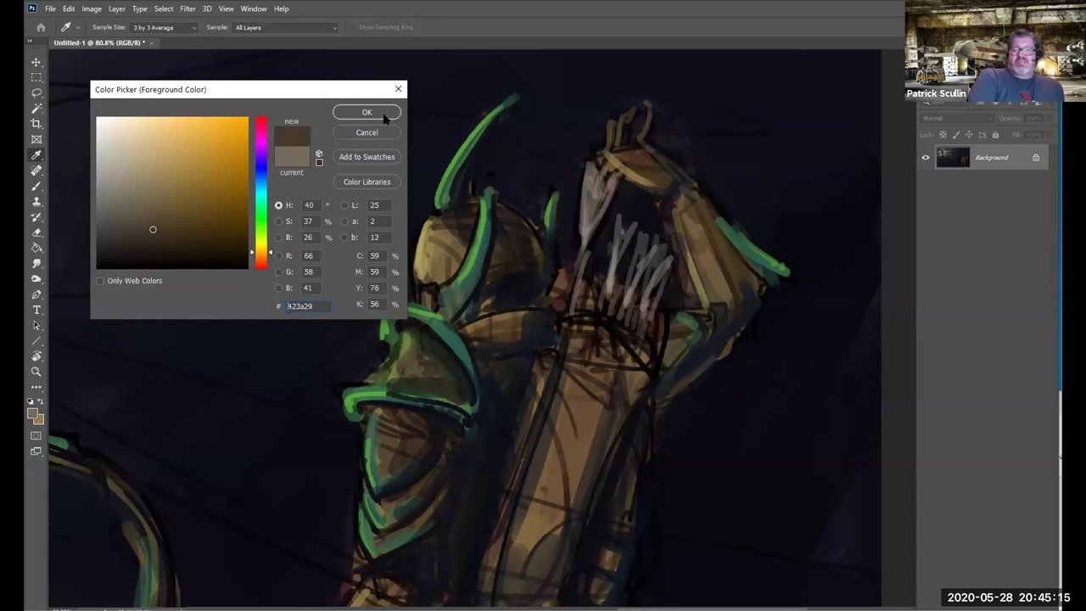
pyautogui.click(374, 111)
pyautogui.press('b')
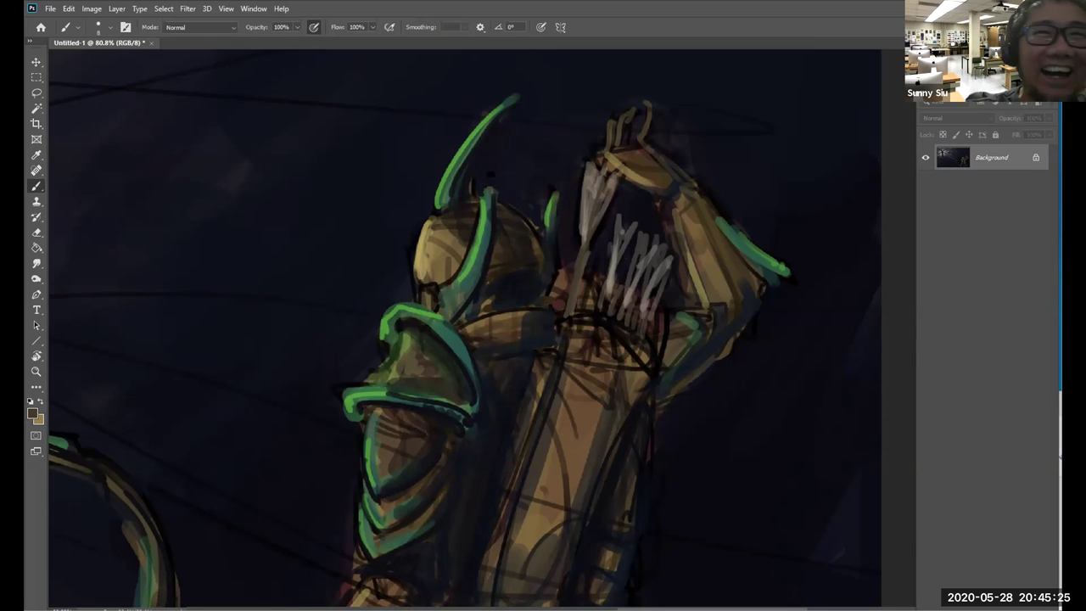
# - Examine the bow and the whole composition, and open the foreground colour for editing
pyautogui.moveTo(480, 405); pyautogui.dragTo(622, 142)
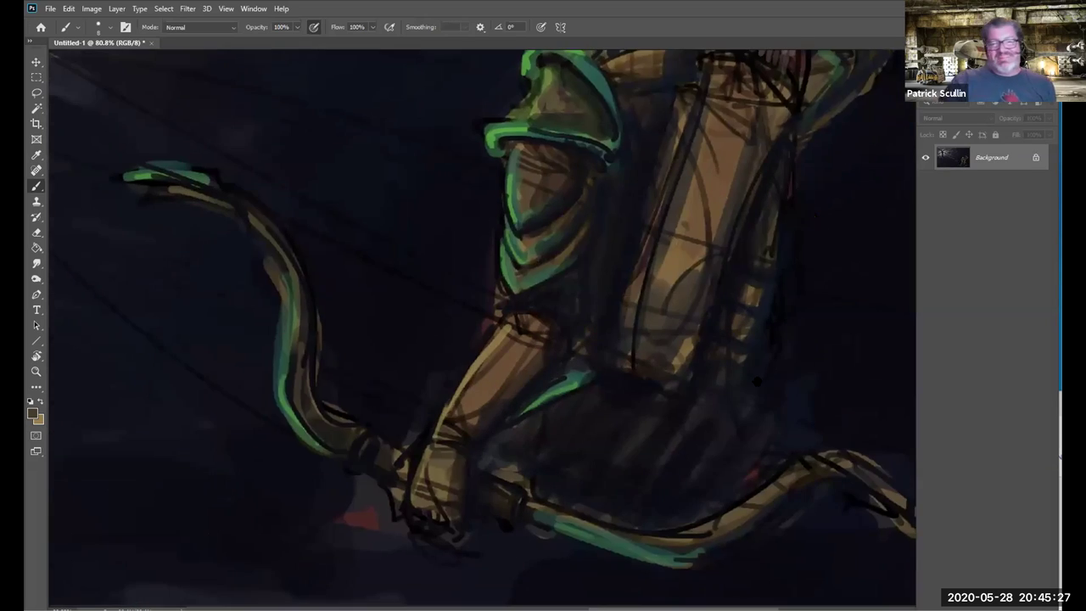
pyautogui.hotkey('ctrl', '-')
pyautogui.hotkey('ctrl', '-')
pyautogui.hotkey('ctrl', '-')
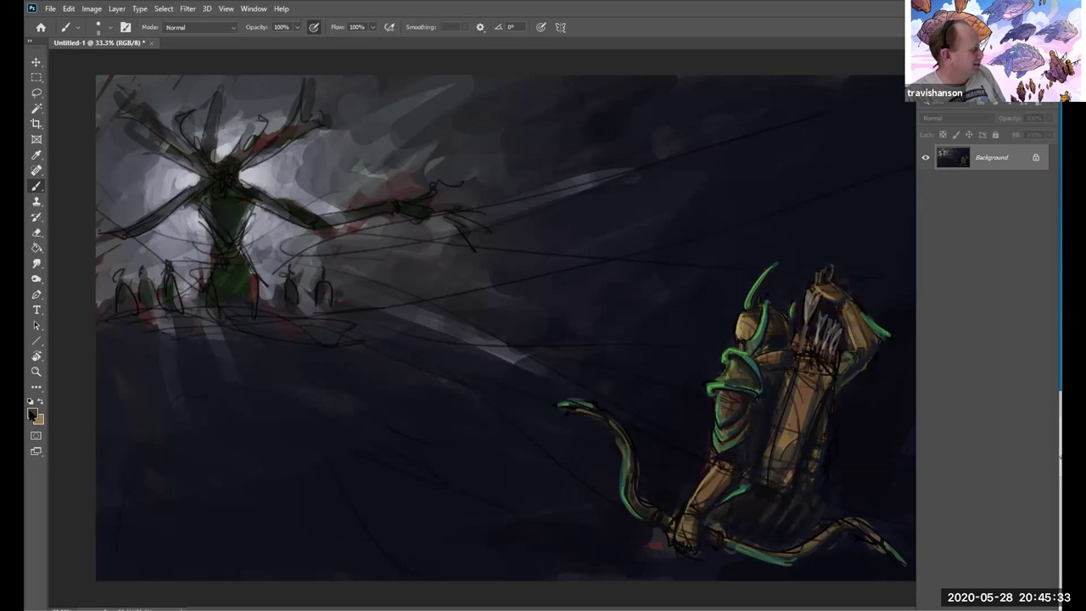
pyautogui.click(32, 413)
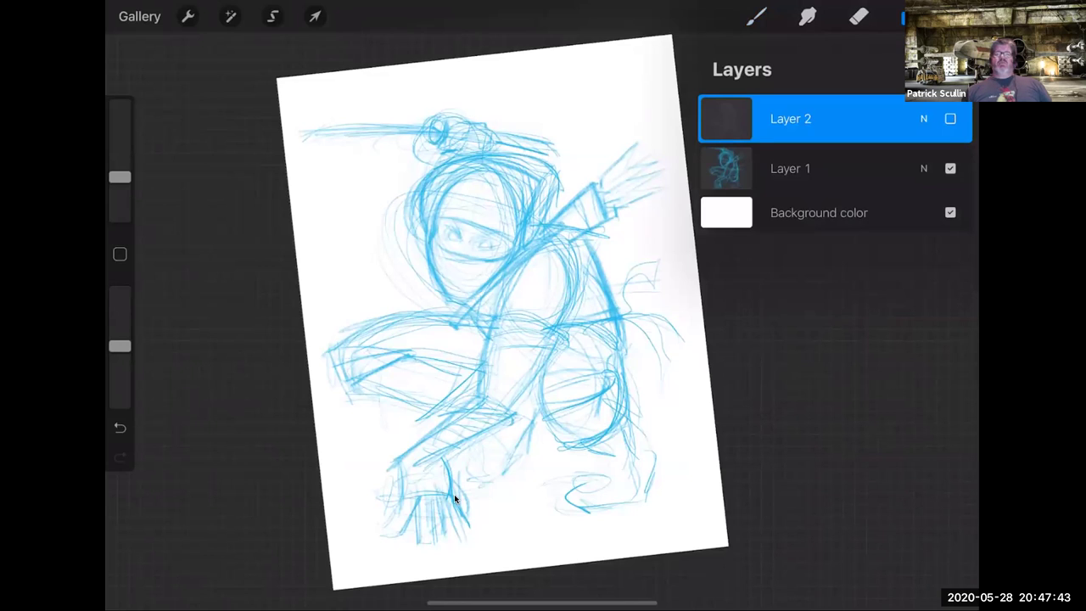
# - Switch to the ninja sketch in Procreate, make Layer 2 visible and add pencil strokes to the bow and raised thigh
pyautogui.click(950, 119)
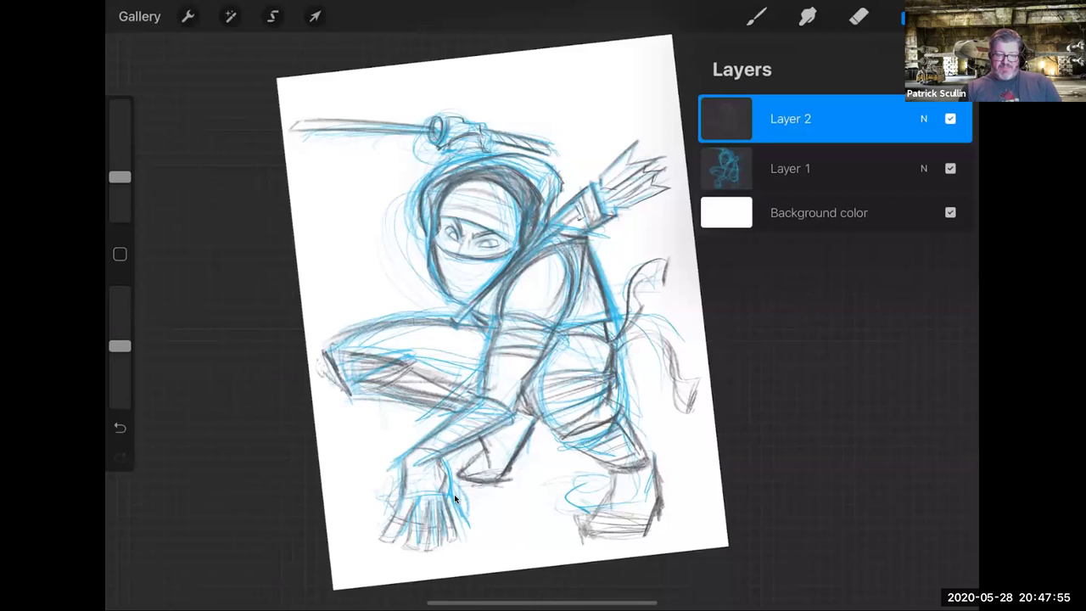
pyautogui.click(556, 208)
pyautogui.moveTo(553, 212); pyautogui.dragTo(589, 148)
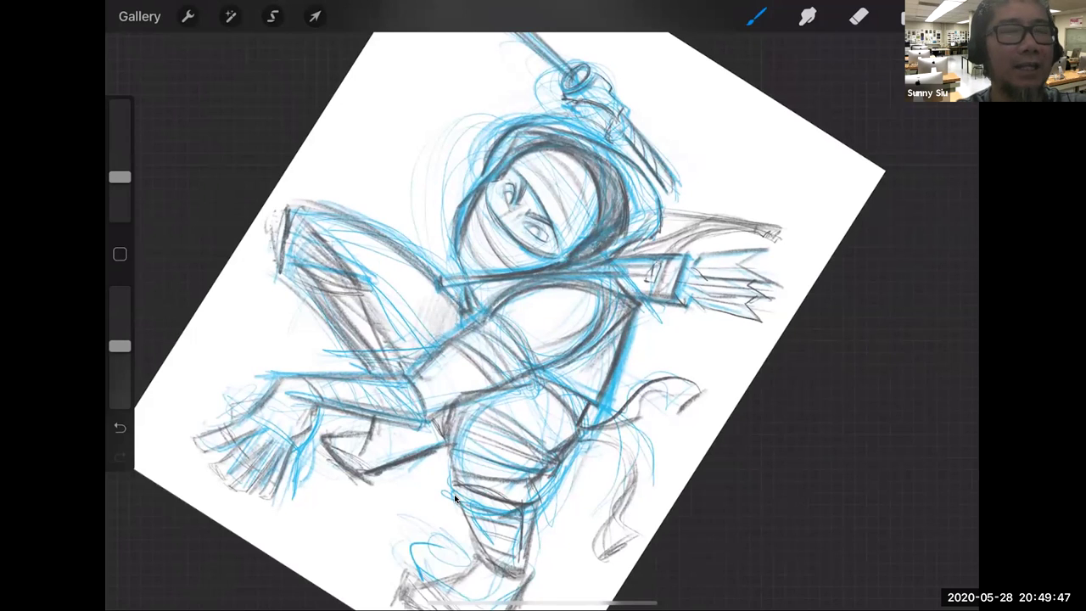
pyautogui.moveTo(399, 320)
pyautogui.mouseDown()
pyautogui.moveTo(394, 361)
pyautogui.moveTo(396, 286)
pyautogui.moveTo(382, 335)
pyautogui.moveTo(378, 305)
pyautogui.mouseUp()
pyautogui.moveTo(352, 252); pyautogui.dragTo(373, 296)
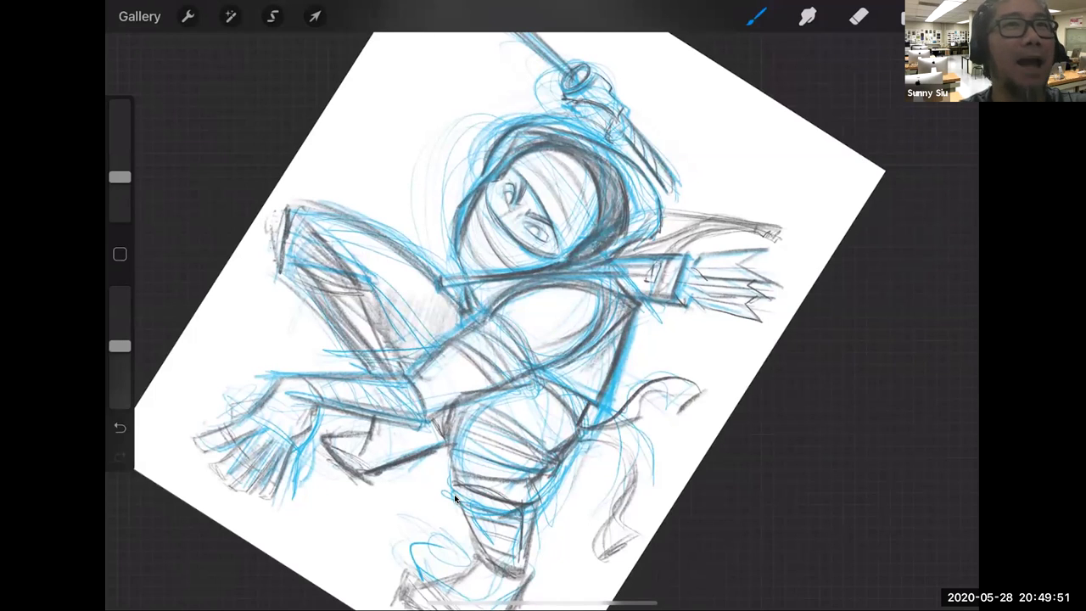
# - Lower the opacity of Layer 1 to fade the blue construction sketch
pyautogui.click(906, 17)
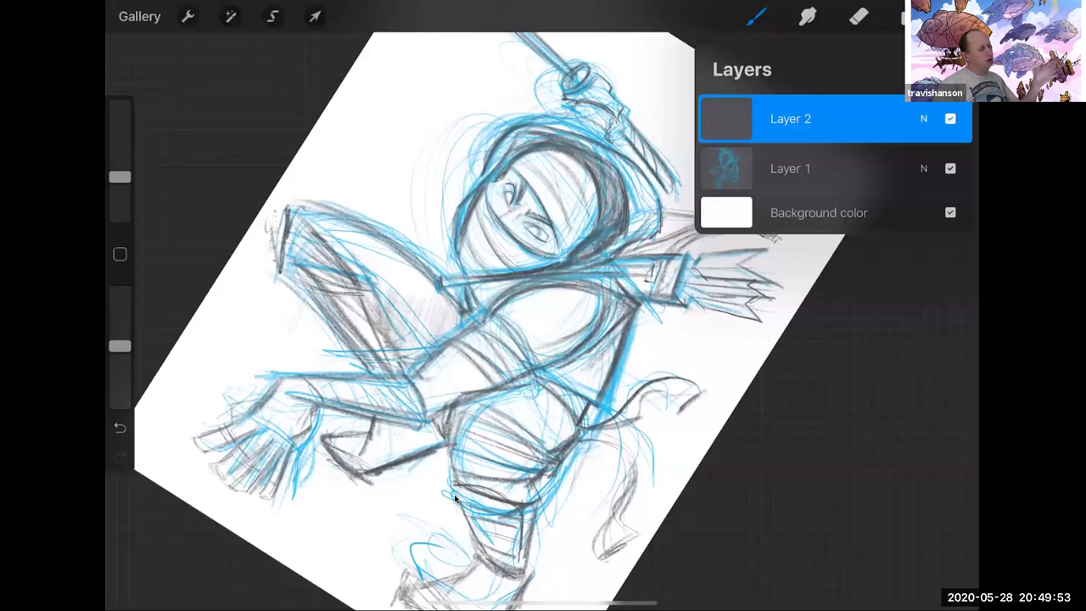
pyautogui.click(923, 118)
pyautogui.moveTo(960, 228); pyautogui.dragTo(843, 228)
pyautogui.click(924, 168)
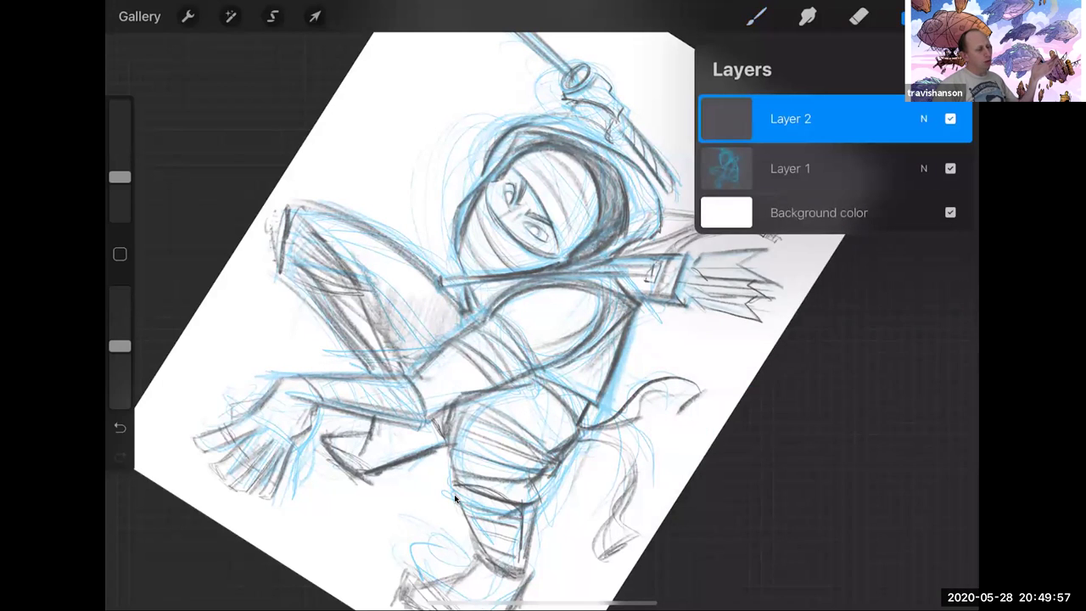
pyautogui.click(906, 17)
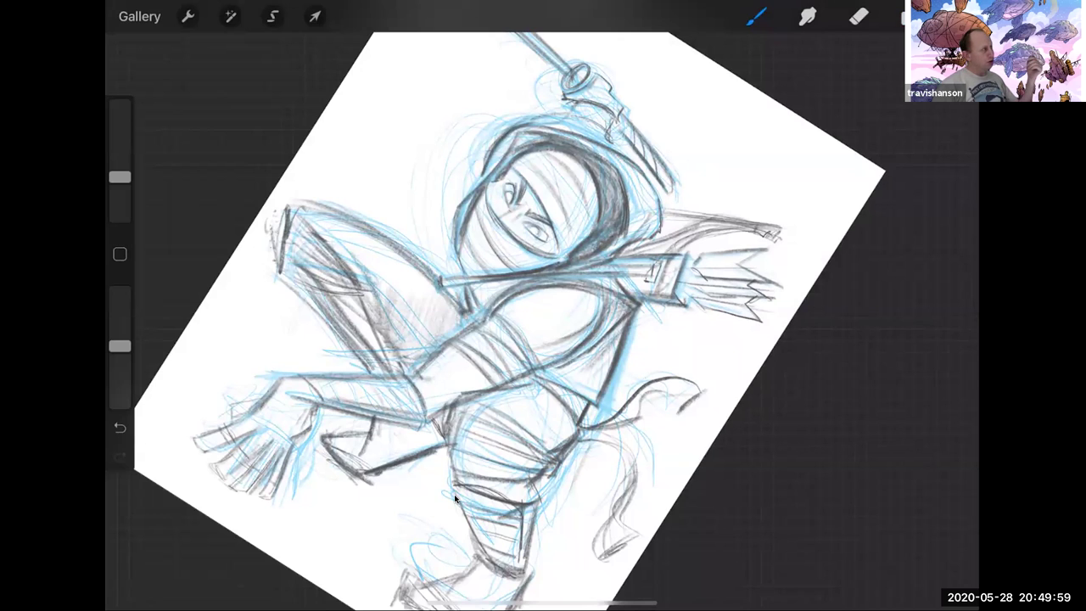
# - Shade the inner part of the ninja's raised thigh with soft pencil strokes on Layer 2
pyautogui.moveTo(456, 321); pyautogui.dragTo(434, 339)
pyautogui.moveTo(434, 298)
pyautogui.mouseDown()
pyautogui.moveTo(421, 350)
pyautogui.moveTo(408, 346)
pyautogui.moveTo(360, 249)
pyautogui.moveTo(388, 302)
pyautogui.mouseUp()
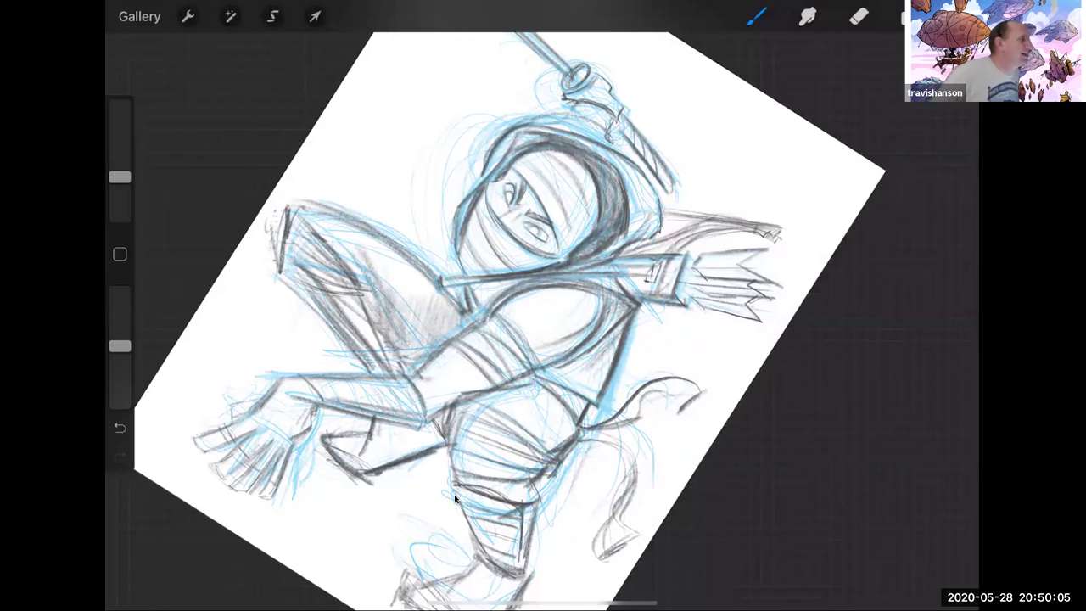
pyautogui.moveTo(370, 330); pyautogui.dragTo(399, 370)
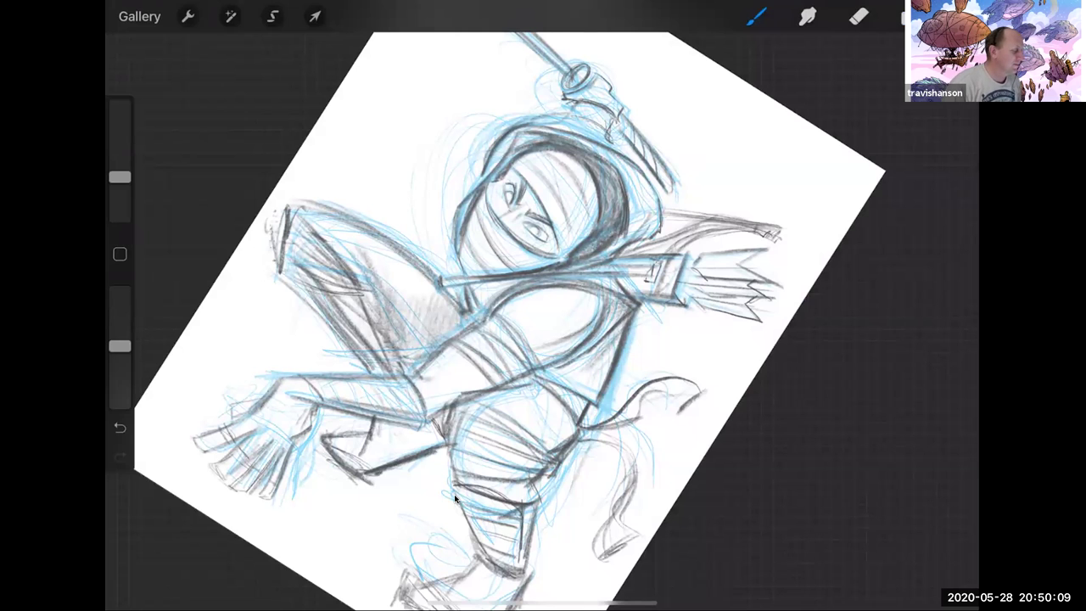
# - Straighten the canvas and shade the ninja's hip and wrapped near thigh with pencil strokes
pyautogui.scroll(-3, 455, 499)
pyautogui.scroll(1, 455, 499)
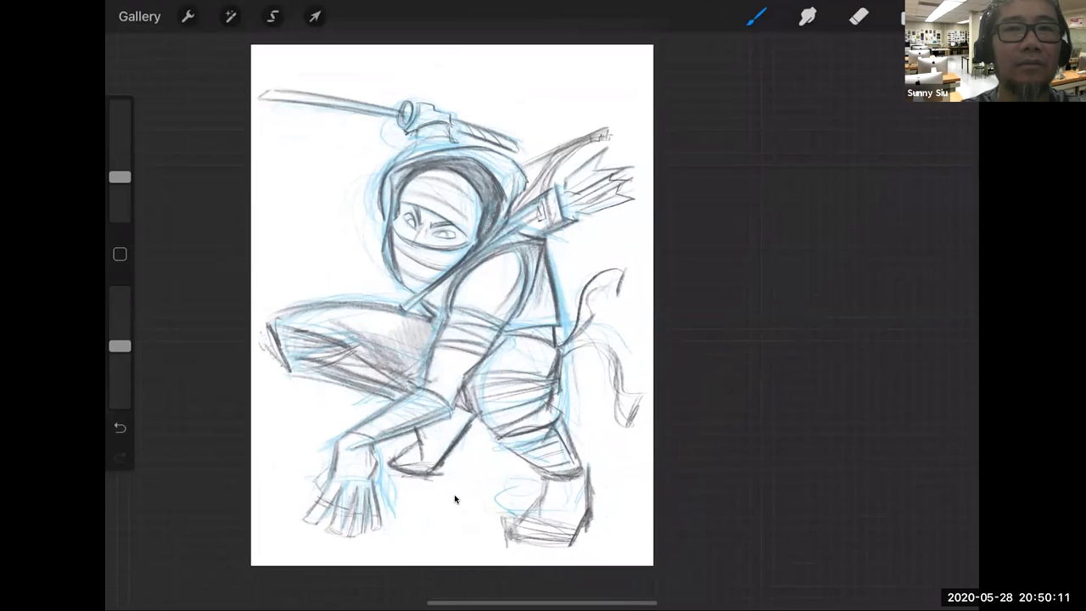
pyautogui.moveTo(503, 341)
pyautogui.mouseDown()
pyautogui.moveTo(489, 352)
pyautogui.moveTo(527, 307)
pyautogui.moveTo(544, 335)
pyautogui.moveTo(541, 365)
pyautogui.moveTo(525, 360)
pyautogui.moveTo(482, 389)
pyautogui.moveTo(504, 434)
pyautogui.mouseUp()
pyautogui.moveTo(509, 371)
pyautogui.mouseDown()
pyautogui.moveTo(521, 405)
pyautogui.moveTo(555, 422)
pyautogui.mouseUp()
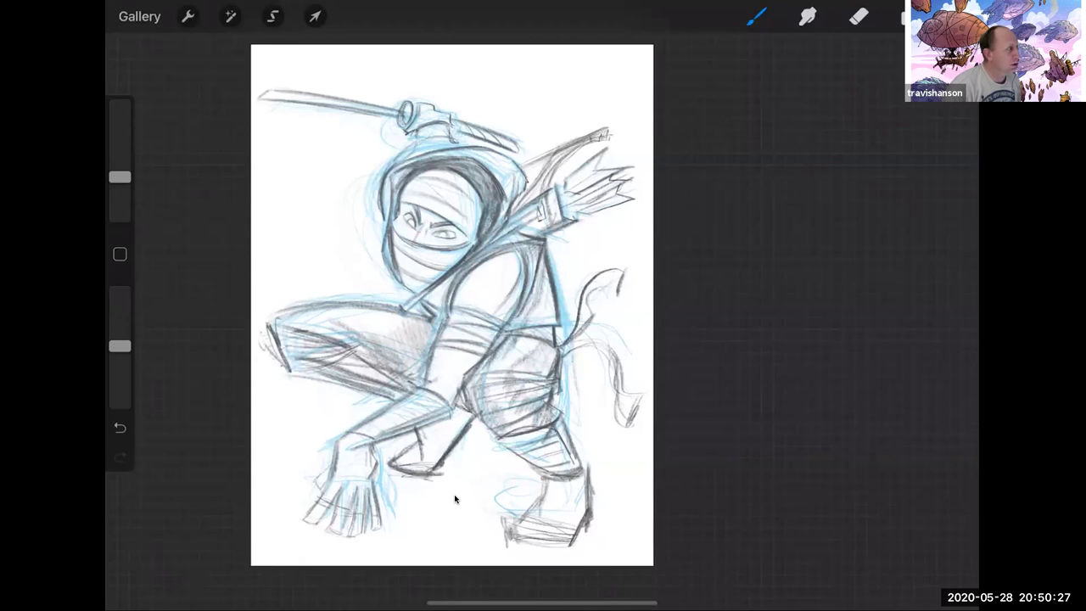
# - Shade the ninja's lowered forearm and planted hand, and the far lower leg behind them
pyautogui.moveTo(382, 431); pyautogui.dragTo(421, 396)
pyautogui.moveTo(410, 419); pyautogui.dragTo(424, 406)
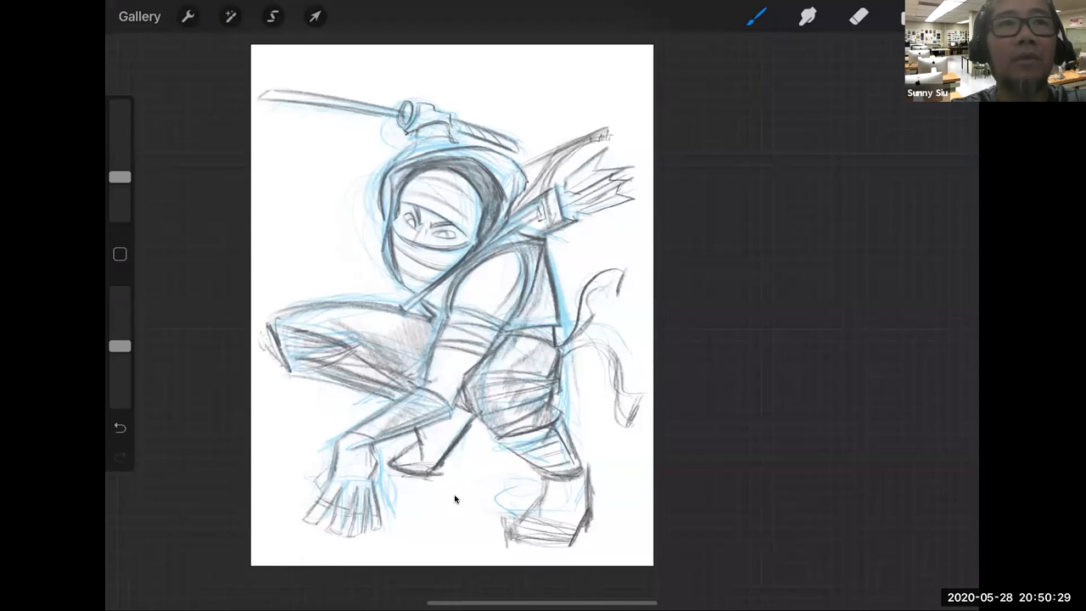
pyautogui.moveTo(366, 443); pyautogui.dragTo(405, 417)
pyautogui.moveTo(359, 472)
pyautogui.mouseDown()
pyautogui.moveTo(373, 452)
pyautogui.moveTo(350, 517)
pyautogui.moveTo(339, 495)
pyautogui.moveTo(373, 506)
pyautogui.moveTo(363, 528)
pyautogui.mouseUp()
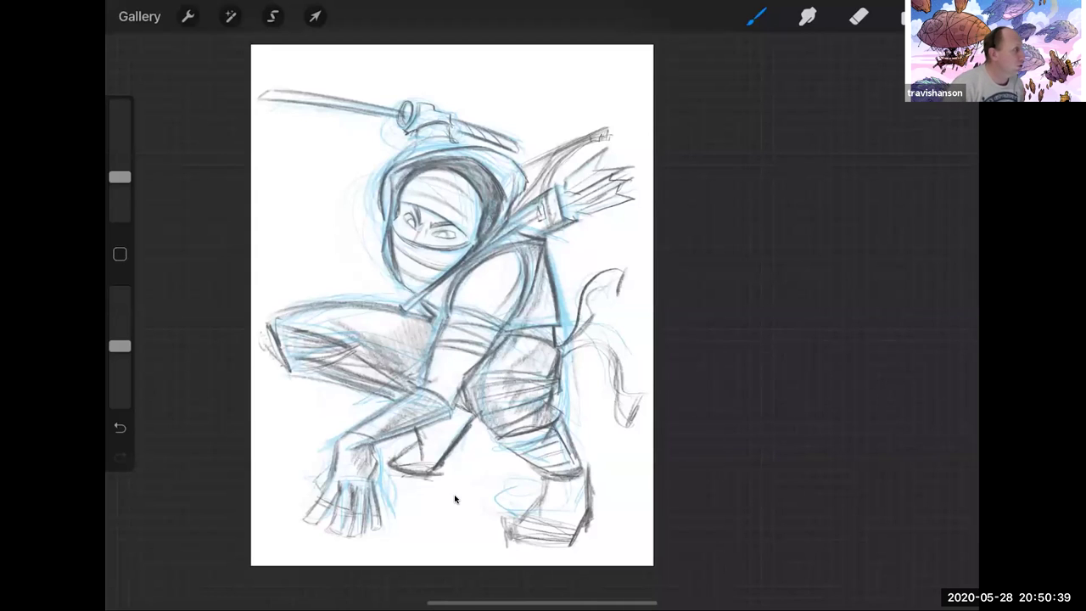
pyautogui.moveTo(468, 414); pyautogui.dragTo(422, 470)
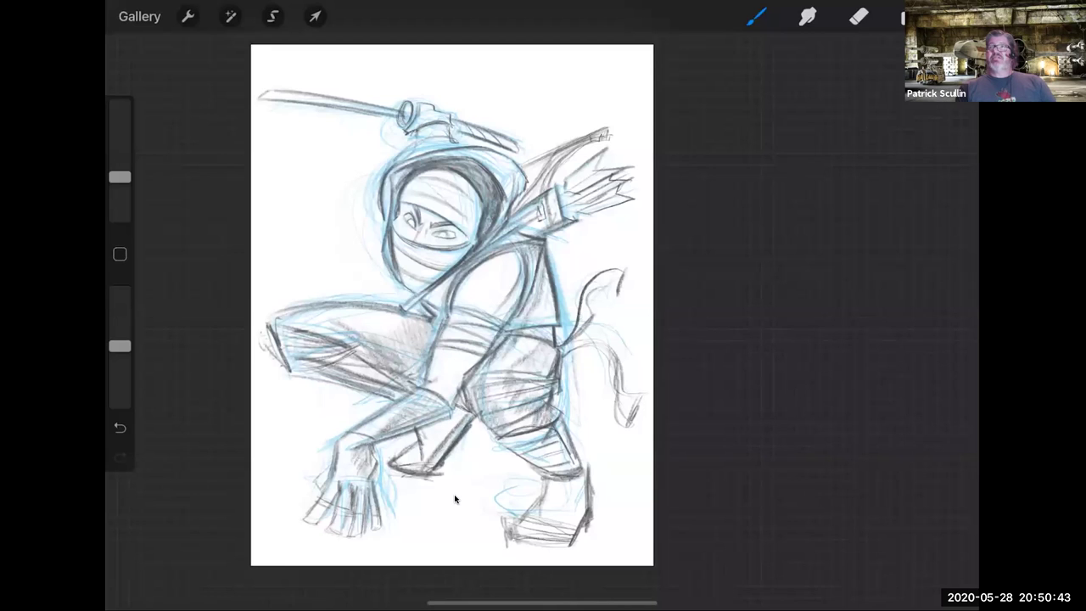
pyautogui.moveTo(424, 438)
pyautogui.mouseDown()
pyautogui.moveTo(439, 423)
pyautogui.moveTo(433, 456)
pyautogui.moveTo(464, 416)
pyautogui.mouseUp()
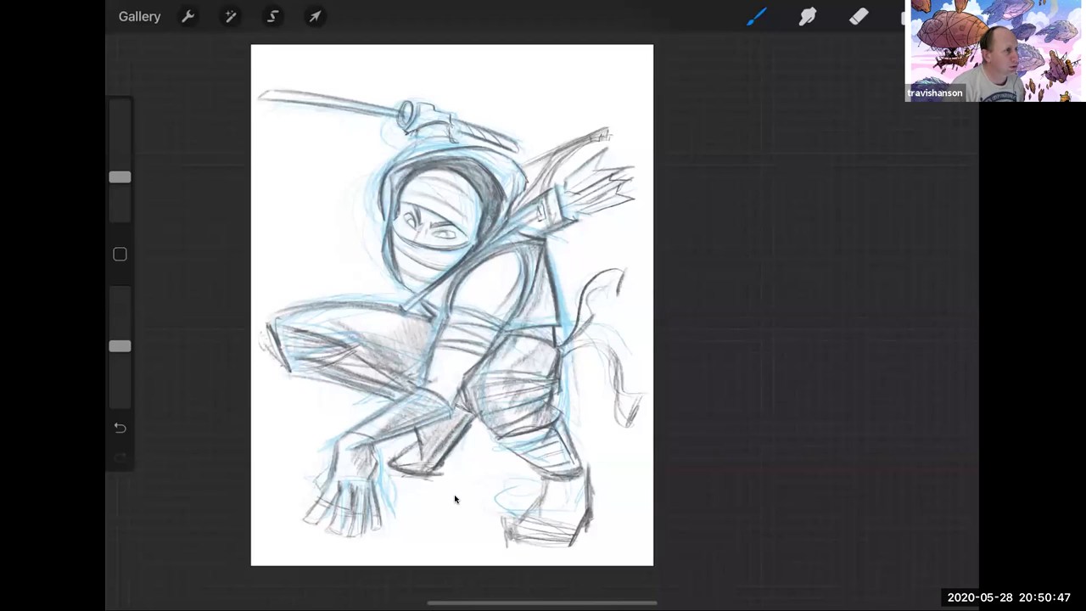
# - Shade the ninja's near boot and darken its sole and toe with dense pencil strokes
pyautogui.moveTo(558, 484)
pyautogui.mouseDown()
pyautogui.moveTo(538, 514)
pyautogui.moveTo(564, 521)
pyautogui.moveTo(519, 543)
pyautogui.mouseUp()
pyautogui.moveTo(537, 525); pyautogui.dragTo(531, 544)
pyautogui.moveTo(547, 528)
pyautogui.mouseDown()
pyautogui.moveTo(536, 546)
pyautogui.moveTo(571, 538)
pyautogui.mouseUp()
pyautogui.moveTo(463, 489); pyautogui.dragTo(500, 538)
pyautogui.moveTo(458, 469); pyautogui.dragTo(493, 511)
pyautogui.moveTo(465, 465); pyautogui.dragTo(495, 514)
pyautogui.moveTo(496, 516); pyautogui.dragTo(504, 526)
pyautogui.moveTo(477, 477); pyautogui.dragTo(492, 501)
pyautogui.moveTo(474, 472)
pyautogui.mouseDown()
pyautogui.moveTo(493, 503)
pyautogui.moveTo(487, 471)
pyautogui.mouseUp()
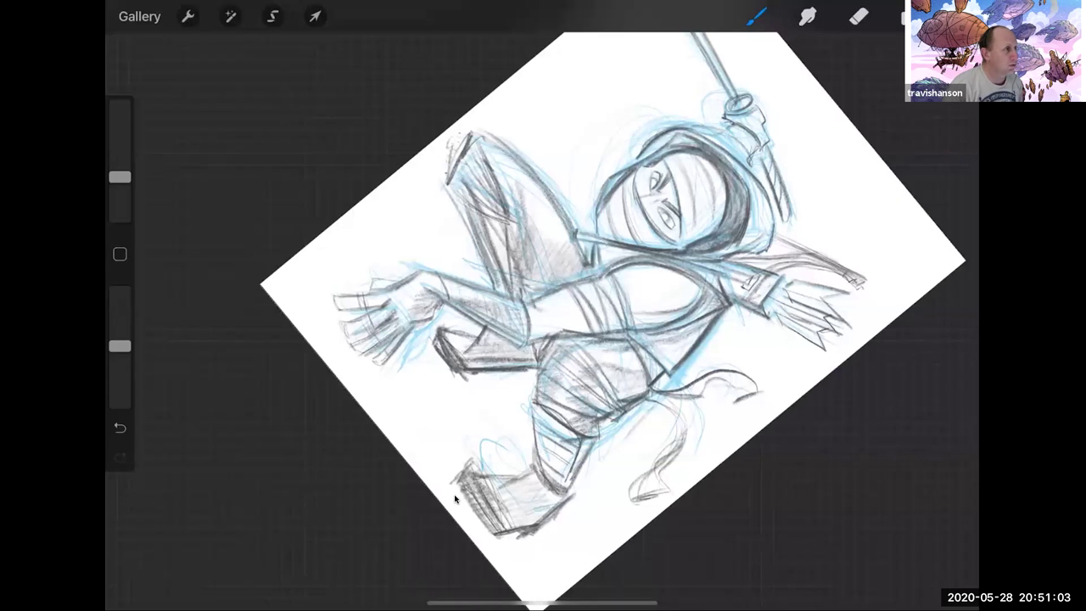
# - Shade the ninja's wrapped forehead and mask, and the raised arm and fist gripping the sword
pyautogui.scroll(-5, 455, 498)
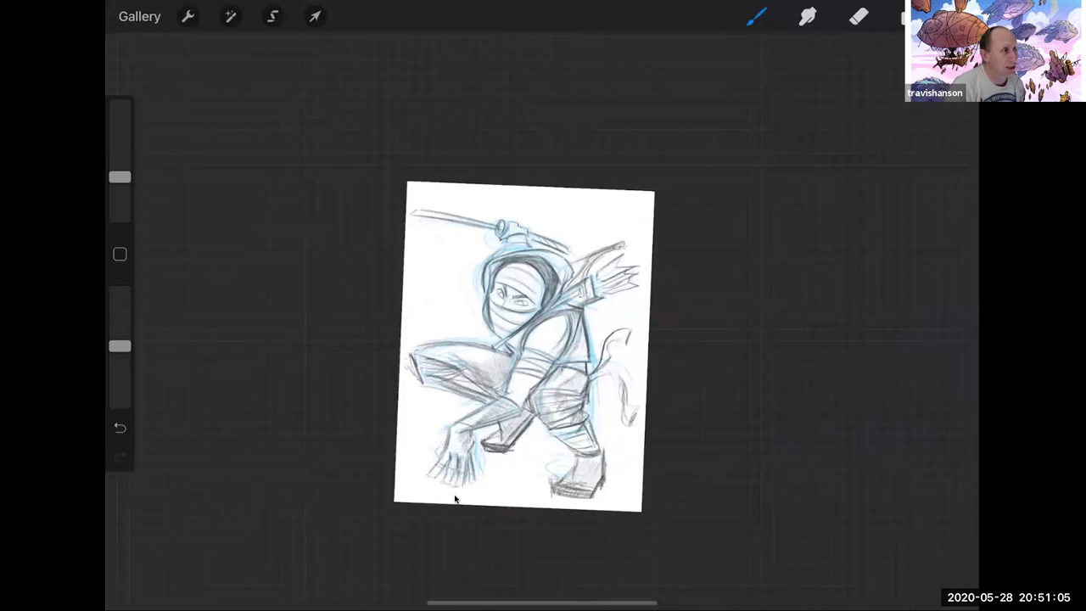
pyautogui.scroll(5, 455, 499)
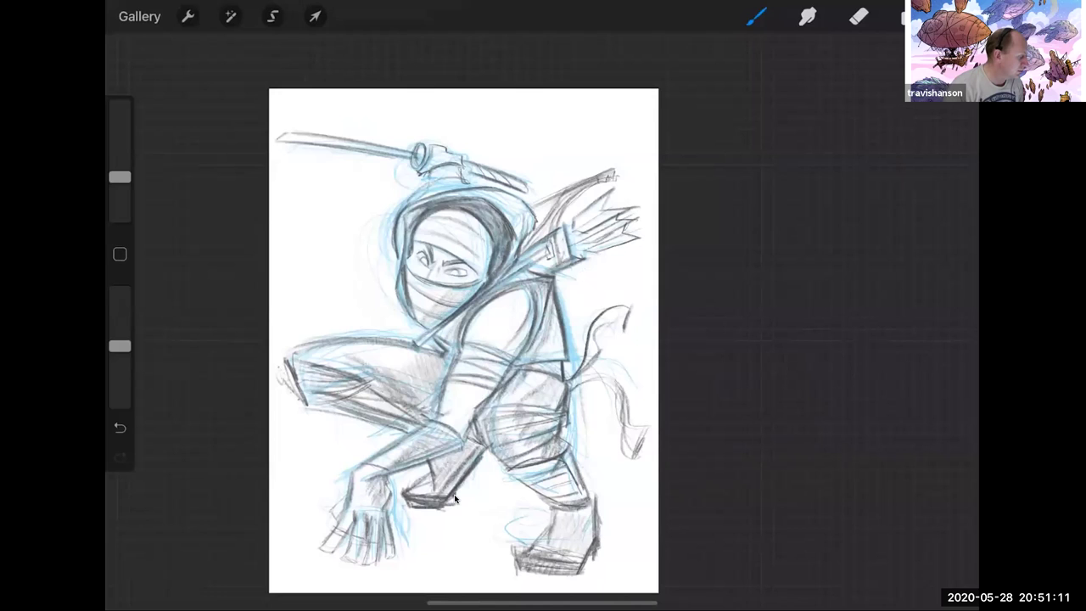
pyautogui.moveTo(487, 270); pyautogui.dragTo(461, 229)
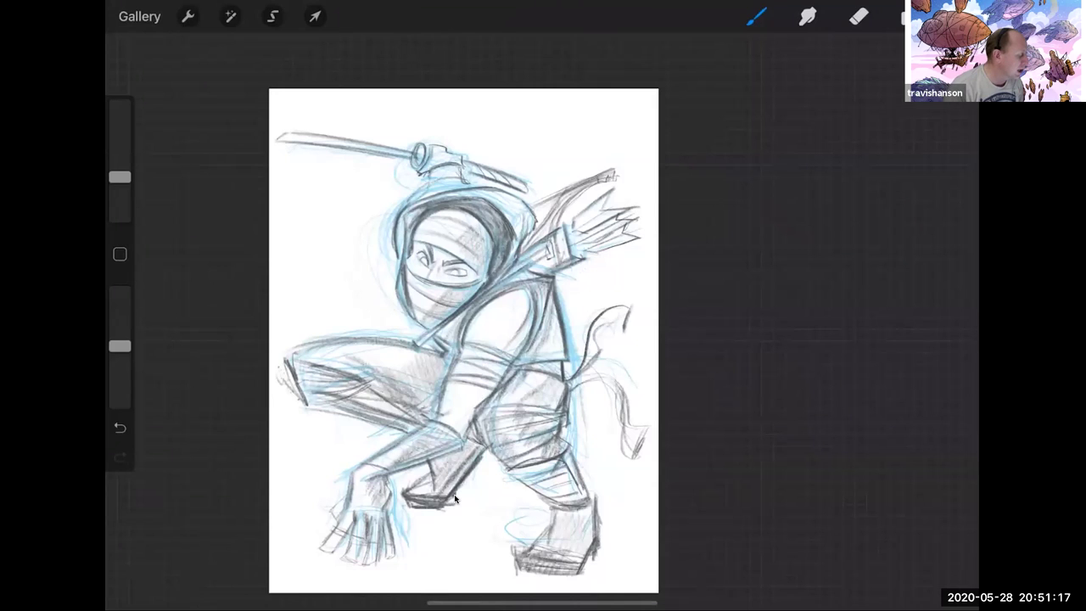
pyautogui.moveTo(419, 224)
pyautogui.mouseDown()
pyautogui.moveTo(450, 212)
pyautogui.moveTo(471, 219)
pyautogui.mouseUp()
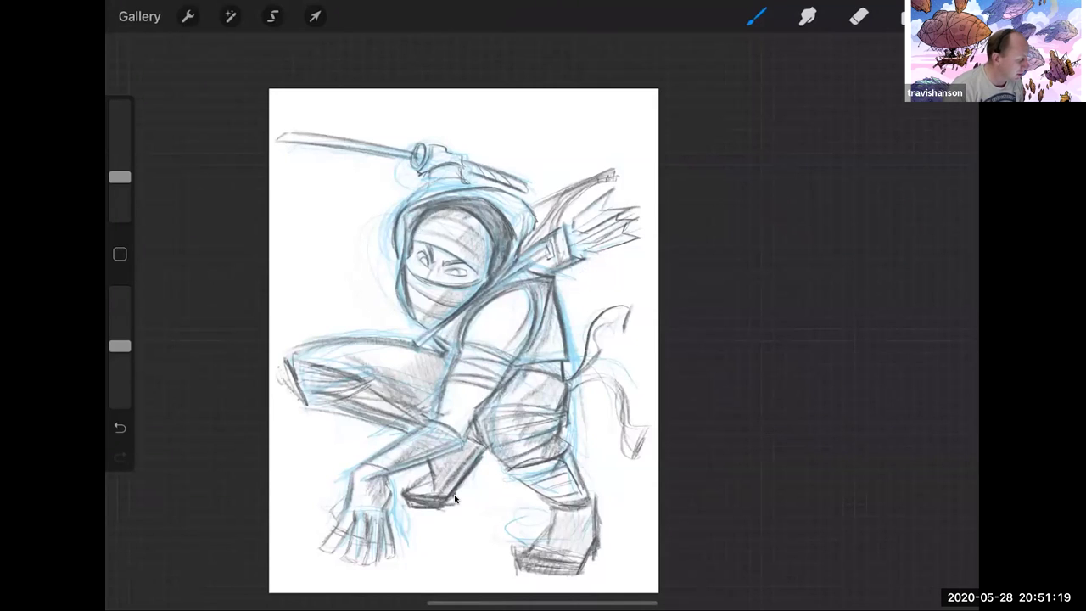
pyautogui.moveTo(431, 173)
pyautogui.mouseDown()
pyautogui.moveTo(415, 192)
pyautogui.moveTo(451, 177)
pyautogui.moveTo(443, 165)
pyautogui.moveTo(422, 170)
pyautogui.moveTo(436, 156)
pyautogui.mouseUp()
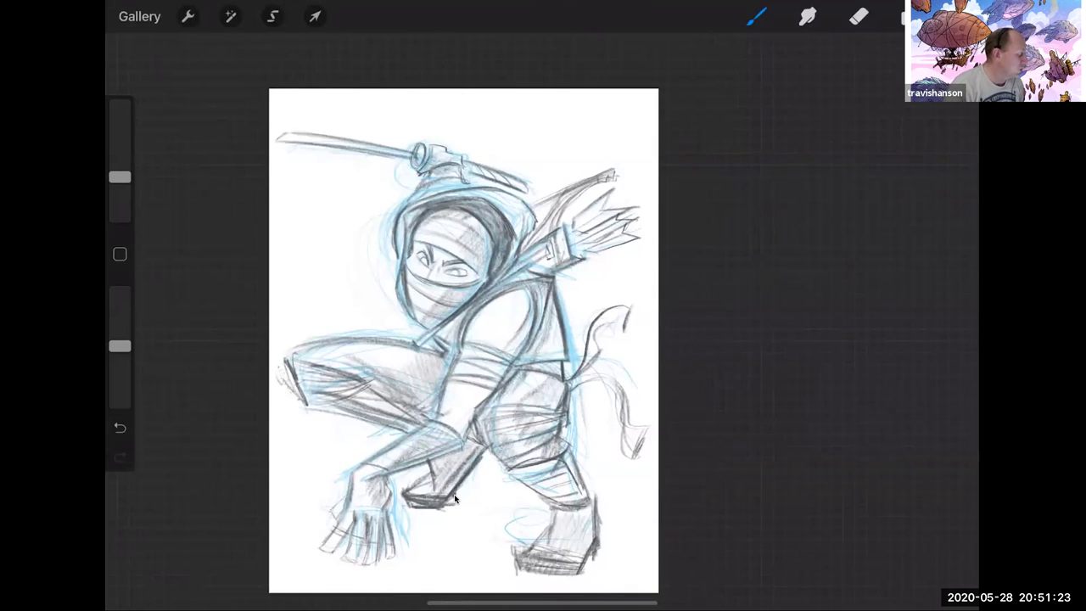
# - Reinforce the edge of the ninja's hood and shade the quiver and its shoulder strap with pencil strokes
pyautogui.moveTo(416, 211)
pyautogui.mouseDown()
pyautogui.moveTo(397, 247)
pyautogui.moveTo(411, 317)
pyautogui.mouseUp()
pyautogui.moveTo(416, 245); pyautogui.dragTo(407, 264)
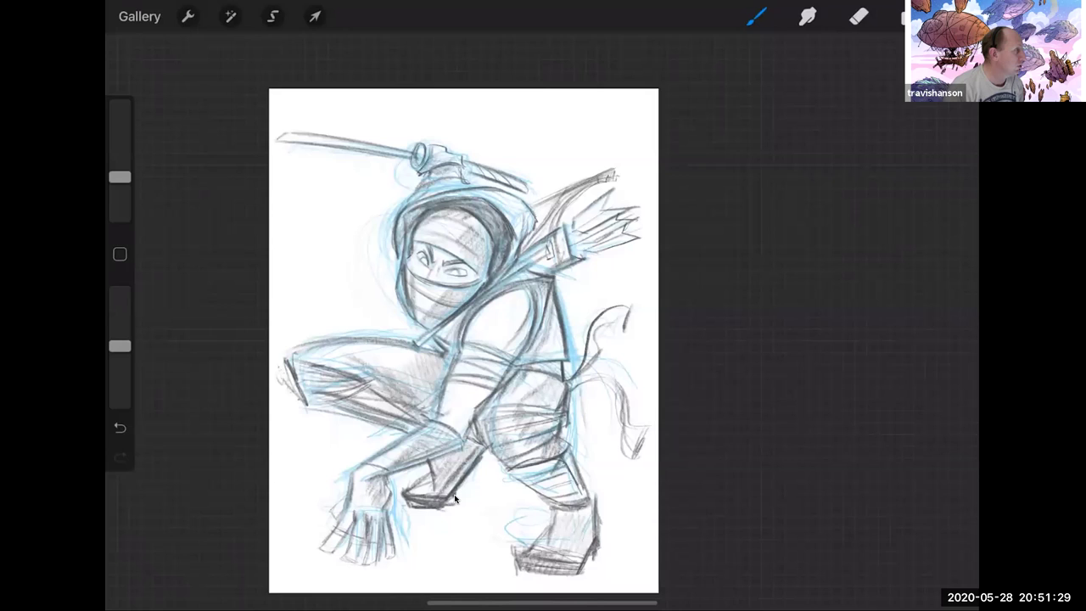
pyautogui.moveTo(529, 218)
pyautogui.mouseDown()
pyautogui.moveTo(511, 258)
pyautogui.moveTo(554, 271)
pyautogui.mouseUp()
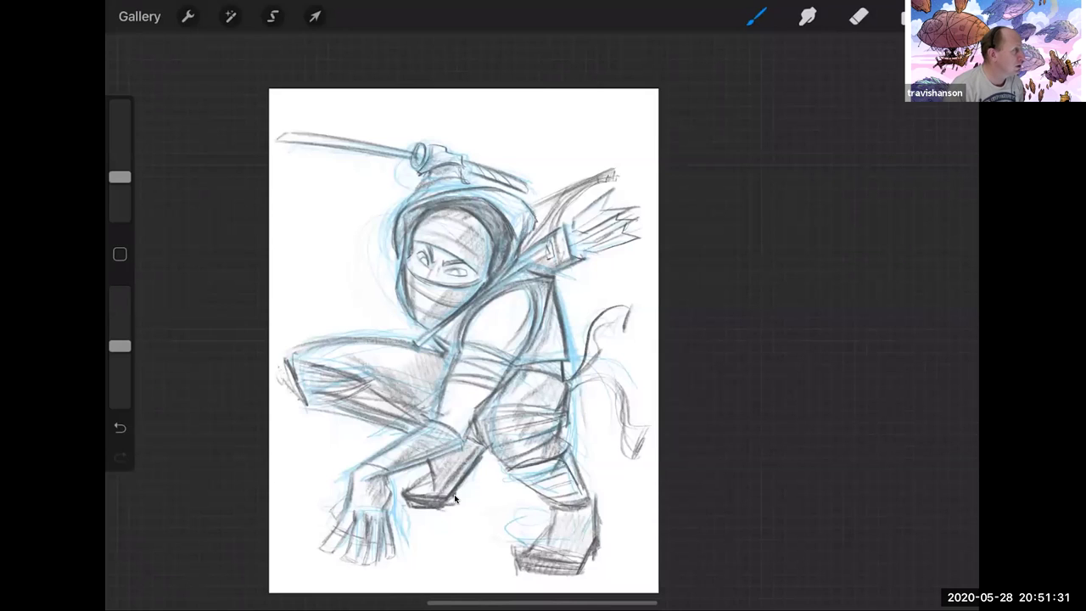
pyautogui.moveTo(573, 232)
pyautogui.mouseDown()
pyautogui.moveTo(592, 244)
pyautogui.moveTo(506, 260)
pyautogui.mouseUp()
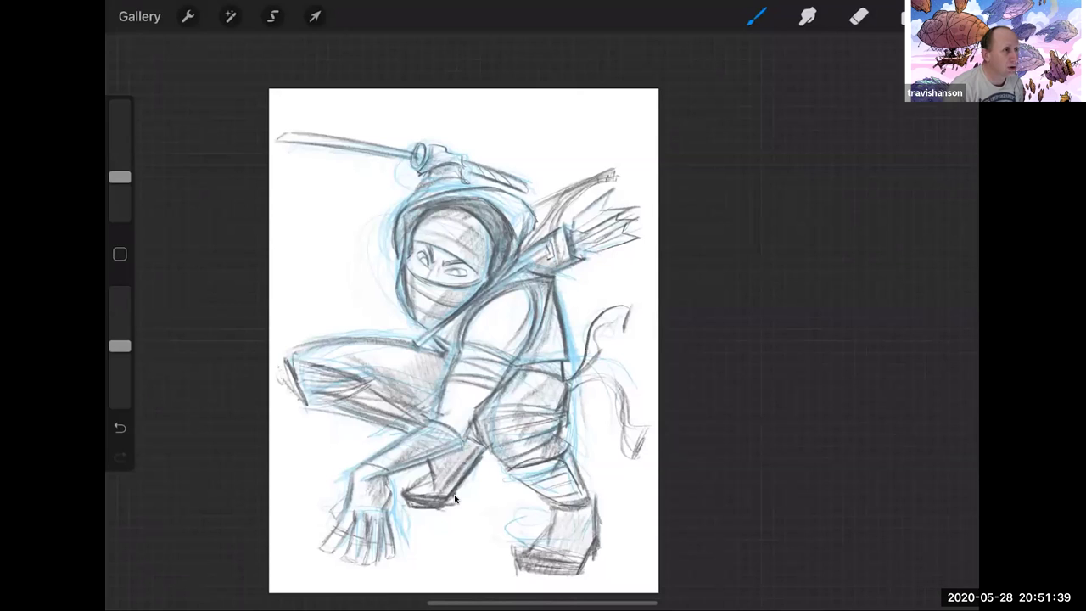
# - Shade the two trailing sash ends and define the sash knot at the ninja's waist
pyautogui.moveTo(580, 374)
pyautogui.mouseDown()
pyautogui.moveTo(606, 314)
pyautogui.moveTo(626, 321)
pyautogui.mouseUp()
pyautogui.moveTo(573, 385)
pyautogui.mouseDown()
pyautogui.moveTo(607, 375)
pyautogui.moveTo(633, 447)
pyautogui.mouseUp()
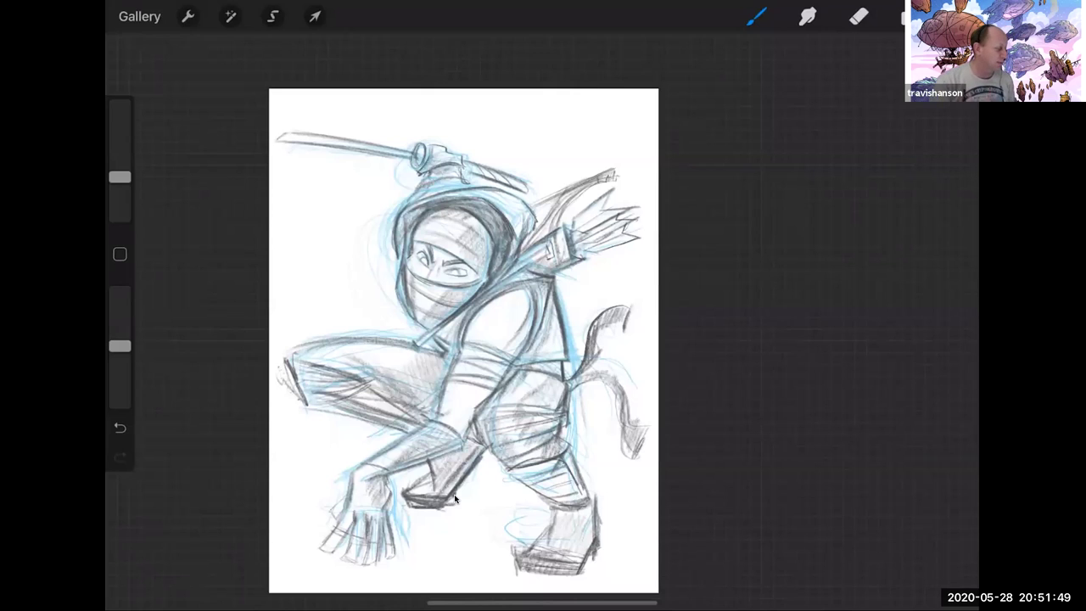
pyautogui.moveTo(577, 349); pyautogui.dragTo(566, 374)
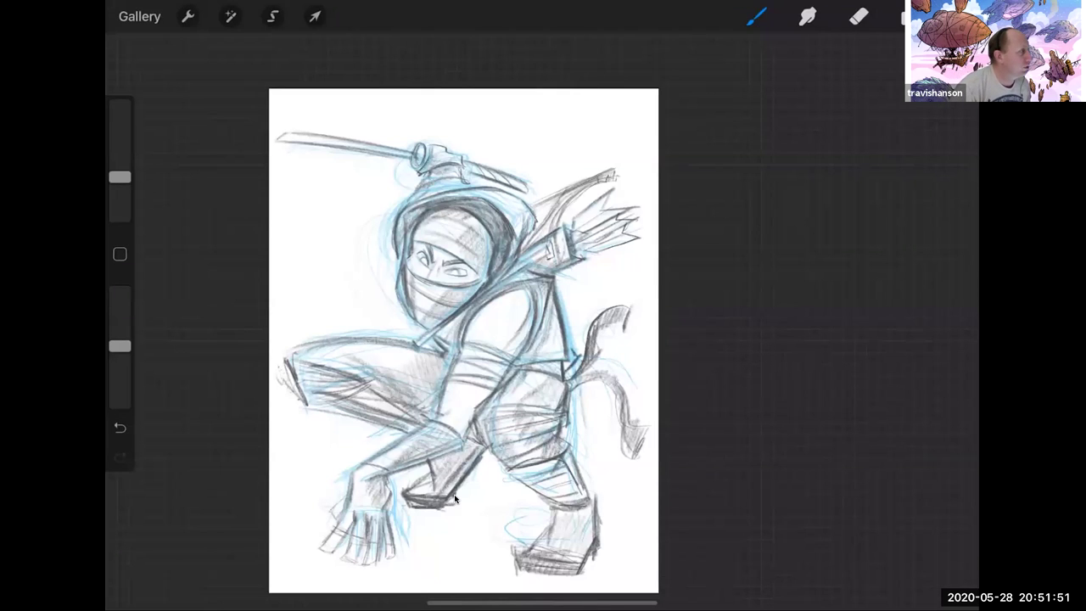
# - Darken the hood's outline around the jaw and shade the ninja's lowered arm and the lower side of the vest
pyautogui.moveTo(451, 318)
pyautogui.mouseDown()
pyautogui.moveTo(416, 346)
pyautogui.moveTo(431, 330)
pyautogui.moveTo(394, 287)
pyautogui.moveTo(400, 255)
pyautogui.mouseUp()
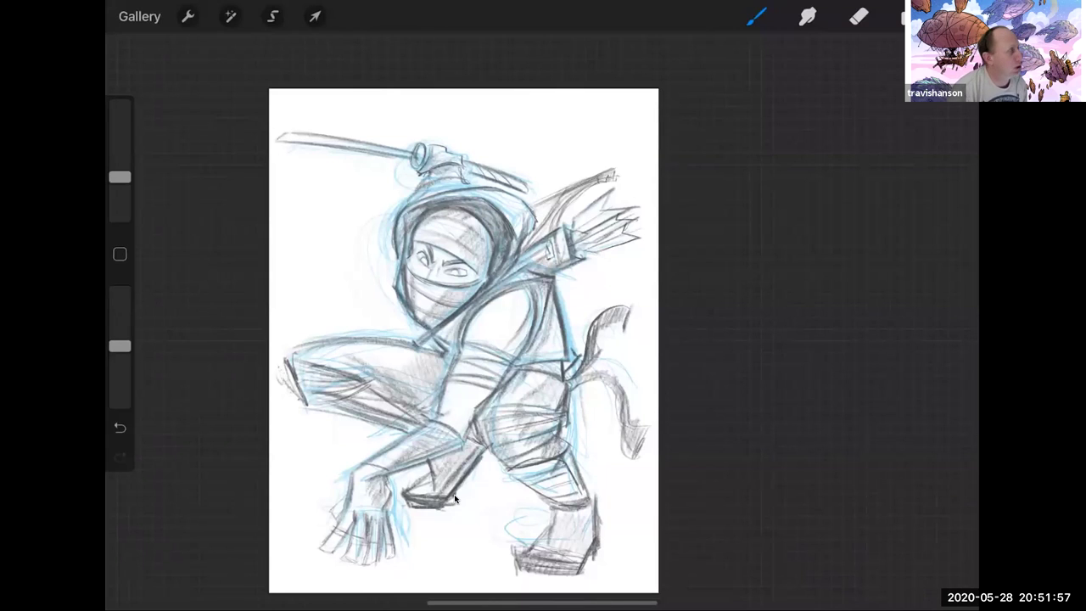
pyautogui.moveTo(471, 443); pyautogui.dragTo(501, 377)
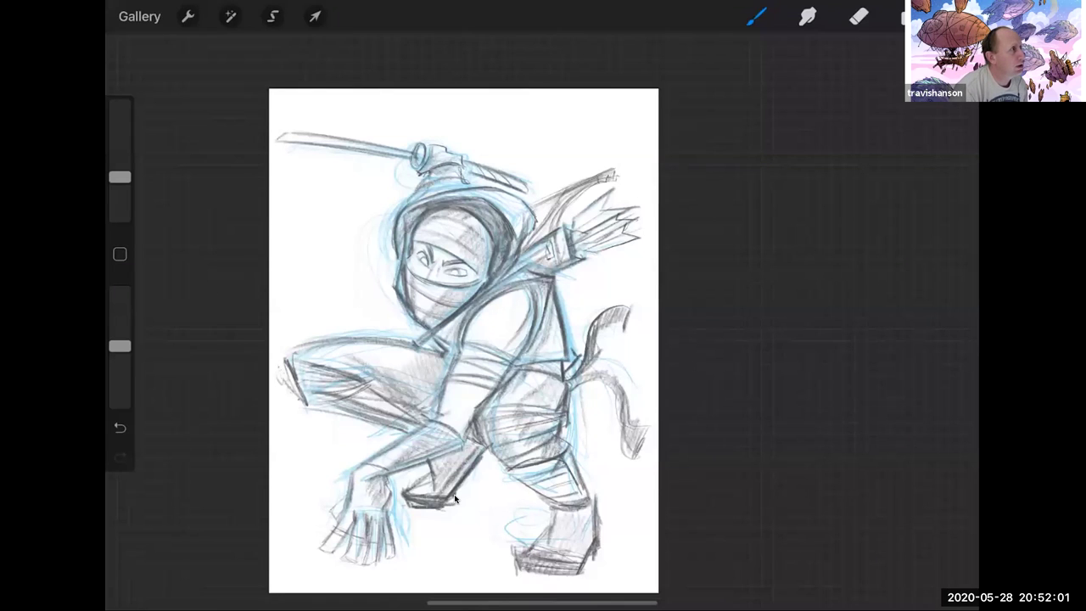
pyautogui.moveTo(460, 431)
pyautogui.mouseDown()
pyautogui.moveTo(510, 360)
pyautogui.moveTo(480, 315)
pyautogui.moveTo(486, 306)
pyautogui.mouseUp()
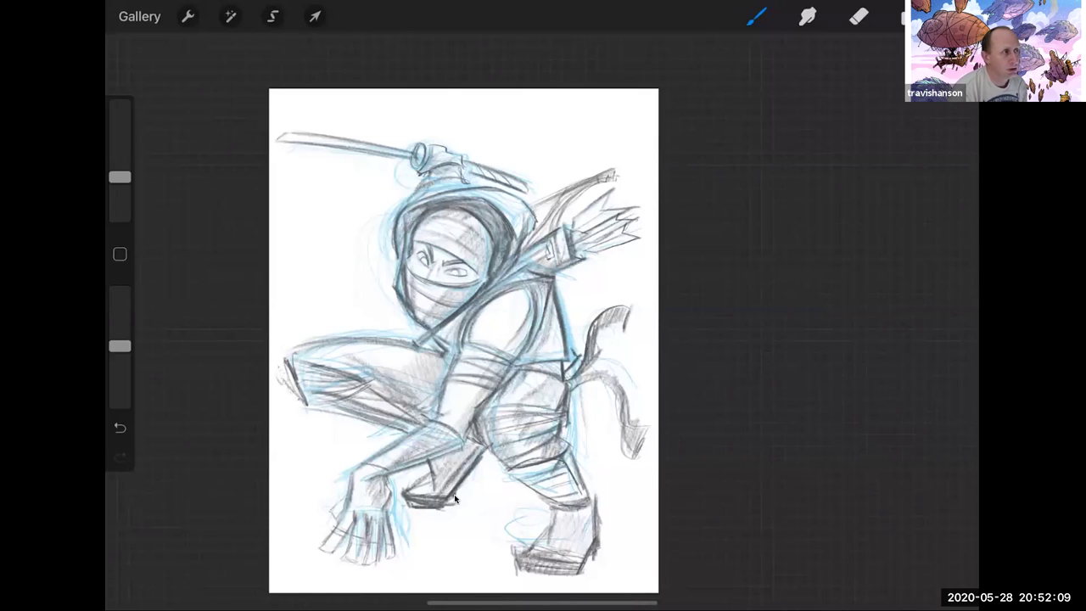
pyautogui.moveTo(519, 363); pyautogui.dragTo(540, 331)
pyautogui.moveTo(526, 355)
pyautogui.mouseDown()
pyautogui.moveTo(541, 305)
pyautogui.moveTo(542, 332)
pyautogui.mouseUp()
pyautogui.moveTo(540, 358); pyautogui.dragTo(545, 327)
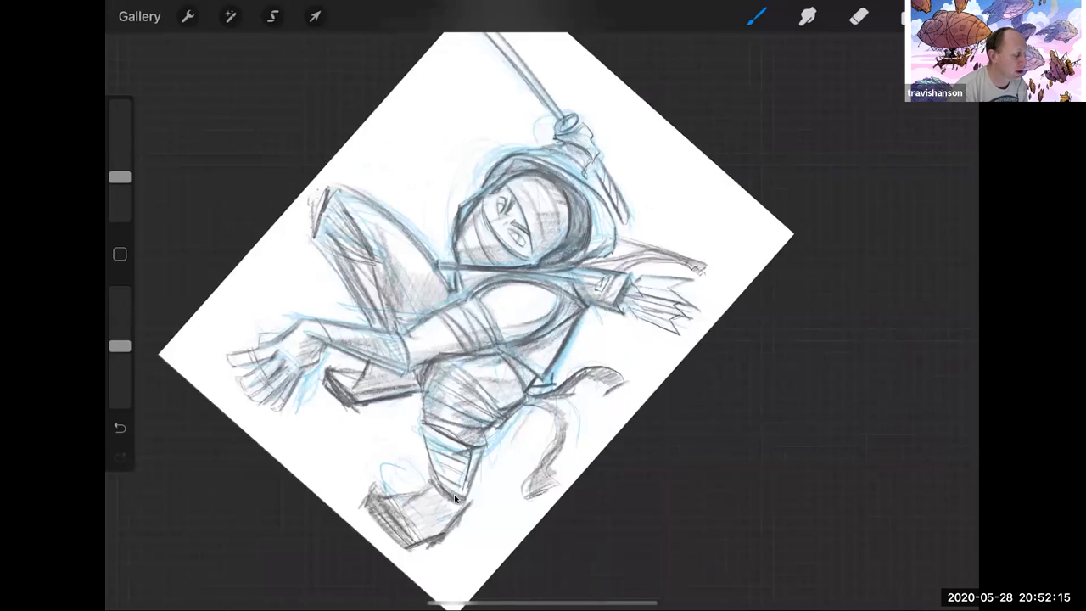
# - Undo the last stroke and add pencil shading to the ninja's waist and upper hip below the vest
pyautogui.hotkey('ctrl', 'z')
pyautogui.moveTo(493, 352); pyautogui.dragTo(509, 402)
pyautogui.moveTo(477, 348)
pyautogui.mouseDown()
pyautogui.moveTo(502, 405)
pyautogui.moveTo(487, 403)
pyautogui.mouseUp()
pyautogui.scroll(-5, 526, 339)
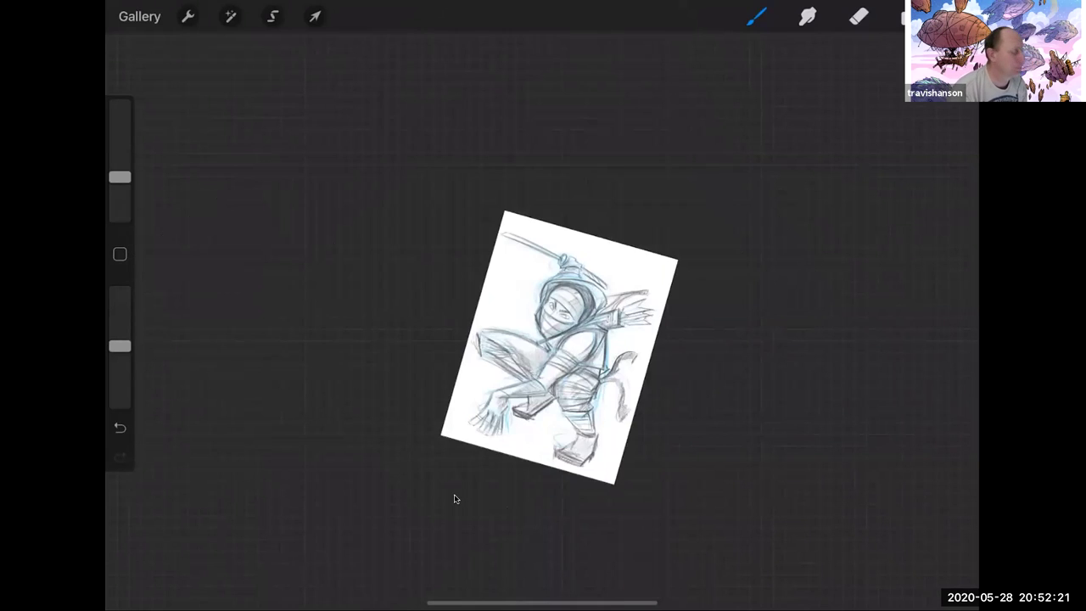
pyautogui.scroll(3, 543, 348)
pyautogui.moveTo(509, 362); pyautogui.dragTo(517, 371)
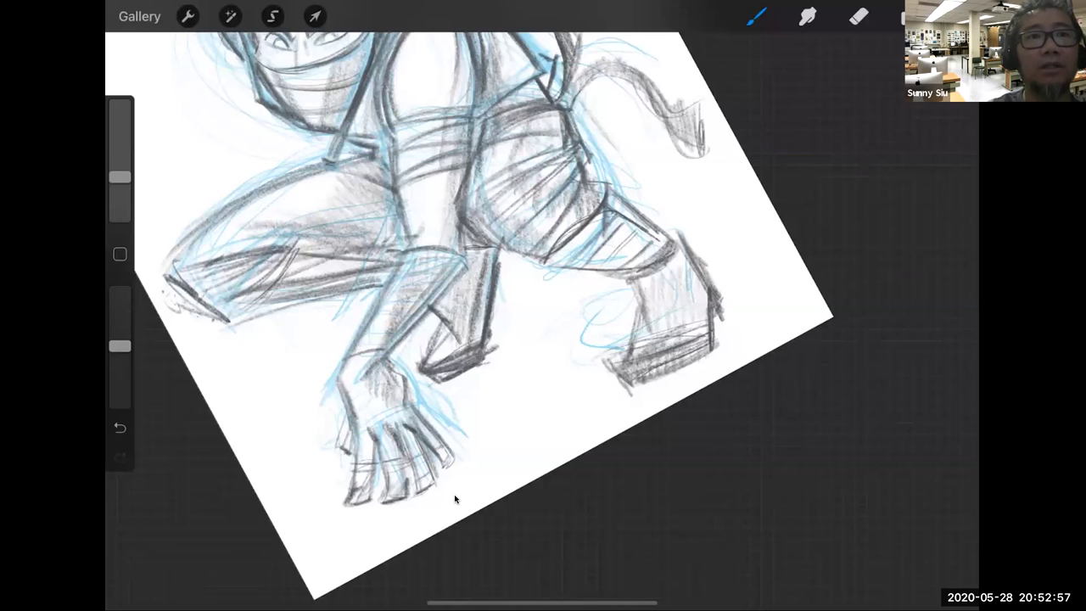
# - Shade the wrapped shin of the ninja's near leg between the knee and the boot
pyautogui.scroll(-5, 454, 498)
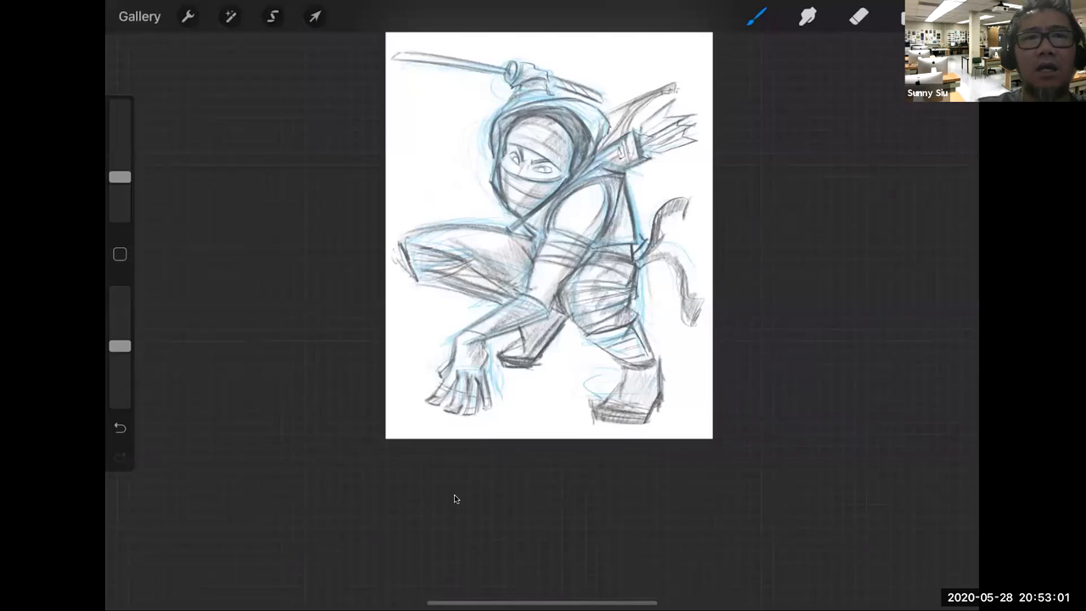
pyautogui.scroll(3, 455, 499)
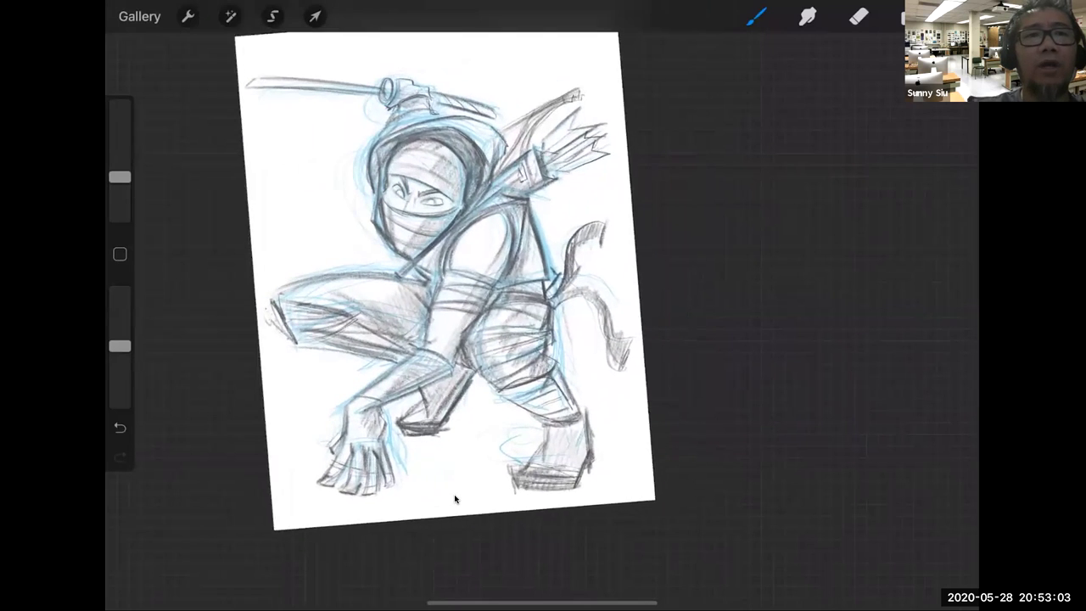
pyautogui.scroll(2, 455, 499)
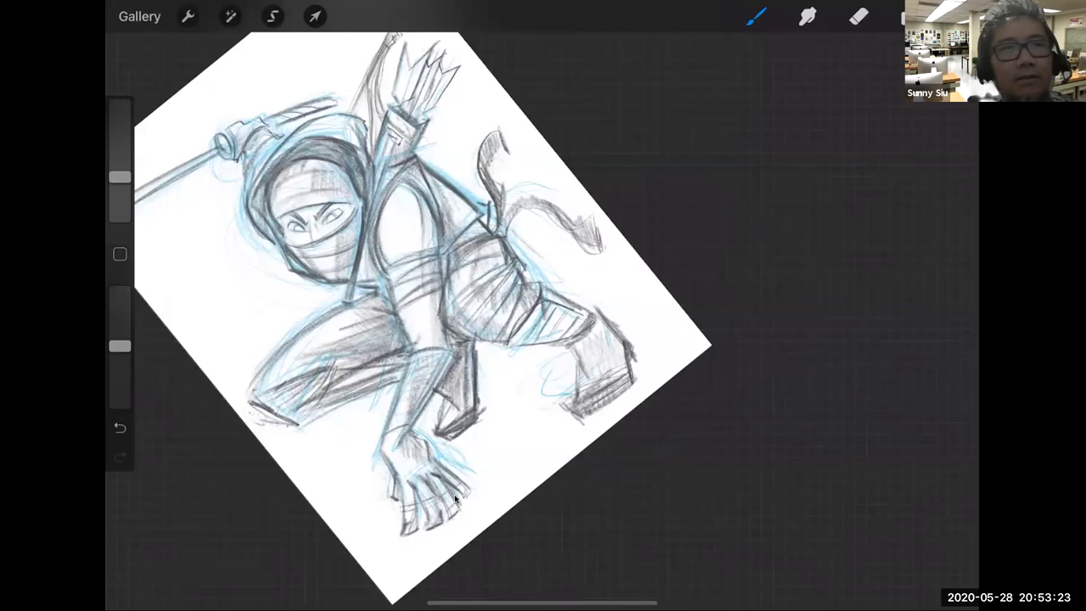
pyautogui.scroll(-5, 455, 499)
pyautogui.scroll(5, 455, 499)
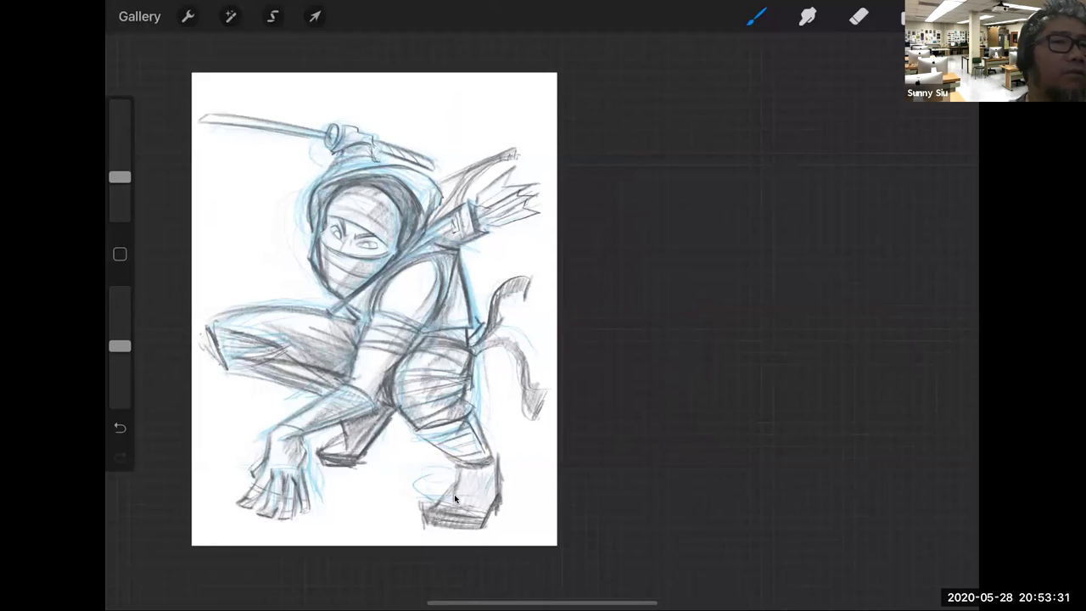
pyautogui.moveTo(424, 431)
pyautogui.mouseDown()
pyautogui.moveTo(458, 457)
pyautogui.moveTo(464, 492)
pyautogui.moveTo(472, 487)
pyautogui.mouseUp()
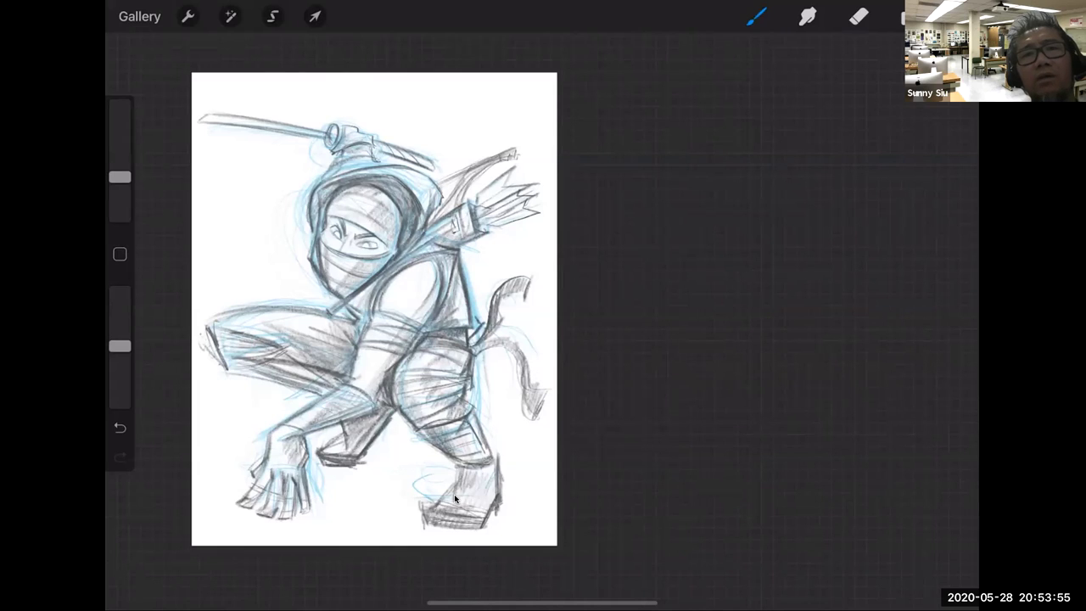
# - Deepen the shading on the ninja's upper hip and the folds of the wrapped near thigh
pyautogui.moveTo(434, 367)
pyautogui.mouseDown()
pyautogui.moveTo(448, 354)
pyautogui.moveTo(454, 368)
pyautogui.moveTo(466, 351)
pyautogui.moveTo(468, 372)
pyautogui.mouseUp()
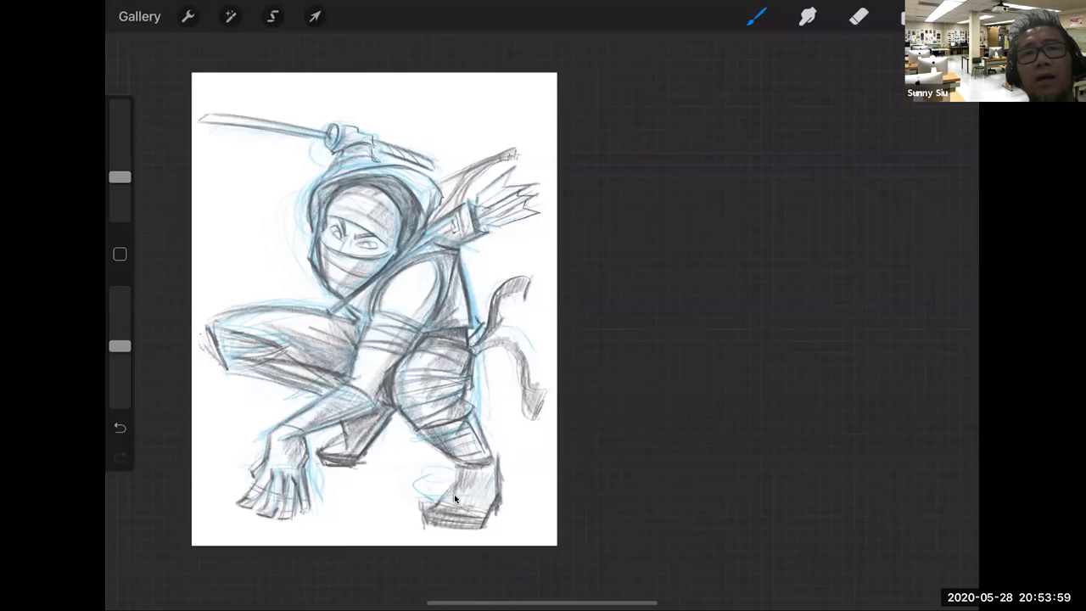
pyautogui.moveTo(358, 233); pyautogui.dragTo(517, 183)
pyautogui.moveTo(399, 328); pyautogui.dragTo(412, 389)
pyautogui.moveTo(399, 327); pyautogui.dragTo(409, 393)
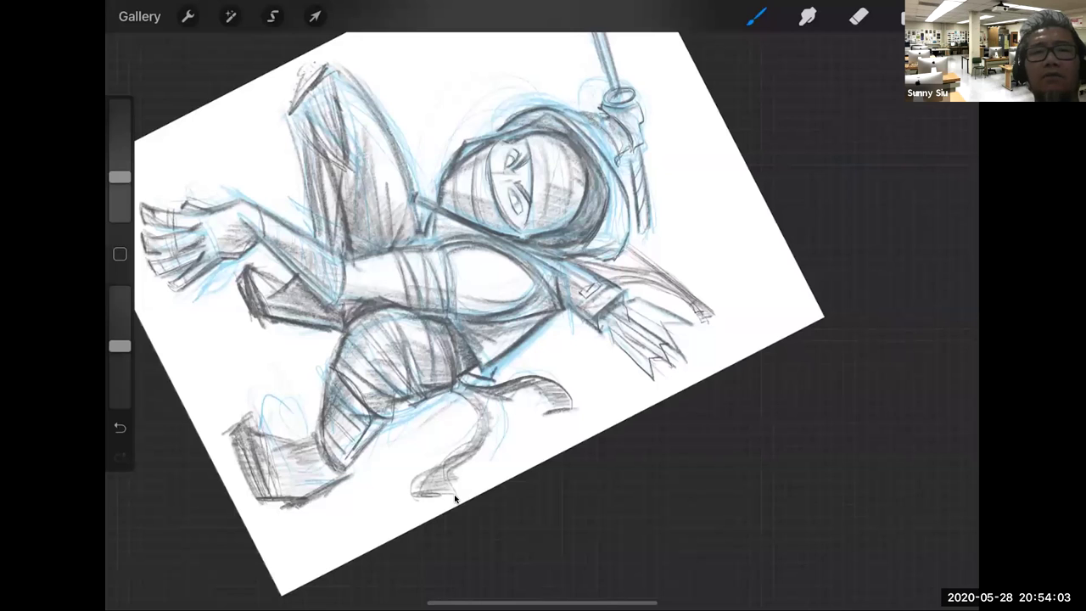
# - Erase stray lines along the wrapped near thigh and lower leg, and return to the pencil brush
pyautogui.press('e')
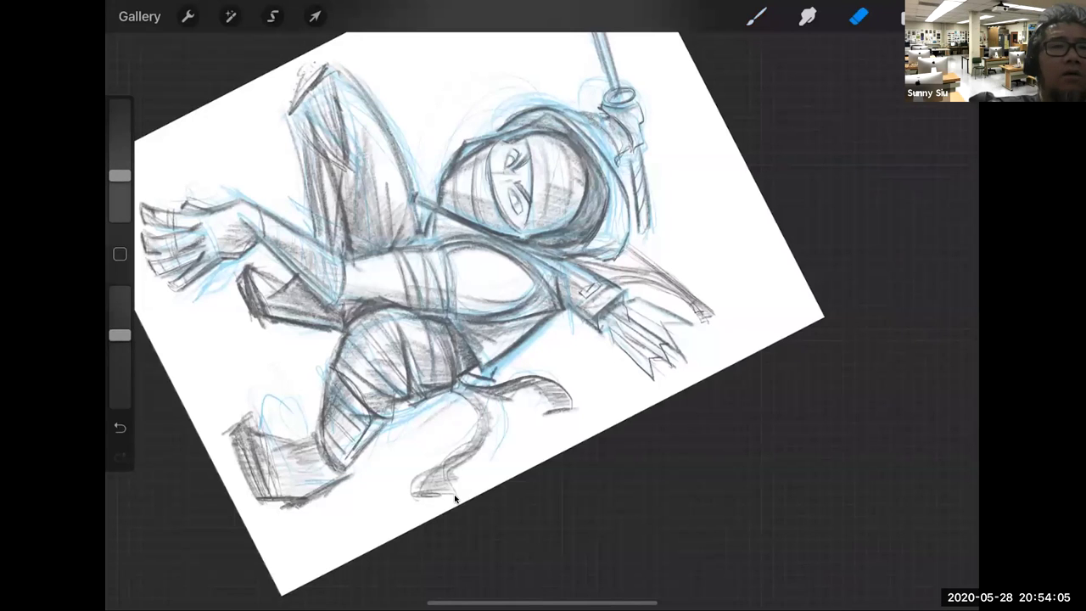
pyautogui.moveTo(343, 327); pyautogui.dragTo(330, 352)
pyautogui.moveTo(403, 370); pyautogui.dragTo(413, 418)
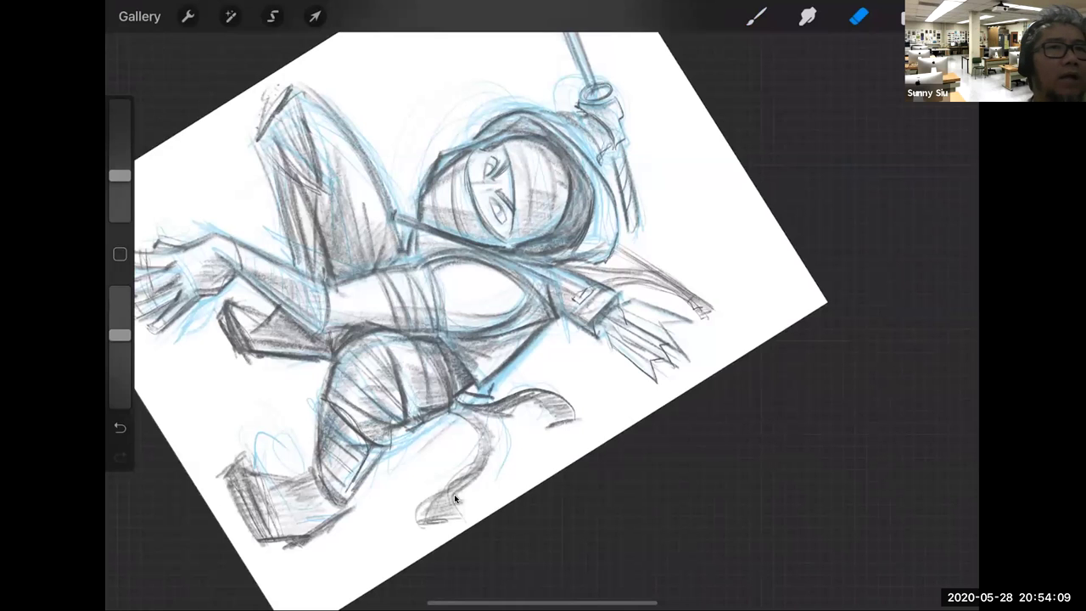
pyautogui.scroll(-5, 455, 339)
pyautogui.scroll(5, 373, 340)
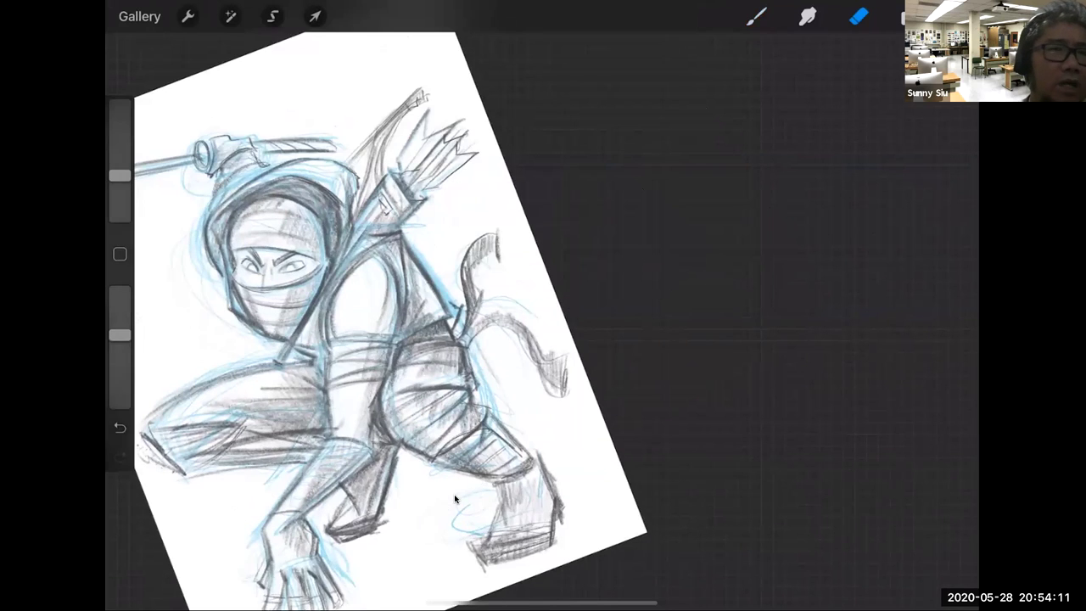
pyautogui.click(757, 16)
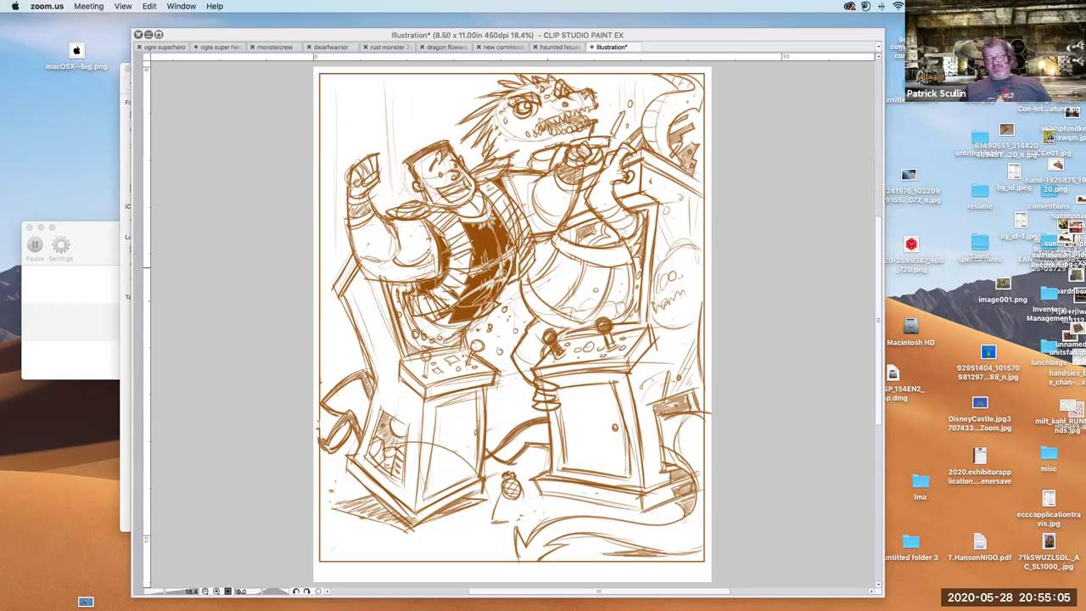
# - Switch to Clip Studio Paint and hatch the shadow beneath the dragon's arcade cabinet and the area below the dragon's raised hand
pyautogui.click(202, 201)
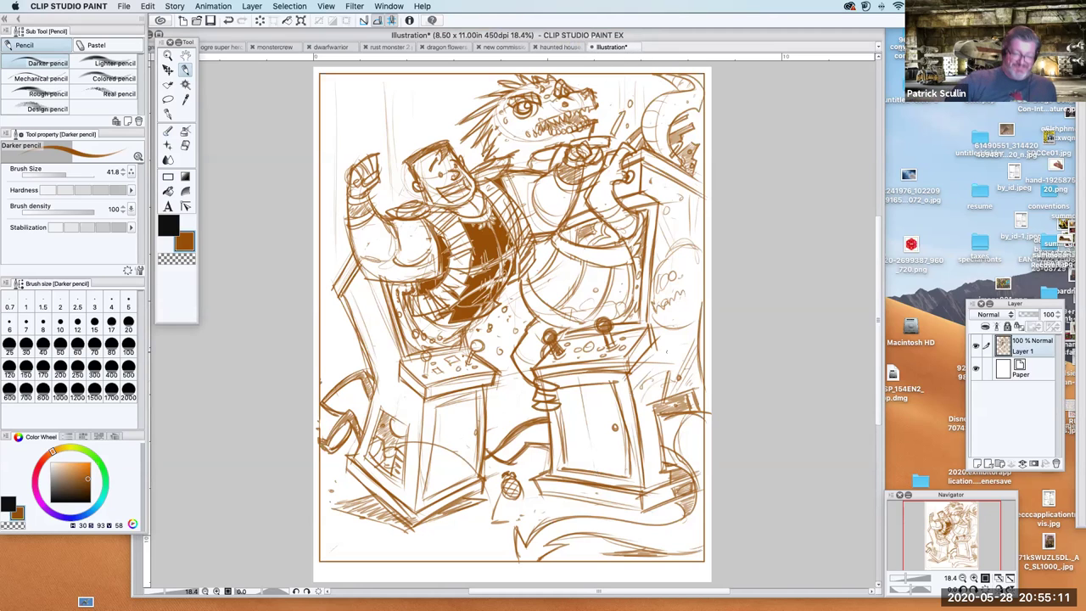
pyautogui.moveTo(550, 501)
pyautogui.mouseDown()
pyautogui.moveTo(636, 516)
pyautogui.moveTo(682, 506)
pyautogui.mouseUp()
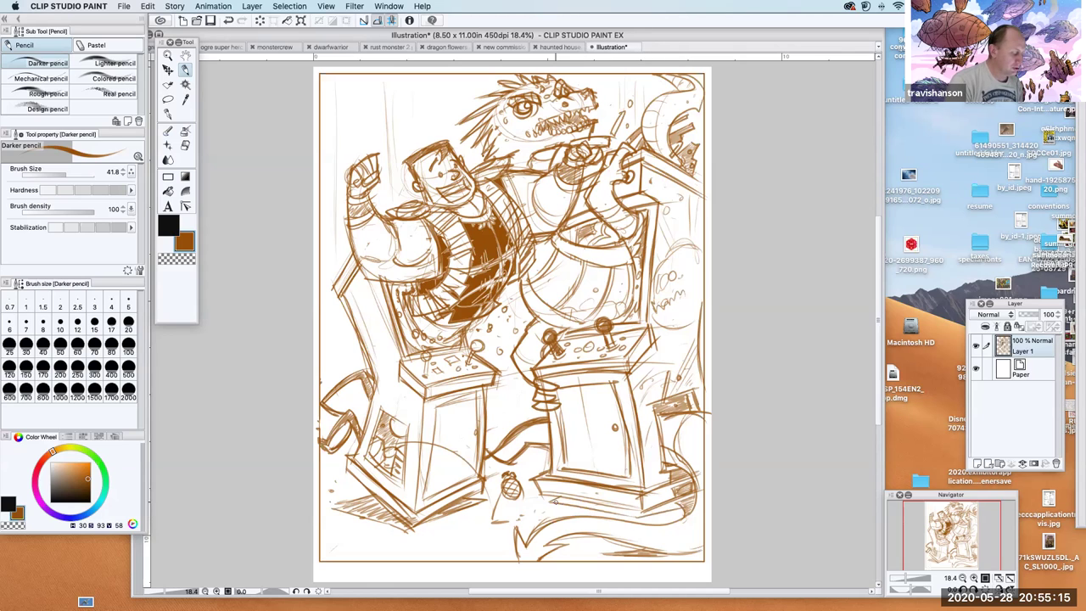
pyautogui.moveTo(553, 499)
pyautogui.mouseDown()
pyautogui.moveTo(617, 513)
pyautogui.moveTo(690, 505)
pyautogui.moveTo(648, 512)
pyautogui.moveTo(677, 508)
pyautogui.mouseUp()
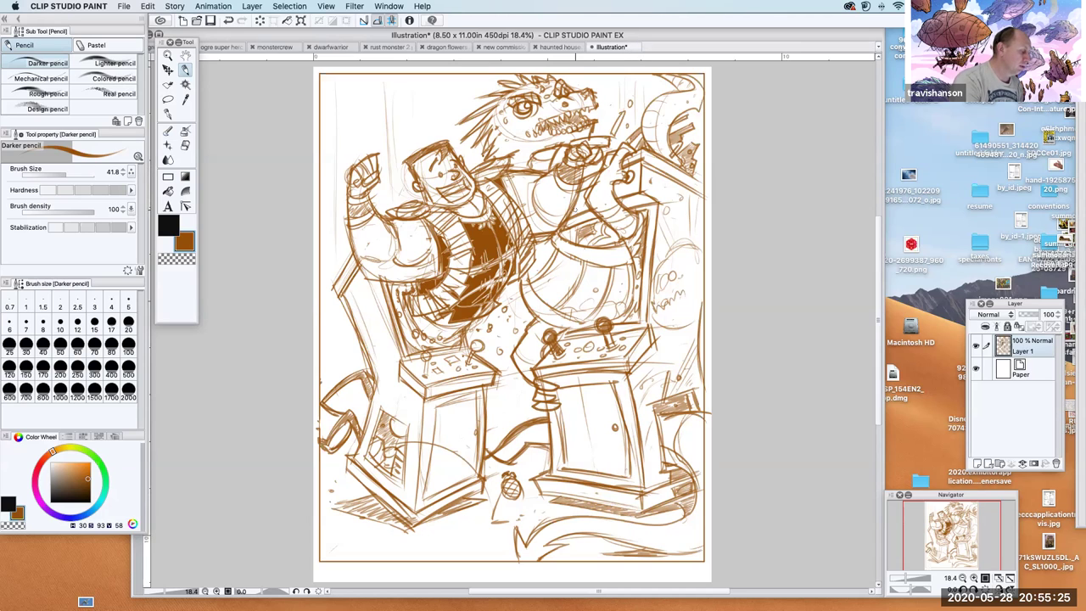
pyautogui.moveTo(616, 191); pyautogui.dragTo(637, 189)
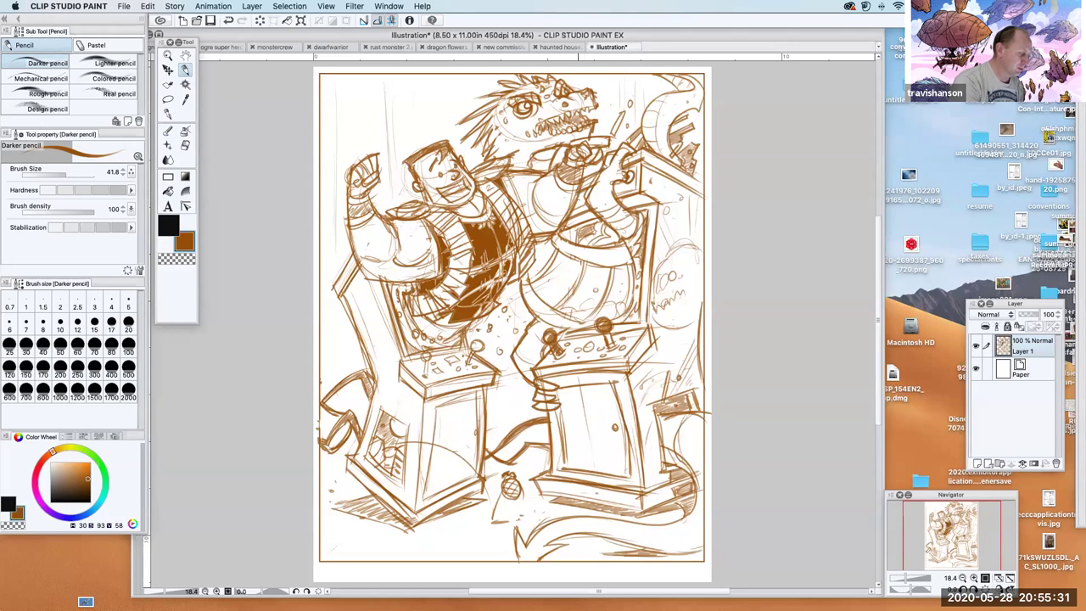
pyautogui.moveTo(628, 186); pyautogui.dragTo(636, 190)
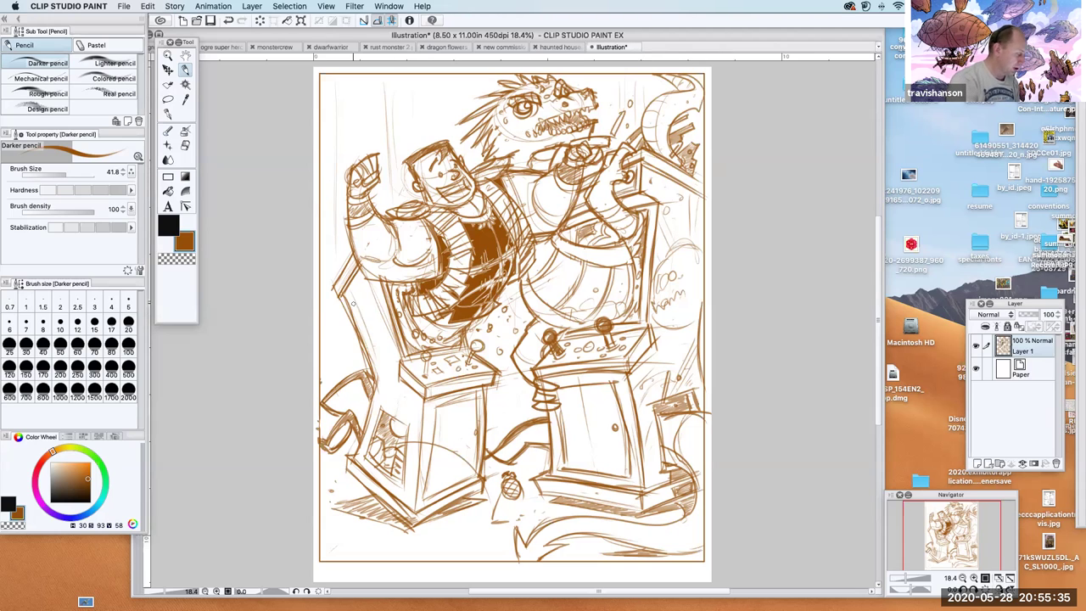
# - Sketch decorative artwork and light hatching on the upper side panel of the man's arcade cabinet
pyautogui.moveTo(352, 303)
pyautogui.mouseDown()
pyautogui.moveTo(367, 336)
pyautogui.moveTo(362, 311)
pyautogui.moveTo(379, 321)
pyautogui.moveTo(368, 321)
pyautogui.moveTo(382, 345)
pyautogui.moveTo(370, 344)
pyautogui.moveTo(380, 356)
pyautogui.moveTo(372, 347)
pyautogui.moveTo(381, 346)
pyautogui.moveTo(373, 357)
pyautogui.moveTo(381, 340)
pyautogui.mouseUp()
pyautogui.moveTo(386, 316)
pyautogui.mouseDown()
pyautogui.moveTo(380, 334)
pyautogui.moveTo(379, 323)
pyautogui.mouseUp()
pyautogui.moveTo(393, 335); pyautogui.dragTo(388, 344)
pyautogui.moveTo(360, 276)
pyautogui.mouseDown()
pyautogui.moveTo(347, 295)
pyautogui.moveTo(359, 305)
pyautogui.mouseUp()
pyautogui.moveTo(374, 291); pyautogui.dragTo(363, 306)
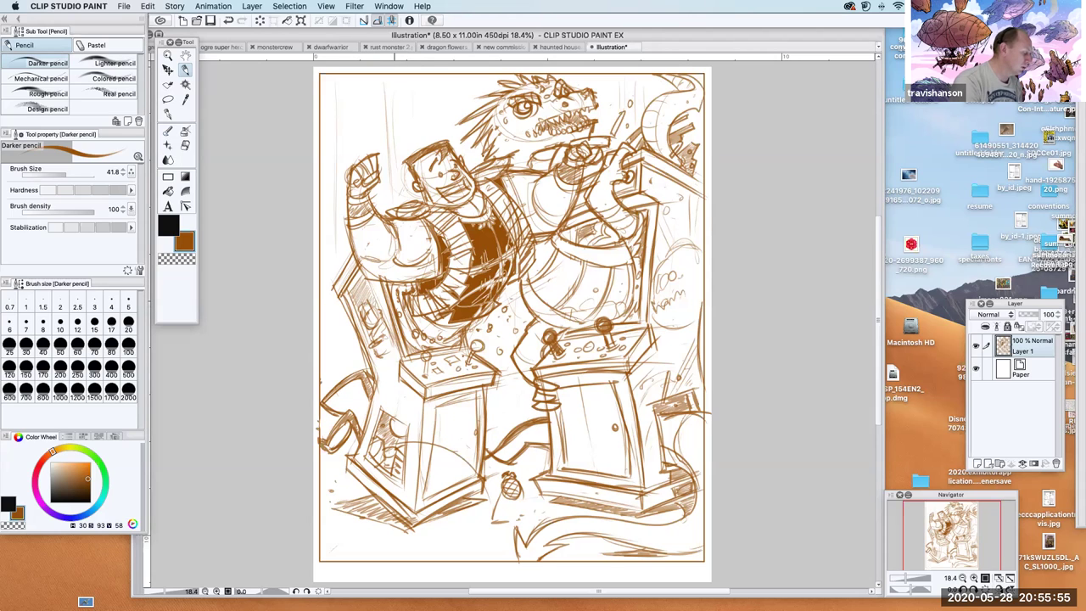
# - Hatch the side below the control panel and the front door panel of the man's arcade cabinet
pyautogui.moveTo(386, 359); pyautogui.dragTo(380, 368)
pyautogui.moveTo(390, 354)
pyautogui.mouseDown()
pyautogui.moveTo(383, 391)
pyautogui.moveTo(423, 404)
pyautogui.moveTo(415, 499)
pyautogui.mouseUp()
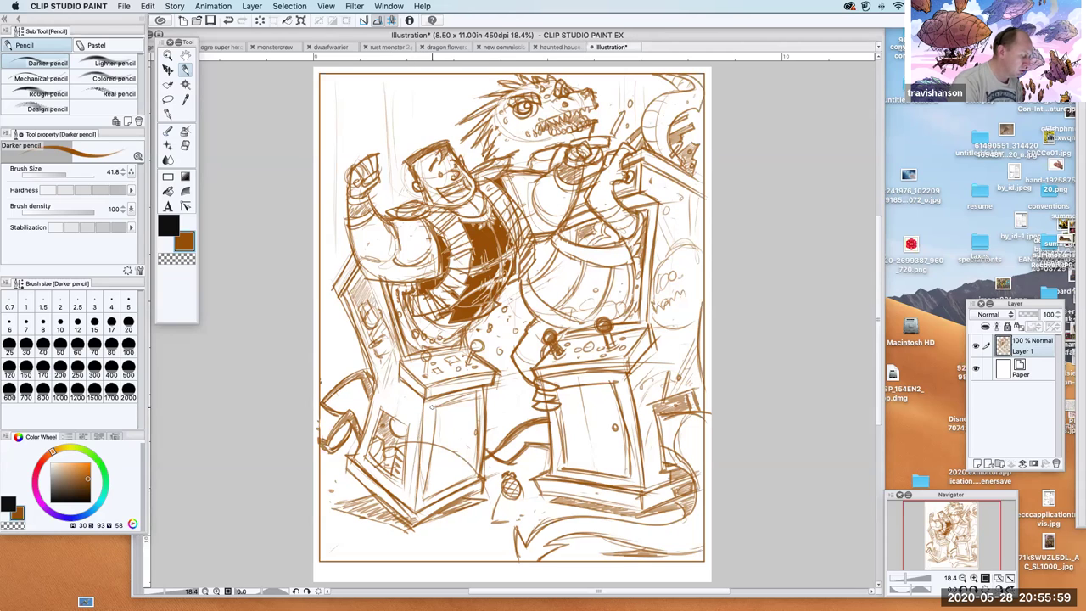
pyautogui.moveTo(430, 409); pyautogui.dragTo(428, 473)
pyautogui.moveTo(465, 402); pyautogui.dragTo(440, 413)
# - Draw small crosshatched grenades bouncing on the floor around the man's cabinet and in front of the dragon's cabinet, with motion arcs and ground marks
pyautogui.moveTo(395, 454)
pyautogui.mouseDown()
pyautogui.moveTo(409, 454)
pyautogui.moveTo(455, 532)
pyautogui.moveTo(484, 529)
pyautogui.moveTo(473, 507)
pyautogui.mouseUp()
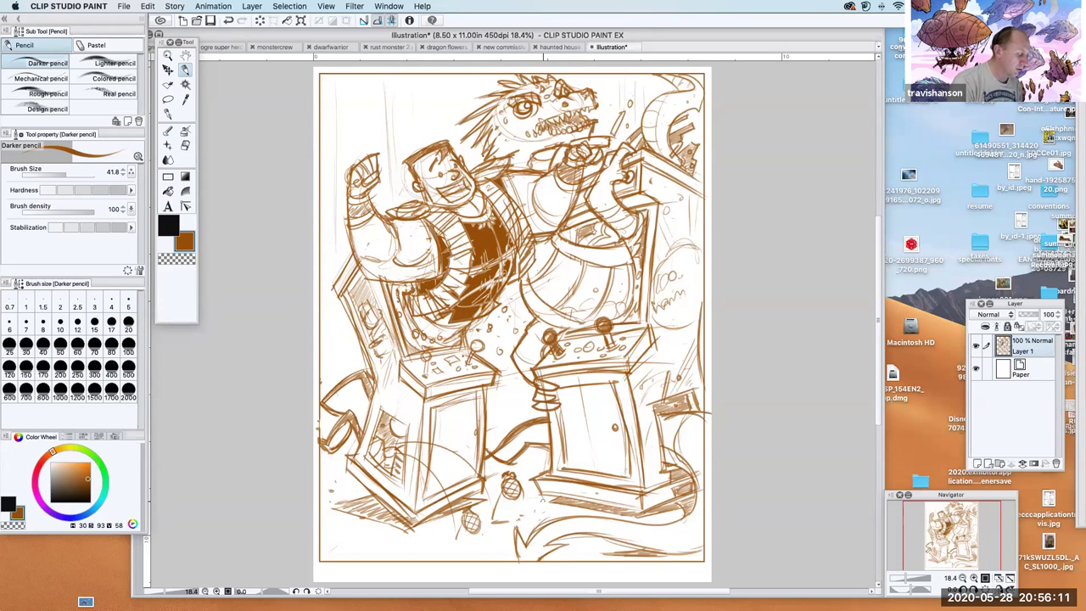
pyautogui.moveTo(387, 463)
pyautogui.mouseDown()
pyautogui.moveTo(353, 509)
pyautogui.moveTo(324, 507)
pyautogui.moveTo(333, 526)
pyautogui.moveTo(342, 507)
pyautogui.moveTo(327, 509)
pyautogui.moveTo(338, 525)
pyautogui.moveTo(326, 506)
pyautogui.moveTo(340, 507)
pyautogui.mouseUp()
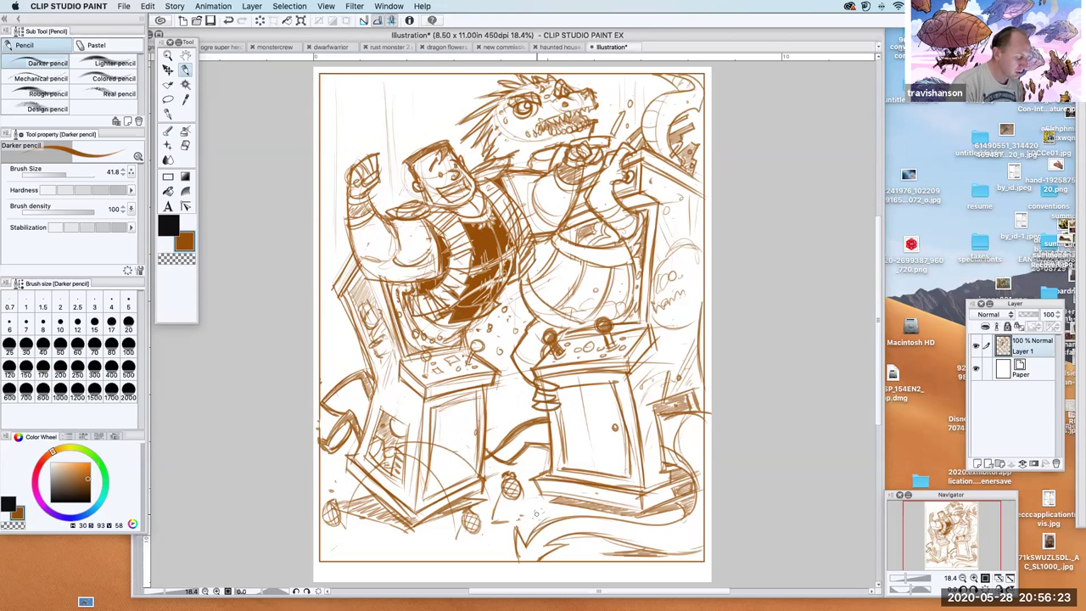
pyautogui.moveTo(589, 450)
pyautogui.mouseDown()
pyautogui.moveTo(598, 473)
pyautogui.moveTo(585, 451)
pyautogui.moveTo(587, 463)
pyautogui.moveTo(594, 450)
pyautogui.moveTo(598, 458)
pyautogui.moveTo(593, 441)
pyautogui.mouseUp()
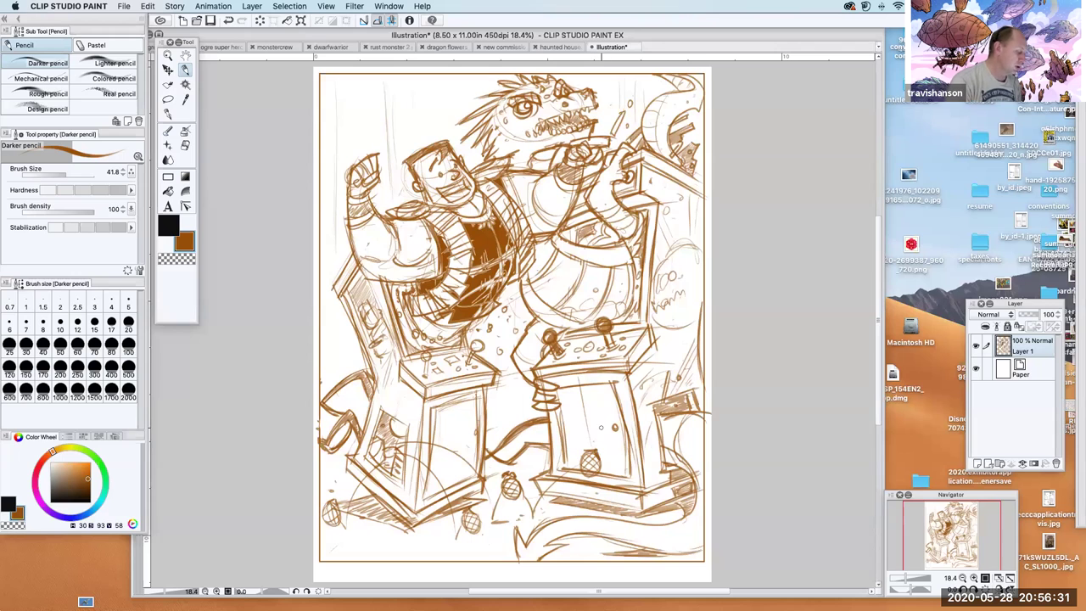
pyautogui.moveTo(532, 514); pyautogui.dragTo(540, 519)
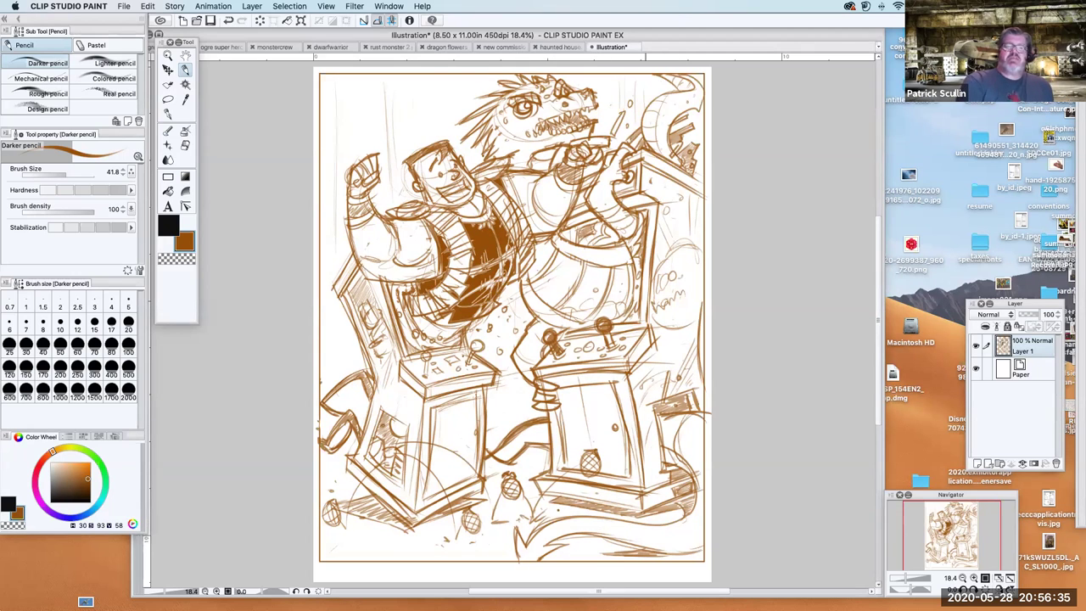
pyautogui.moveTo(597, 456); pyautogui.dragTo(597, 471)
pyautogui.moveTo(582, 455); pyautogui.dragTo(595, 473)
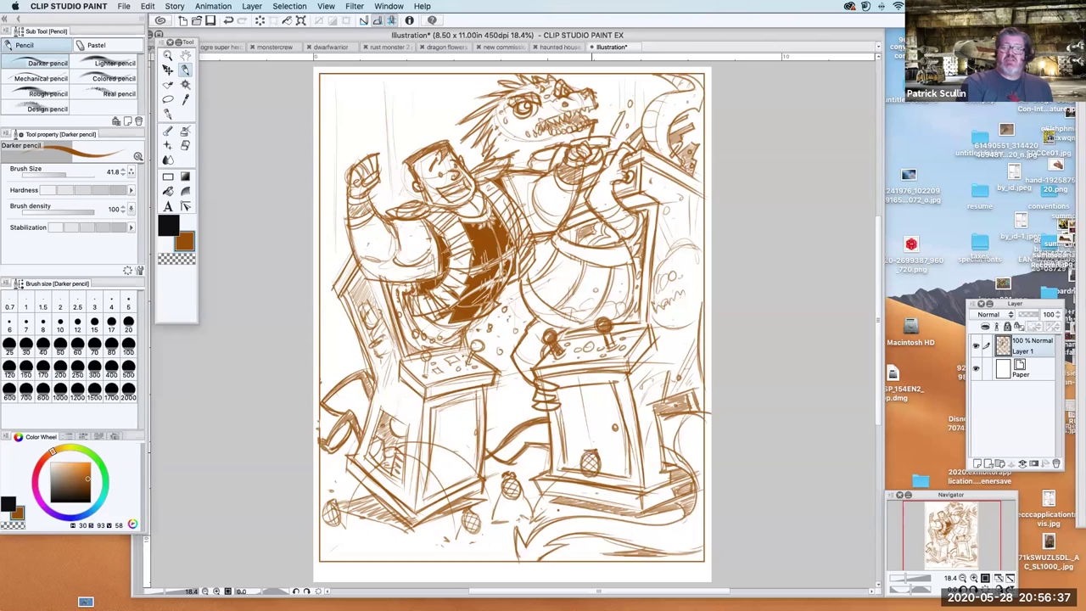
# - Draw a jagged burst outline in the background behind the man's raised fist and head
pyautogui.moveTo(320, 180)
pyautogui.mouseDown()
pyautogui.moveTo(332, 119)
pyautogui.moveTo(376, 134)
pyautogui.moveTo(365, 104)
pyautogui.moveTo(381, 133)
pyautogui.moveTo(376, 96)
pyautogui.moveTo(397, 130)
pyautogui.moveTo(391, 67)
pyautogui.moveTo(388, 91)
pyautogui.moveTo(403, 124)
pyautogui.mouseUp()
pyautogui.moveTo(414, 125)
pyautogui.mouseDown()
pyautogui.moveTo(415, 76)
pyautogui.moveTo(423, 109)
pyautogui.moveTo(439, 81)
pyautogui.moveTo(436, 117)
pyautogui.moveTo(459, 77)
pyautogui.moveTo(465, 108)
pyautogui.mouseUp()
pyautogui.moveTo(466, 107); pyautogui.dragTo(487, 75)
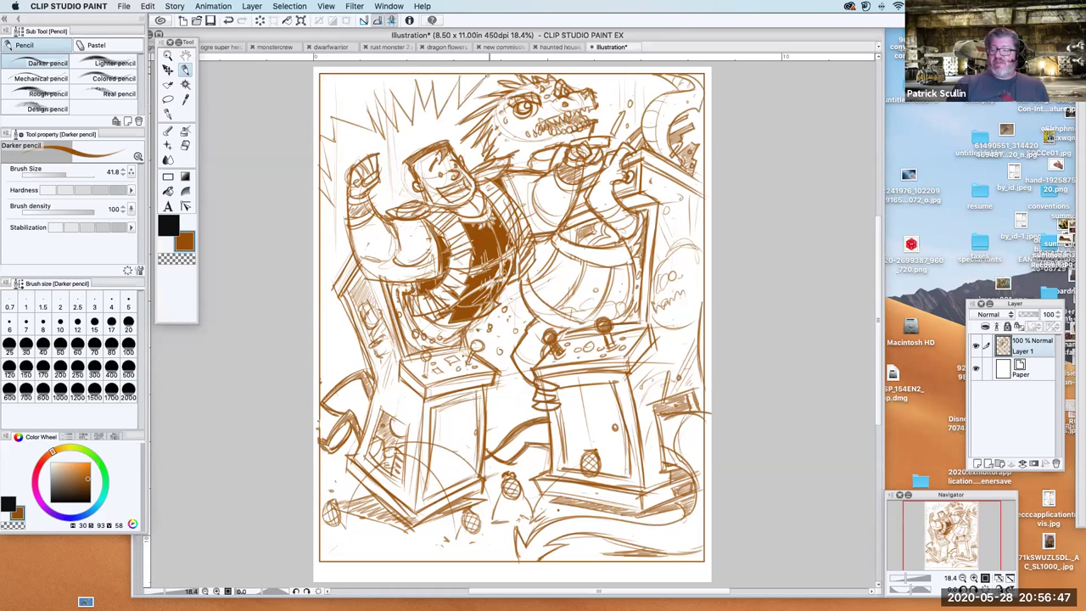
# - Complete the jagged burst outline along the side and above the dragon, and fill the background outside the upper spikes with brown
pyautogui.moveTo(324, 191); pyautogui.dragTo(329, 228)
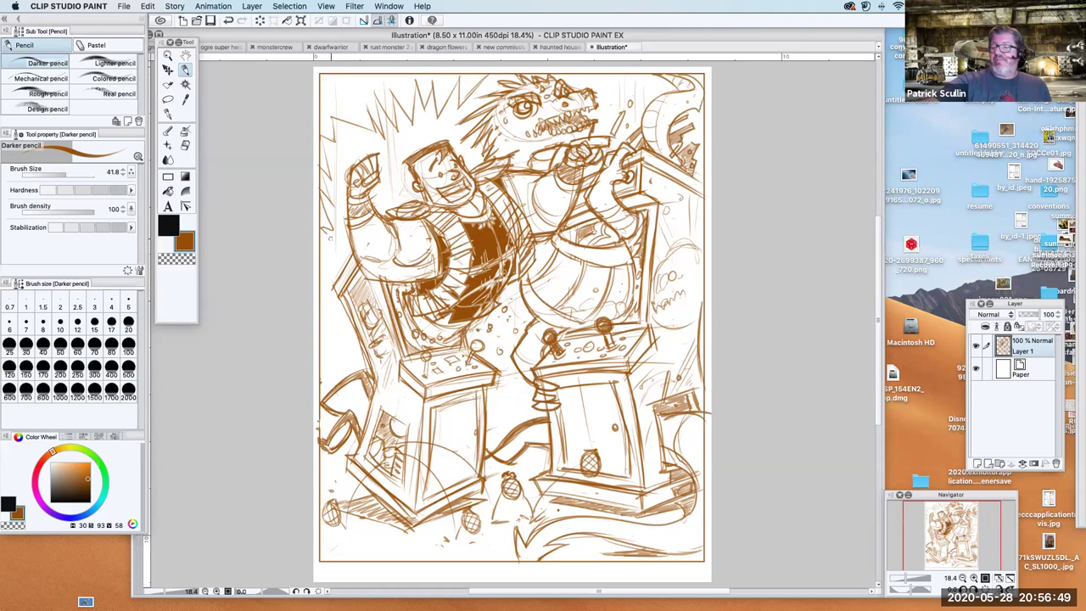
pyautogui.moveTo(616, 73)
pyautogui.mouseDown()
pyautogui.moveTo(628, 103)
pyautogui.moveTo(663, 73)
pyautogui.moveTo(648, 96)
pyautogui.mouseUp()
pyautogui.moveTo(649, 95); pyautogui.dragTo(677, 82)
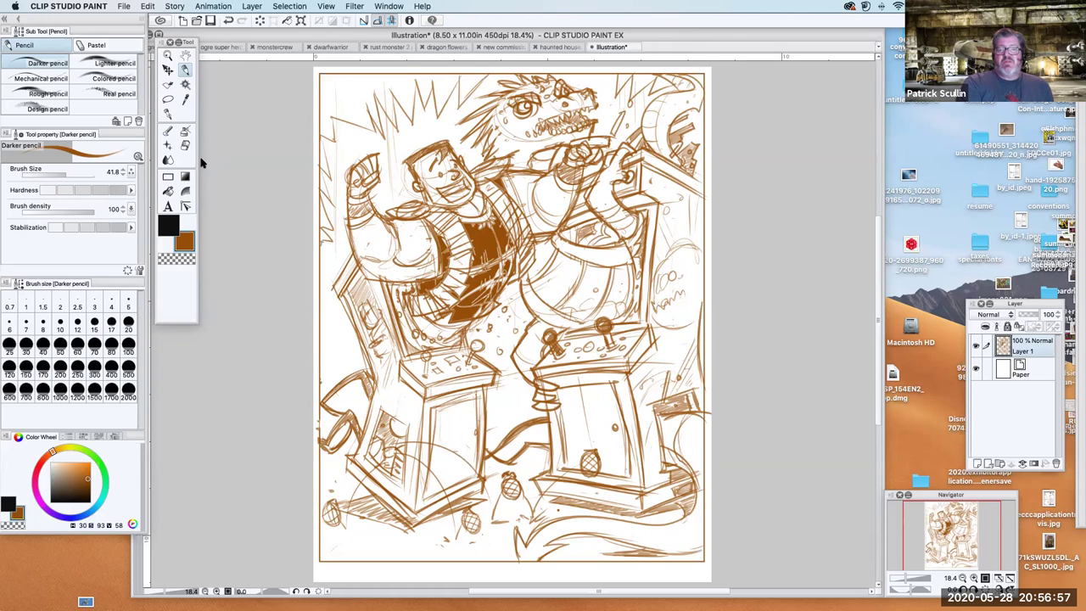
pyautogui.click(169, 191)
pyautogui.click(360, 93)
pyautogui.click(480, 78)
pyautogui.click(625, 76)
pyautogui.click(650, 76)
pyautogui.click(668, 84)
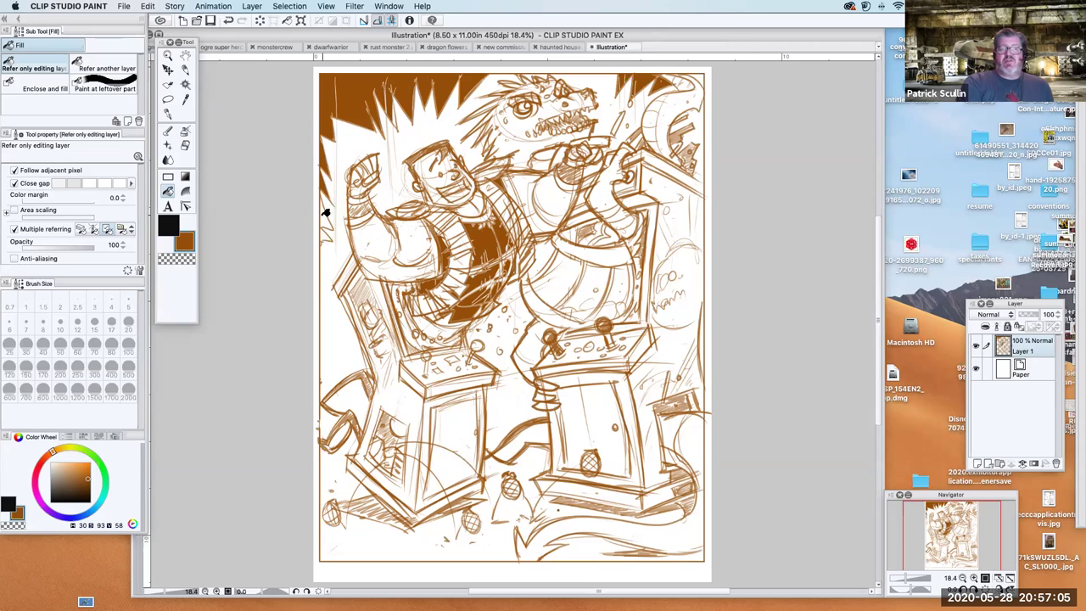
# - Draw a small round-headed creature with a wide open mouth and a body peeking out between the two arcade cabinets
pyautogui.click(186, 69)
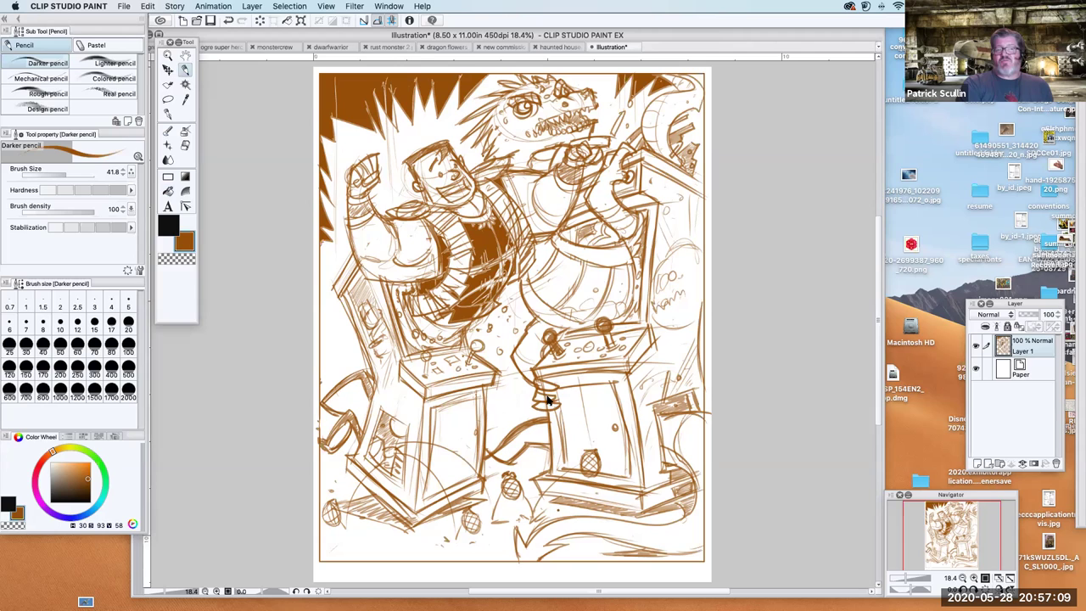
pyautogui.moveTo(486, 399)
pyautogui.mouseDown()
pyautogui.moveTo(518, 395)
pyautogui.moveTo(527, 421)
pyautogui.moveTo(504, 424)
pyautogui.mouseUp()
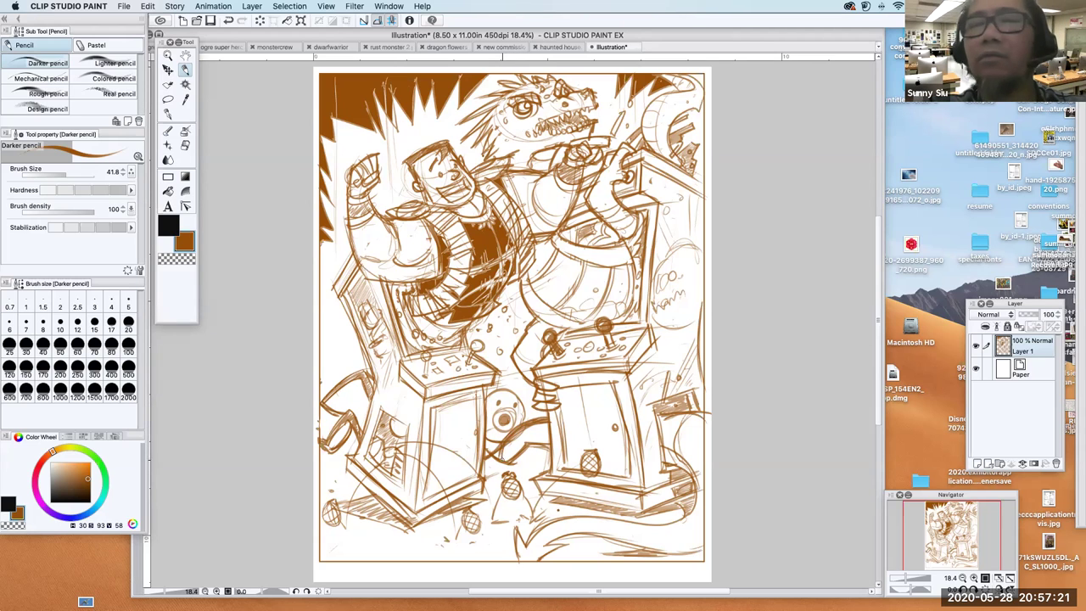
pyautogui.moveTo(499, 465)
pyautogui.mouseDown()
pyautogui.moveTo(517, 469)
pyautogui.moveTo(490, 441)
pyautogui.moveTo(500, 473)
pyautogui.moveTo(523, 431)
pyautogui.moveTo(518, 404)
pyautogui.moveTo(521, 413)
pyautogui.mouseUp()
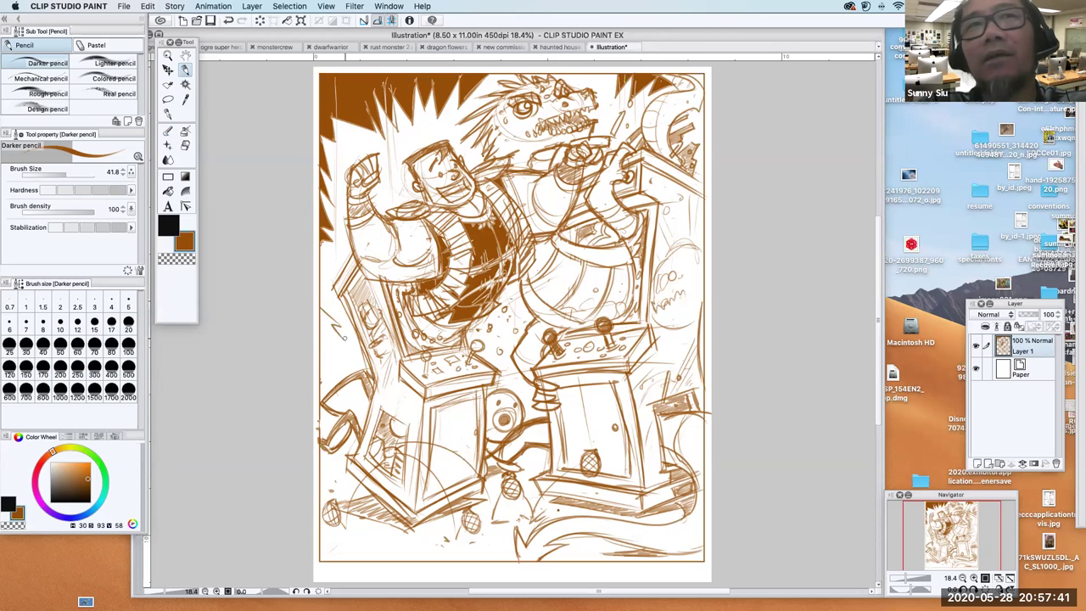
# - Draw jagged burst spikes beside the man's cabinet and in the page corner below it, and fill both areas with brown
pyautogui.moveTo(343, 352); pyautogui.dragTo(316, 384)
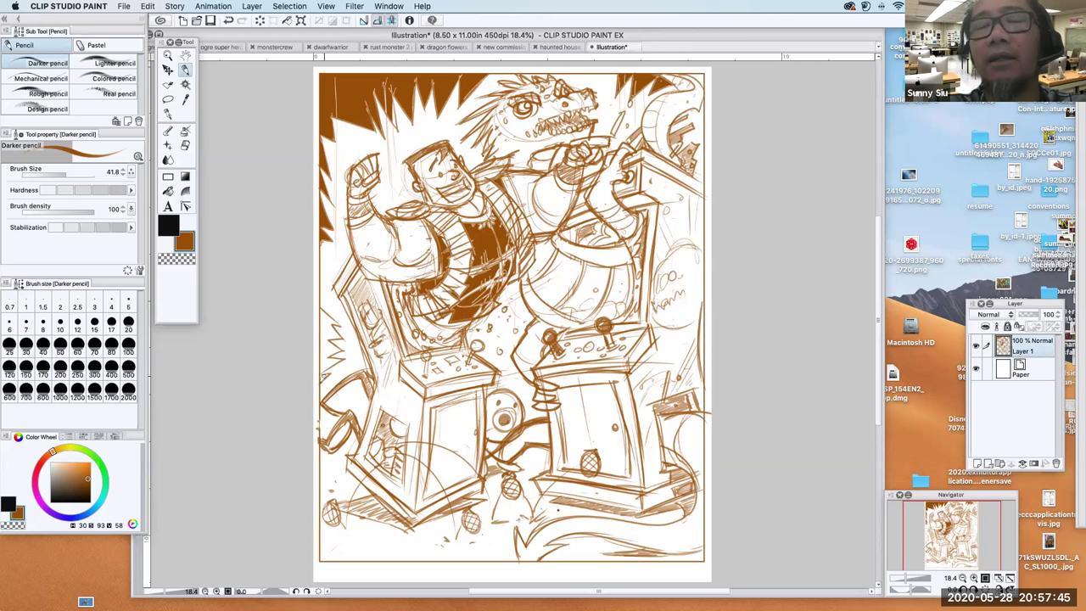
pyautogui.click(326, 340)
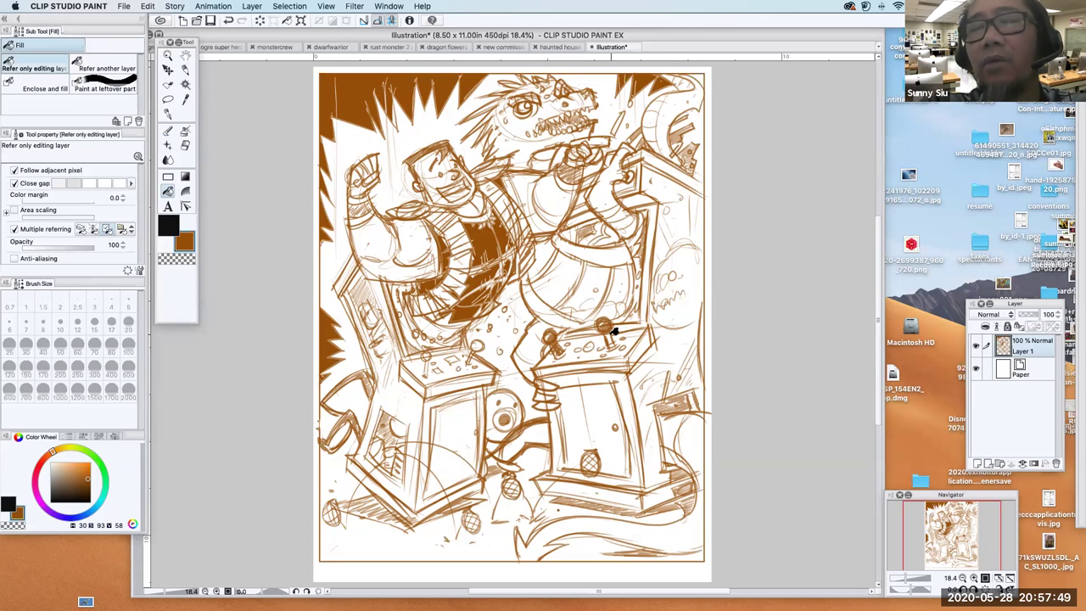
pyautogui.click(185, 68)
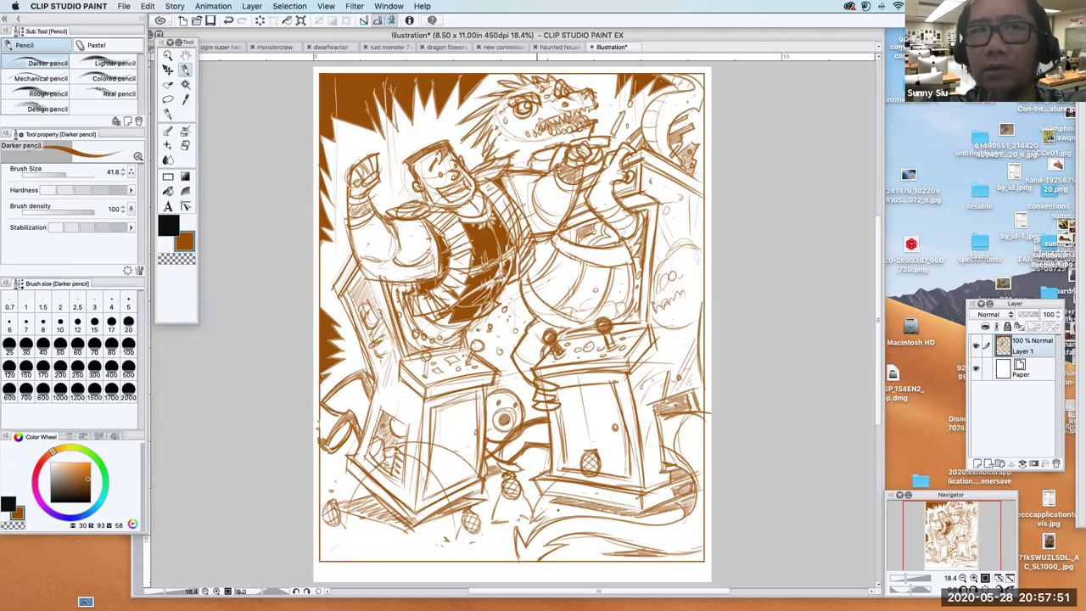
pyautogui.moveTo(393, 109)
pyautogui.mouseDown()
pyautogui.moveTo(395, 128)
pyautogui.moveTo(386, 108)
pyautogui.mouseUp()
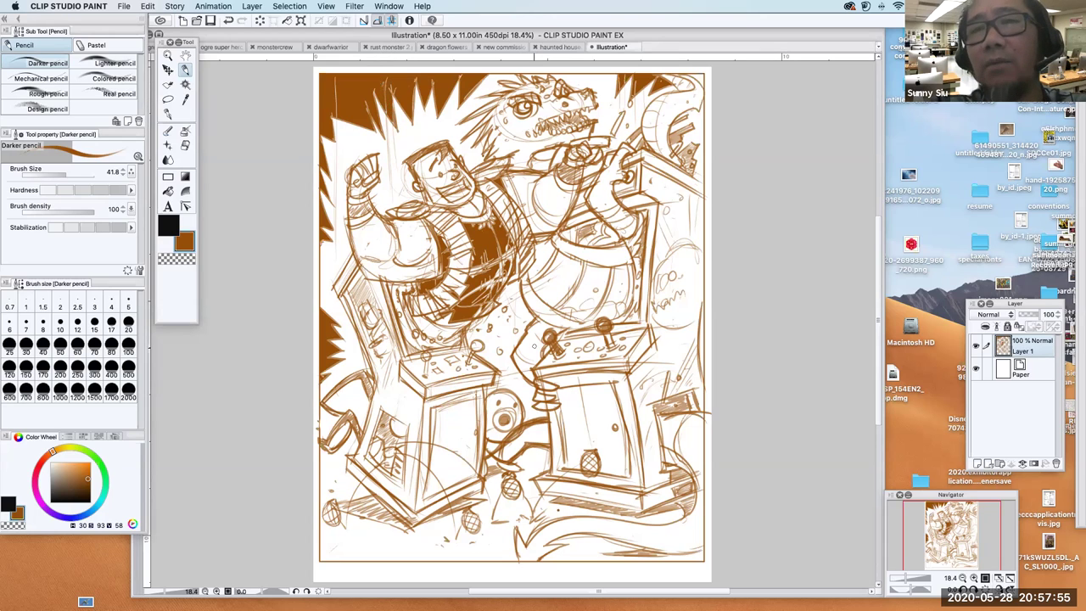
pyautogui.moveTo(322, 540)
pyautogui.mouseDown()
pyautogui.moveTo(356, 536)
pyautogui.moveTo(355, 547)
pyautogui.moveTo(382, 535)
pyautogui.moveTo(396, 545)
pyautogui.moveTo(382, 560)
pyautogui.moveTo(397, 555)
pyautogui.moveTo(322, 531)
pyautogui.mouseUp()
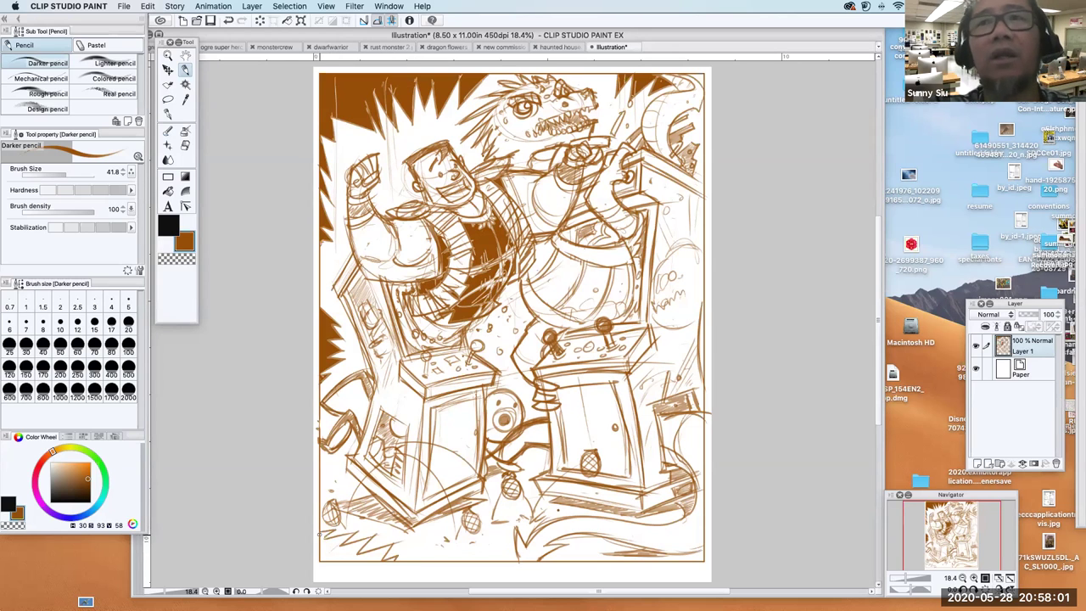
pyautogui.click(167, 190)
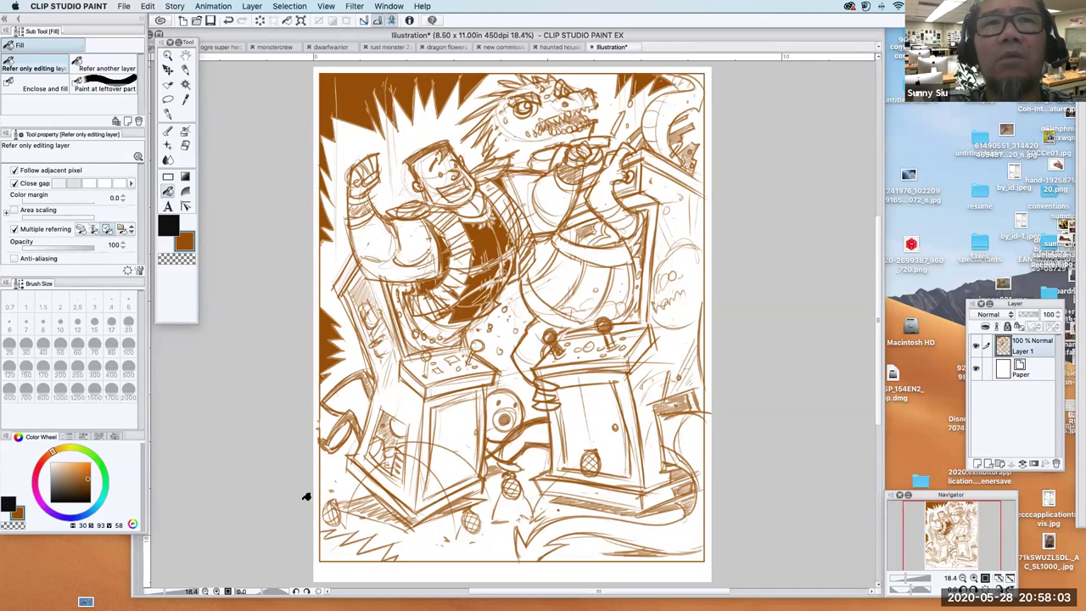
pyautogui.click(333, 543)
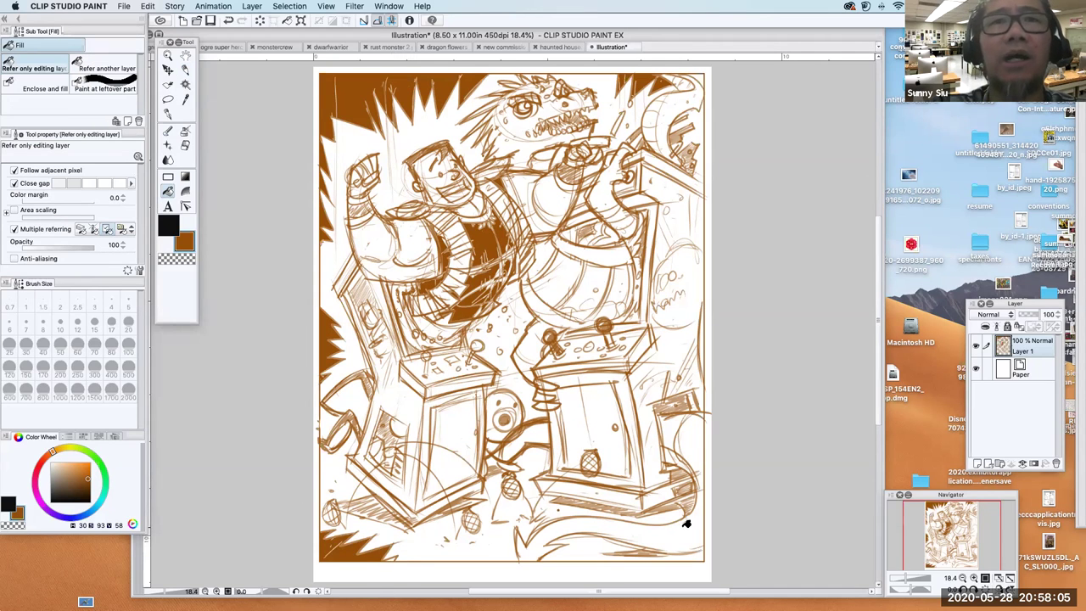
# - Draw curved bands across the dragon's tail and darken the small hatched block beside its cabinet with the Darker pencil
pyautogui.click(185, 70)
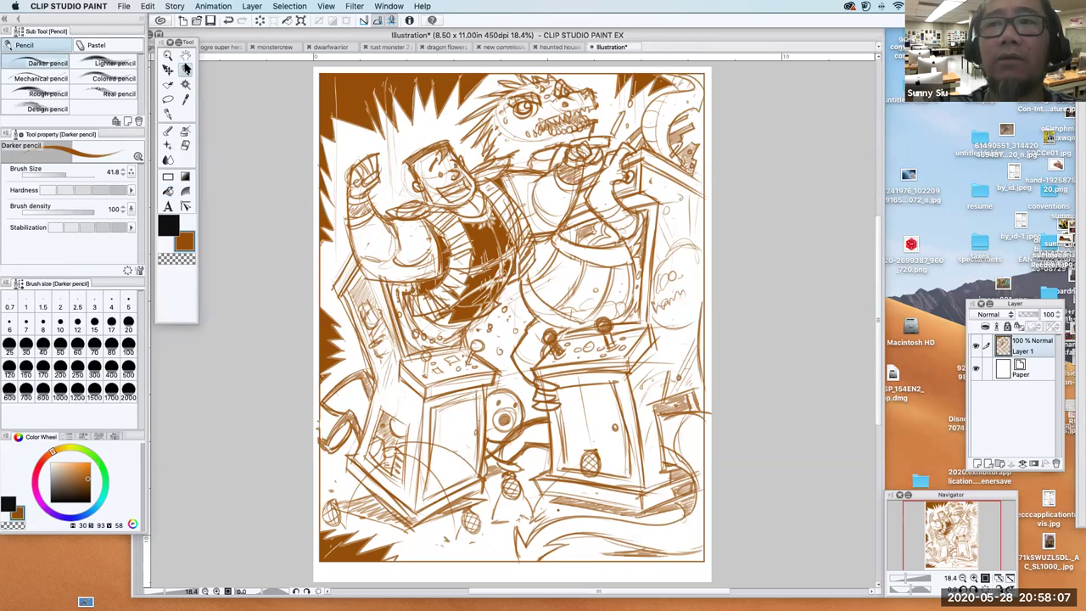
pyautogui.moveTo(657, 523)
pyautogui.mouseDown()
pyautogui.moveTo(656, 549)
pyautogui.moveTo(669, 518)
pyautogui.moveTo(684, 546)
pyautogui.mouseUp()
pyautogui.moveTo(701, 412)
pyautogui.mouseDown()
pyautogui.moveTo(657, 419)
pyautogui.moveTo(681, 395)
pyautogui.moveTo(658, 412)
pyautogui.mouseUp()
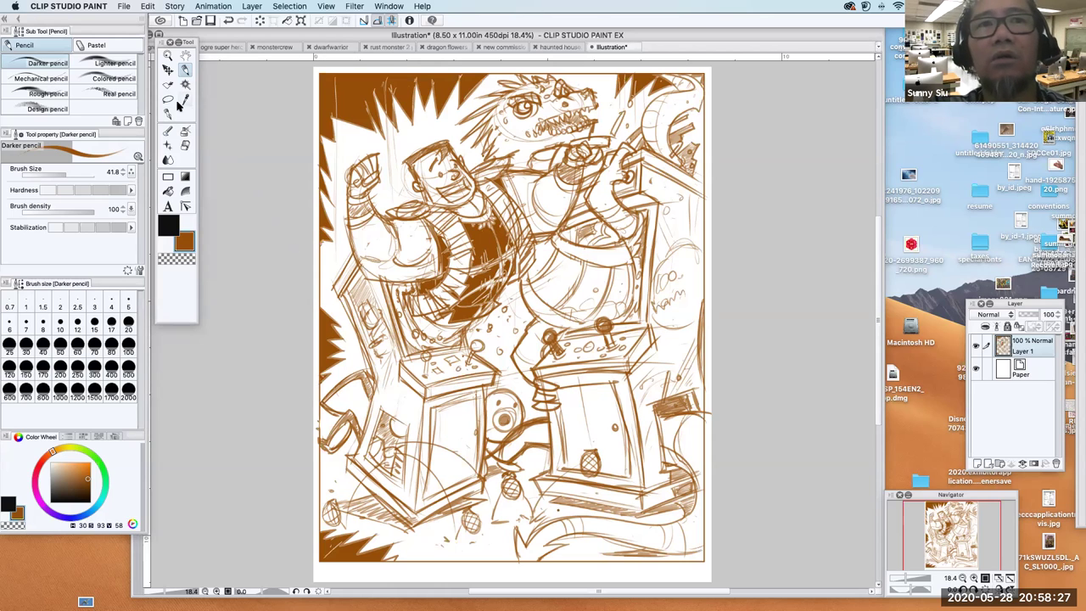
# - Erase the spikes of the upper burst above the man and redraw them as bolder zigzag points with the Turnip pen
pyautogui.click(185, 144)
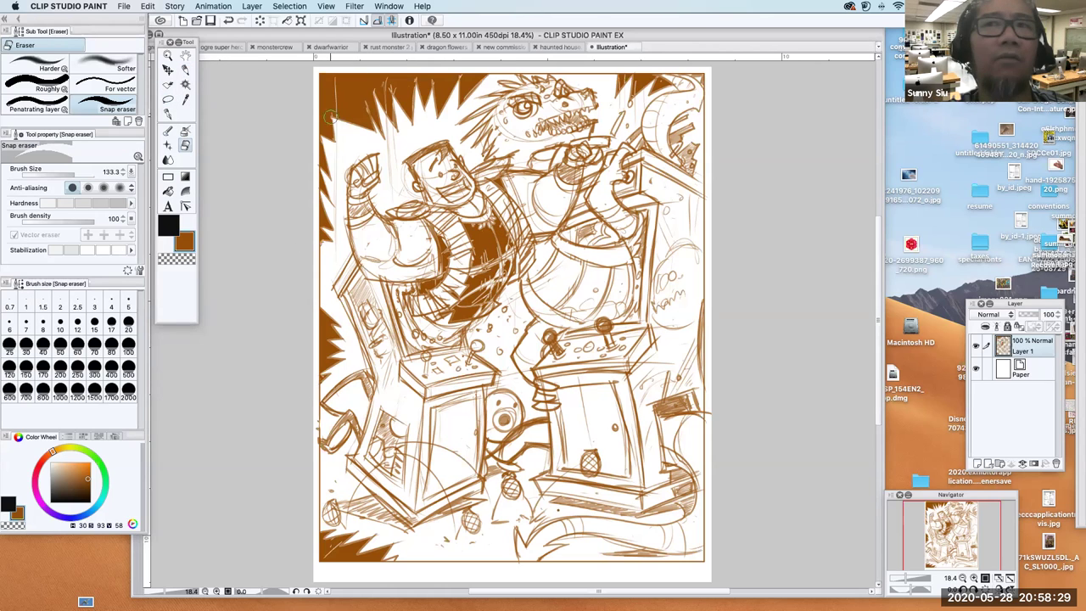
pyautogui.moveTo(338, 100)
pyautogui.mouseDown()
pyautogui.moveTo(342, 129)
pyautogui.moveTo(332, 95)
pyautogui.moveTo(356, 106)
pyautogui.moveTo(407, 92)
pyautogui.moveTo(352, 125)
pyautogui.moveTo(473, 85)
pyautogui.moveTo(364, 123)
pyautogui.moveTo(346, 106)
pyautogui.moveTo(373, 96)
pyautogui.moveTo(332, 99)
pyautogui.moveTo(342, 88)
pyautogui.moveTo(341, 103)
pyautogui.moveTo(465, 75)
pyautogui.moveTo(405, 94)
pyautogui.moveTo(410, 78)
pyautogui.moveTo(328, 142)
pyautogui.moveTo(323, 100)
pyautogui.mouseUp()
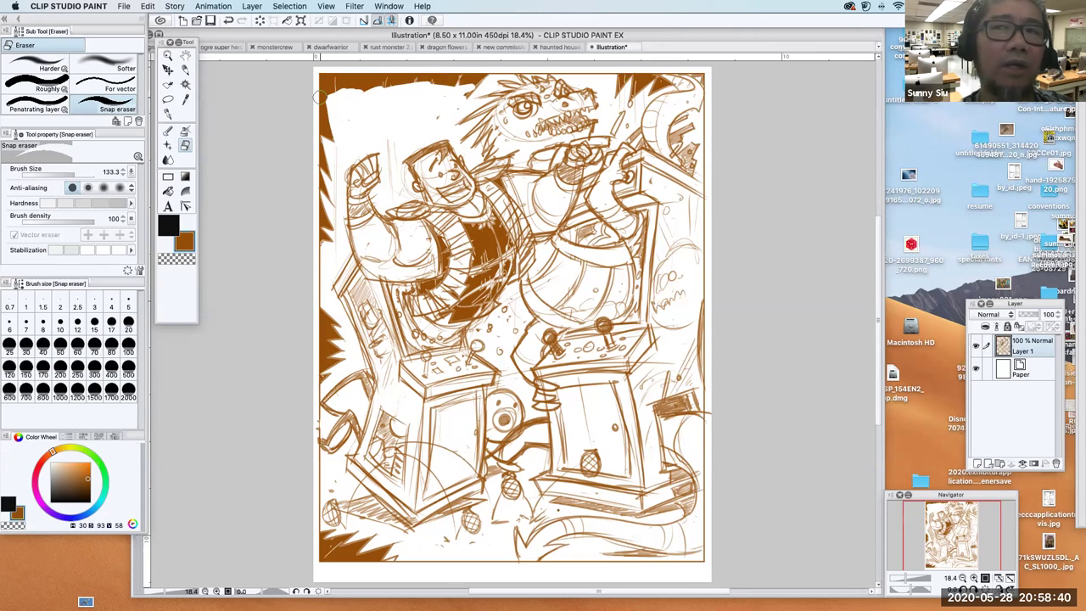
pyautogui.click(167, 113)
pyautogui.moveTo(327, 111); pyautogui.dragTo(358, 135)
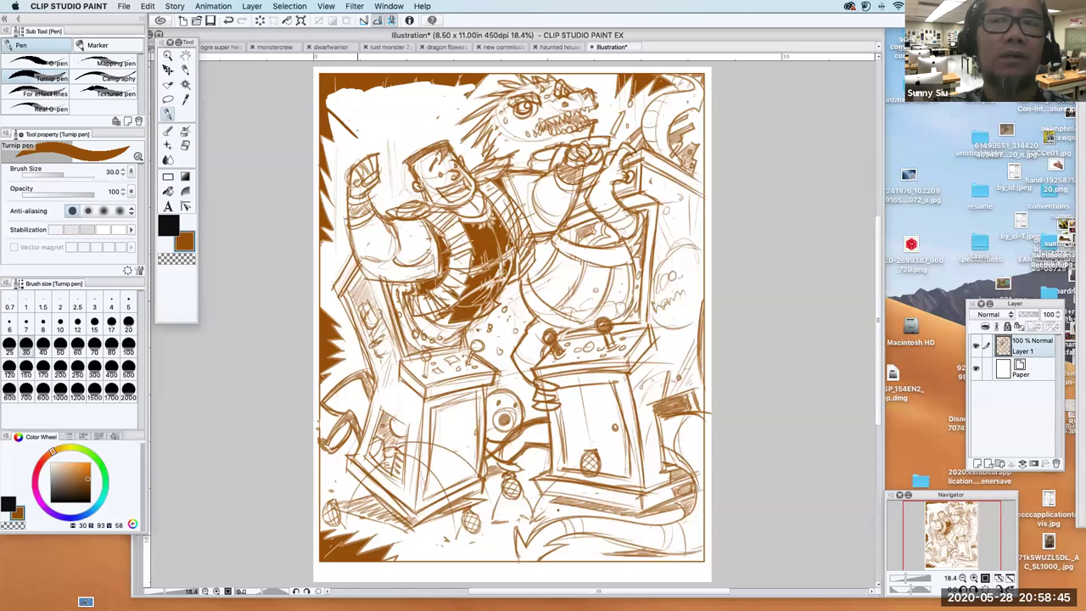
pyautogui.moveTo(342, 86)
pyautogui.mouseDown()
pyautogui.moveTo(351, 132)
pyautogui.moveTo(372, 89)
pyautogui.moveTo(433, 81)
pyautogui.moveTo(434, 117)
pyautogui.moveTo(490, 74)
pyautogui.mouseUp()
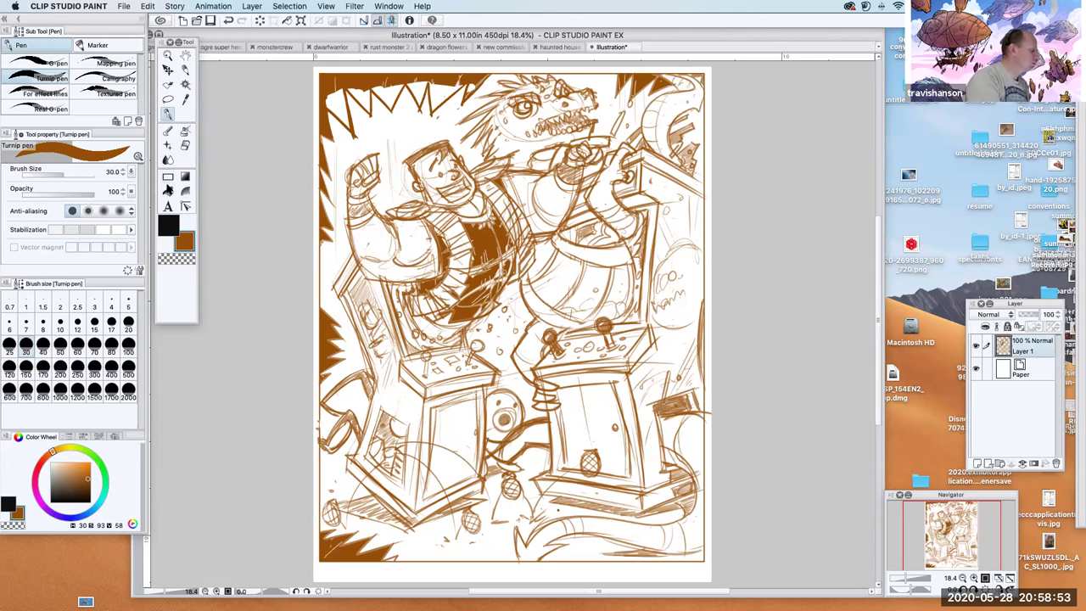
# - Fill the gaps between the redrawn upper spikes with brown and touch up the burst edge beside the dragon's head
pyautogui.click(167, 191)
pyautogui.click(344, 107)
pyautogui.click(367, 88)
pyautogui.click(388, 93)
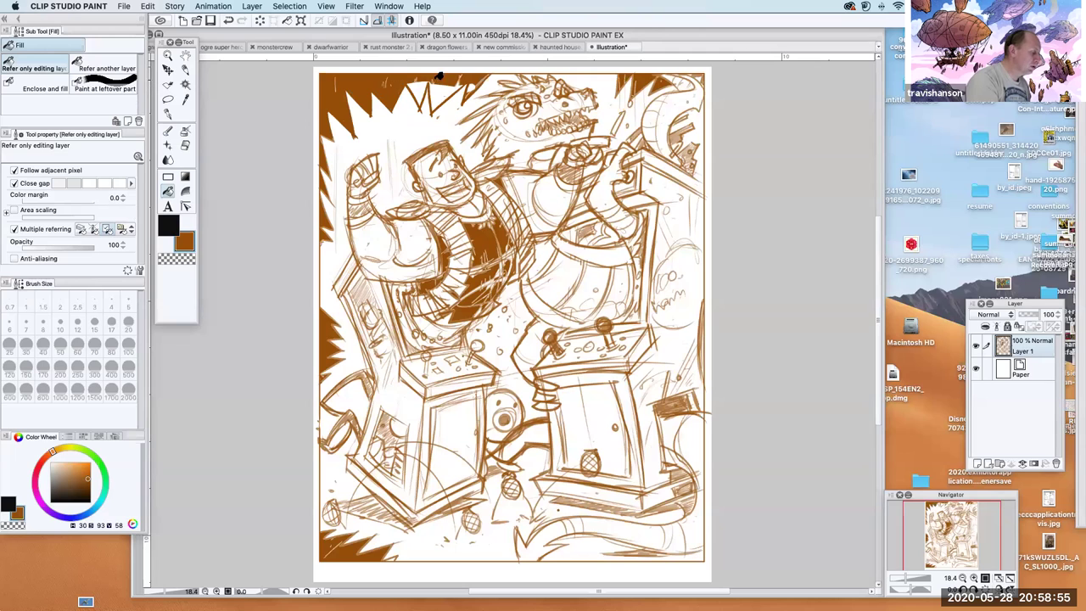
pyautogui.click(426, 85)
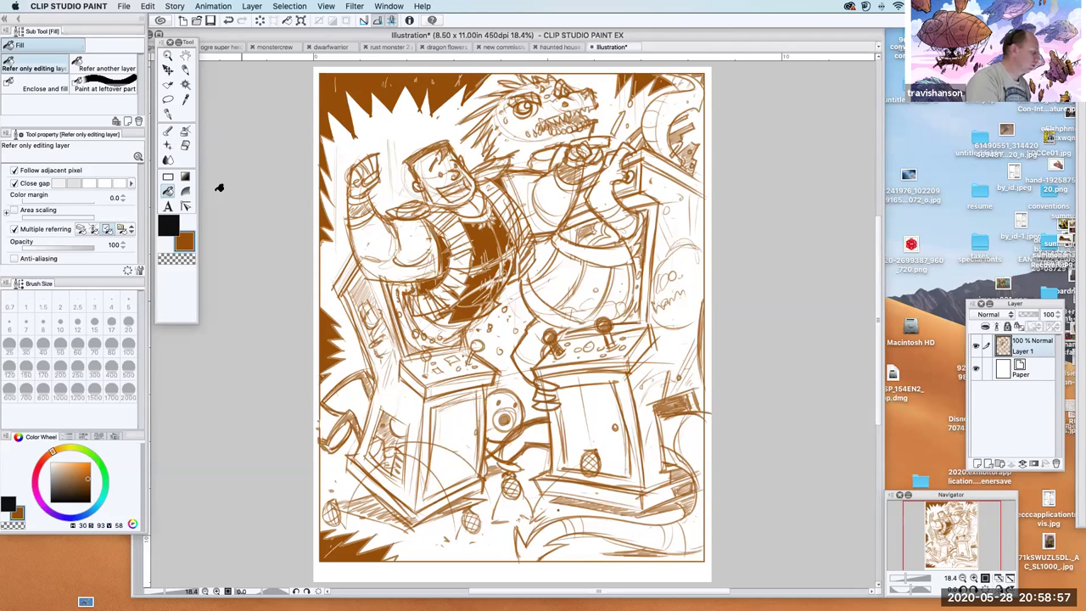
pyautogui.click(168, 115)
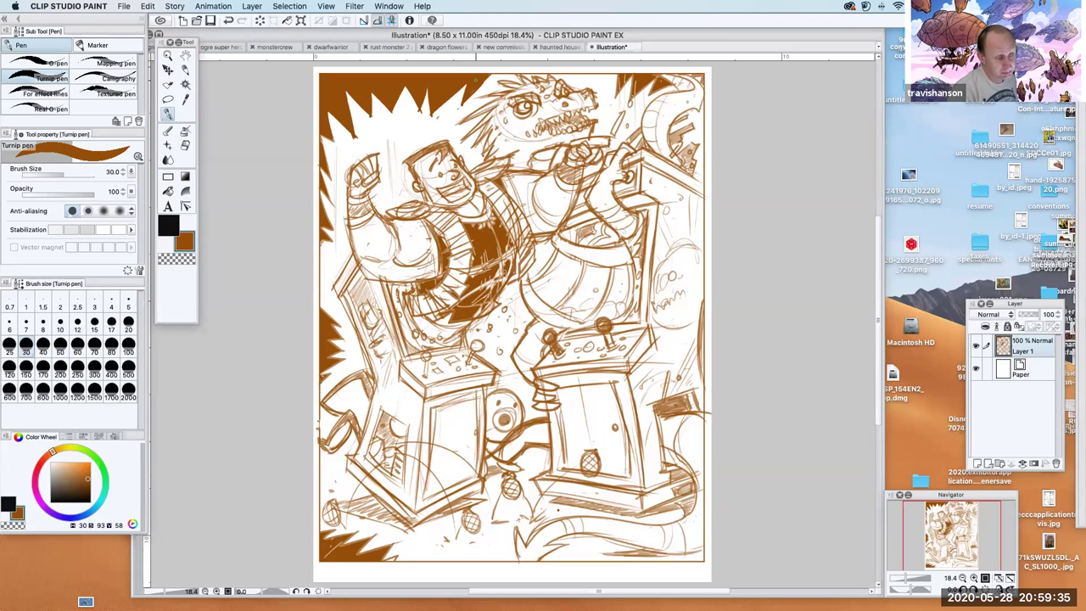
# - Erase small specks and, with the Snap eraser at size 56.9, thin radiating lines from the brown burst above and beside the man
pyautogui.click(185, 145)
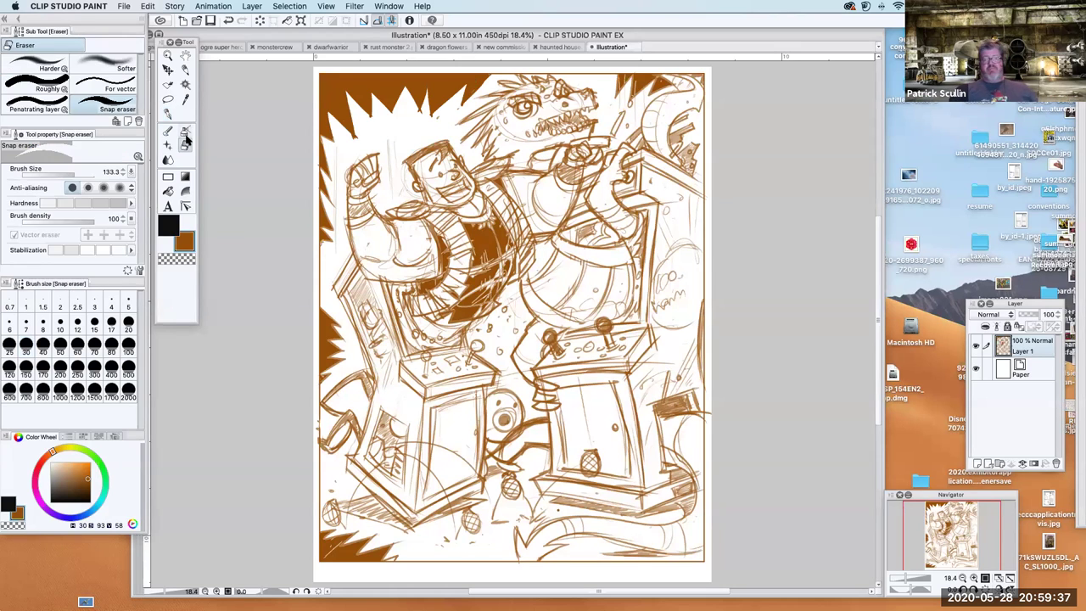
pyautogui.moveTo(358, 91)
pyautogui.mouseDown()
pyautogui.moveTo(342, 85)
pyautogui.moveTo(346, 113)
pyautogui.mouseUp()
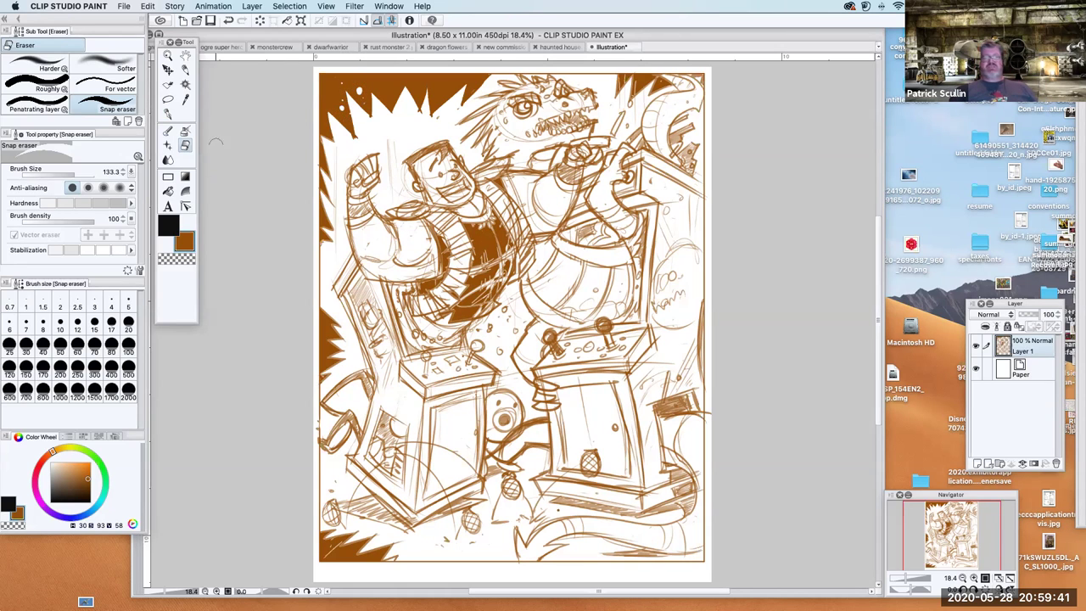
pyautogui.click(73, 173)
pyautogui.moveTo(70, 173); pyautogui.dragTo(68, 172)
pyautogui.moveTo(324, 89)
pyautogui.mouseDown()
pyautogui.moveTo(355, 142)
pyautogui.moveTo(320, 69)
pyautogui.moveTo(353, 132)
pyautogui.moveTo(347, 155)
pyautogui.mouseUp()
pyautogui.moveTo(391, 73)
pyautogui.mouseDown()
pyautogui.moveTo(389, 119)
pyautogui.moveTo(430, 122)
pyautogui.moveTo(453, 93)
pyautogui.moveTo(483, 89)
pyautogui.mouseUp()
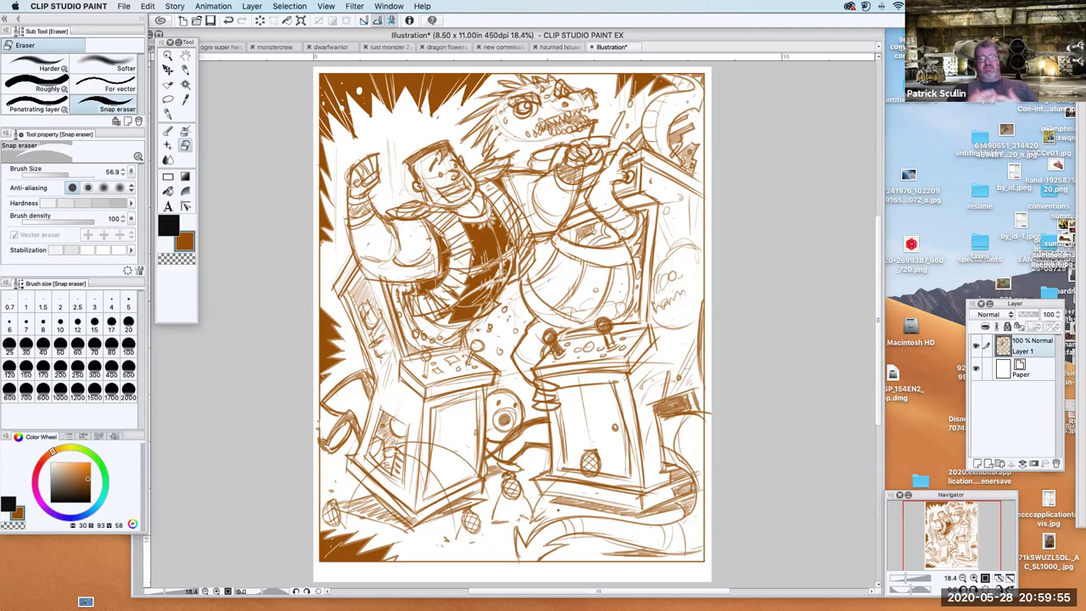
pyautogui.moveTo(321, 217); pyautogui.dragTo(336, 233)
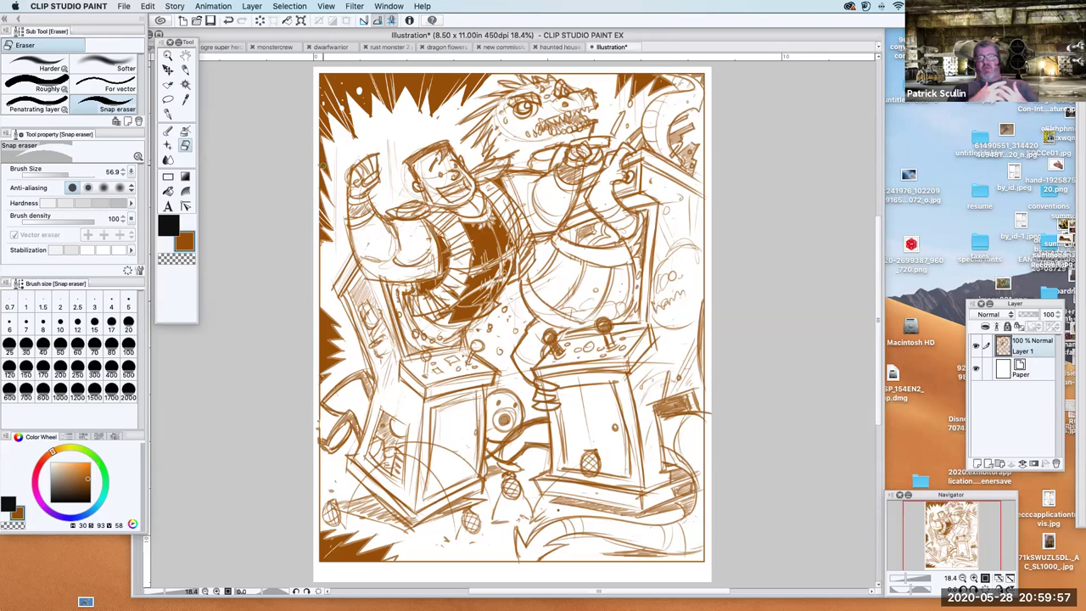
# - Erase thin radiating lines through the brown burst areas beside the man's cabinet and in the page corner below it
pyautogui.moveTo(320, 312)
pyautogui.mouseDown()
pyautogui.moveTo(355, 342)
pyautogui.moveTo(318, 327)
pyautogui.moveTo(313, 369)
pyautogui.mouseUp()
pyautogui.moveTo(346, 352); pyautogui.dragTo(307, 378)
pyautogui.moveTo(349, 539); pyautogui.dragTo(318, 559)
pyautogui.moveTo(349, 544); pyautogui.dragTo(327, 566)
pyautogui.moveTo(382, 533); pyautogui.dragTo(361, 567)
pyautogui.moveTo(392, 544); pyautogui.dragTo(360, 580)
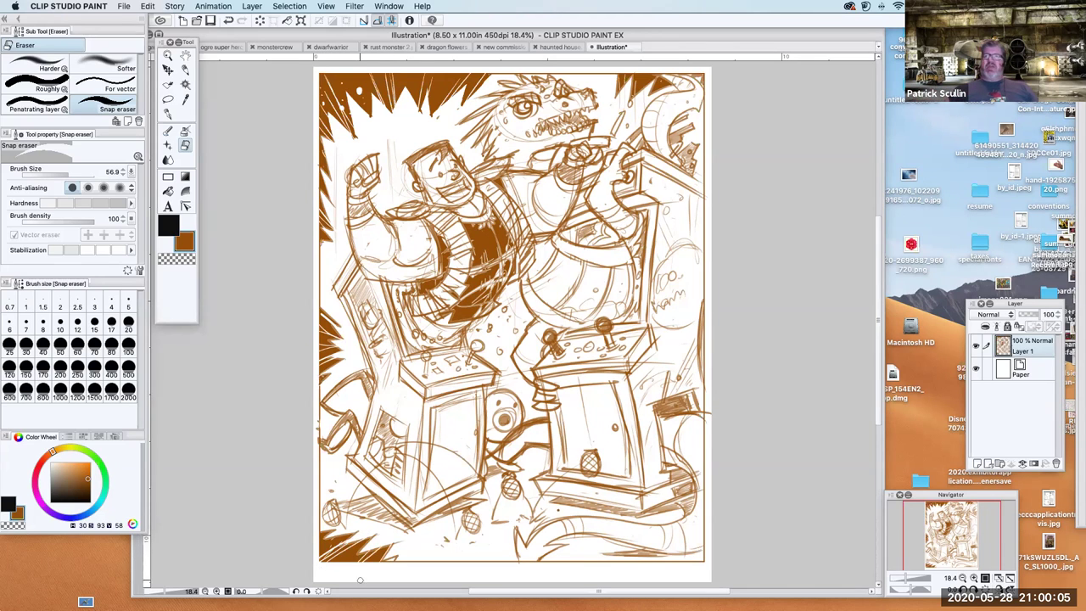
# - Erase further thin rays through the brown burst along the page's upper edge, above the man and beside the dragon's head
pyautogui.moveTo(373, 110); pyautogui.dragTo(359, 56)
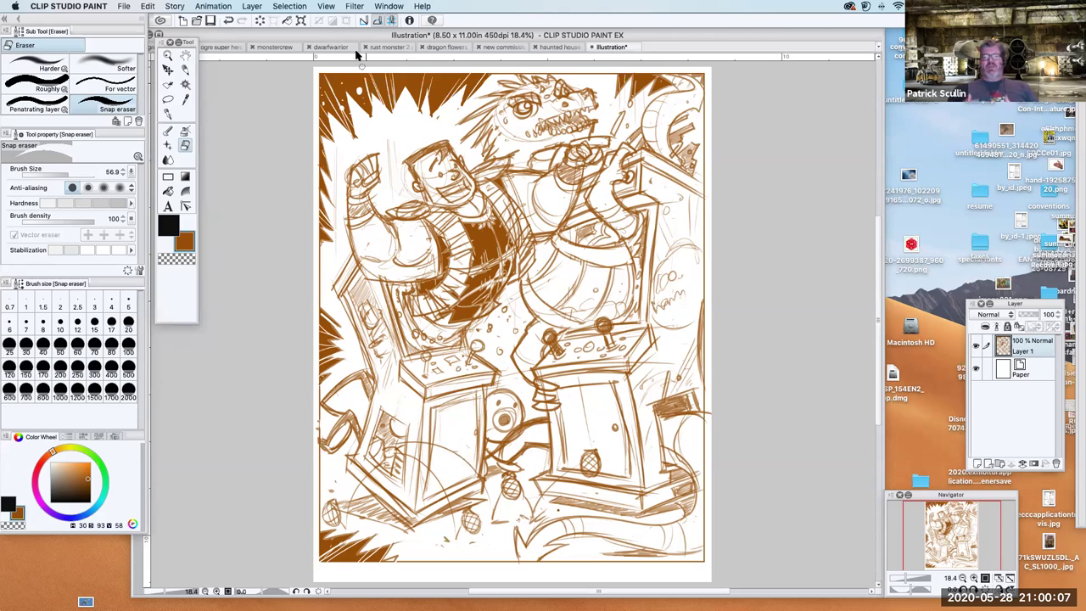
pyautogui.moveTo(376, 107); pyautogui.dragTo(360, 43)
pyautogui.moveTo(436, 116)
pyautogui.mouseDown()
pyautogui.moveTo(453, 64)
pyautogui.moveTo(472, 57)
pyautogui.mouseUp()
pyautogui.moveTo(458, 99); pyautogui.dragTo(489, 62)
pyautogui.moveTo(622, 99)
pyautogui.mouseDown()
pyautogui.moveTo(654, 63)
pyautogui.moveTo(655, 75)
pyautogui.mouseUp()
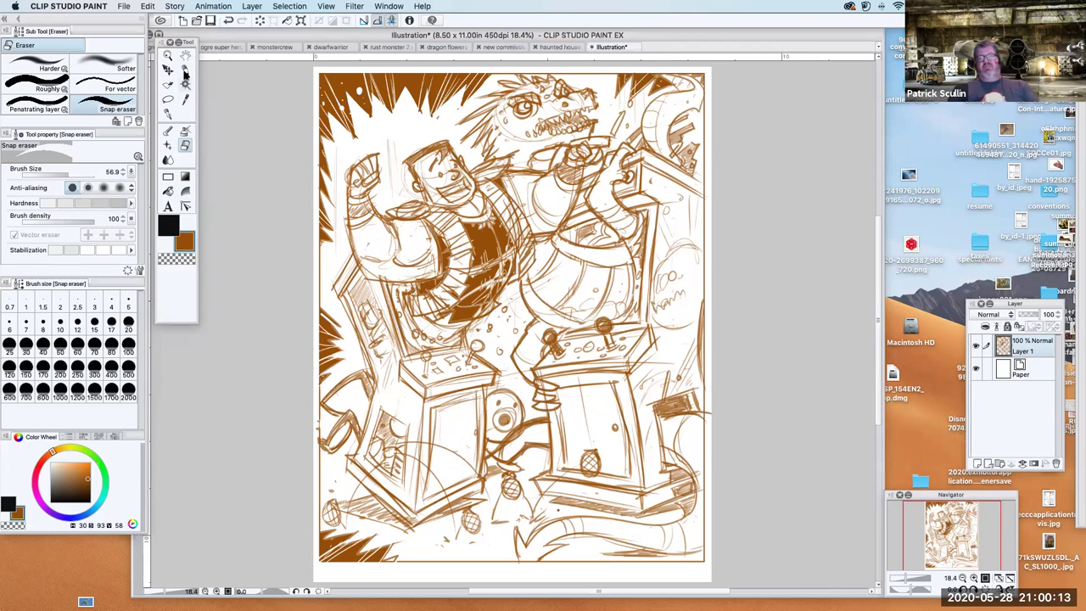
# - Scatter brown dots among the burst spikes around the man with the Darker pencil at brush size 83.8
pyautogui.click(185, 71)
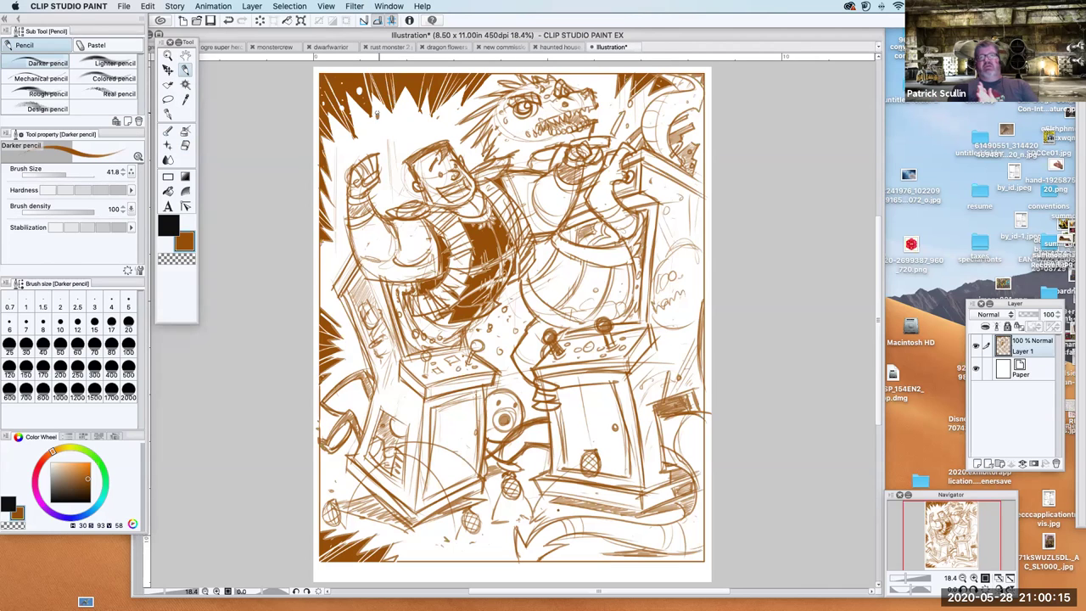
pyautogui.click(71, 173)
pyautogui.moveTo(70, 173); pyautogui.dragTo(75, 173)
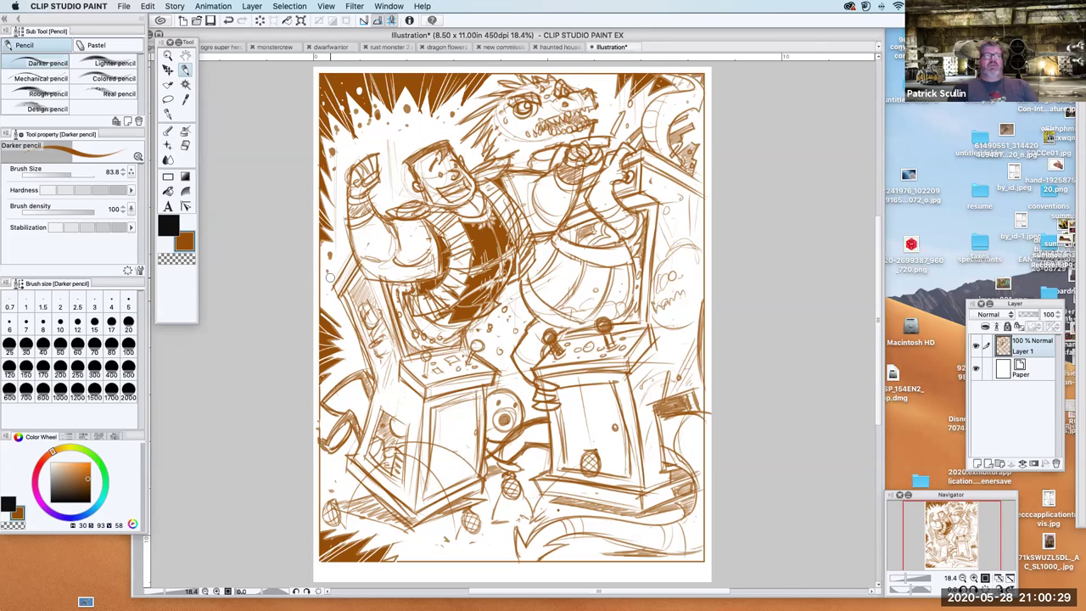
# - Set the Darker pencil to brush size 30.7 and add light strokes to the man's cabinet and shirt
pyautogui.moveTo(73, 175); pyautogui.dragTo(63, 175)
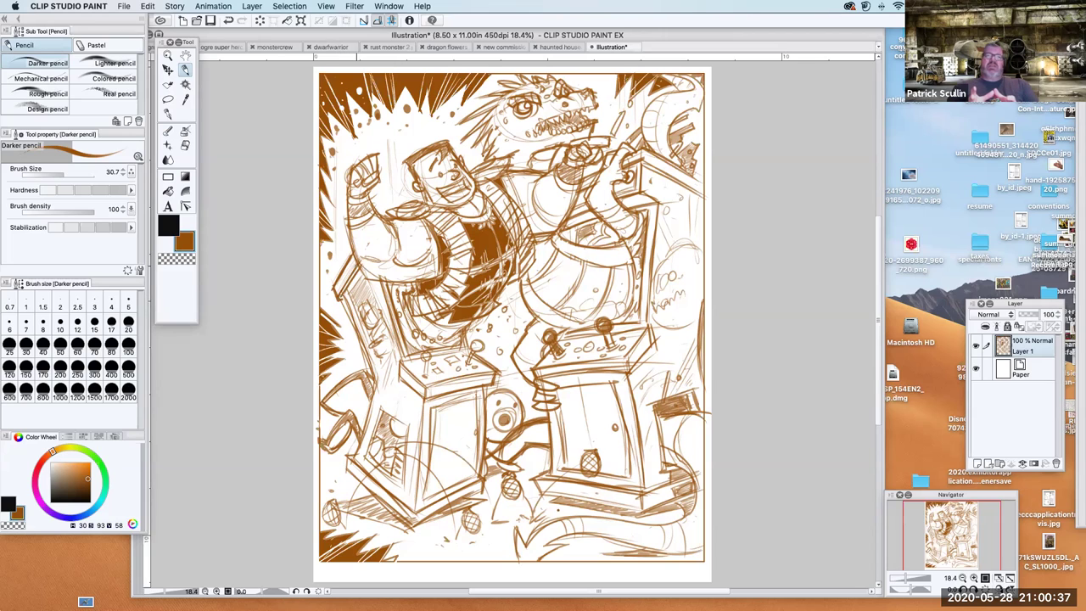
pyautogui.moveTo(346, 300)
pyautogui.mouseDown()
pyautogui.moveTo(375, 394)
pyautogui.moveTo(359, 449)
pyautogui.mouseUp()
pyautogui.moveTo(378, 281); pyautogui.dragTo(403, 353)
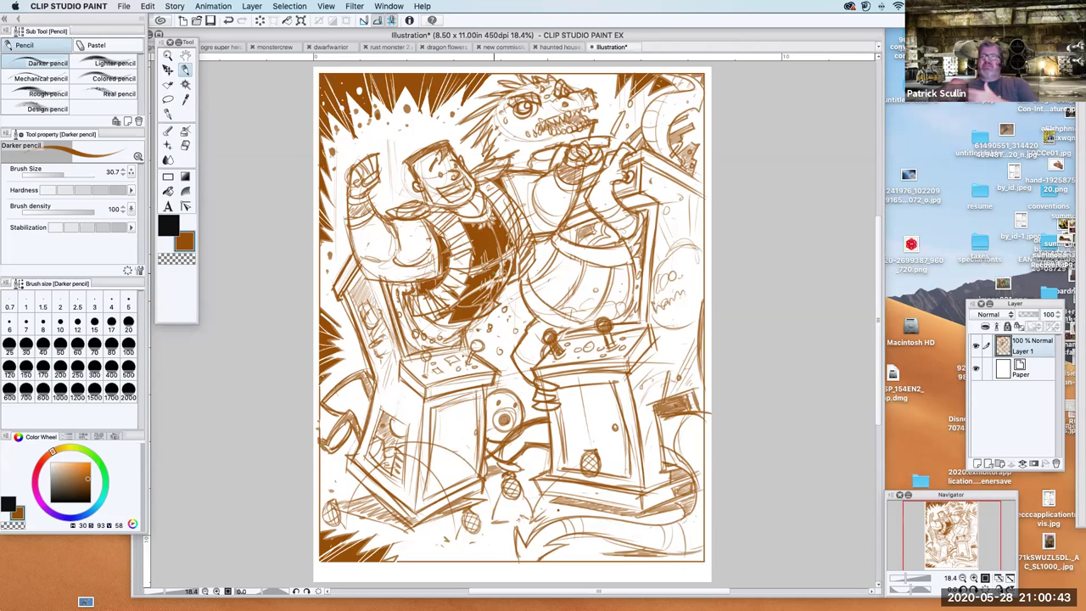
pyautogui.moveTo(512, 259); pyautogui.dragTo(498, 281)
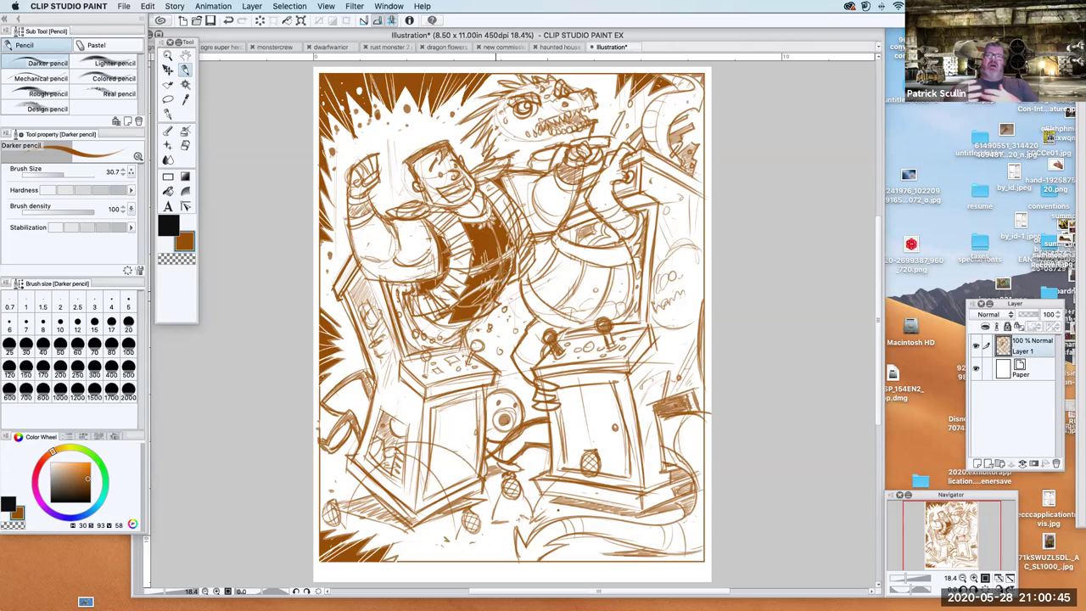
# - Cut a white emblem out of the man's brown shirt with the Snap eraser and refine its edges with the Darker pencil
pyautogui.click(185, 145)
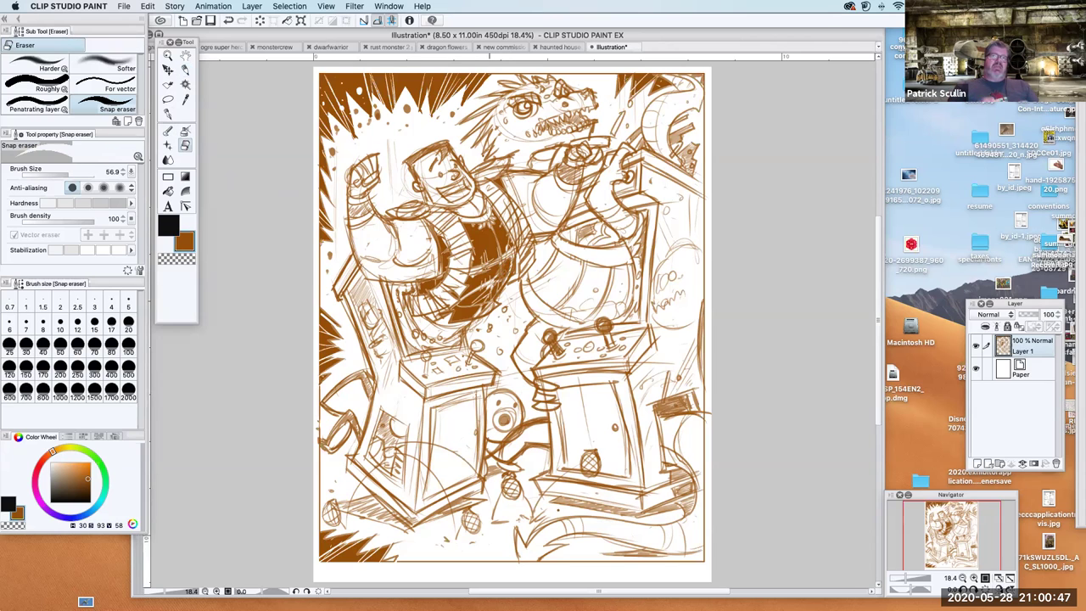
pyautogui.moveTo(484, 228)
pyautogui.mouseDown()
pyautogui.moveTo(499, 258)
pyautogui.moveTo(489, 279)
pyautogui.moveTo(483, 253)
pyautogui.moveTo(481, 267)
pyautogui.moveTo(507, 267)
pyautogui.moveTo(480, 265)
pyautogui.moveTo(485, 241)
pyautogui.moveTo(482, 268)
pyautogui.moveTo(495, 270)
pyautogui.mouseUp()
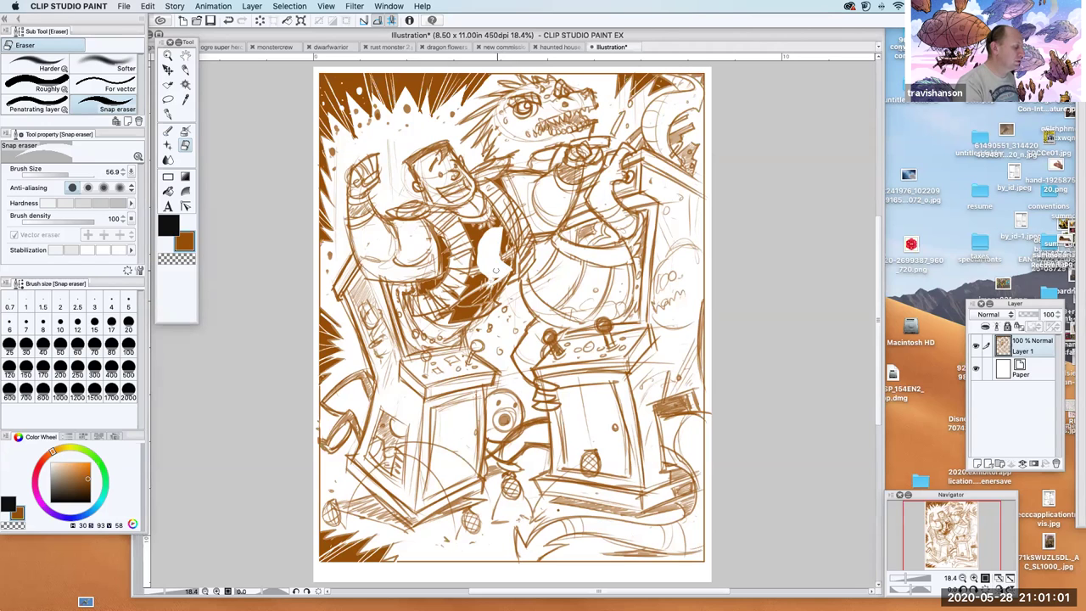
pyautogui.press('p')
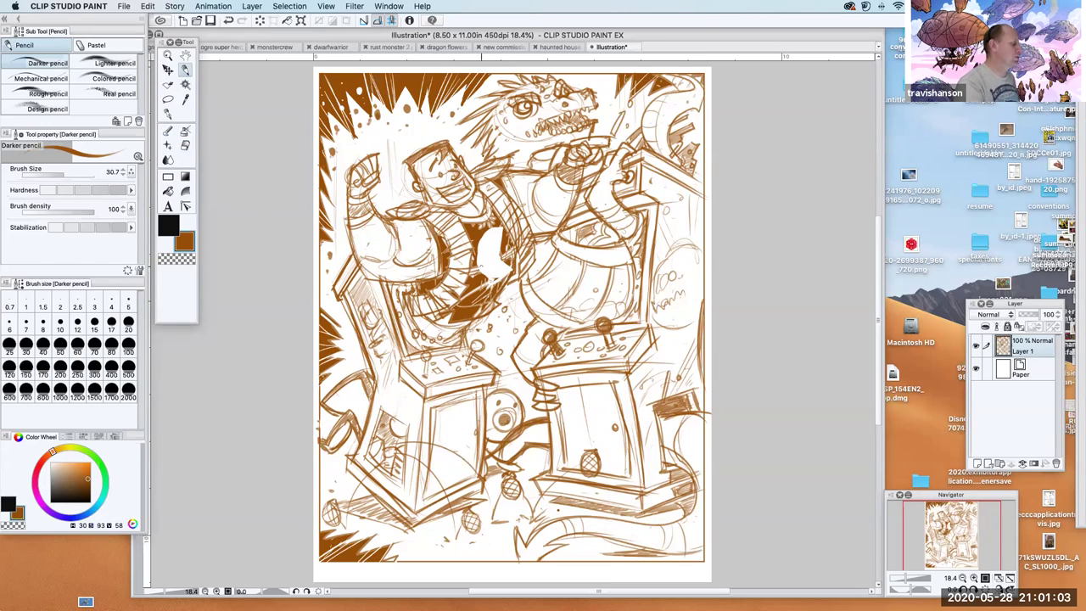
pyautogui.moveTo(477, 260); pyautogui.dragTo(490, 231)
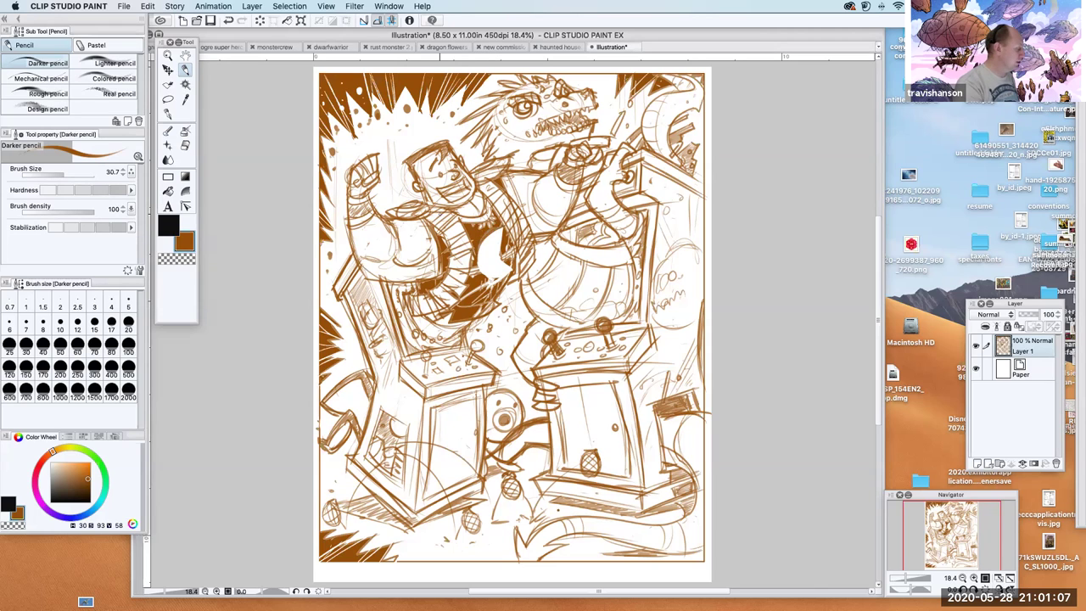
# - Fill the man's shirt around the white emblem in solid brown with the Darker pencil at brush size 45.1
pyautogui.moveTo(65, 174); pyautogui.dragTo(66, 174)
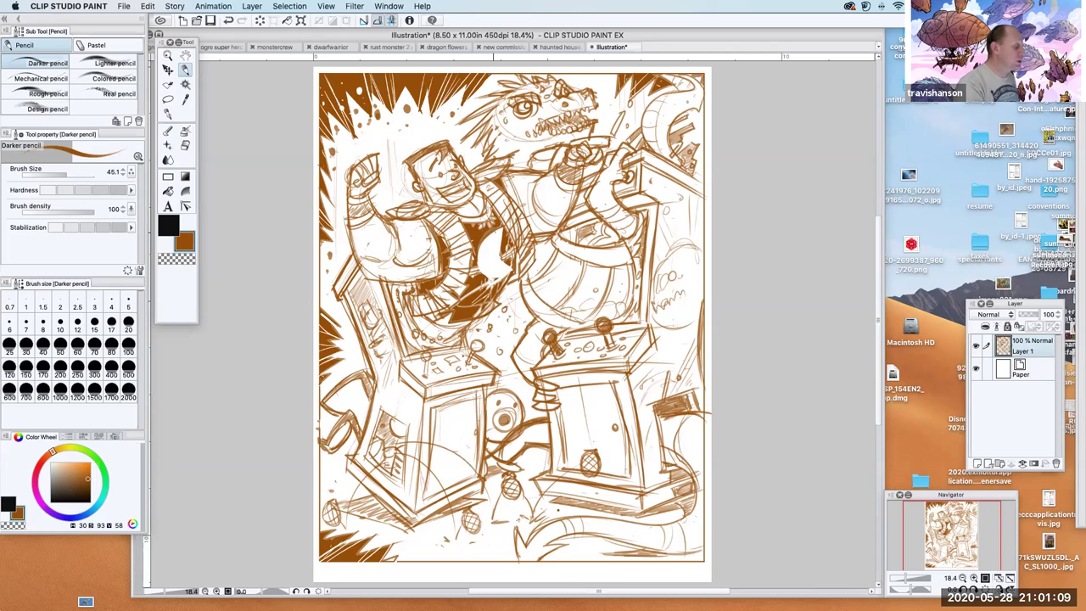
pyautogui.moveTo(479, 249)
pyautogui.mouseDown()
pyautogui.moveTo(492, 232)
pyautogui.moveTo(500, 245)
pyautogui.moveTo(490, 277)
pyautogui.moveTo(475, 266)
pyautogui.moveTo(494, 278)
pyautogui.moveTo(481, 272)
pyautogui.moveTo(499, 244)
pyautogui.moveTo(510, 264)
pyautogui.mouseUp()
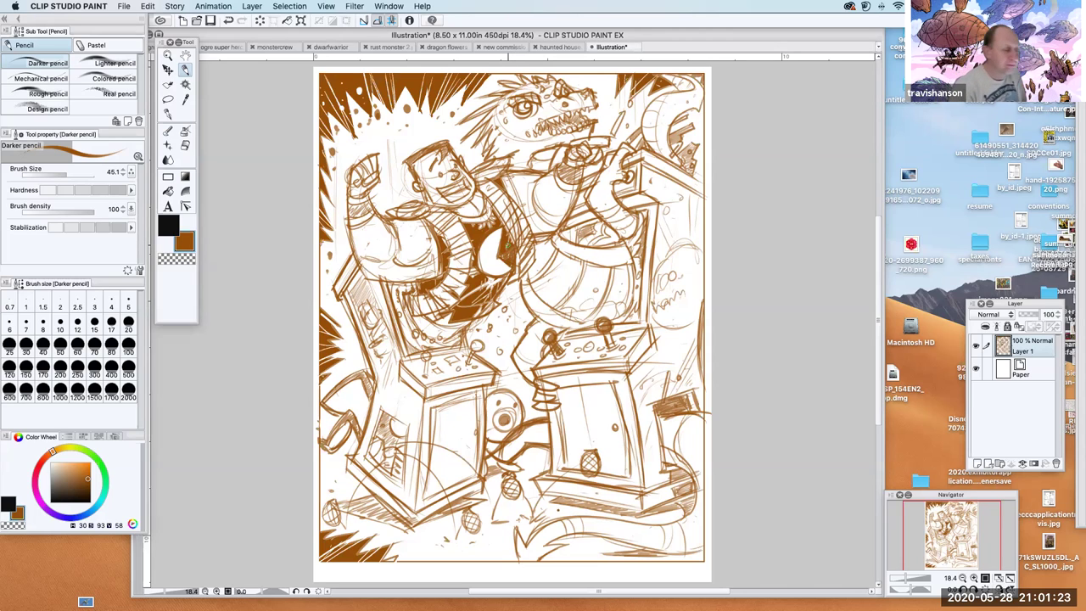
pyautogui.moveTo(495, 279); pyautogui.dragTo(469, 293)
pyautogui.moveTo(485, 282)
pyautogui.mouseDown()
pyautogui.moveTo(459, 304)
pyautogui.moveTo(486, 290)
pyautogui.mouseUp()
pyautogui.moveTo(496, 282)
pyautogui.mouseDown()
pyautogui.moveTo(478, 298)
pyautogui.moveTo(493, 294)
pyautogui.mouseUp()
pyautogui.moveTo(473, 255); pyautogui.dragTo(473, 318)
pyautogui.moveTo(491, 306); pyautogui.dragTo(483, 313)
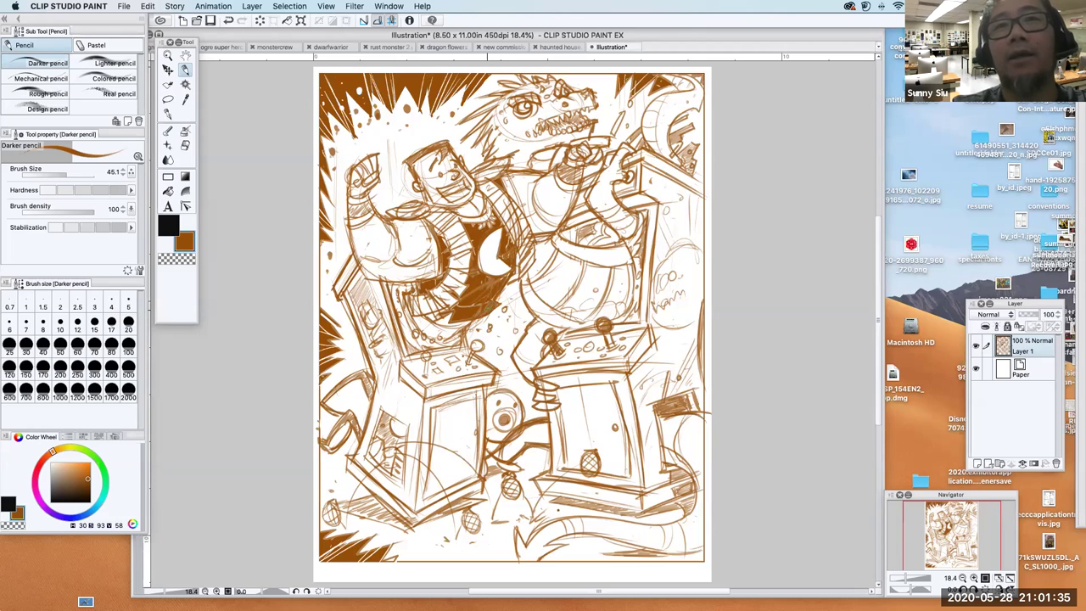
pyautogui.moveTo(509, 272); pyautogui.dragTo(501, 280)
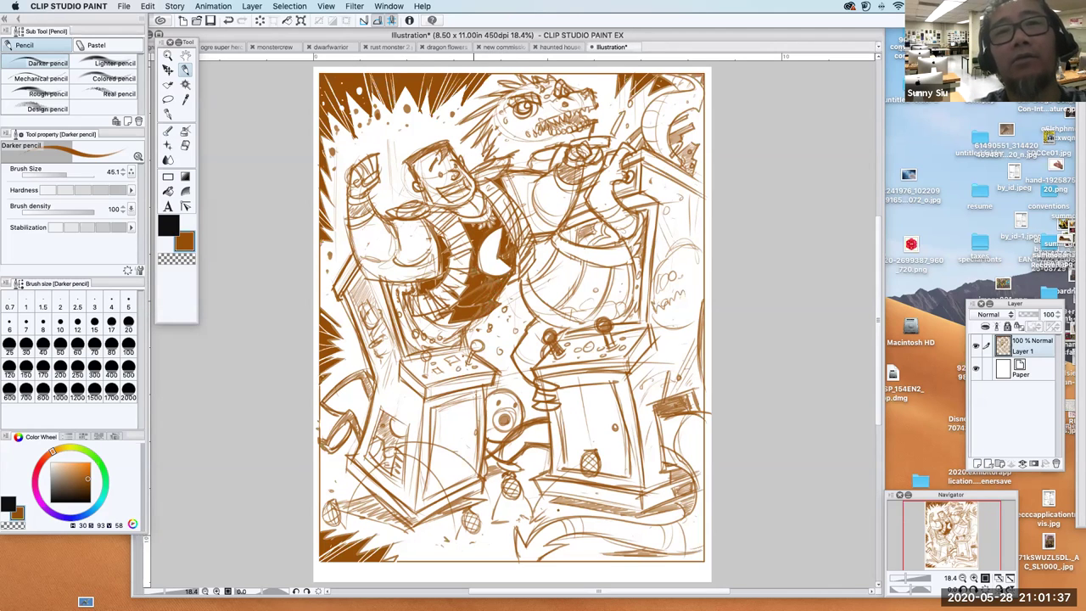
# - Dot the man's brown shirt with small white spots using the Snap eraser at size 56.9
pyautogui.press('e')
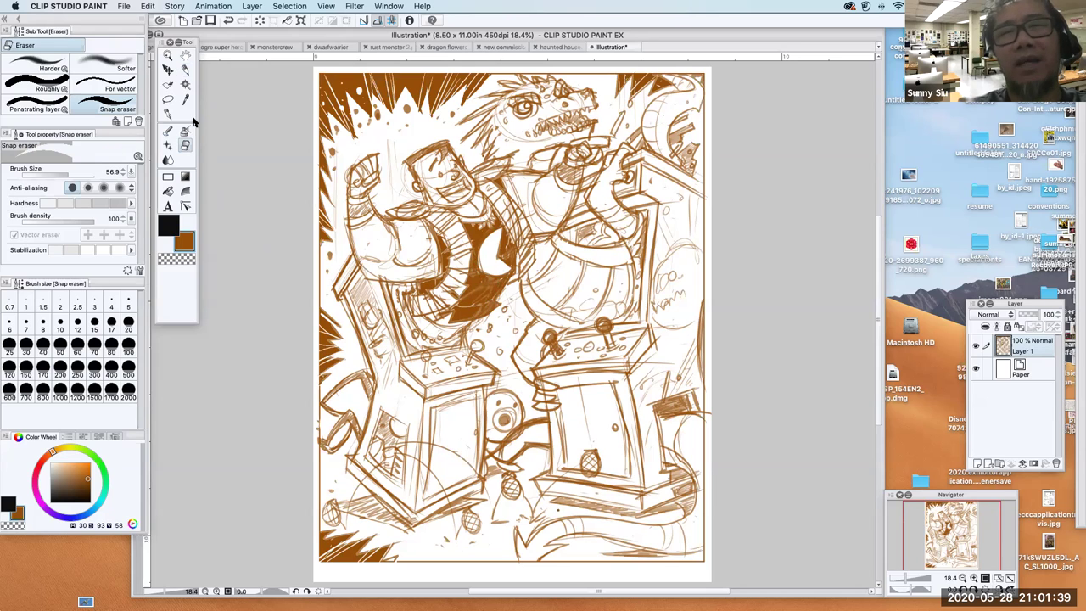
pyautogui.click(476, 285)
pyautogui.click(476, 285)
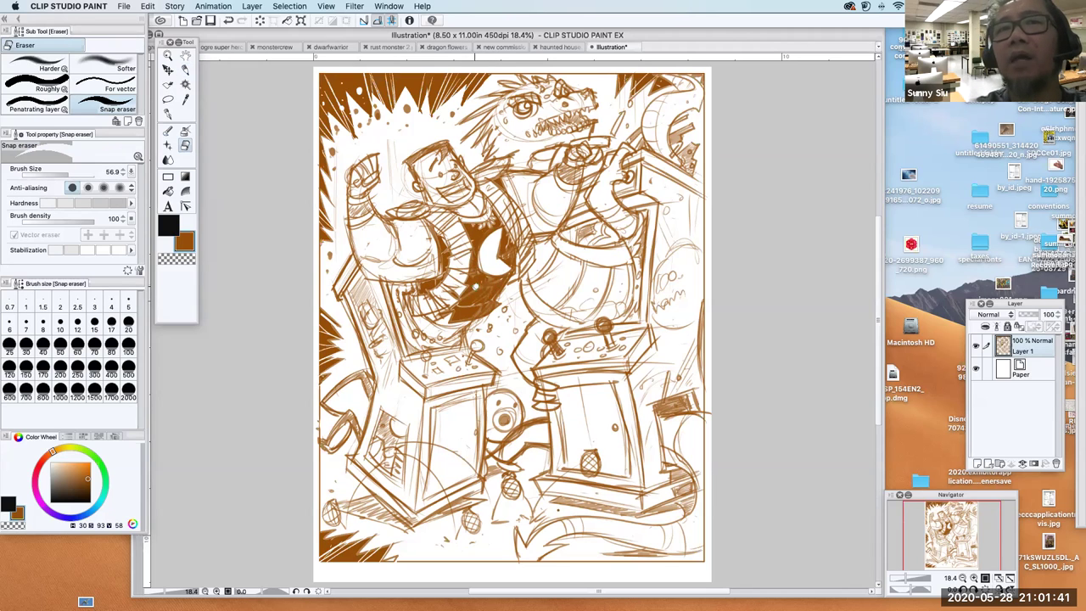
pyautogui.click(488, 285)
pyautogui.click(499, 284)
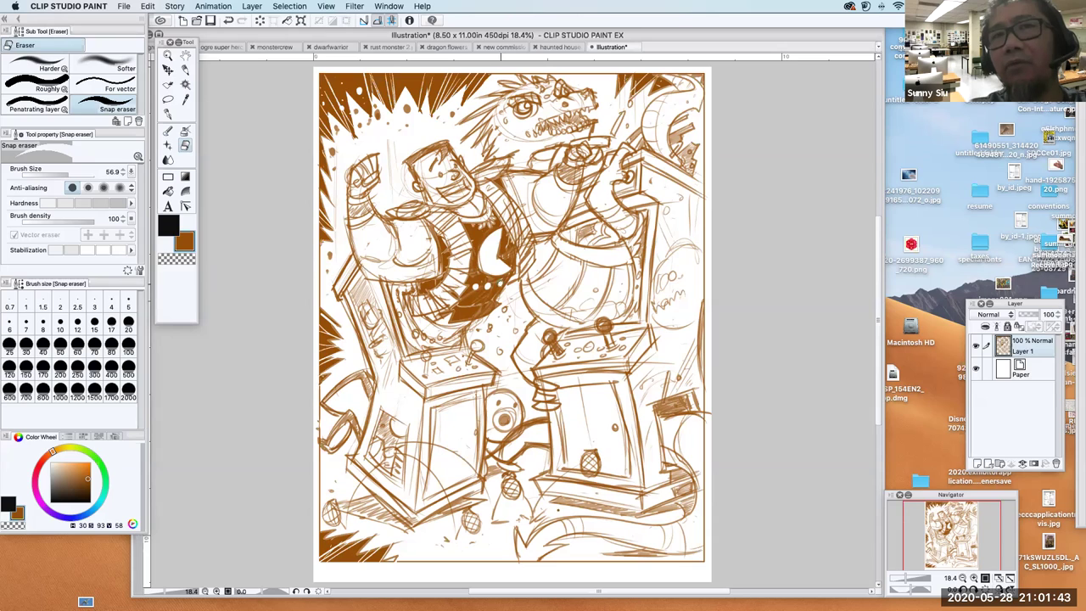
pyautogui.click(507, 251)
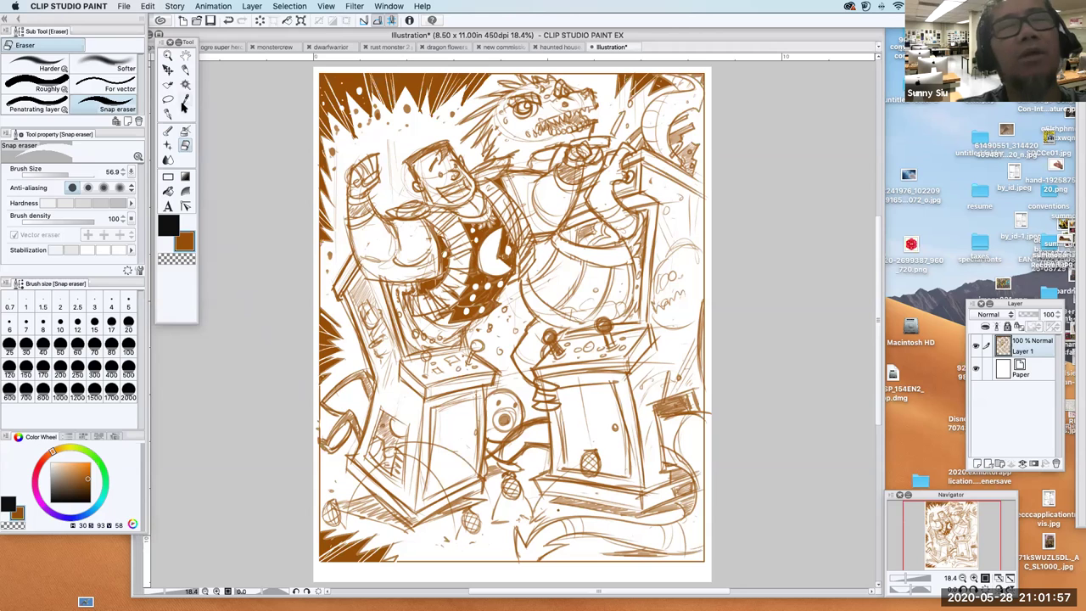
# - Change the pencil colour to a darker brown (30, 98, 44) and fill shadows above the dragon's belly and along its cabinet's screen
pyautogui.click(185, 69)
pyautogui.doubleClick(185, 240)
pyautogui.click(458, 369)
pyautogui.click(569, 276)
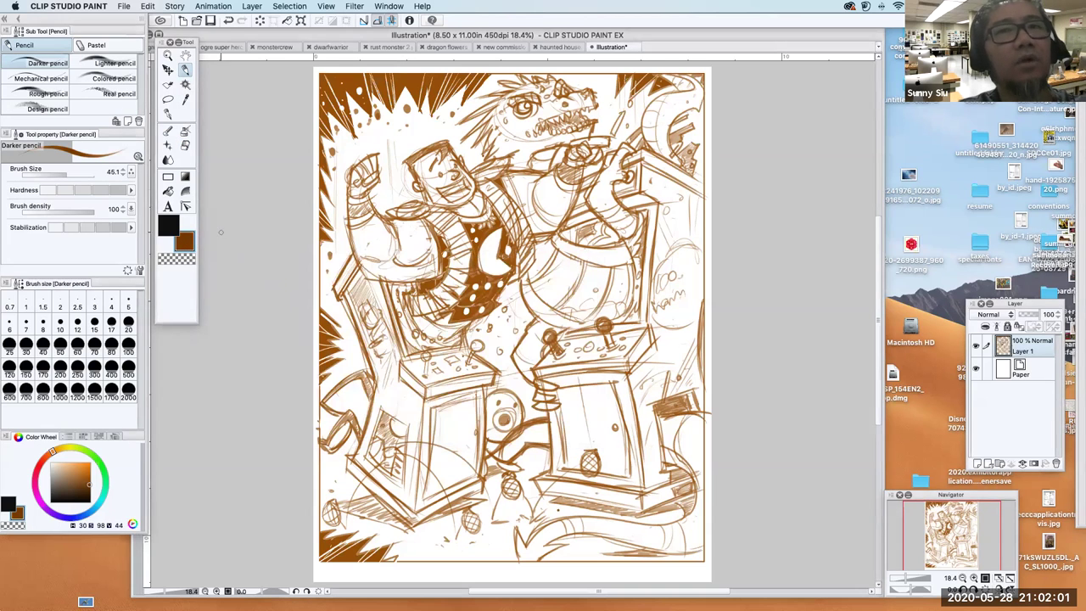
pyautogui.moveTo(585, 229)
pyautogui.mouseDown()
pyautogui.moveTo(578, 243)
pyautogui.moveTo(598, 220)
pyautogui.moveTo(589, 223)
pyautogui.moveTo(633, 246)
pyautogui.moveTo(634, 269)
pyautogui.mouseUp()
pyautogui.moveTo(648, 214); pyautogui.dragTo(642, 258)
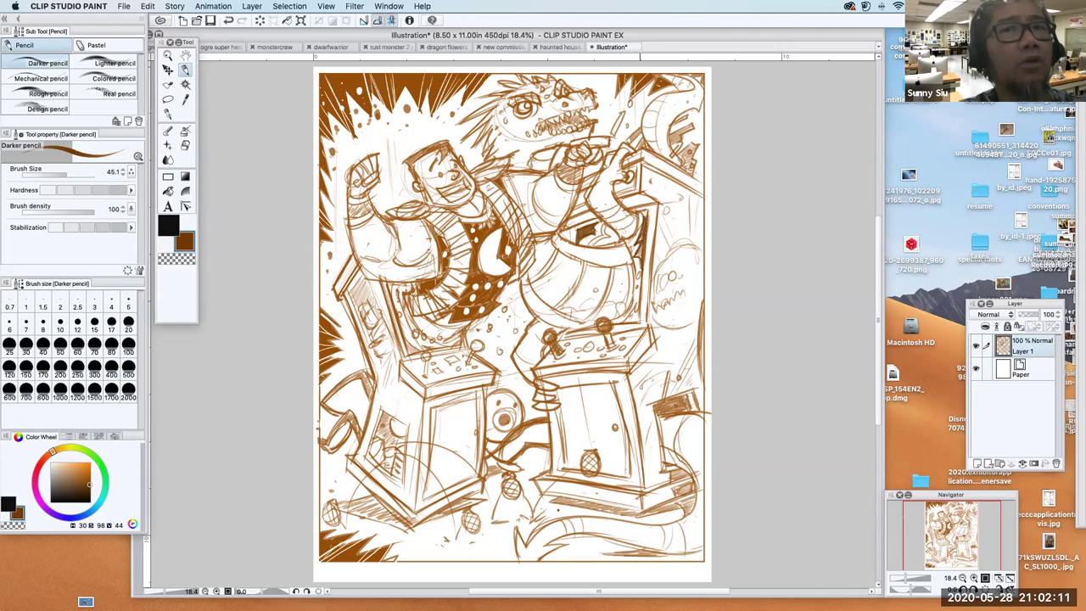
pyautogui.moveTo(646, 208); pyautogui.dragTo(643, 222)
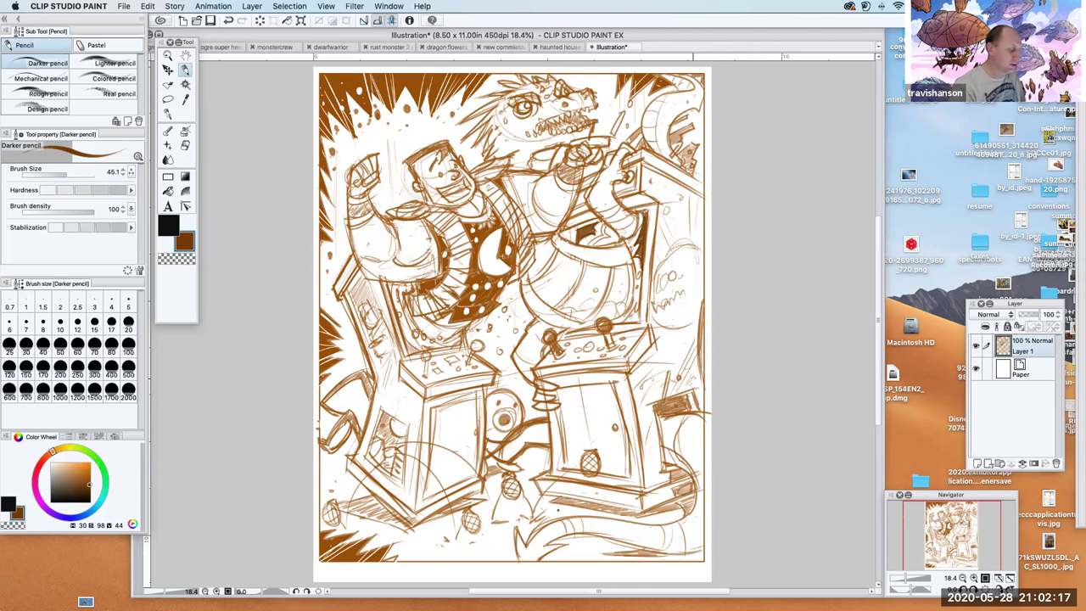
# - Fill the box beside the dragon's cabinet with dark brown and strengthen the nearby page-border and cabinet lines
pyautogui.moveTo(652, 405)
pyautogui.mouseDown()
pyautogui.moveTo(674, 397)
pyautogui.moveTo(663, 407)
pyautogui.mouseUp()
pyautogui.moveTo(671, 368)
pyautogui.mouseDown()
pyautogui.moveTo(661, 399)
pyautogui.moveTo(689, 393)
pyautogui.moveTo(689, 410)
pyautogui.moveTo(654, 409)
pyautogui.mouseUp()
pyautogui.moveTo(680, 399); pyautogui.dragTo(655, 411)
pyautogui.moveTo(684, 400)
pyautogui.mouseDown()
pyautogui.moveTo(660, 415)
pyautogui.moveTo(690, 410)
pyautogui.mouseUp()
pyautogui.moveTo(701, 302); pyautogui.dragTo(699, 367)
pyautogui.moveTo(703, 326); pyautogui.dragTo(699, 388)
pyautogui.moveTo(636, 408); pyautogui.dragTo(641, 460)
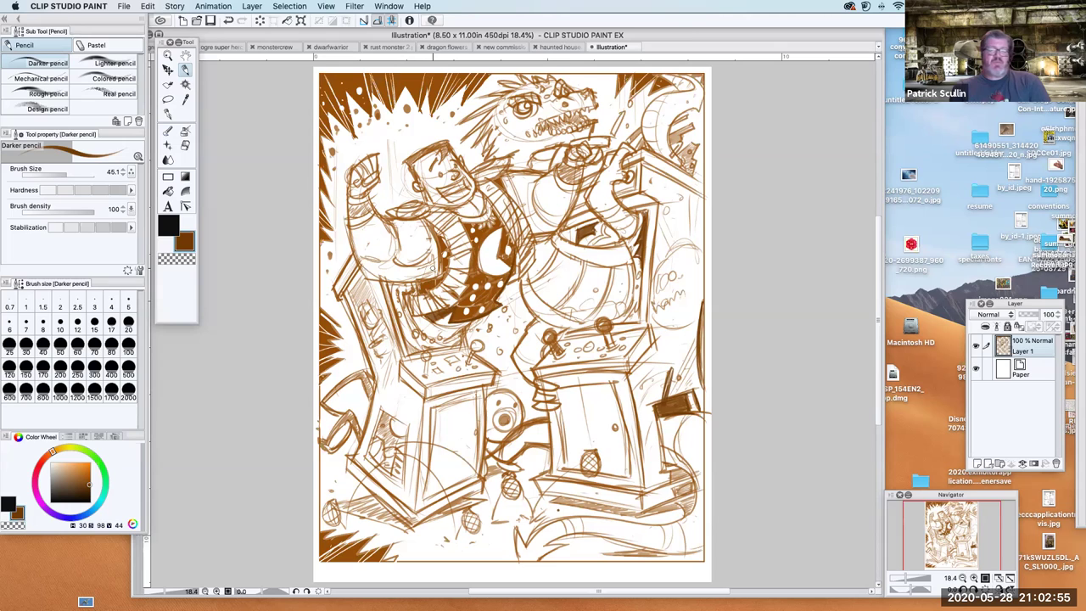
# - Darken the outline and wristband of the man's outstretched arm and the shoulder opening of his other sleeve
pyautogui.moveTo(553, 165)
pyautogui.mouseDown()
pyautogui.moveTo(580, 193)
pyautogui.moveTo(567, 159)
pyautogui.moveTo(585, 164)
pyautogui.moveTo(566, 160)
pyautogui.moveTo(584, 170)
pyautogui.moveTo(557, 230)
pyautogui.moveTo(535, 185)
pyautogui.moveTo(532, 196)
pyautogui.moveTo(505, 175)
pyautogui.mouseUp()
pyautogui.moveTo(548, 171); pyautogui.dragTo(509, 176)
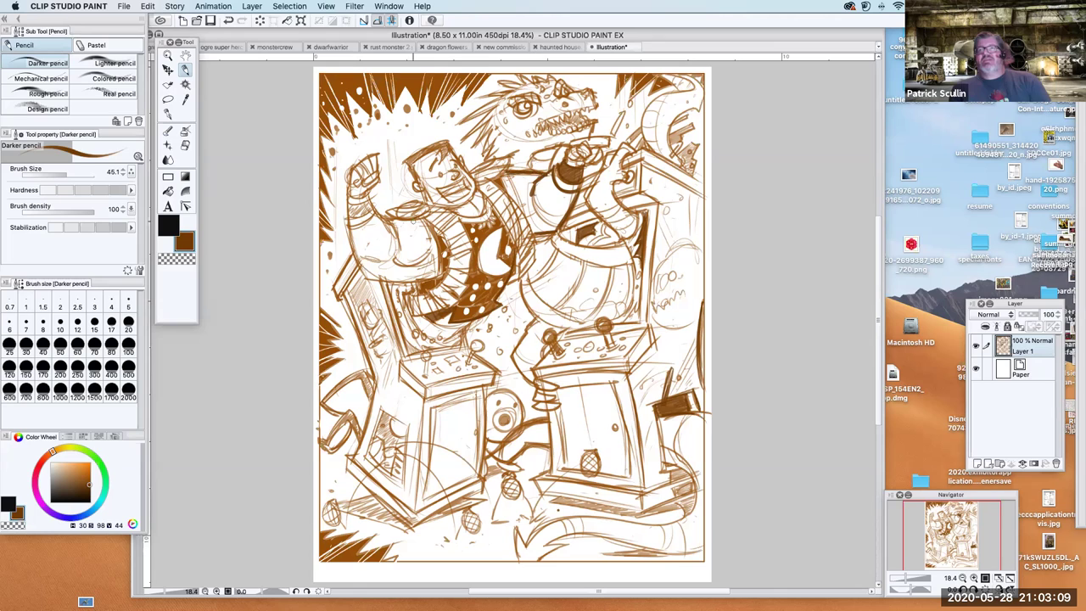
pyautogui.moveTo(393, 222)
pyautogui.mouseDown()
pyautogui.moveTo(431, 212)
pyautogui.moveTo(382, 214)
pyautogui.moveTo(432, 202)
pyautogui.moveTo(508, 158)
pyautogui.moveTo(496, 175)
pyautogui.moveTo(470, 172)
pyautogui.moveTo(450, 186)
pyautogui.moveTo(465, 193)
pyautogui.moveTo(467, 212)
pyautogui.mouseUp()
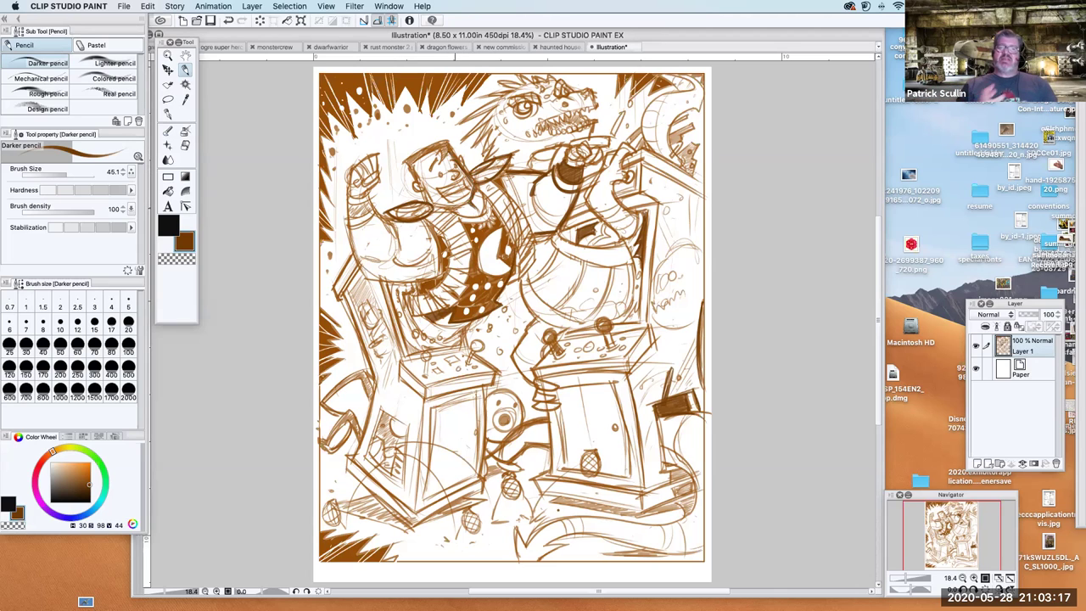
# - Erase stray lines around the man's neck and shoulder, and outline his raised arm in dark brown
pyautogui.click(186, 146)
pyautogui.moveTo(444, 202)
pyautogui.mouseDown()
pyautogui.moveTo(481, 202)
pyautogui.moveTo(480, 187)
pyautogui.mouseUp()
pyautogui.moveTo(419, 210)
pyautogui.mouseDown()
pyautogui.moveTo(395, 212)
pyautogui.moveTo(426, 208)
pyautogui.mouseUp()
pyautogui.click(185, 72)
pyautogui.moveTo(365, 188)
pyautogui.mouseDown()
pyautogui.moveTo(395, 248)
pyautogui.moveTo(390, 222)
pyautogui.moveTo(353, 255)
pyautogui.mouseUp()
pyautogui.moveTo(349, 212)
pyautogui.mouseDown()
pyautogui.moveTo(366, 278)
pyautogui.moveTo(444, 270)
pyautogui.mouseUp()
pyautogui.moveTo(427, 227); pyautogui.dragTo(438, 271)
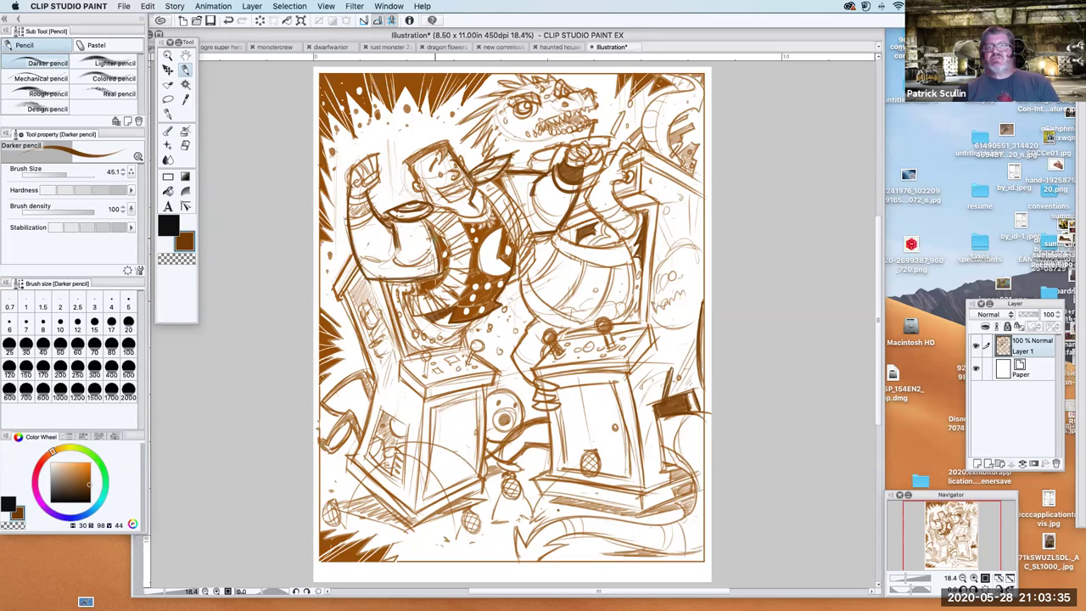
# - Fill the wristband on the man's raised arm and darken the collar lines below his chin
pyautogui.moveTo(353, 227)
pyautogui.mouseDown()
pyautogui.moveTo(376, 219)
pyautogui.moveTo(360, 193)
pyautogui.mouseUp()
pyautogui.moveTo(354, 198); pyautogui.dragTo(367, 187)
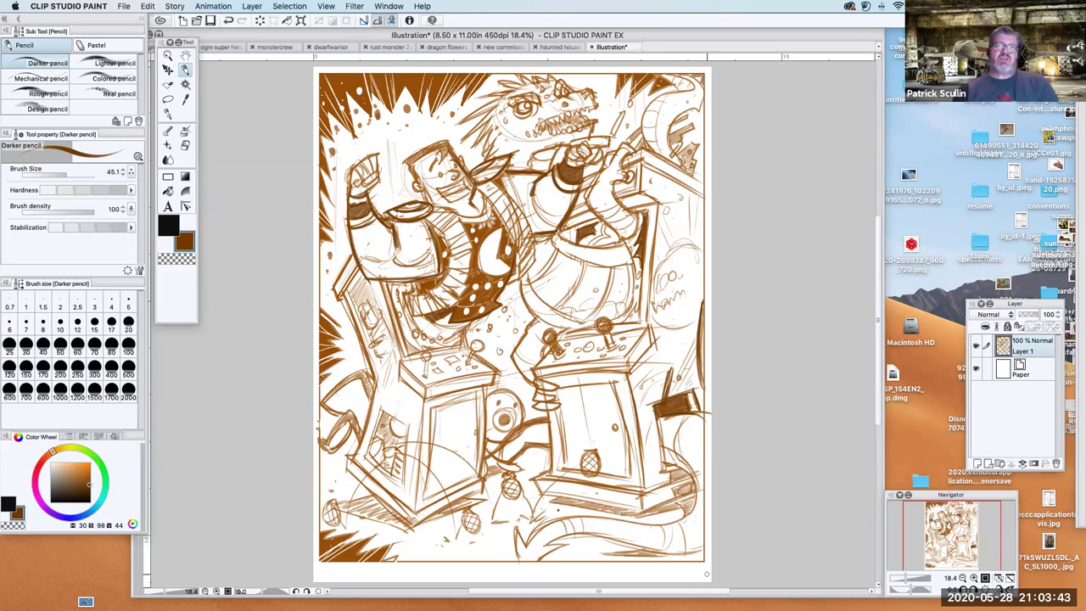
pyautogui.moveTo(456, 225); pyautogui.dragTo(481, 187)
pyautogui.moveTo(475, 215)
pyautogui.mouseDown()
pyautogui.moveTo(498, 189)
pyautogui.moveTo(486, 193)
pyautogui.mouseUp()
pyautogui.moveTo(480, 207); pyautogui.dragTo(492, 193)
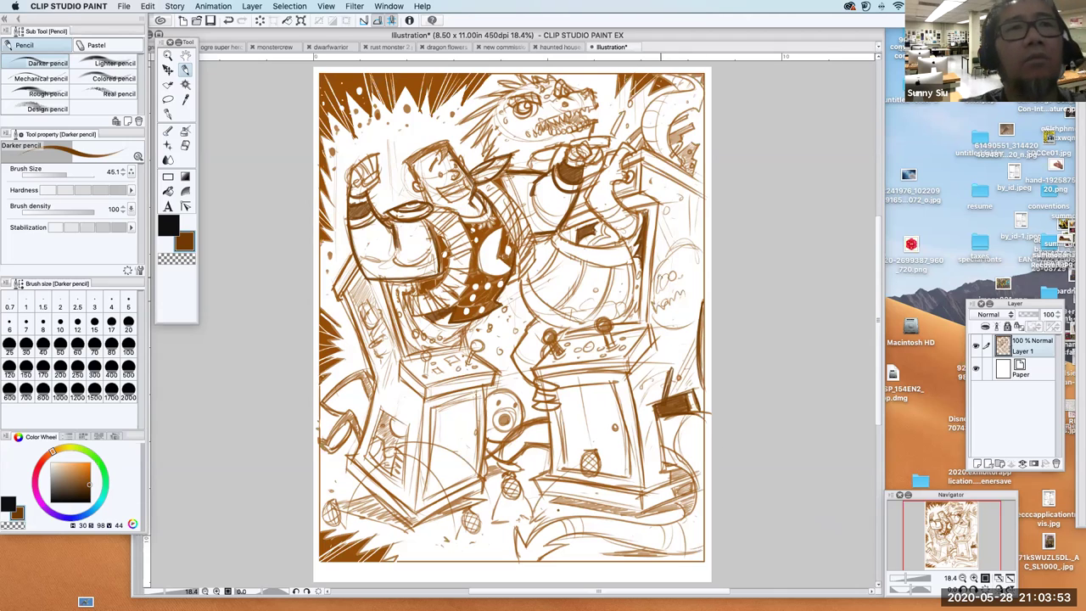
# - Draw the ghost beside the dragon's cabinet with a darker outline, eyes and jagged mouth, plus scribbled marks beneath it
pyautogui.moveTo(657, 273)
pyautogui.mouseDown()
pyautogui.moveTo(686, 247)
pyautogui.moveTo(681, 281)
pyautogui.moveTo(700, 244)
pyautogui.moveTo(671, 232)
pyautogui.moveTo(658, 269)
pyautogui.mouseUp()
pyautogui.moveTo(672, 212); pyautogui.dragTo(701, 206)
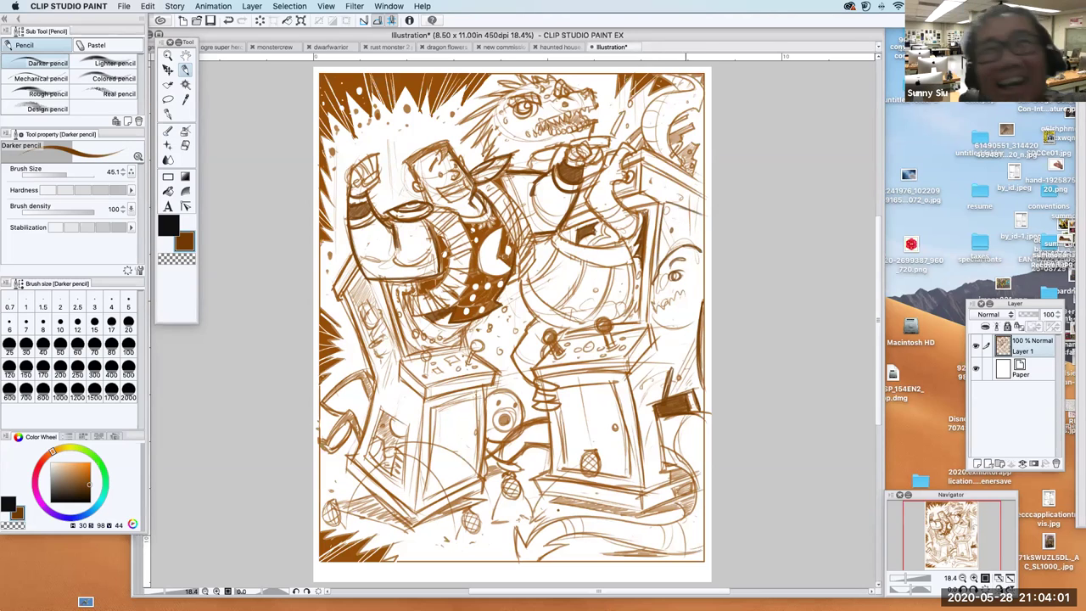
pyautogui.moveTo(659, 256)
pyautogui.mouseDown()
pyautogui.moveTo(684, 238)
pyautogui.moveTo(689, 210)
pyautogui.mouseUp()
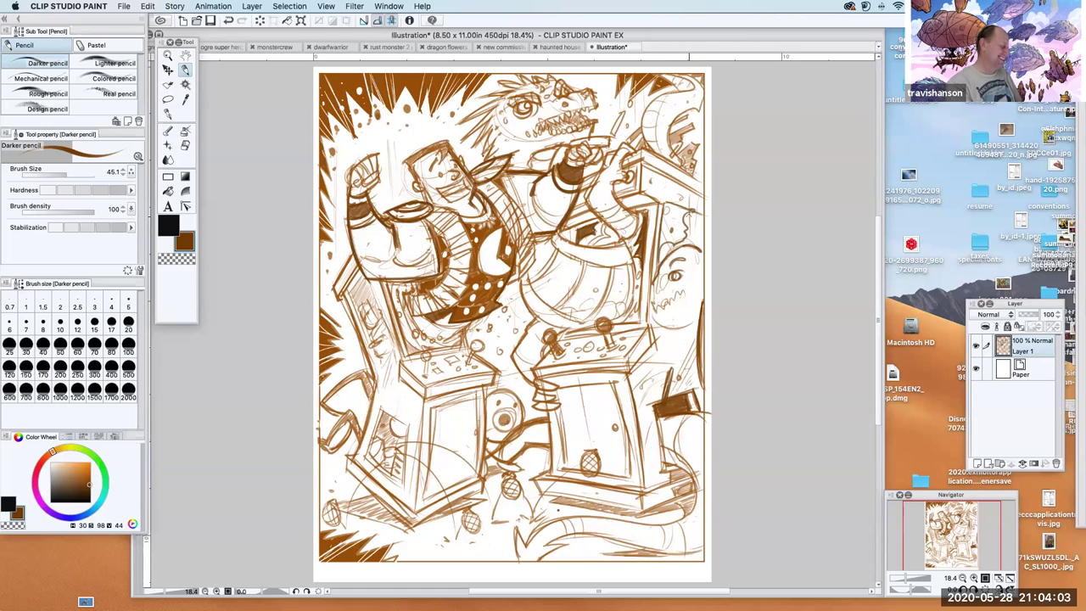
pyautogui.moveTo(655, 287)
pyautogui.mouseDown()
pyautogui.moveTo(653, 302)
pyautogui.moveTo(689, 289)
pyautogui.mouseUp()
pyautogui.moveTo(652, 326); pyautogui.dragTo(683, 318)
# - Shade the side and base of the dragon's cabinet and the tail curling behind it in dark brown
pyautogui.moveTo(662, 328)
pyautogui.mouseDown()
pyautogui.moveTo(692, 315)
pyautogui.moveTo(647, 323)
pyautogui.moveTo(654, 354)
pyautogui.moveTo(634, 377)
pyautogui.moveTo(650, 487)
pyautogui.moveTo(667, 476)
pyautogui.mouseUp()
pyautogui.moveTo(670, 331)
pyautogui.mouseDown()
pyautogui.moveTo(691, 327)
pyautogui.moveTo(664, 344)
pyautogui.moveTo(684, 341)
pyautogui.moveTo(661, 361)
pyautogui.mouseUp()
pyautogui.moveTo(662, 415)
pyautogui.mouseDown()
pyautogui.moveTo(654, 470)
pyautogui.moveTo(667, 481)
pyautogui.moveTo(642, 497)
pyautogui.mouseUp()
pyautogui.moveTo(695, 476); pyautogui.dragTo(643, 495)
pyautogui.moveTo(691, 470); pyautogui.dragTo(673, 493)
pyautogui.moveTo(681, 498)
pyautogui.mouseDown()
pyautogui.moveTo(693, 492)
pyautogui.moveTo(651, 513)
pyautogui.moveTo(685, 506)
pyautogui.moveTo(683, 522)
pyautogui.moveTo(672, 520)
pyautogui.mouseUp()
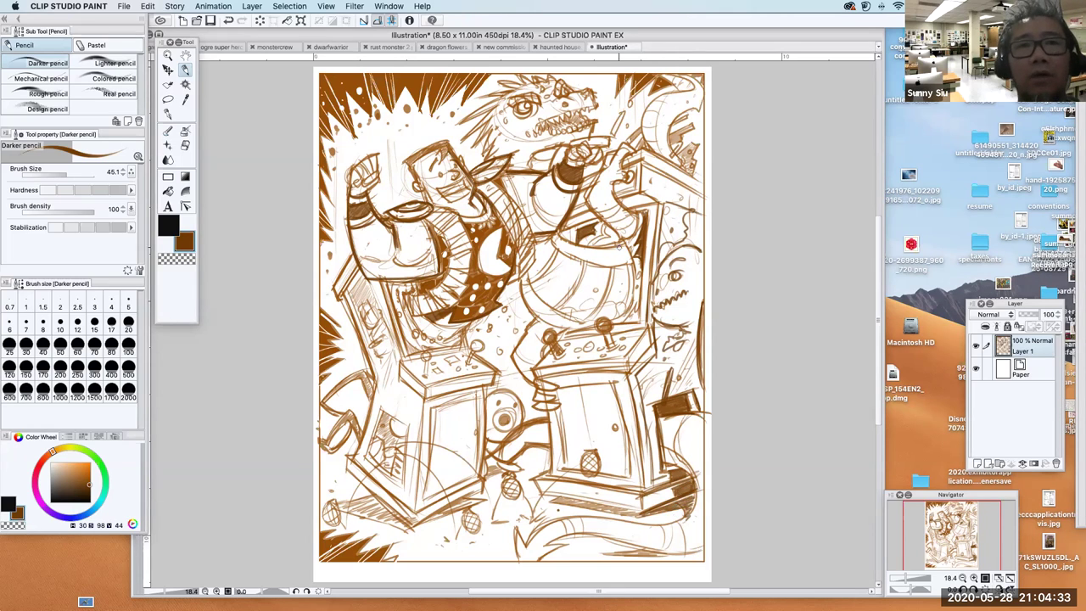
# - Strengthen the dragon's eye, brow, snout and nostril lines in dark brown
pyautogui.moveTo(511, 105); pyautogui.dragTo(538, 105)
pyautogui.moveTo(541, 89)
pyautogui.mouseDown()
pyautogui.moveTo(537, 107)
pyautogui.moveTo(560, 91)
pyautogui.mouseUp()
pyautogui.moveTo(557, 95)
pyautogui.mouseDown()
pyautogui.moveTo(566, 83)
pyautogui.moveTo(592, 93)
pyautogui.mouseUp()
pyautogui.moveTo(592, 90)
pyautogui.mouseDown()
pyautogui.moveTo(568, 101)
pyautogui.moveTo(592, 107)
pyautogui.mouseUp()
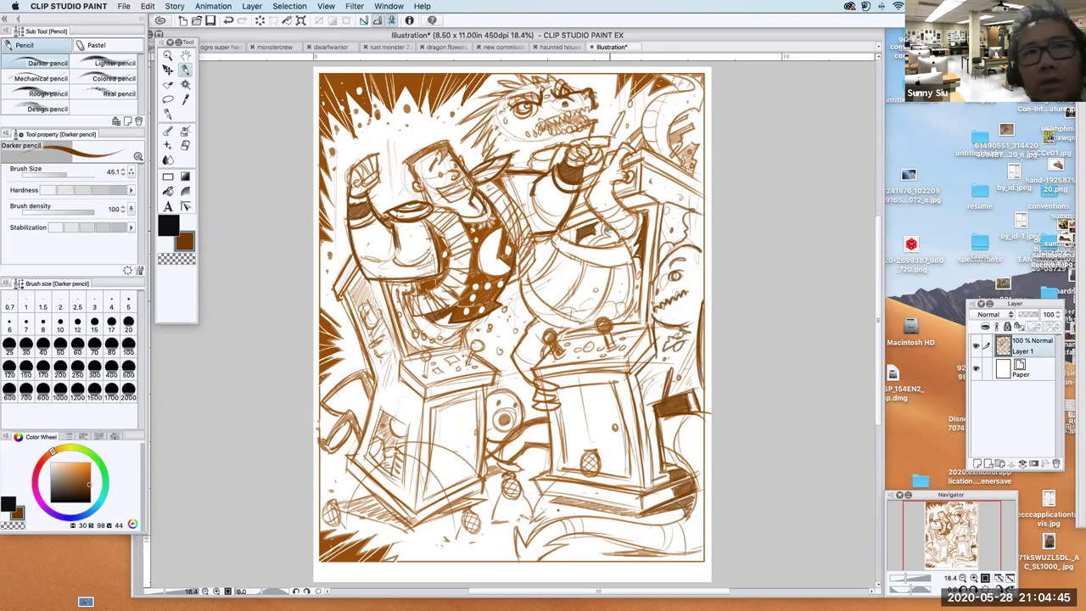
# - Shade the screen recess behind the dragon's belly and the lower screen edge of the man's cabinet
pyautogui.moveTo(606, 231)
pyautogui.mouseDown()
pyautogui.moveTo(616, 241)
pyautogui.moveTo(590, 248)
pyautogui.moveTo(627, 241)
pyautogui.mouseUp()
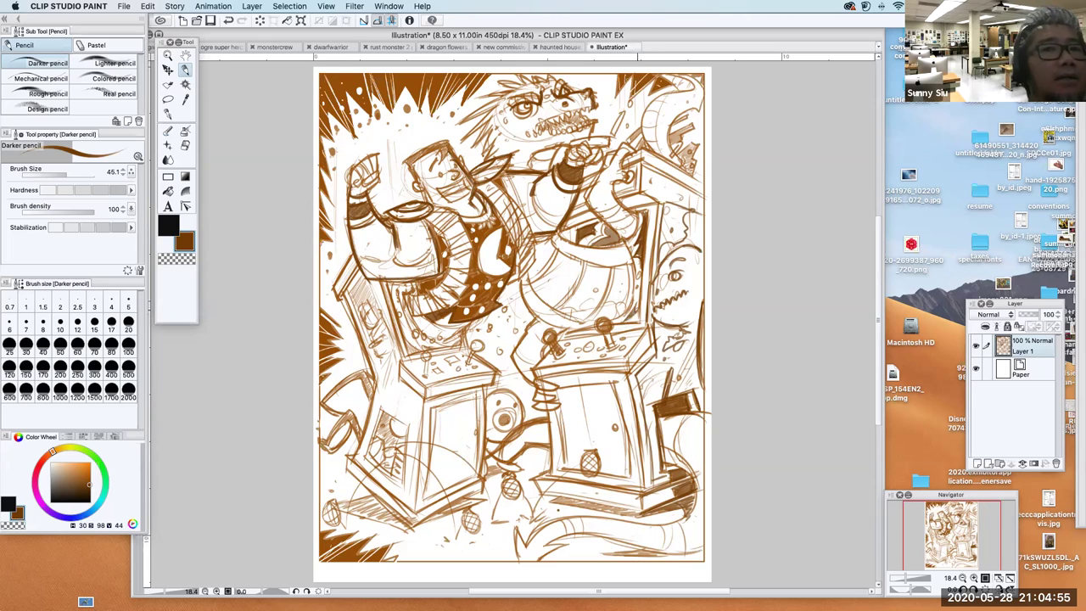
pyautogui.moveTo(640, 309); pyautogui.dragTo(637, 320)
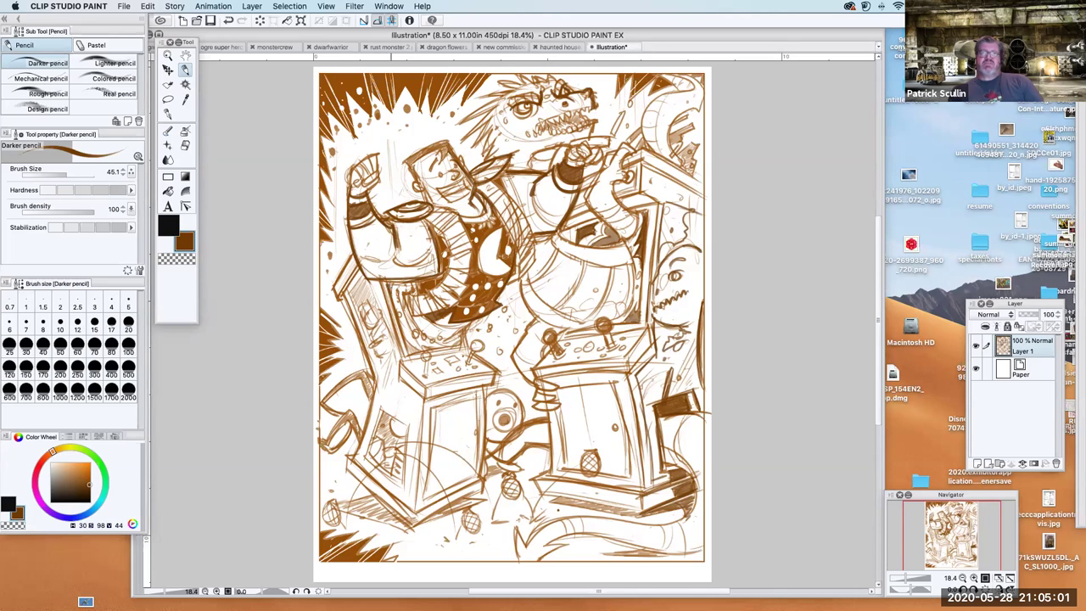
pyautogui.moveTo(405, 339); pyautogui.dragTo(417, 351)
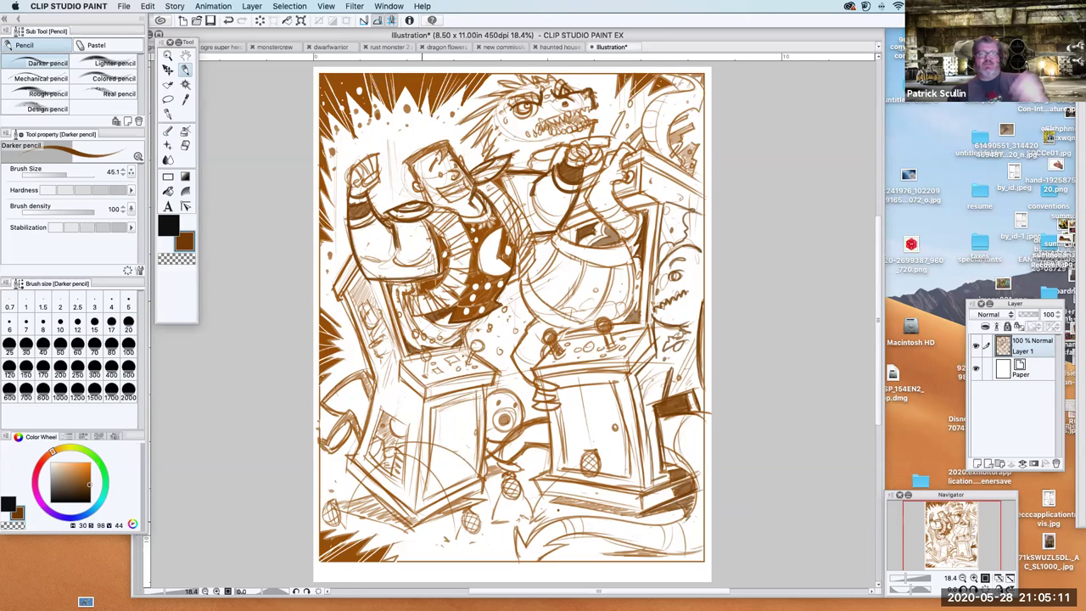
# - Sign the drawing with the artist's signature and 2020 below the man's cabinet, and touch up the dragon's jaw
pyautogui.moveTo(418, 535)
pyautogui.mouseDown()
pyautogui.moveTo(453, 517)
pyautogui.moveTo(440, 545)
pyautogui.moveTo(445, 537)
pyautogui.mouseUp()
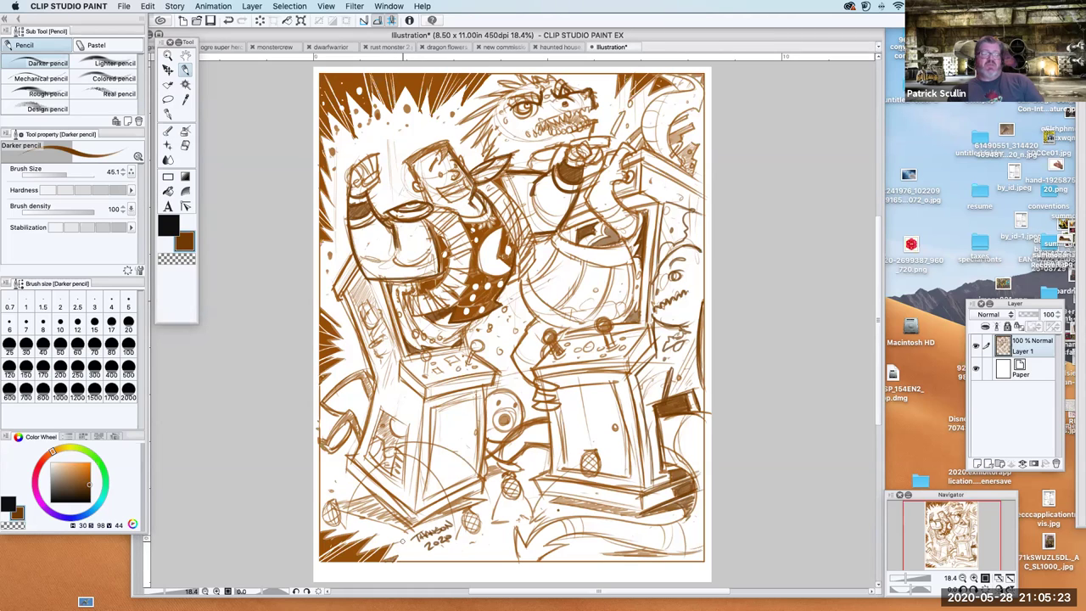
pyautogui.moveTo(564, 119)
pyautogui.mouseDown()
pyautogui.moveTo(589, 106)
pyautogui.moveTo(548, 133)
pyautogui.moveTo(575, 124)
pyautogui.mouseUp()
pyautogui.moveTo(588, 115); pyautogui.dragTo(577, 125)
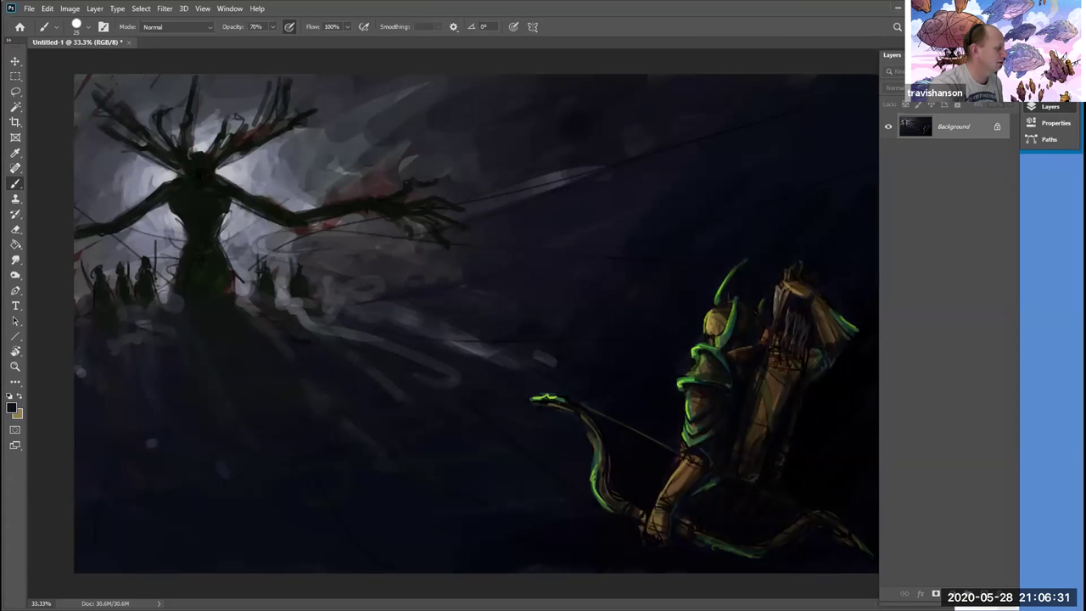
pyautogui.click(889, 56)
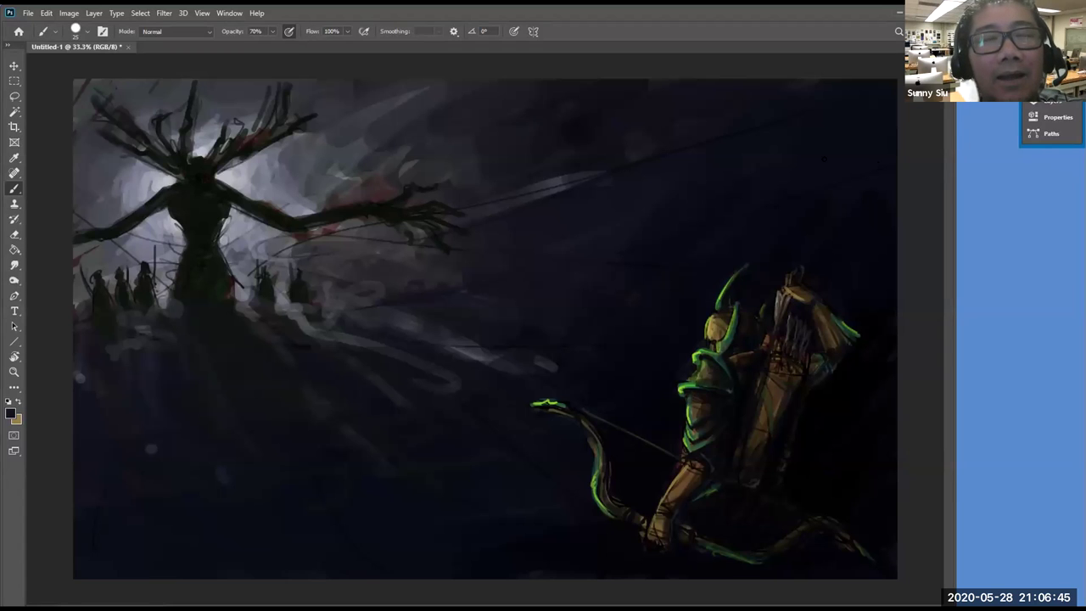
pyautogui.click(231, 14)
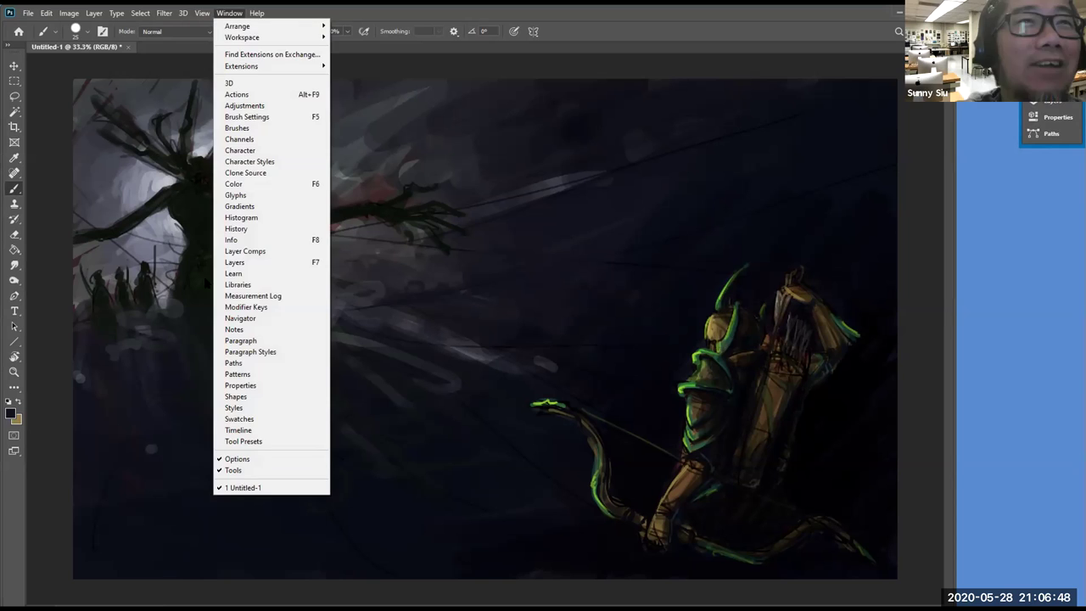
pyautogui.click(260, 263)
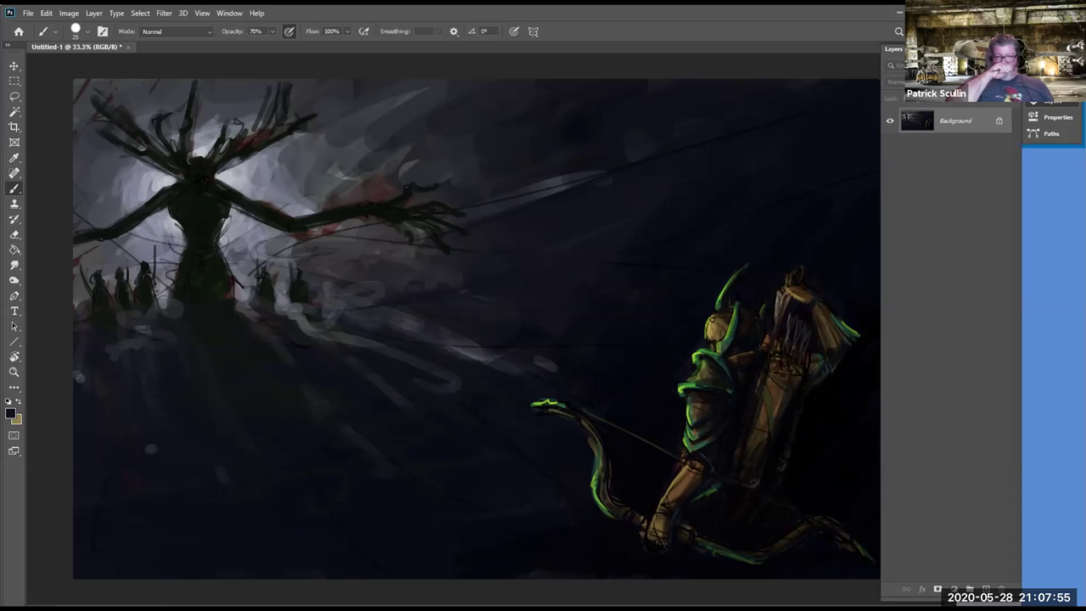
# - Change the foreground colour to very dark purple #1d111b for work on the tree creature's head
pyautogui.press('z')
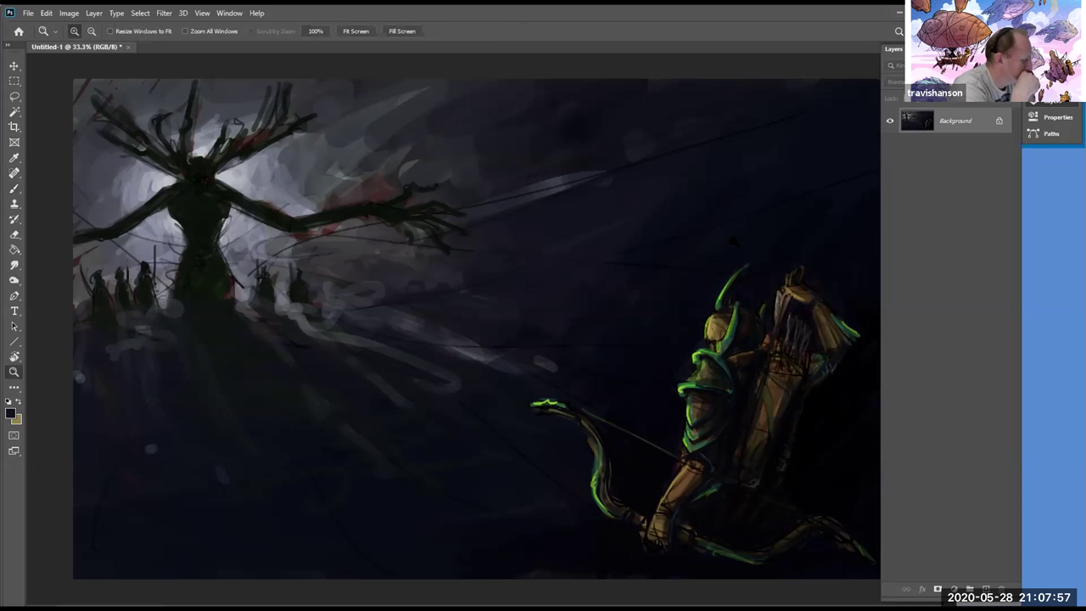
pyautogui.moveTo(133, 145); pyautogui.dragTo(284, 252)
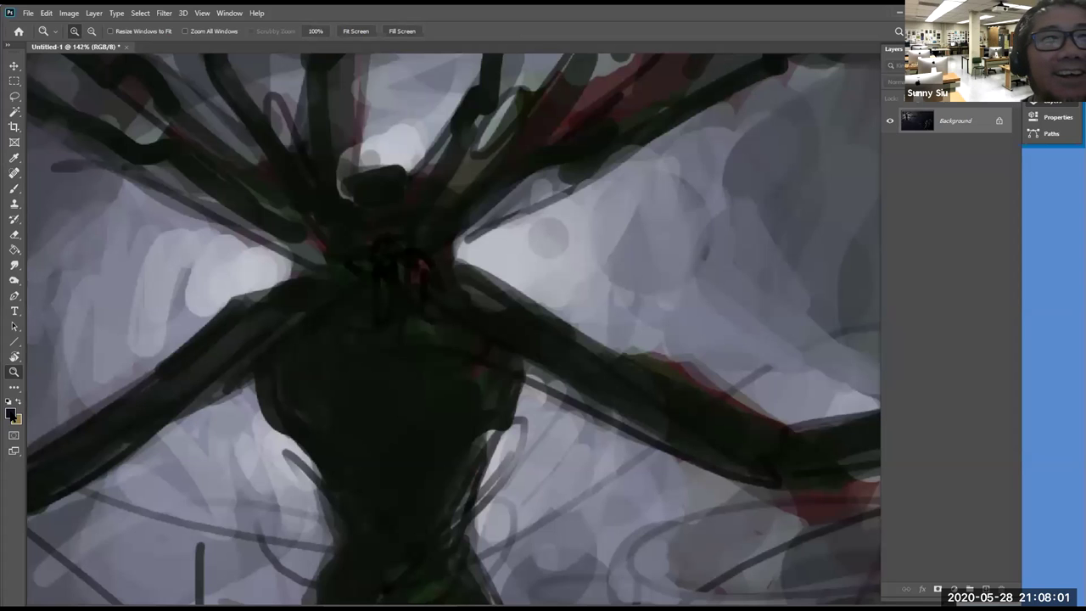
pyautogui.click(11, 413)
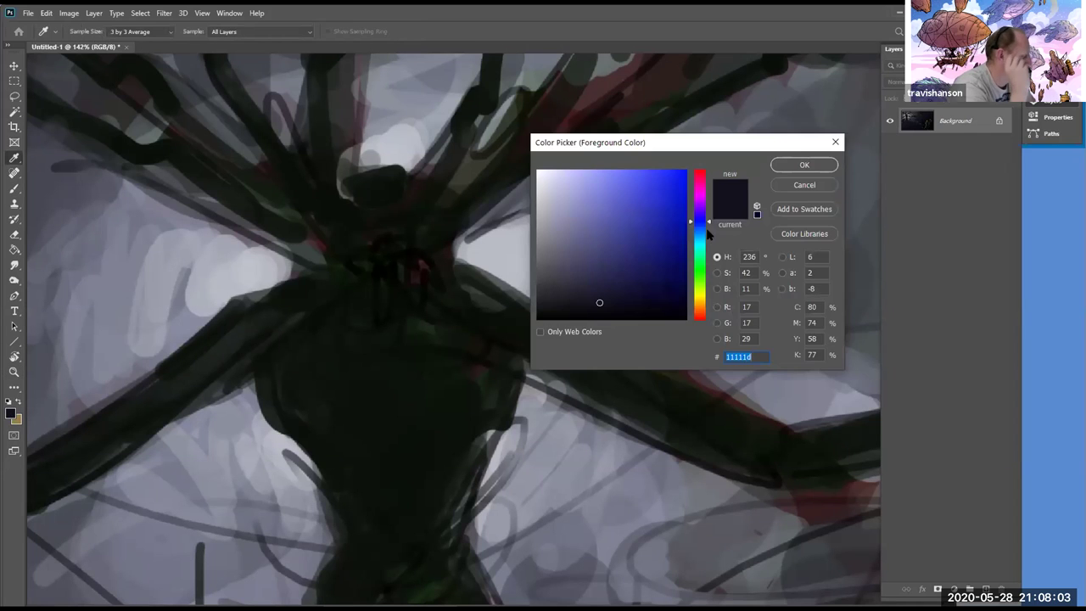
pyautogui.click(700, 189)
pyautogui.moveTo(704, 182)
pyautogui.mouseDown()
pyautogui.moveTo(708, 204)
pyautogui.moveTo(709, 180)
pyautogui.moveTo(708, 192)
pyautogui.mouseUp()
pyautogui.click(788, 165)
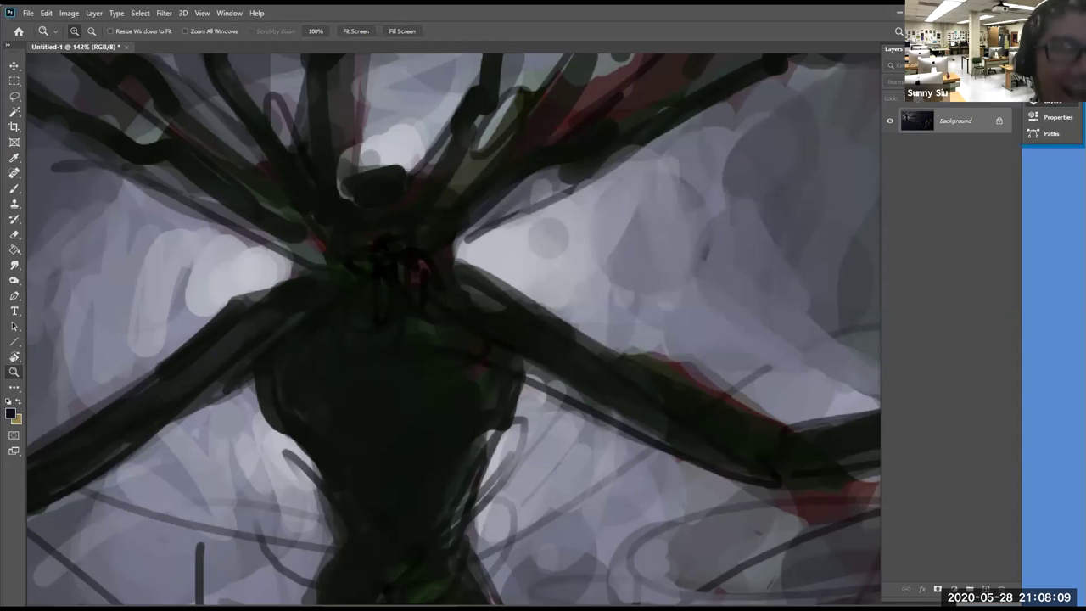
# - Reduce the brush to 9 px at 100% opacity for detailing the tree creature's face
pyautogui.press('b')
pyautogui.press('[')
pyautogui.press('[')
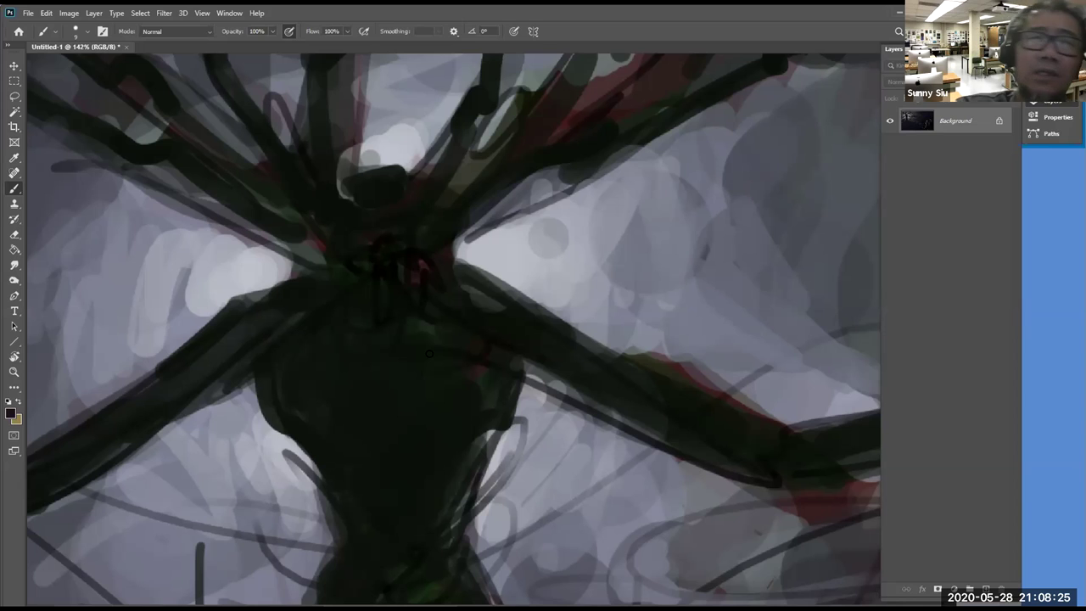
pyautogui.click(86, 34)
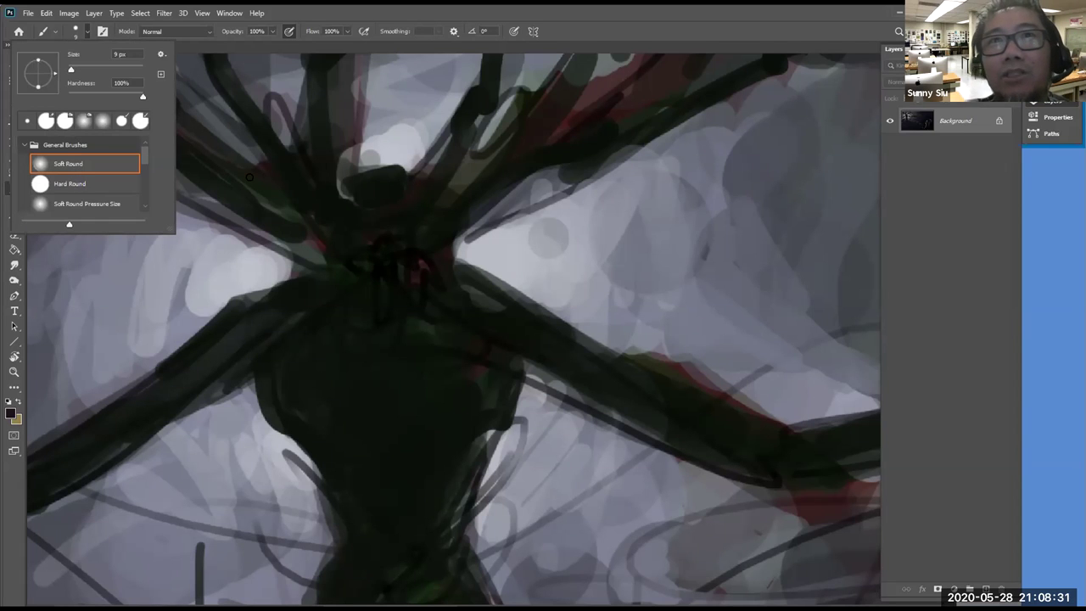
pyautogui.click(686, 18)
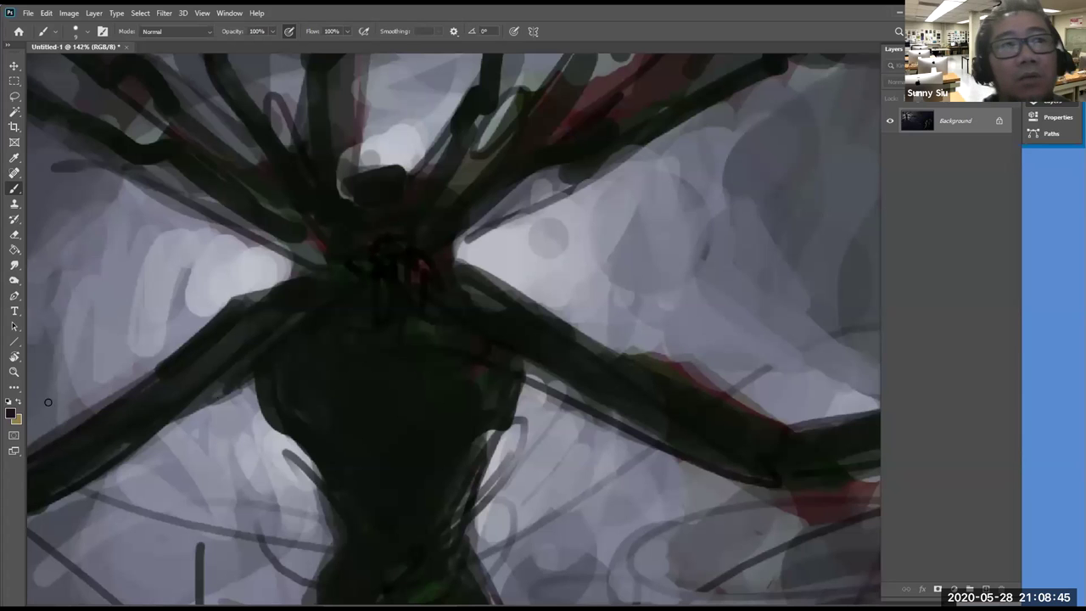
# - Set the foreground colour to muted purple #5d3659 and dot a cluster of small eyes across the creature's head
pyautogui.click(11, 414)
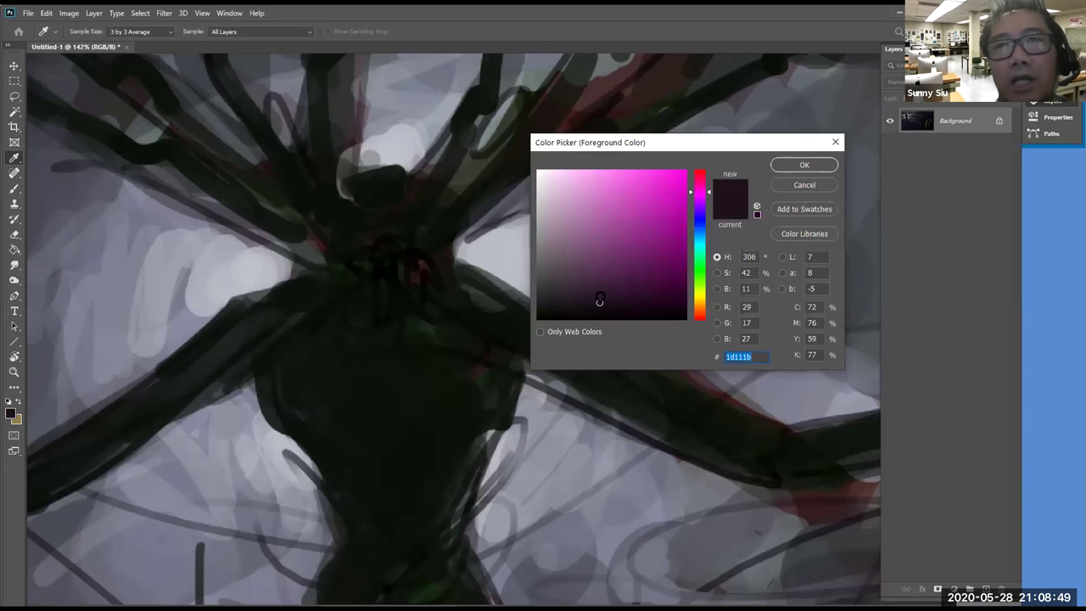
pyautogui.moveTo(600, 271); pyautogui.dragTo(597, 263)
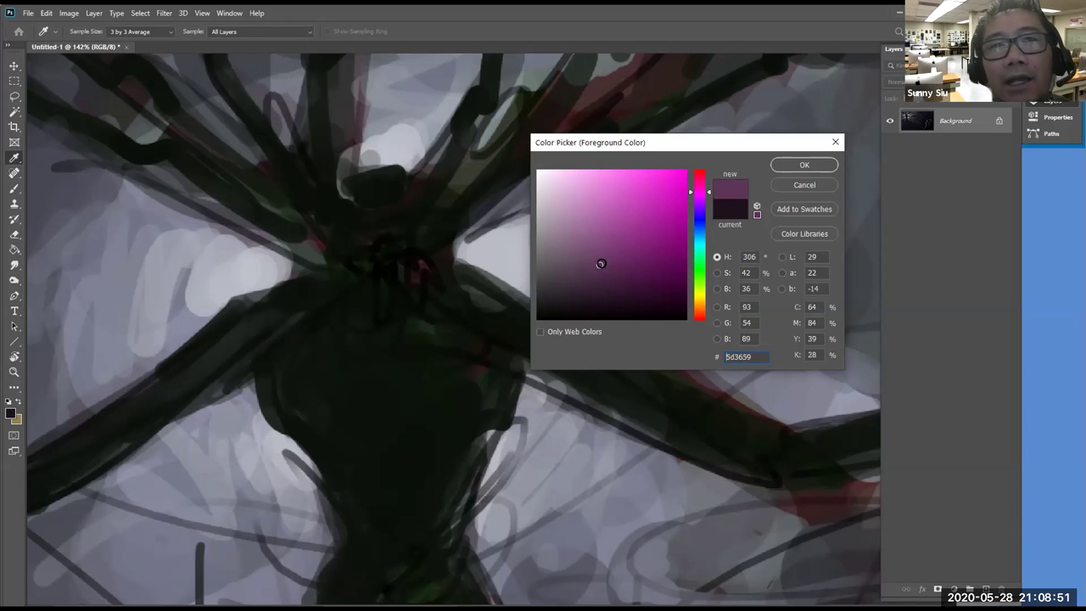
pyautogui.click(788, 165)
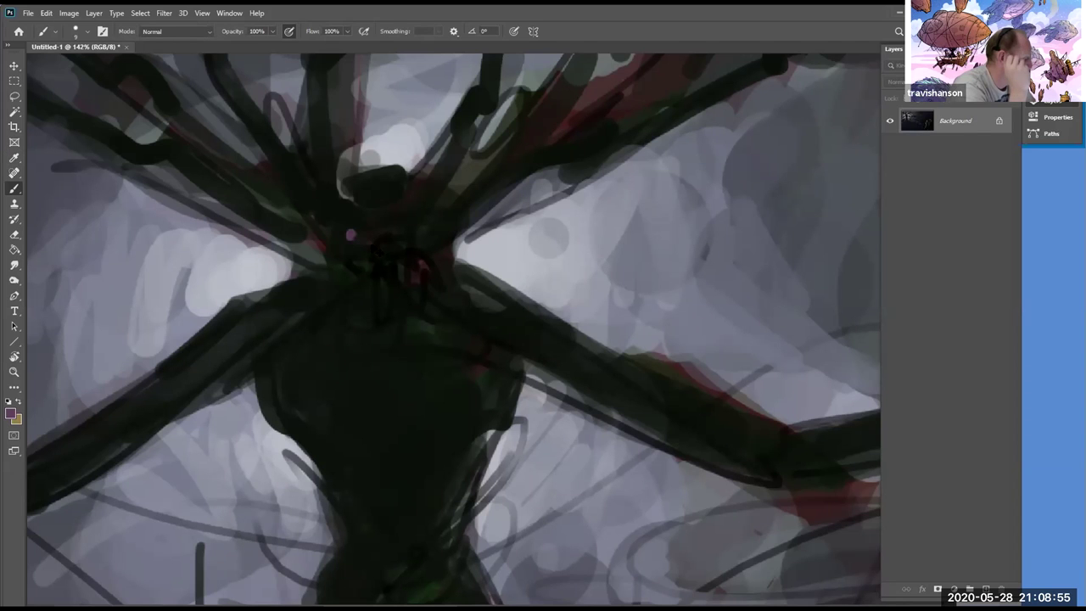
pyautogui.click(356, 236)
pyautogui.click(377, 242)
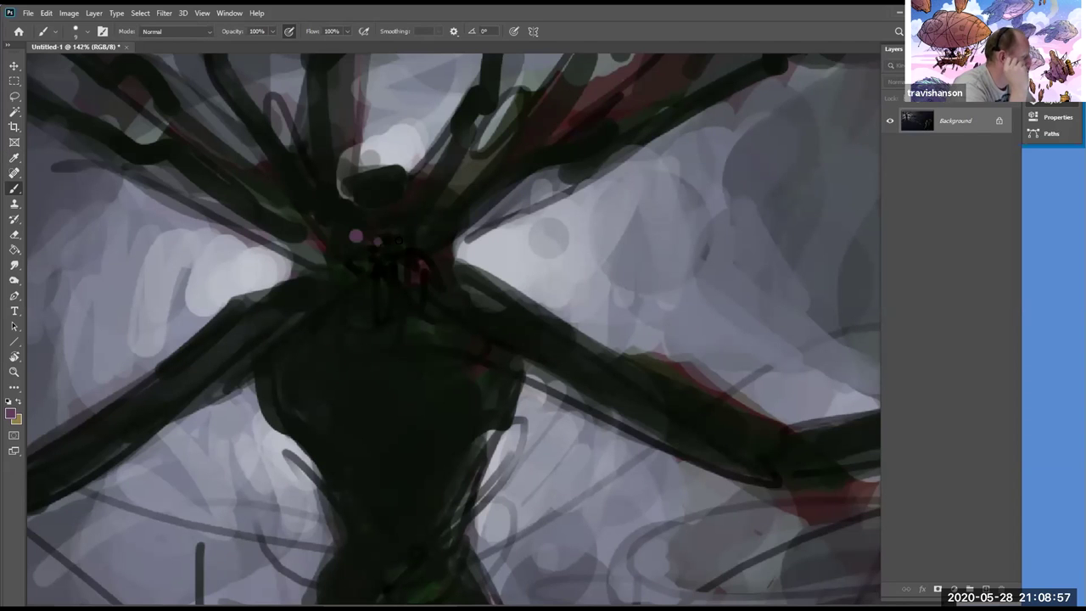
pyautogui.click(419, 232)
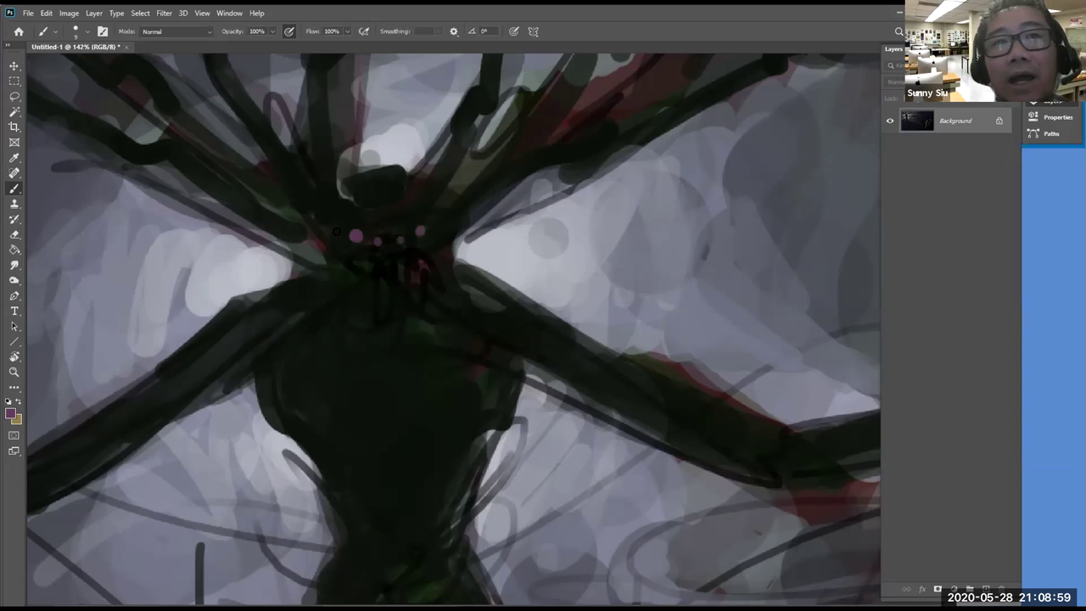
pyautogui.click(362, 255)
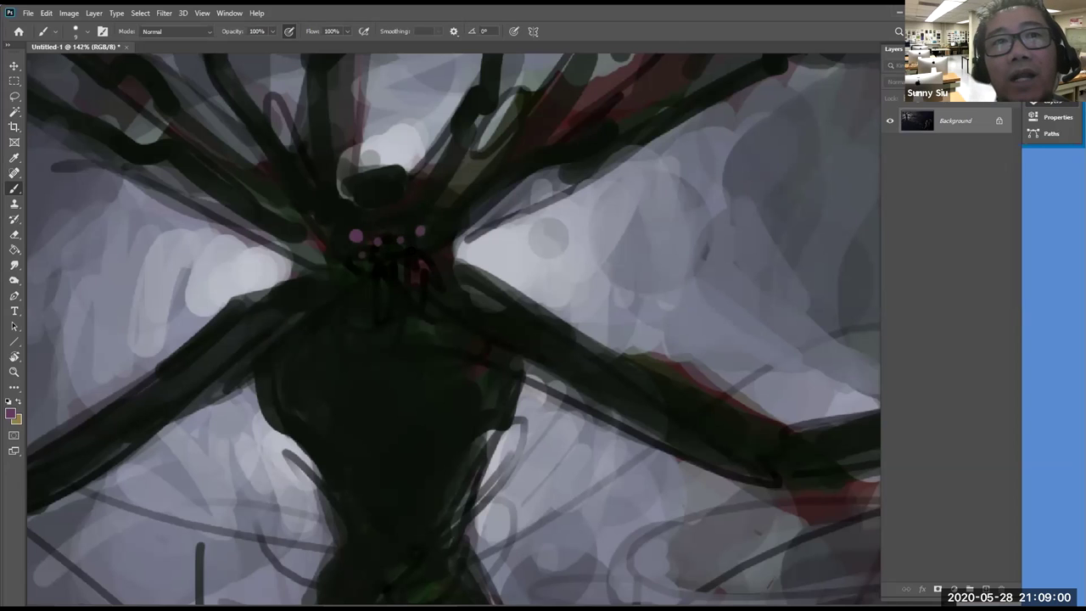
pyautogui.click(369, 222)
pyautogui.click(389, 224)
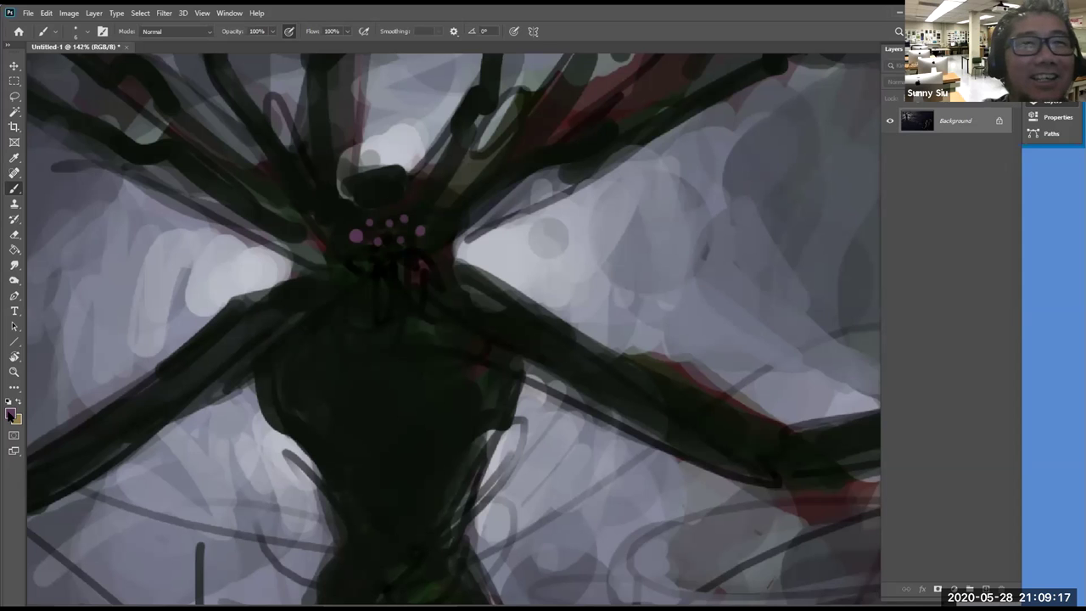
# - Highlight the creature's eye dots in light purple #ab76a5 and tone down the right-hand ones with the dark colour sampled beside them
pyautogui.click(10, 414)
pyautogui.click(593, 268)
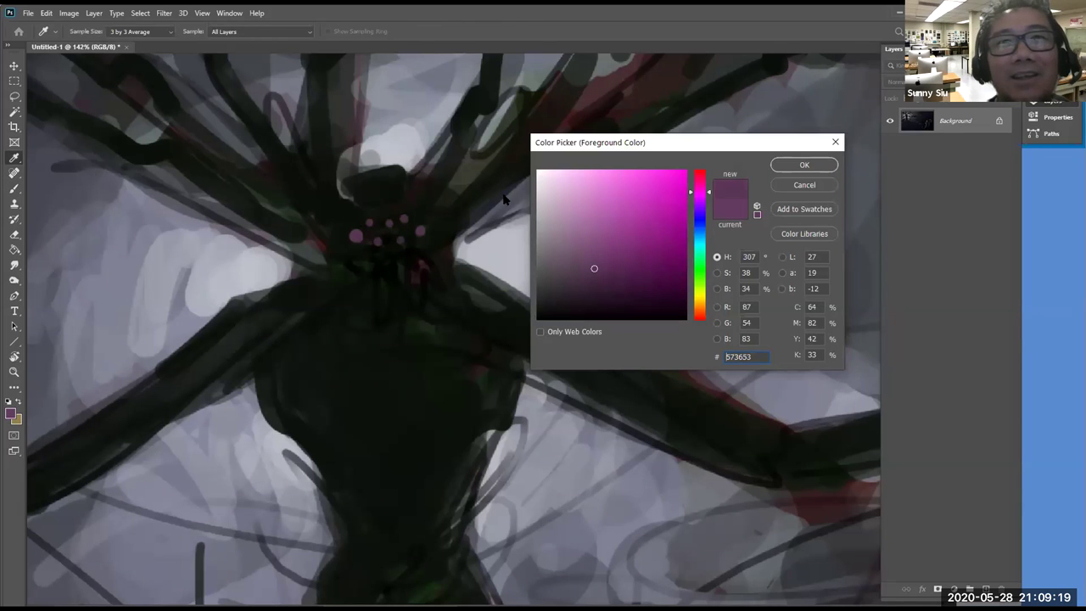
pyautogui.click(603, 203)
pyautogui.click(583, 219)
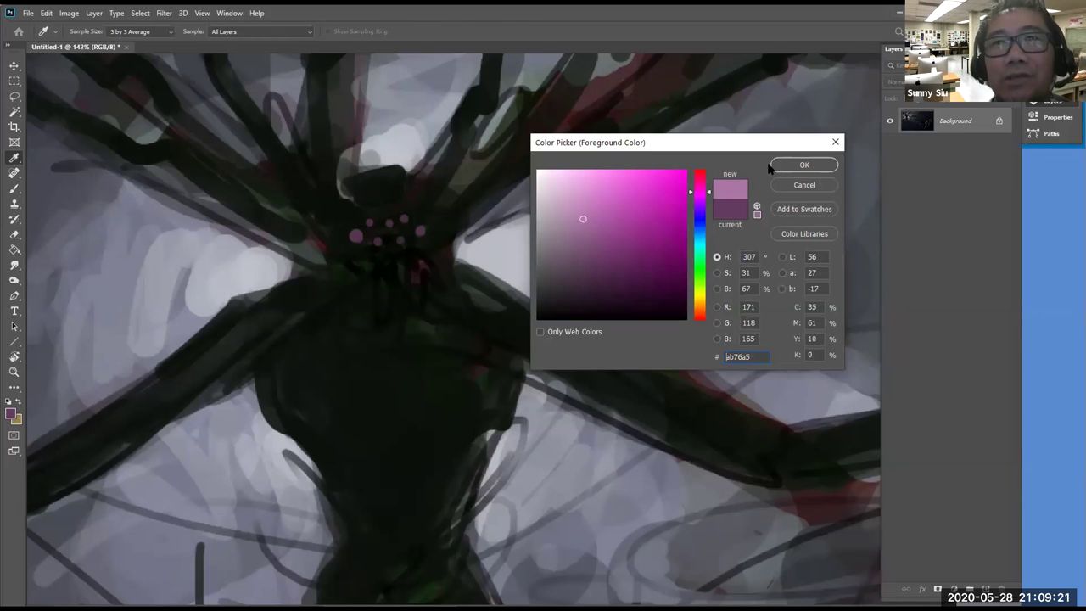
pyautogui.click(802, 165)
pyautogui.press('b')
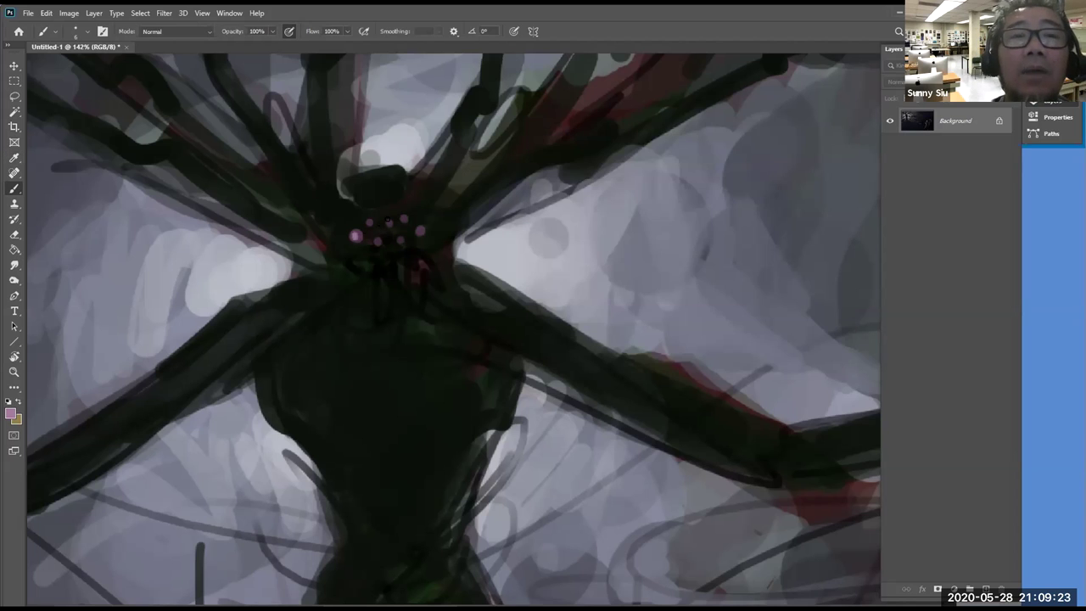
pyautogui.click(370, 222)
pyautogui.click(389, 223)
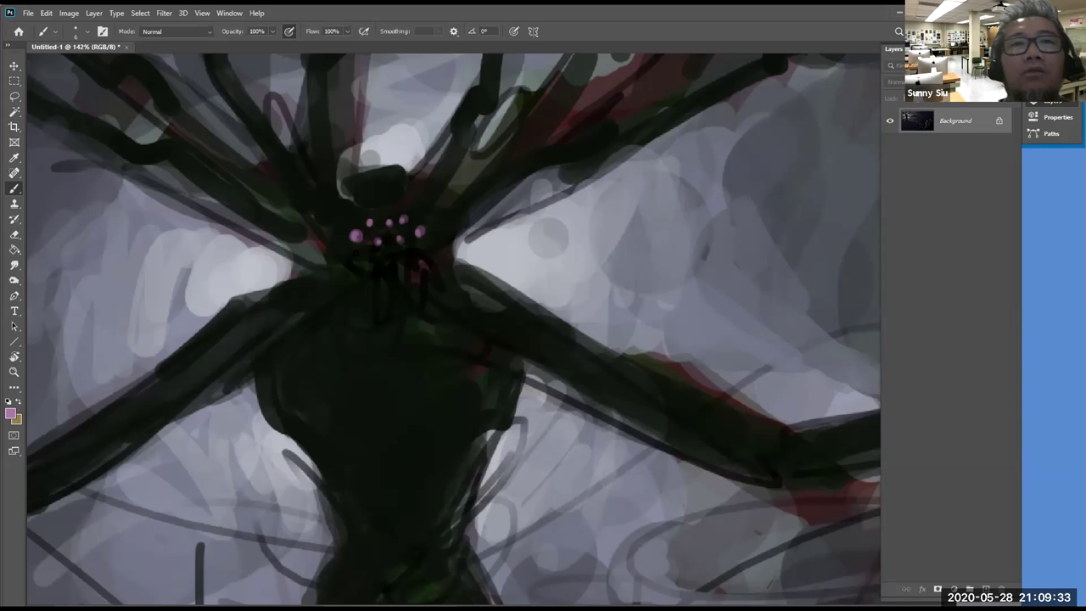
pyautogui.keyDown('alt'); pyautogui.click(426, 230); pyautogui.keyUp('alt')
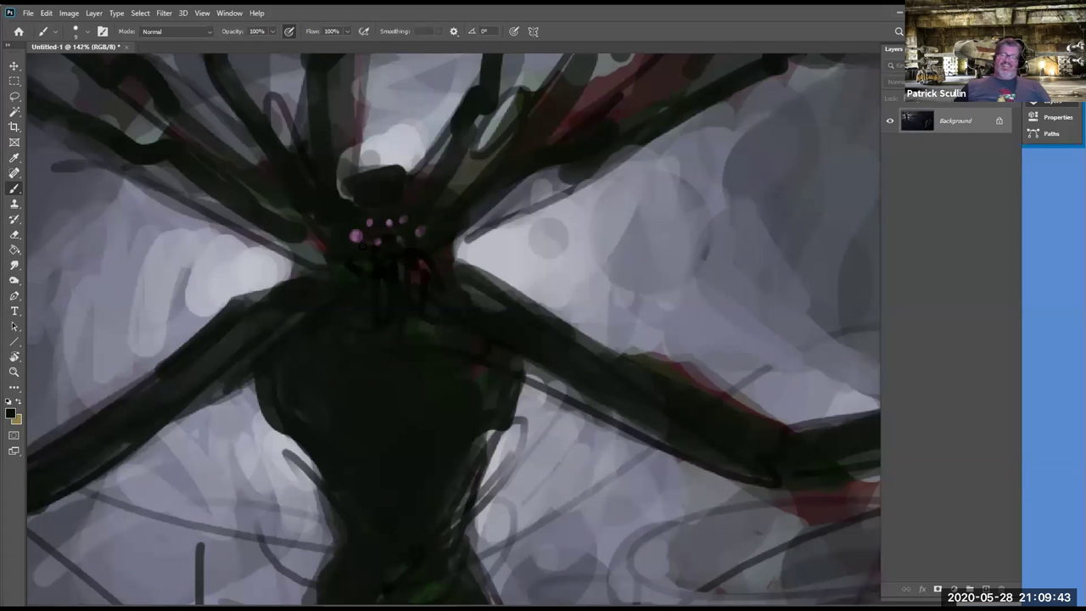
pyautogui.hotkey('ctrl', '0')
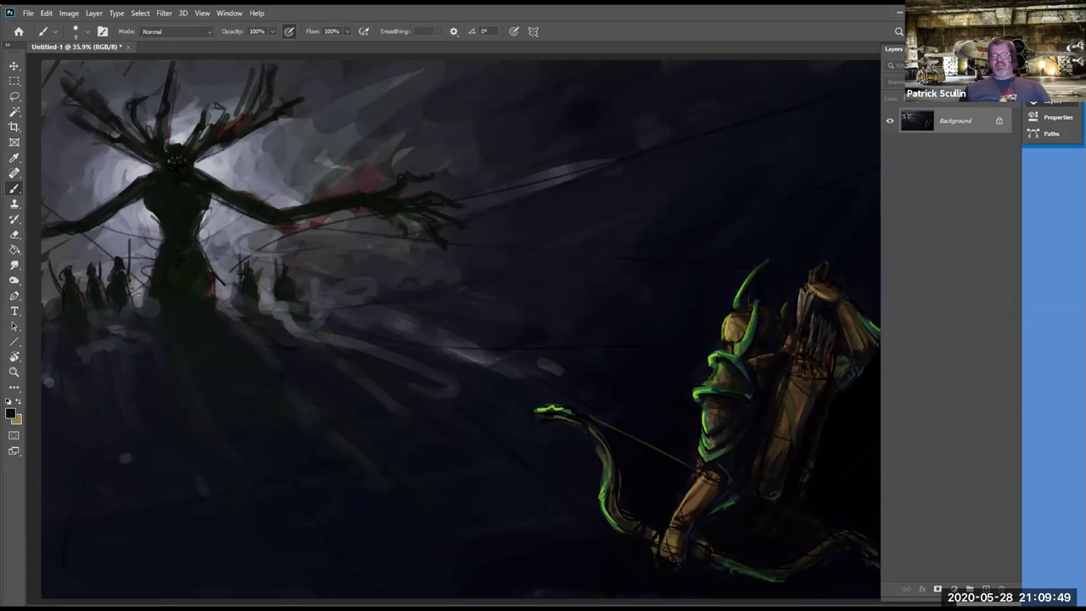
pyautogui.press('z')
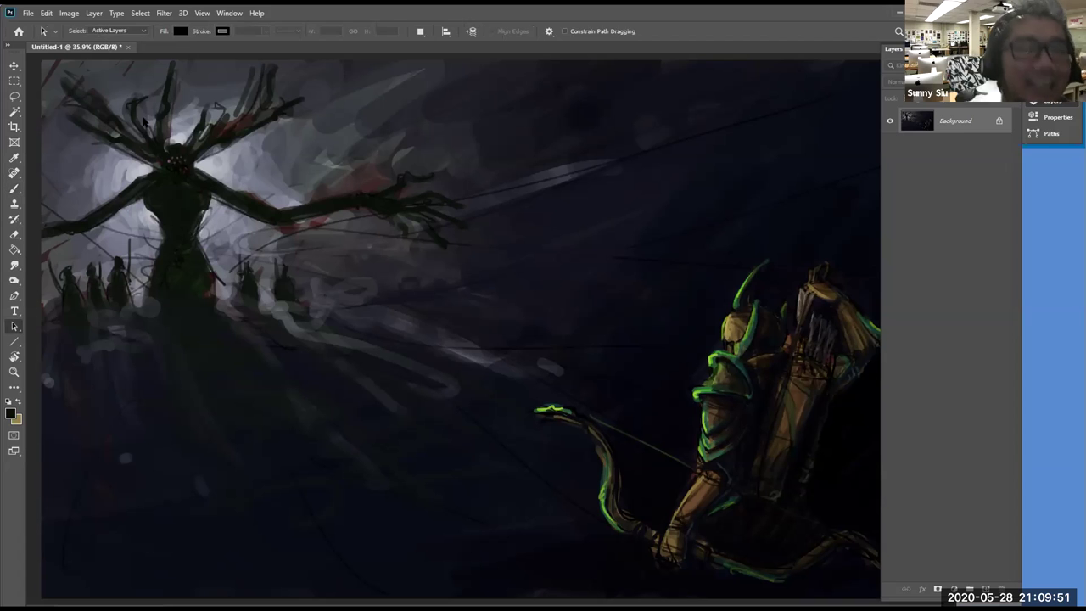
pyautogui.moveTo(83, 94); pyautogui.dragTo(281, 227)
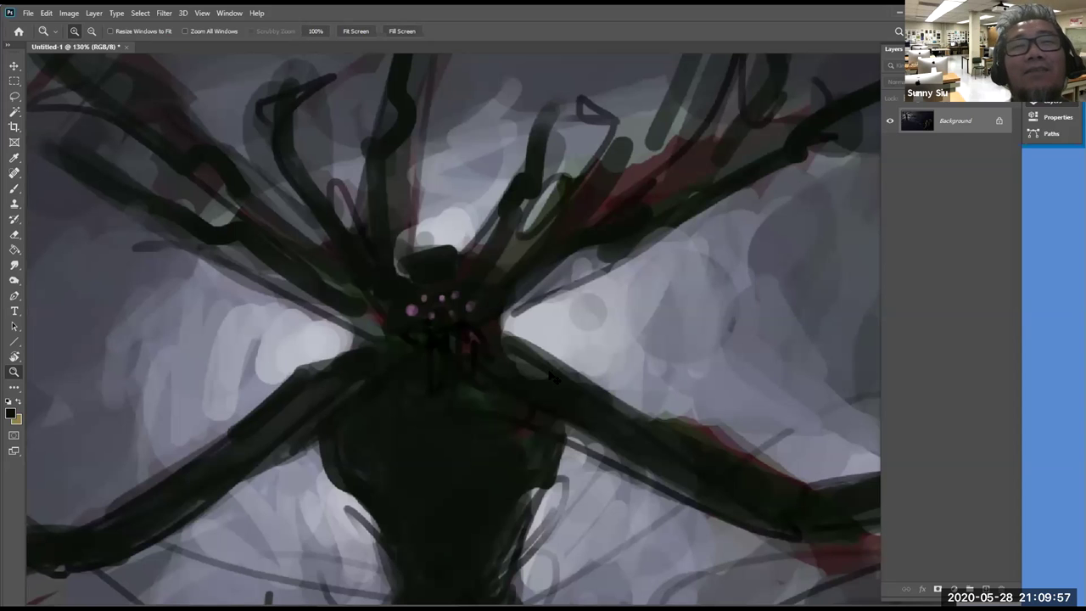
pyautogui.hotkey('ctrl', '0')
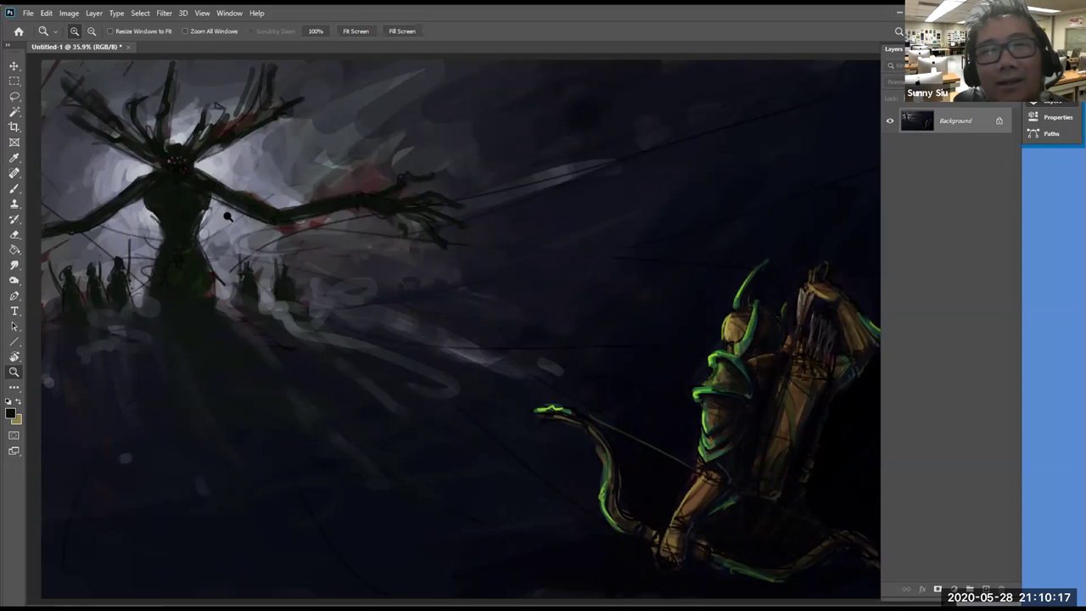
pyautogui.moveTo(129, 136); pyautogui.dragTo(190, 173)
pyautogui.hotkey('ctrl', '0')
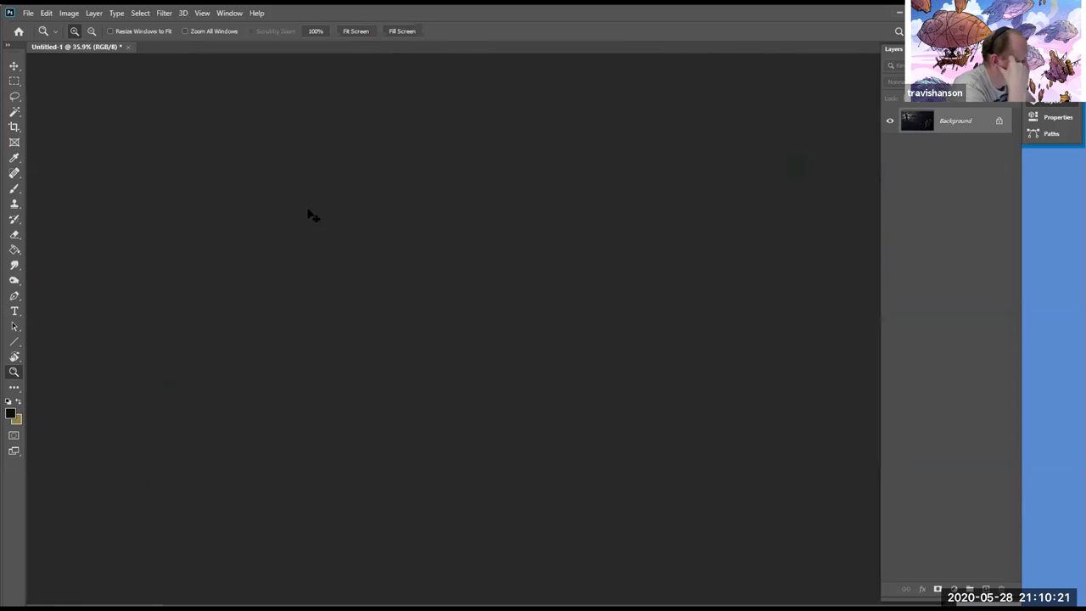